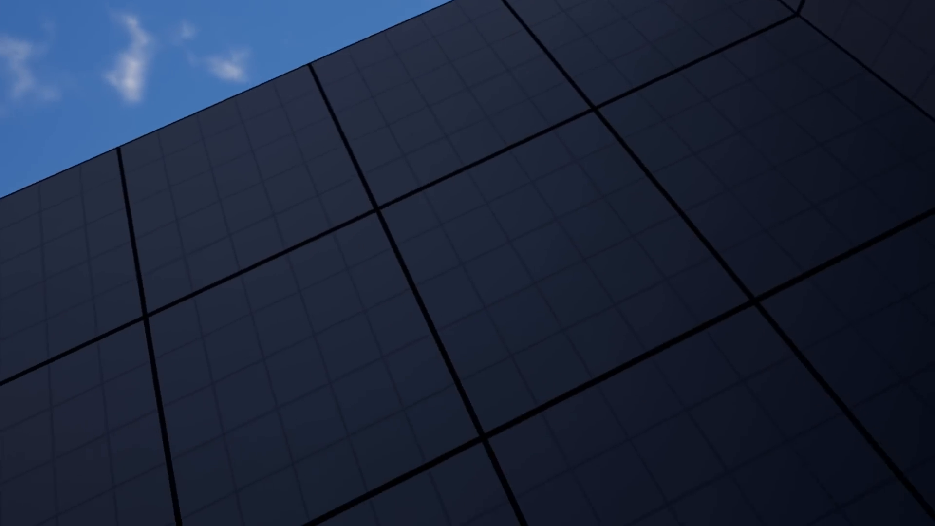
Switch the running VR preview to the spectator camera view
{"action": "key", "text": "Tab"}
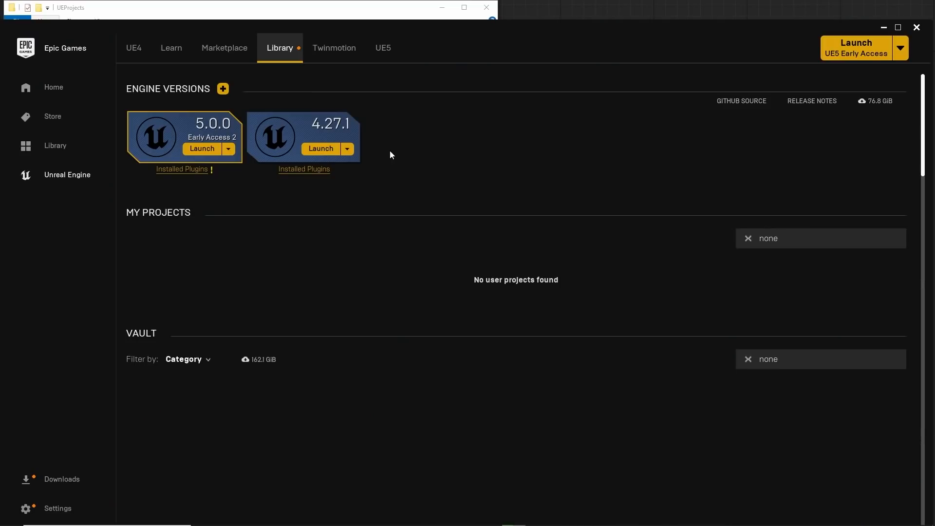
Launch engine 4.27.1 and create a Games > Virtual Reality project named VRTemplate
{"action": "left_click", "coordinate": [320, 150]}
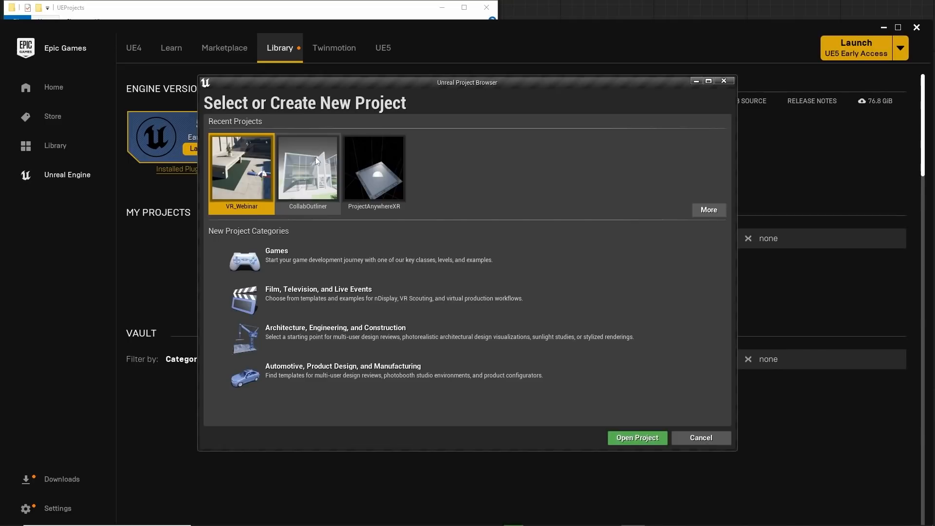
{"action": "left_click", "coordinate": [329, 256]}
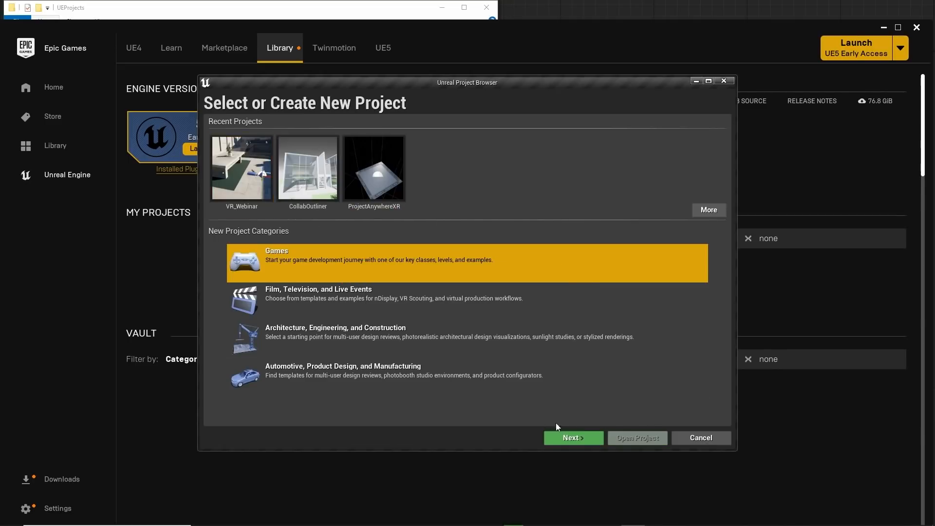
{"action": "left_click", "coordinate": [575, 438]}
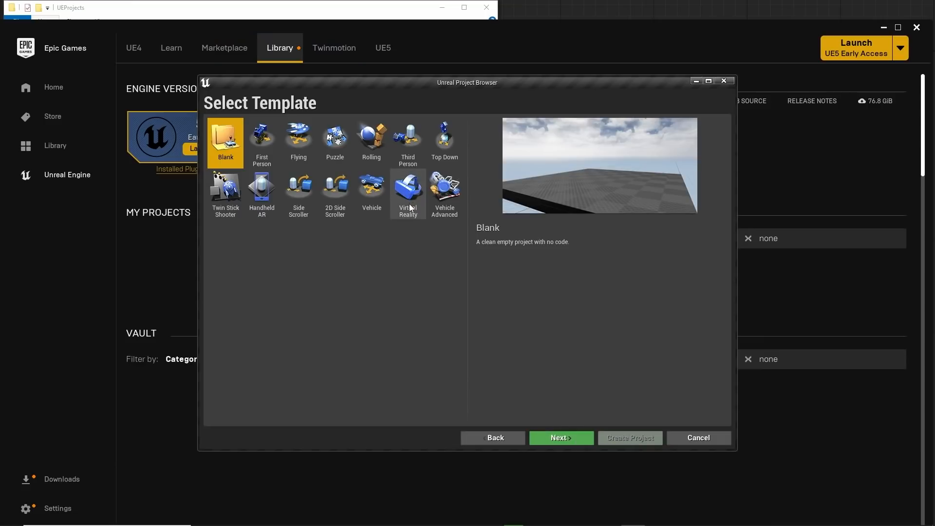
{"action": "left_click", "coordinate": [412, 209]}
{"action": "left_click", "coordinate": [558, 437]}
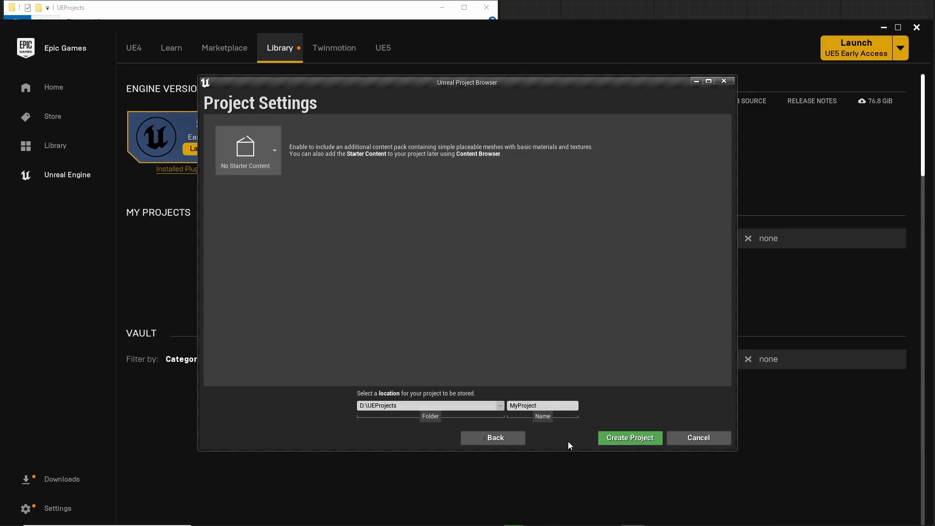
{"action": "left_click", "coordinate": [543, 405]}
{"action": "key", "text": "ctrl+a"}
{"action": "type", "text": "VRTemplate"}
{"action": "left_click", "coordinate": [629, 438]}
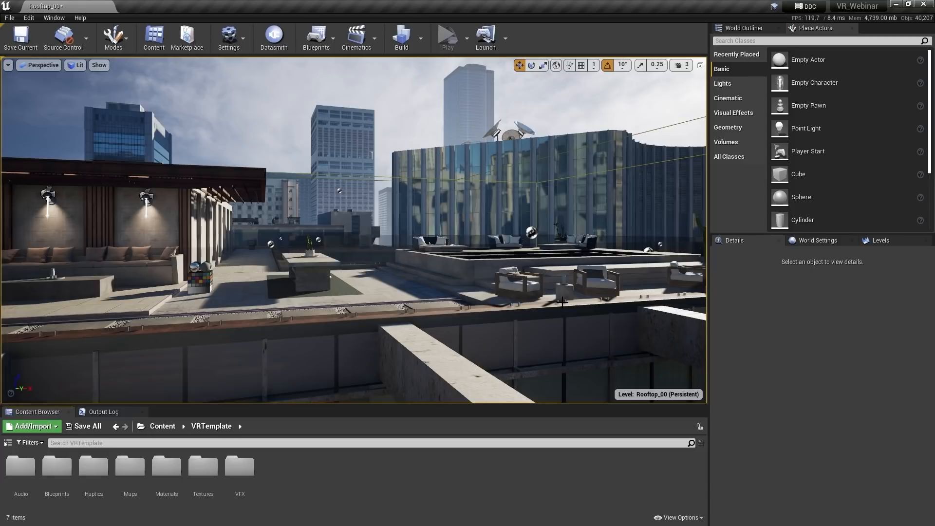
Place a Player Start on the rooftop floor near the table, then remove it
{"action": "key", "text": "w"}
{"action": "right_click_drag", "start_coordinate": [562, 302], "coordinate": [565, 343]}
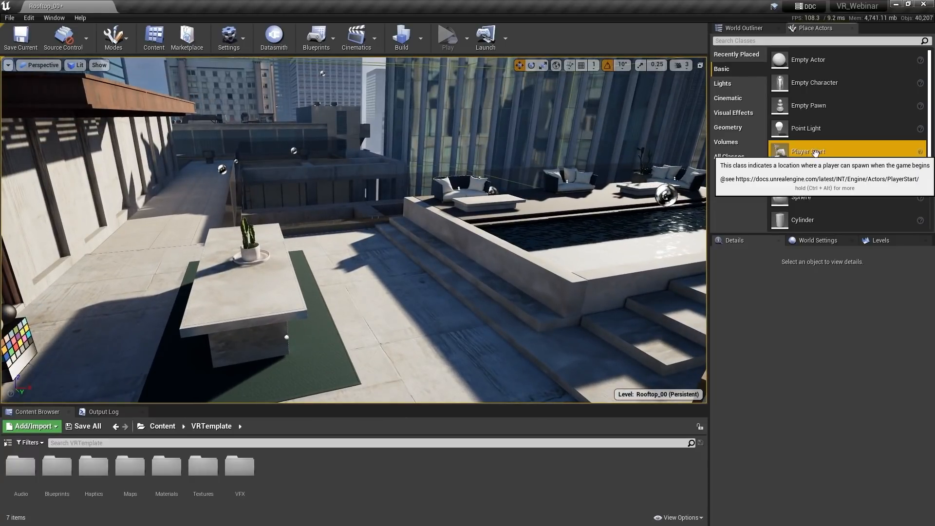
{"action": "left_click_drag", "start_coordinate": [808, 151], "coordinate": [381, 305]}
{"action": "left_click_drag", "start_coordinate": [389, 220], "coordinate": [385, 272]}
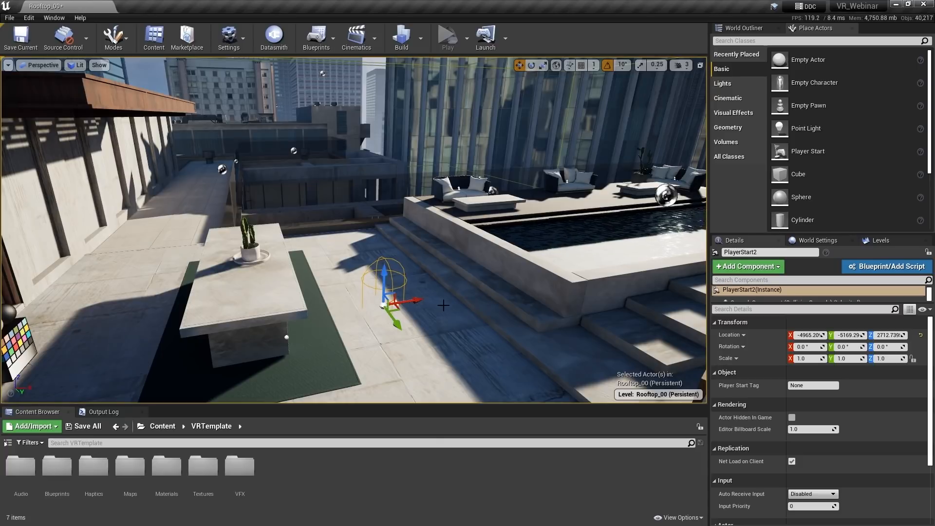
{"action": "key", "text": "Escape"}
Drop a VRPawn from VRTemplate/Blueprints beside the table and set Auto Possess Player to Player 0
{"action": "double_click", "coordinate": [57, 467]}
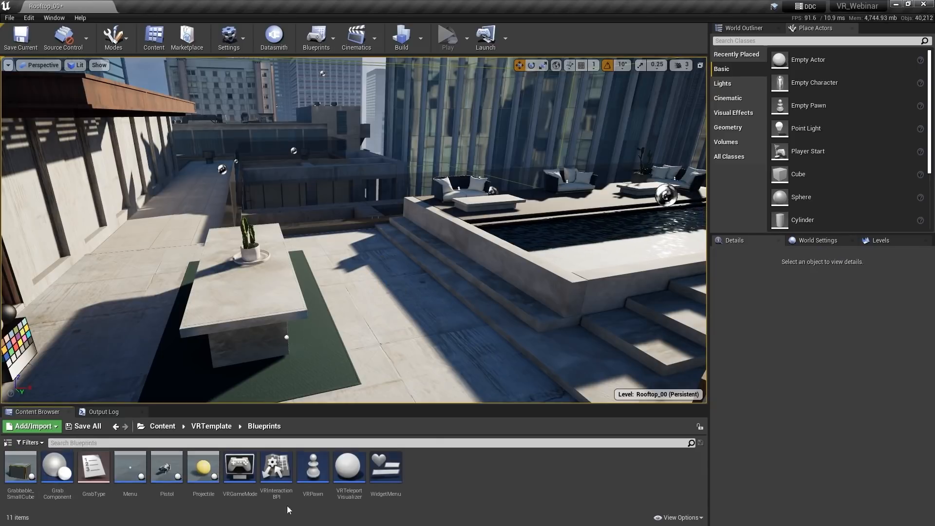
{"action": "left_click_drag", "start_coordinate": [313, 467], "coordinate": [392, 305]}
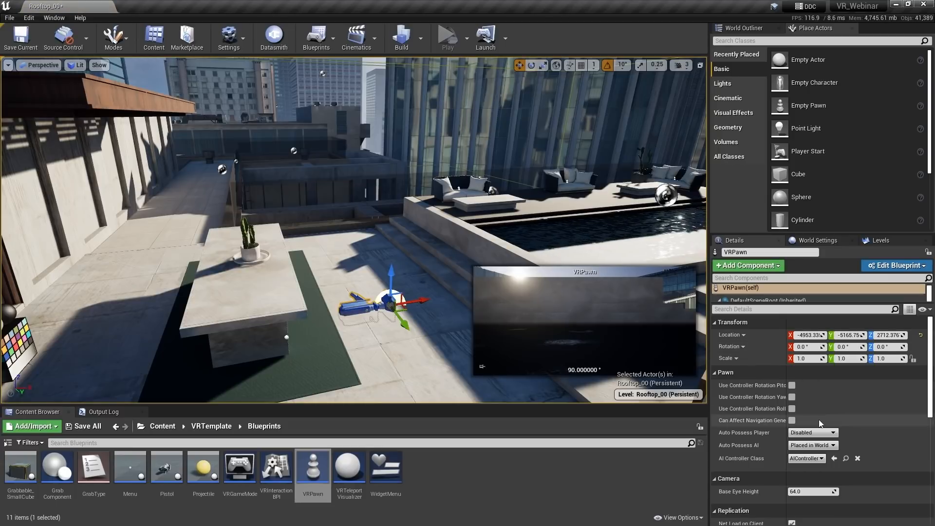
{"action": "left_click", "coordinate": [812, 432]}
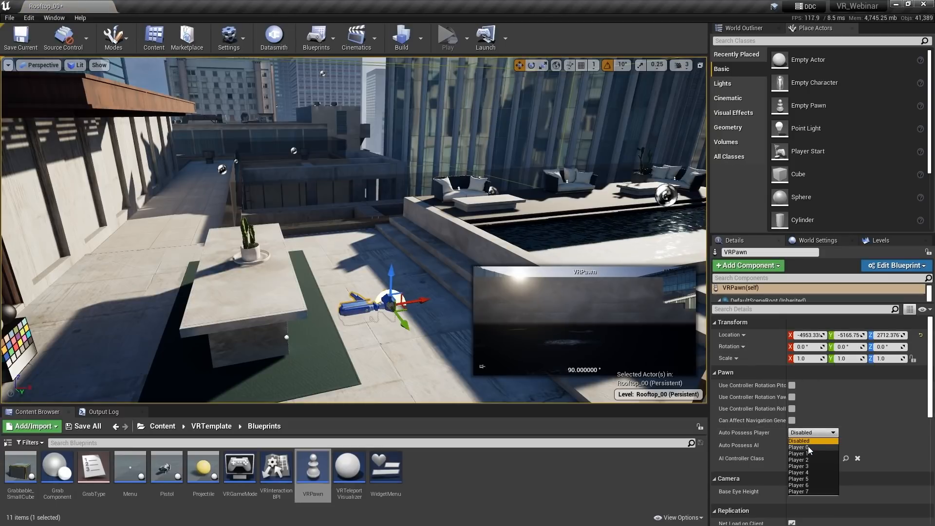
{"action": "left_click", "coordinate": [799, 447]}
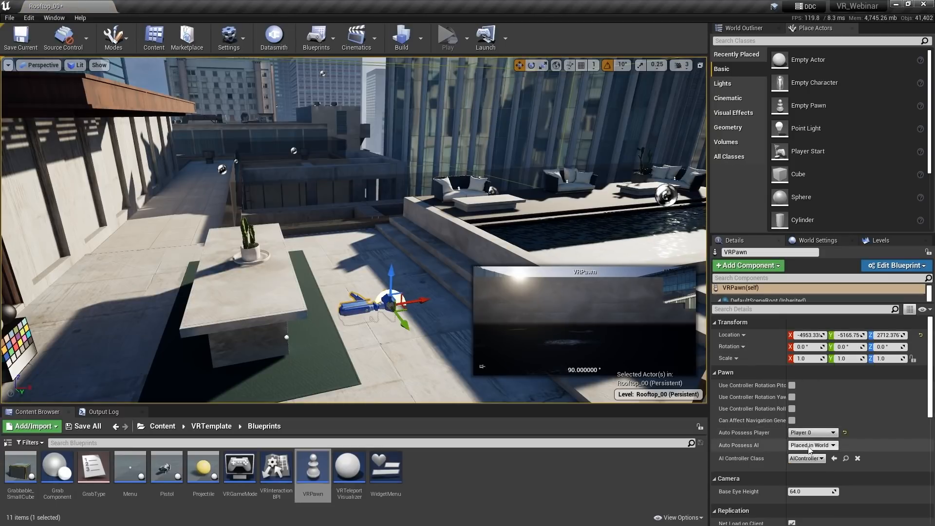
{"action": "key", "text": "s"}
{"action": "mouse_move", "coordinate": [646, 216]}
{"action": "right_mouse_down"}
{"action": "mouse_move", "coordinate": [619, 216]}
{"action": "mouse_move", "coordinate": [647, 217]}
{"action": "right_mouse_up"}
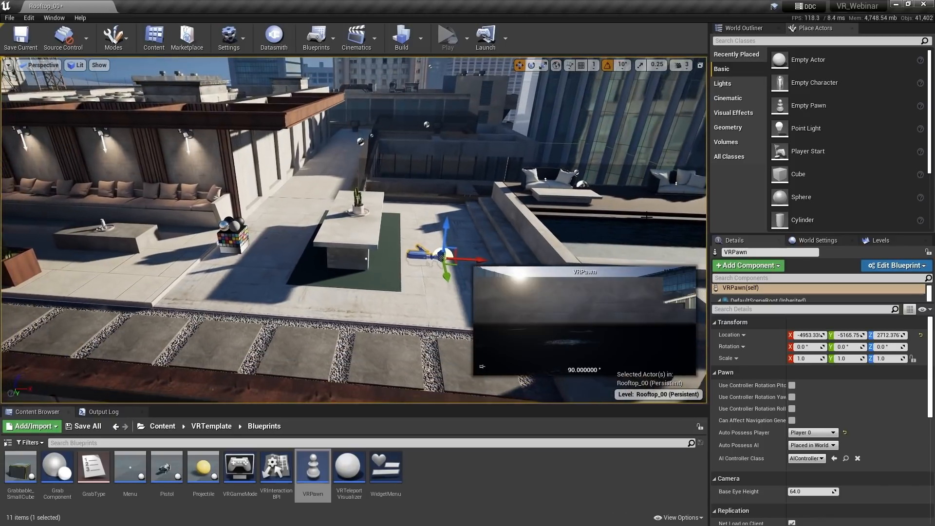
{"action": "key", "text": "Escape"}
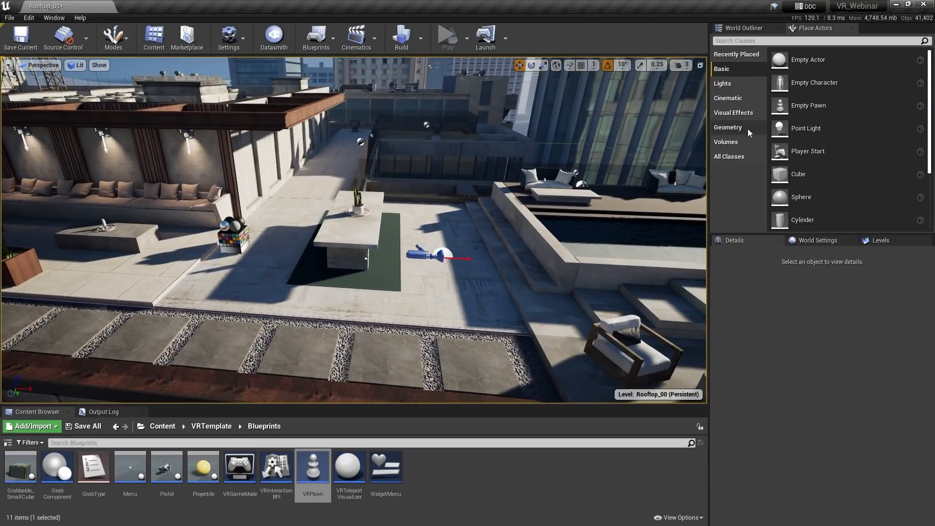
Place a Nav Mesh Bounds Volume, lower it to the floor and scale it across the rooftop
{"action": "left_click", "coordinate": [747, 142]}
{"action": "scroll", "coordinate": [860, 144], "scroll_direction": "down", "scroll_amount": 5}
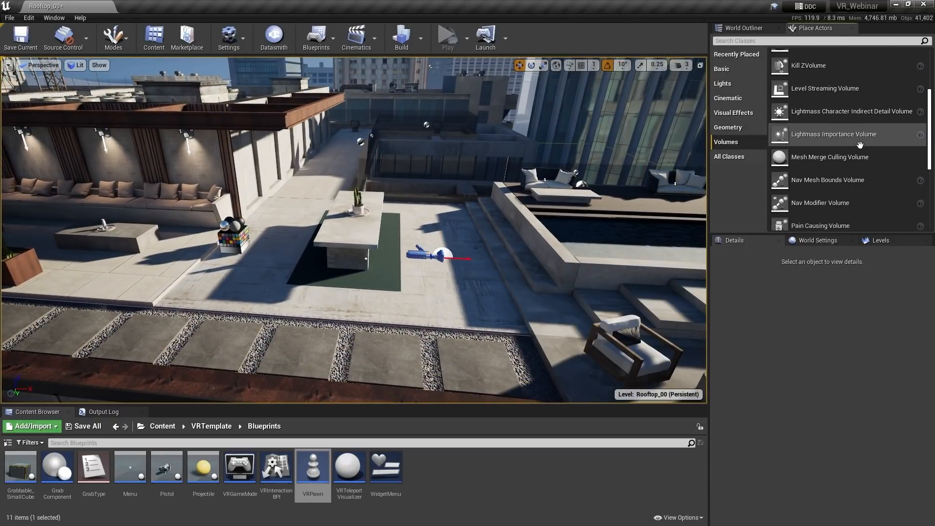
{"action": "scroll", "coordinate": [860, 145], "scroll_direction": "down", "scroll_amount": 2}
{"action": "left_click_drag", "start_coordinate": [860, 138], "coordinate": [436, 258]}
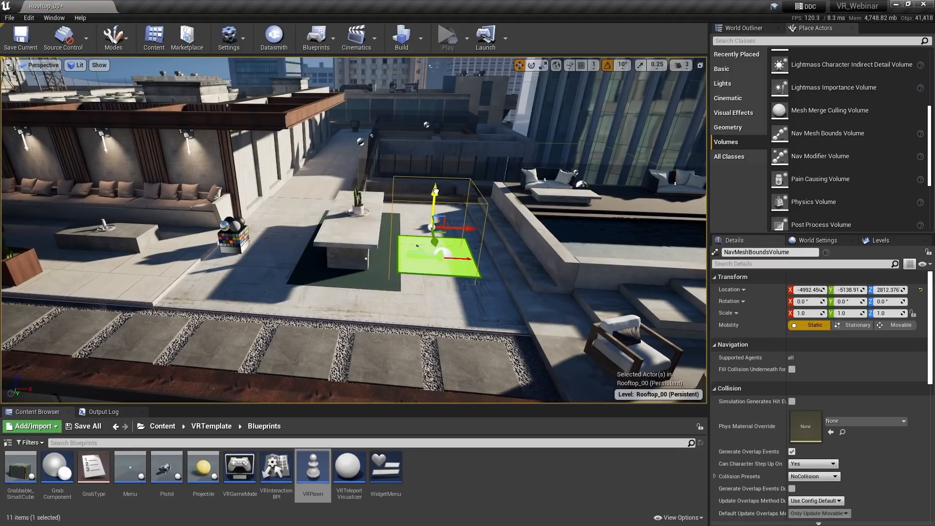
{"action": "left_click_drag", "start_coordinate": [436, 191], "coordinate": [435, 211]}
{"action": "key", "text": "r"}
{"action": "left_click_drag", "start_coordinate": [440, 254], "coordinate": [465, 249]}
{"action": "right_click_drag", "start_coordinate": [511, 225], "coordinate": [576, 227]}
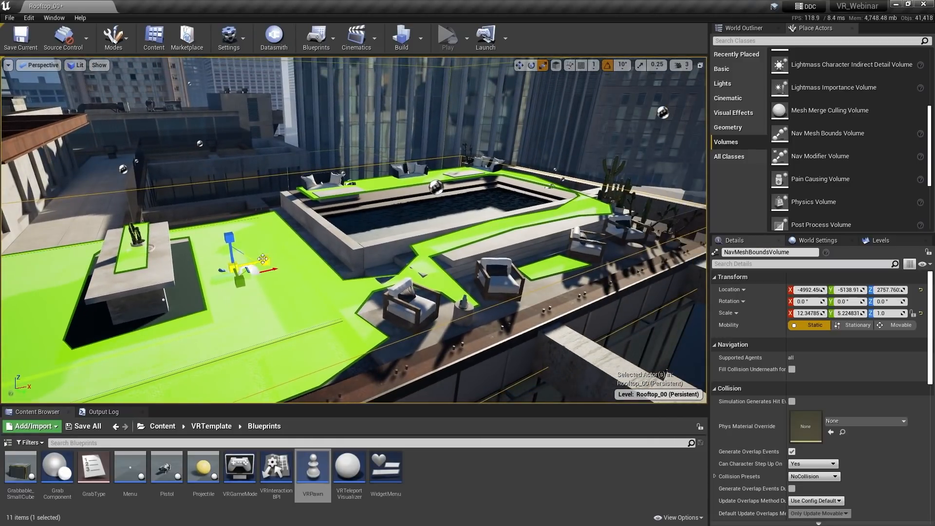
{"action": "left_click_drag", "start_coordinate": [263, 259], "coordinate": [227, 225]}
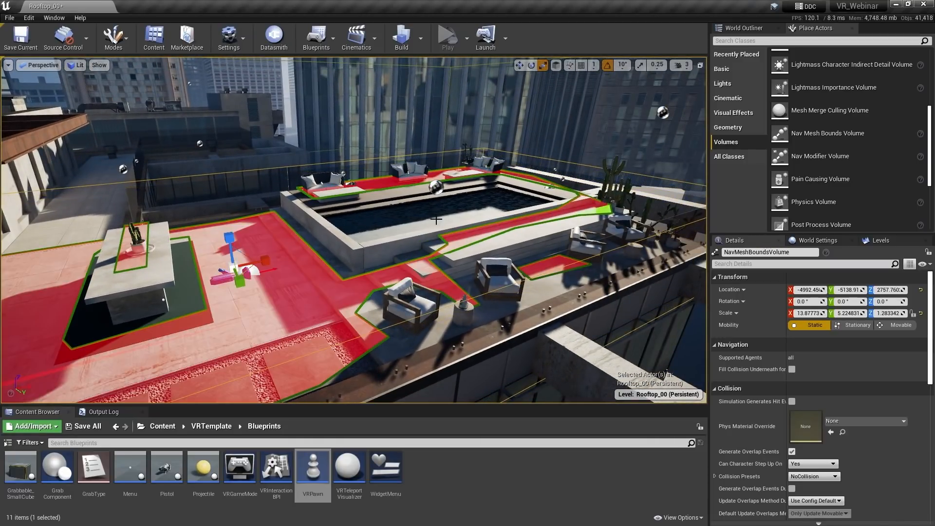
Toggle the navigation mesh preview with P to check its coverage around the pool
{"action": "right_click_drag", "start_coordinate": [436, 220], "coordinate": [336, 216]}
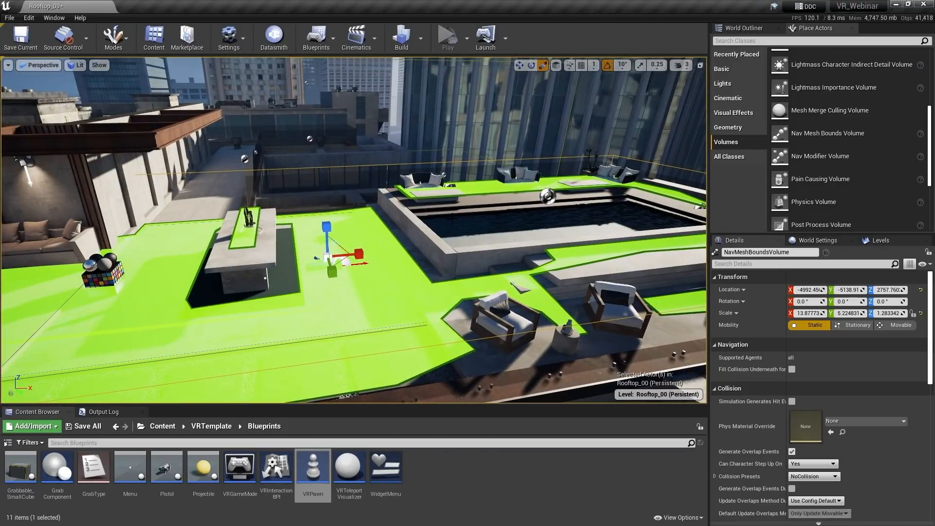
{"action": "key", "text": "p"}
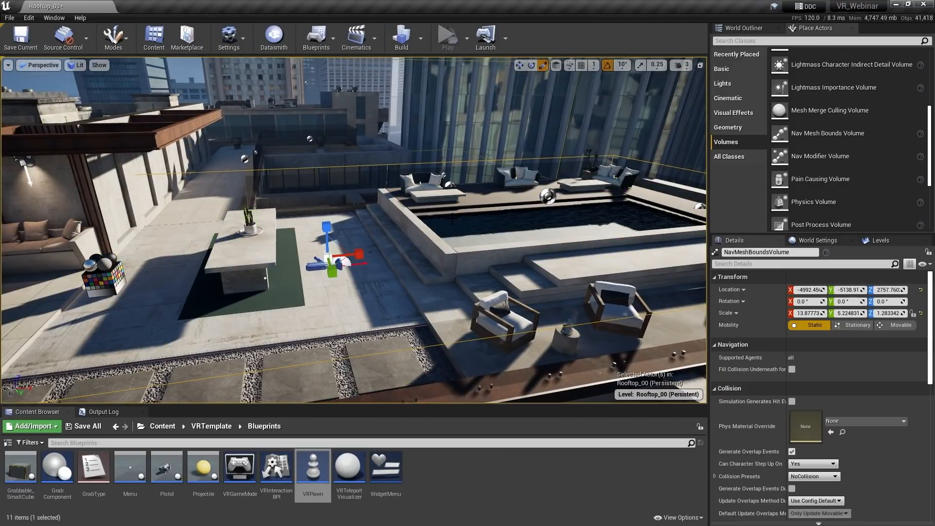
{"action": "key", "text": "p"}
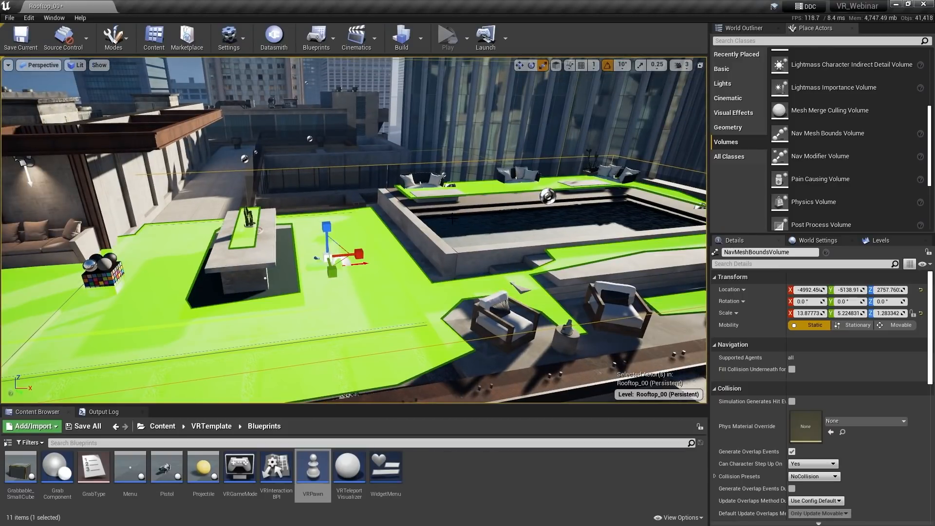
{"action": "right_click_drag", "start_coordinate": [453, 219], "coordinate": [491, 219]}
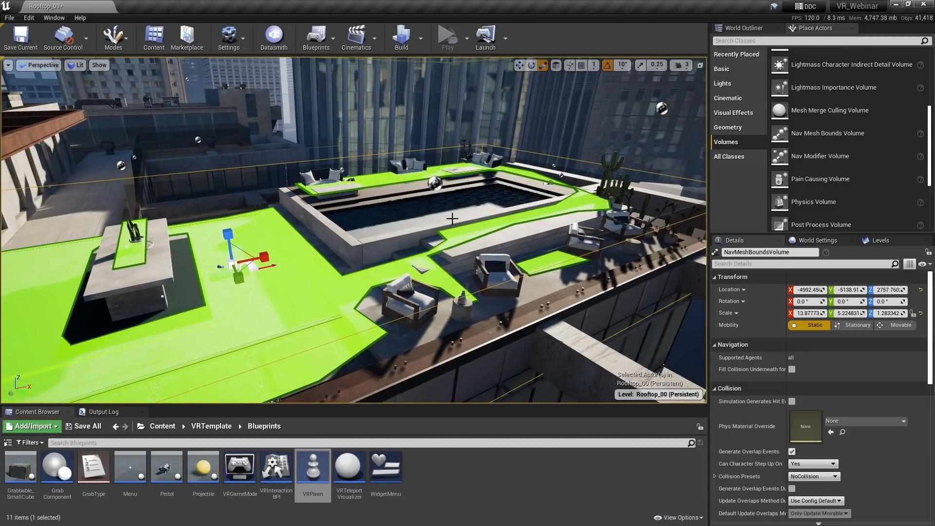
{"action": "key", "text": "p"}
{"action": "key", "text": "p"}
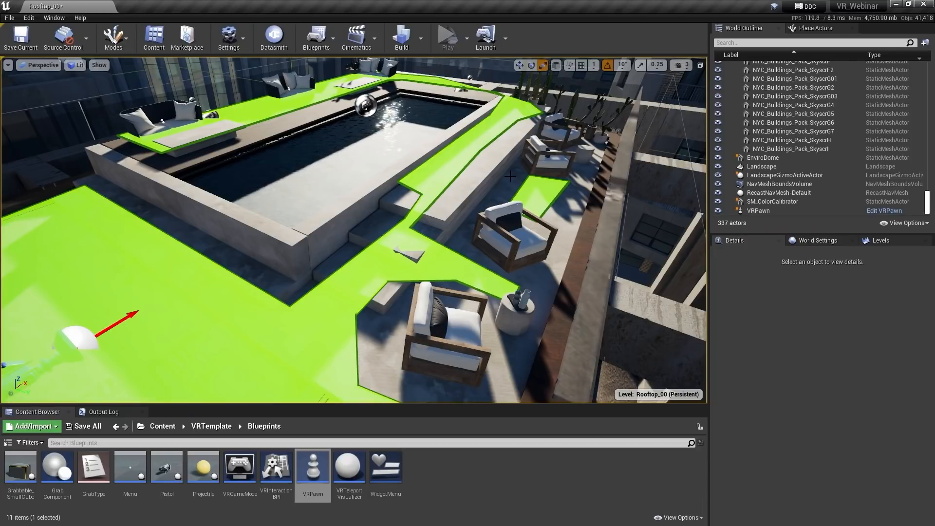
Set RecastNavMesh-Default's Agent Radius to 10 and inspect the widened walkable area
{"action": "left_click", "coordinate": [777, 194]}
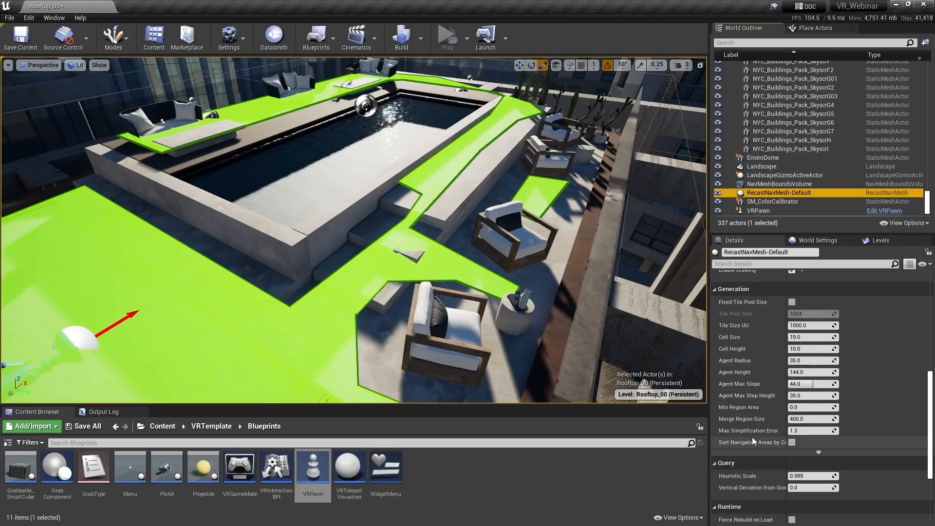
{"action": "left_click", "coordinate": [802, 361]}
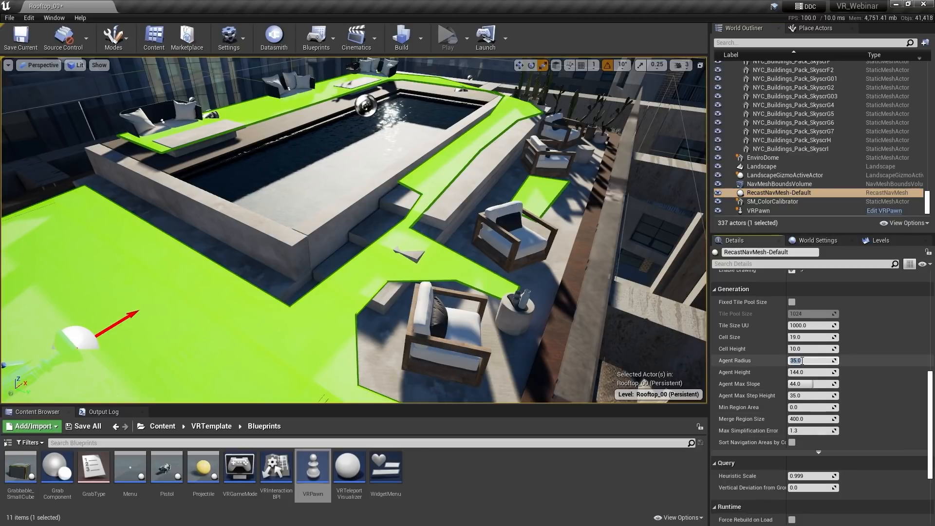
{"action": "type", "text": "10"}
{"action": "key", "text": "Return"}
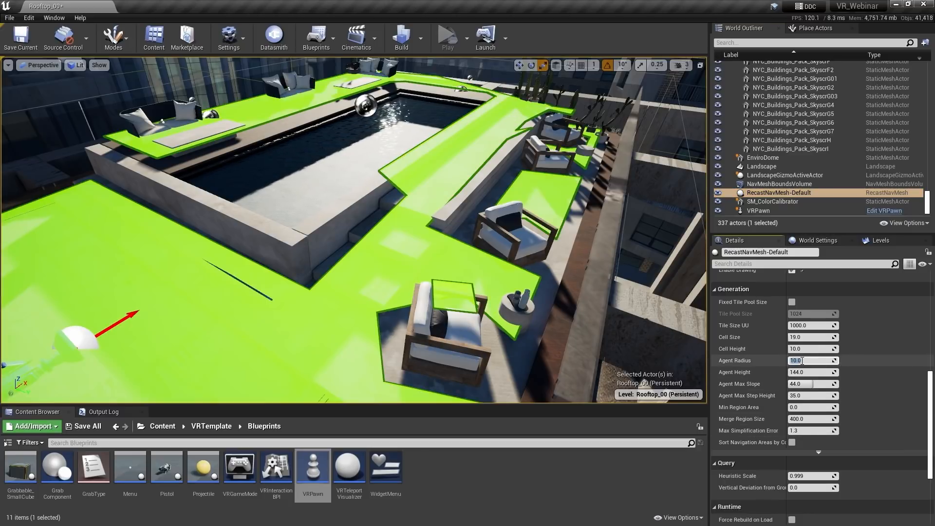
{"action": "right_click_drag", "start_coordinate": [638, 300], "coordinate": [650, 287]}
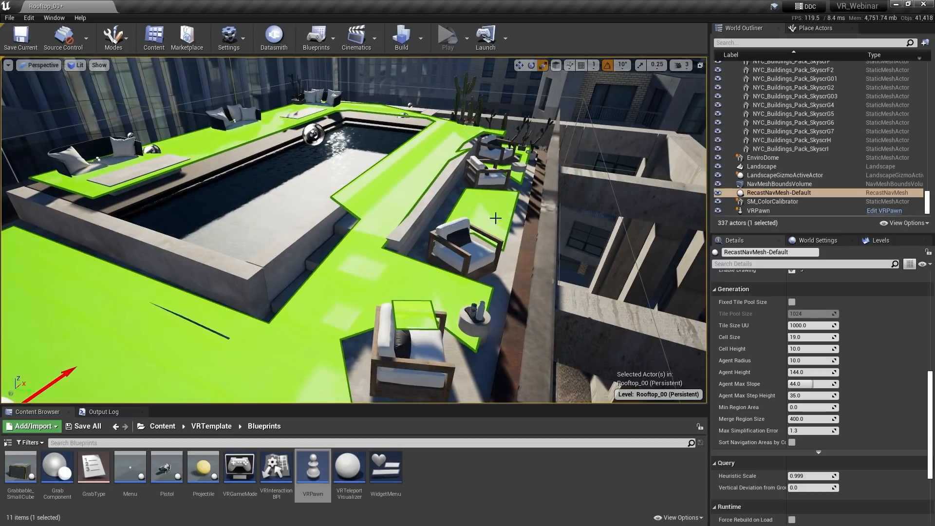
{"action": "right_click_drag", "start_coordinate": [555, 300], "coordinate": [538, 307]}
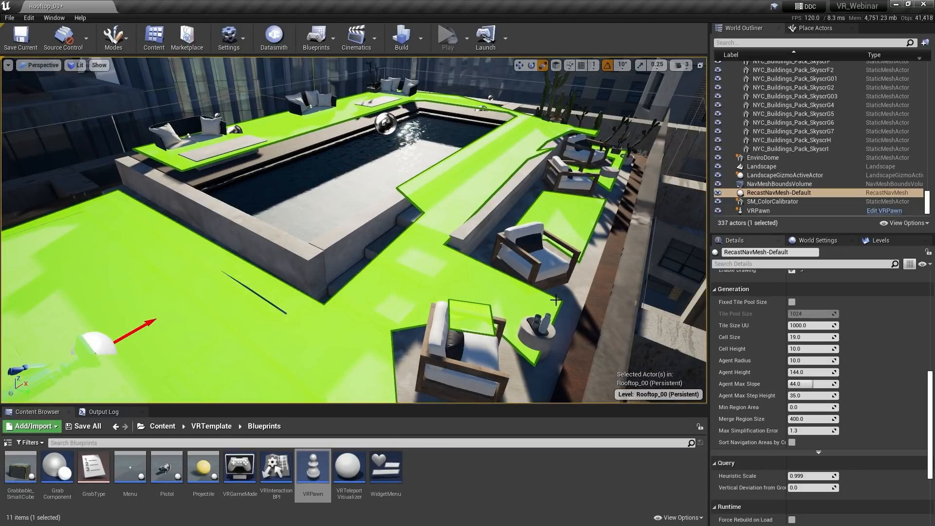
Uncheck Can Ever Affect Navigation on SM_PoolDecking4 and the poolside armchair, filtering Details by 'nav'
{"action": "left_click", "coordinate": [384, 216]}
{"action": "left_click", "coordinate": [753, 310]}
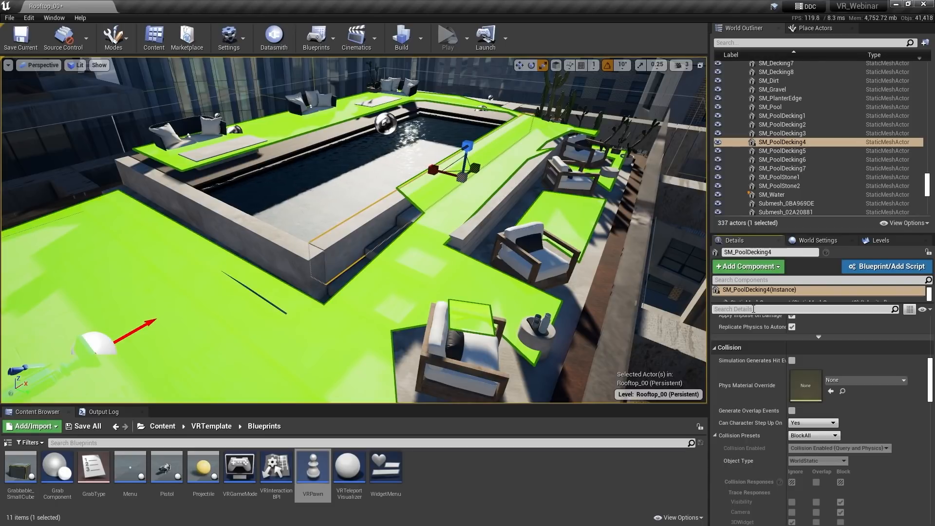
{"action": "type", "text": "nav"}
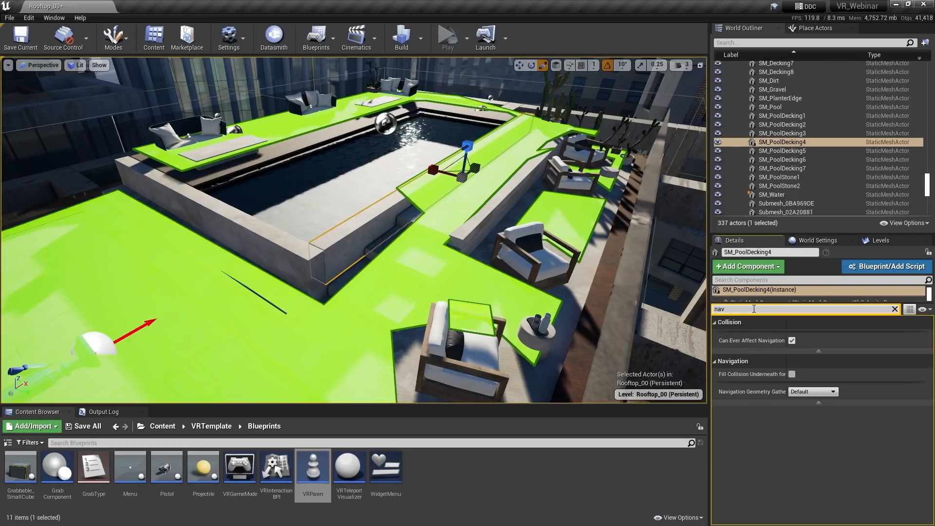
{"action": "left_click", "coordinate": [792, 341]}
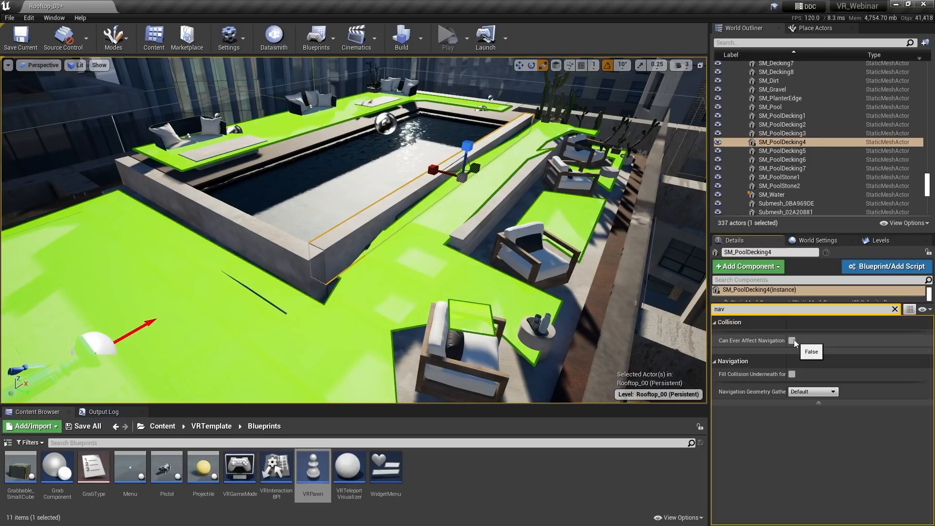
{"action": "left_click", "coordinate": [535, 256]}
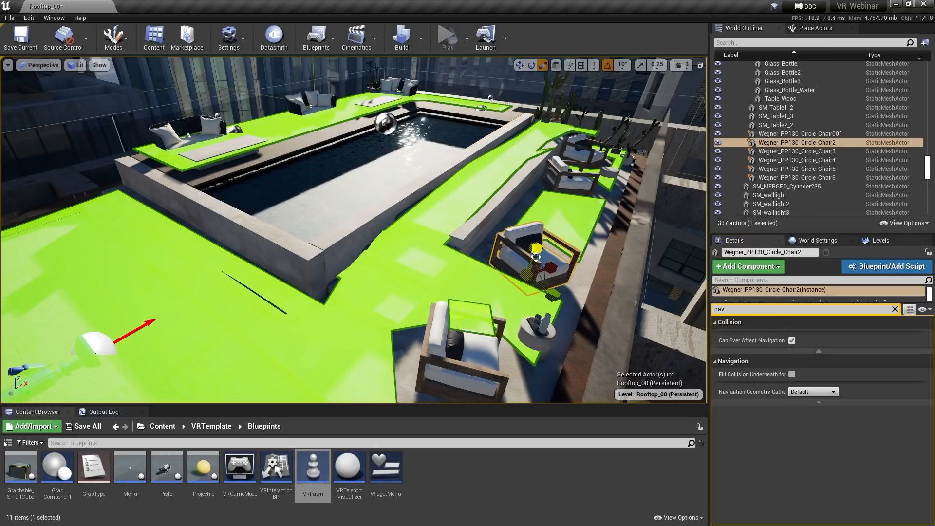
{"action": "left_click", "coordinate": [791, 341]}
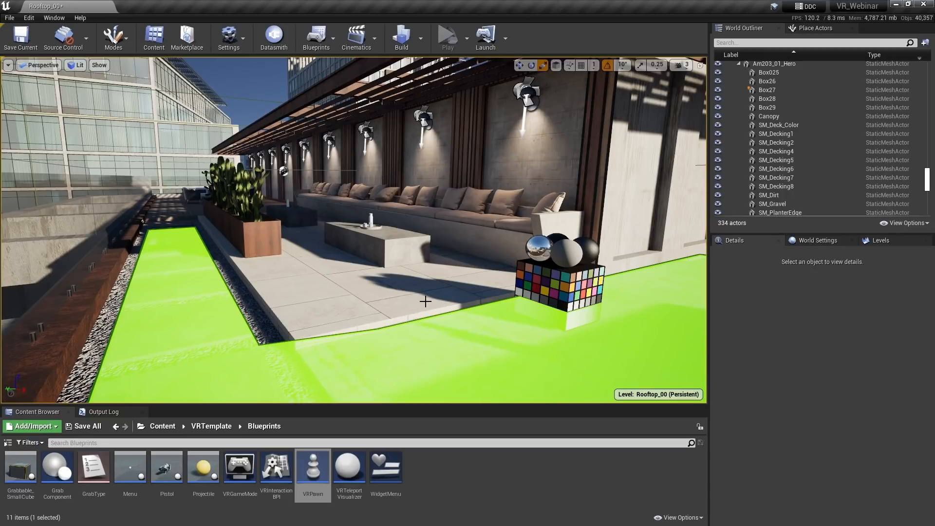
Open SM_Decking2's static mesh in the mesh editor and display its simple collision
{"action": "left_click", "coordinate": [368, 295]}
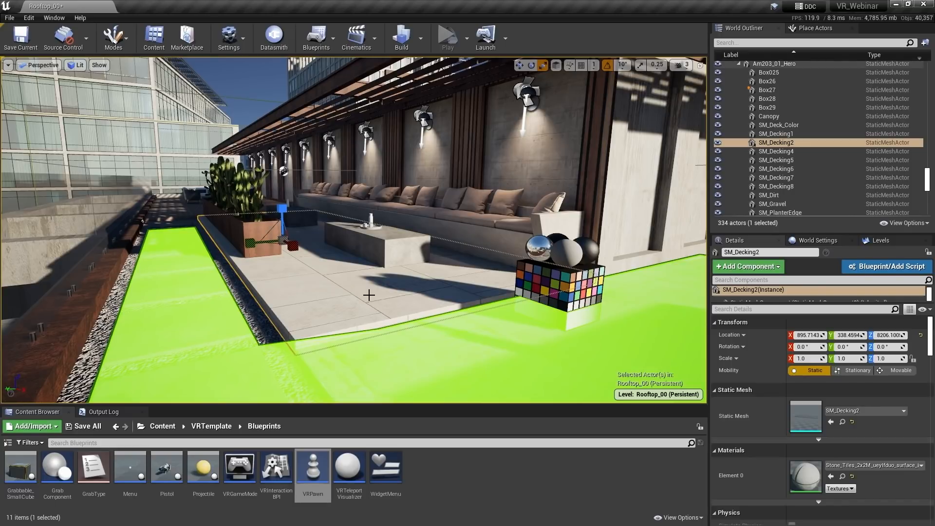
{"action": "double_click", "coordinate": [804, 422]}
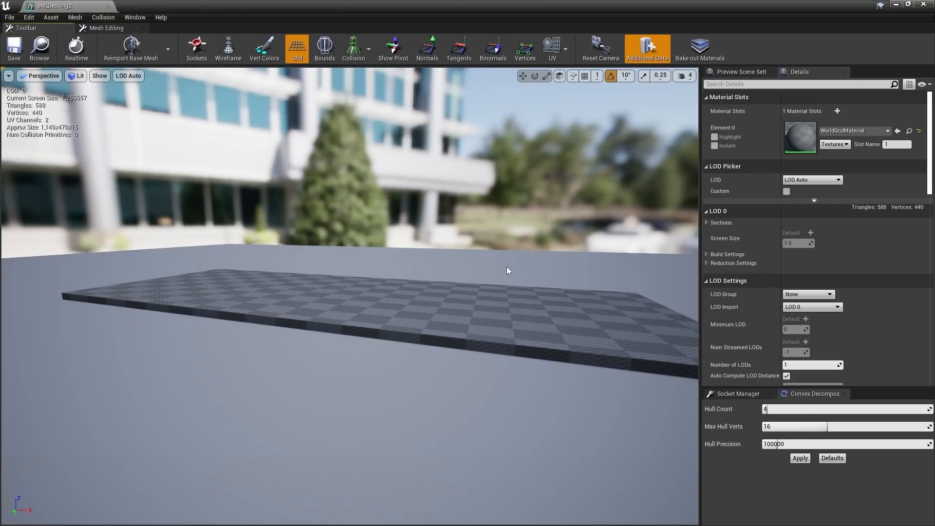
{"action": "left_click", "coordinate": [354, 50]}
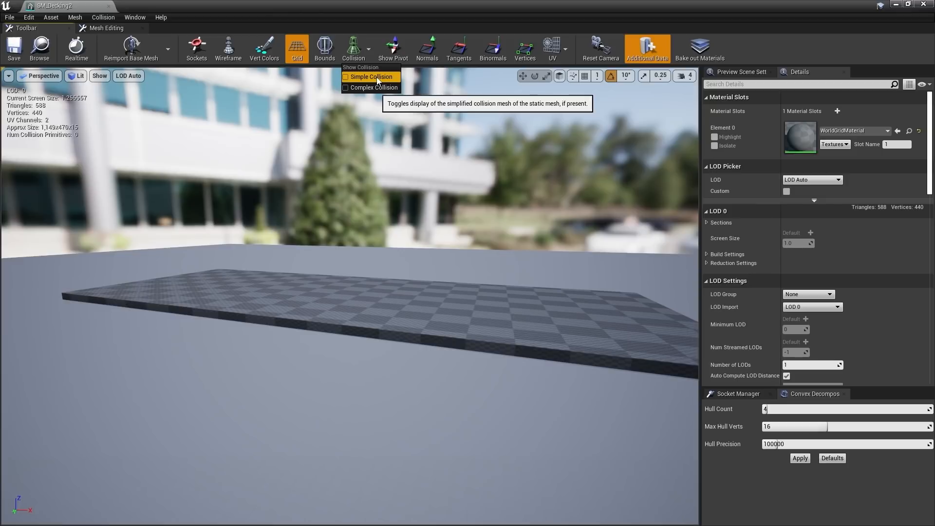
{"action": "left_click", "coordinate": [375, 77]}
{"action": "mouse_move", "coordinate": [394, 121]}
{"action": "right_mouse_down"}
{"action": "mouse_move", "coordinate": [392, 146]}
{"action": "mouse_move", "coordinate": [389, 122]}
{"action": "right_mouse_up"}
{"action": "key", "text": "w"}
{"action": "key", "text": "e"}
{"action": "right_click_drag", "start_coordinate": [514, 233], "coordinate": [514, 268]}
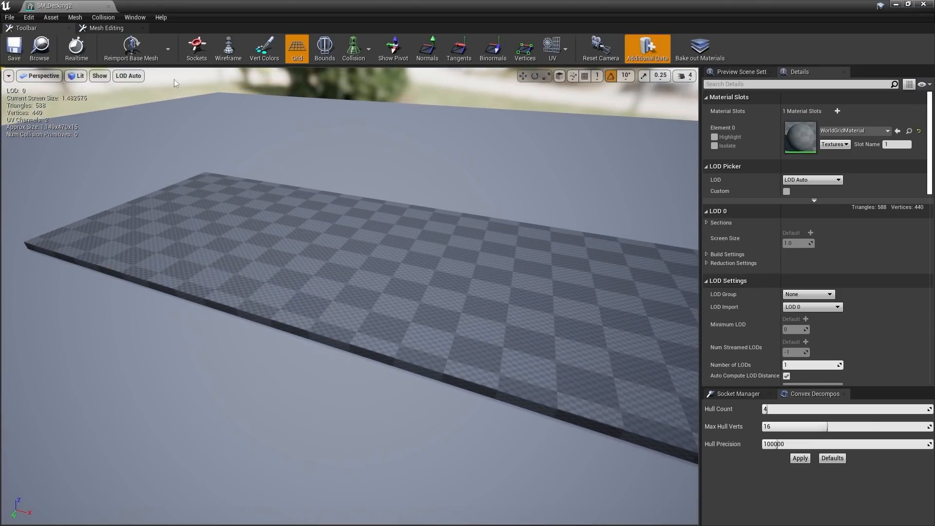
Add a box simplified collision to SM_Decking2 and save the asset
{"action": "left_click", "coordinate": [103, 18]}
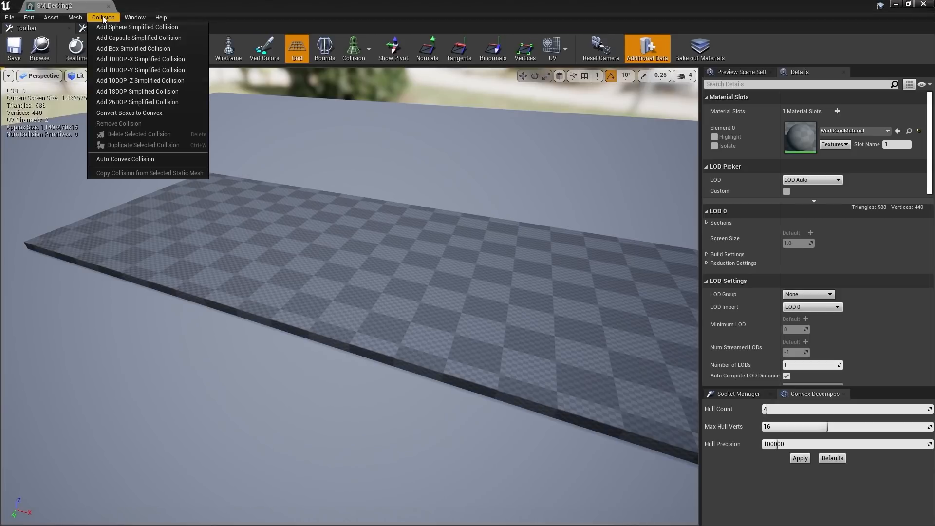
{"action": "left_click", "coordinate": [137, 48]}
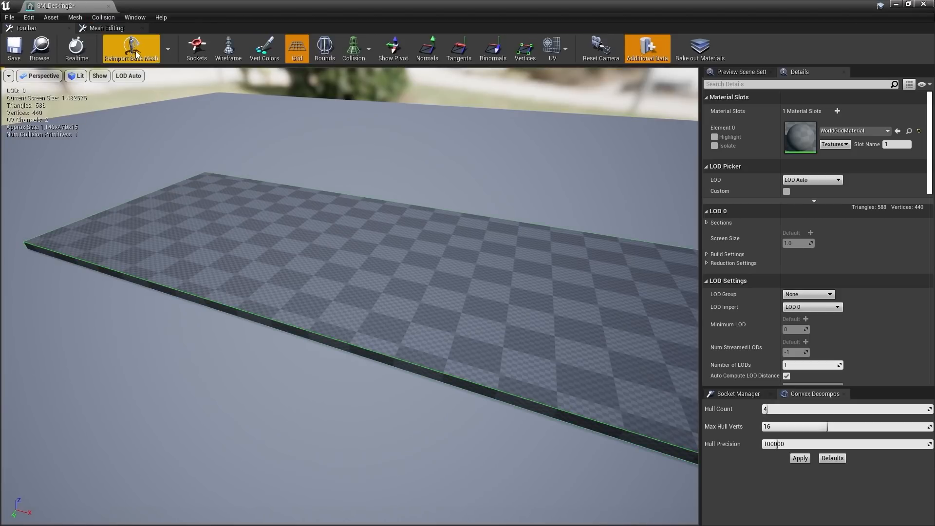
{"action": "right_click_drag", "start_coordinate": [411, 210], "coordinate": [415, 189]}
{"action": "left_click", "coordinate": [14, 49]}
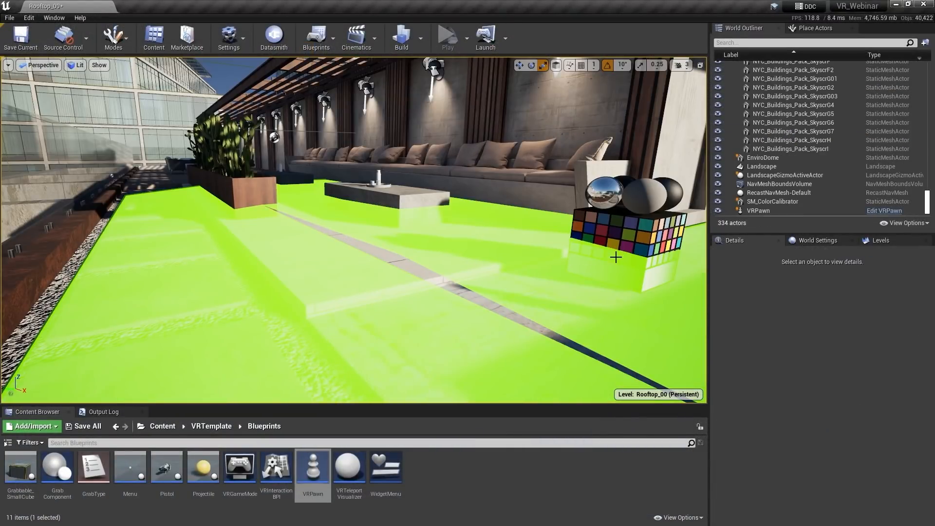
Set RecastNavMesh-Default's Cell Height to 20
{"action": "left_click", "coordinate": [795, 196]}
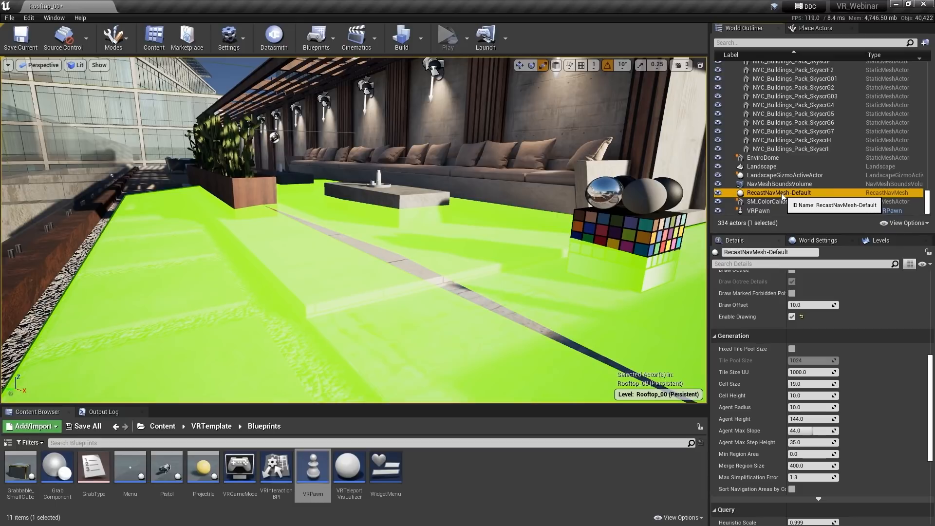
{"action": "left_click", "coordinate": [808, 396]}
{"action": "type", "text": "20"}
{"action": "key", "text": "Return"}
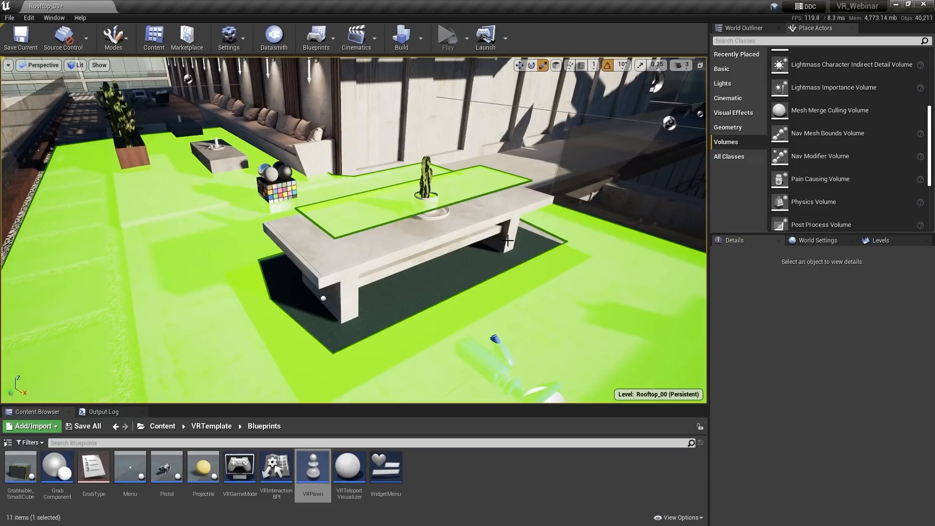
Place a Nav Modifier Volume over the long table and scale it to enclose it
{"action": "left_click_drag", "start_coordinate": [806, 157], "coordinate": [425, 174]}
{"action": "key", "text": "r"}
{"action": "left_click_drag", "start_coordinate": [390, 200], "coordinate": [398, 222]}
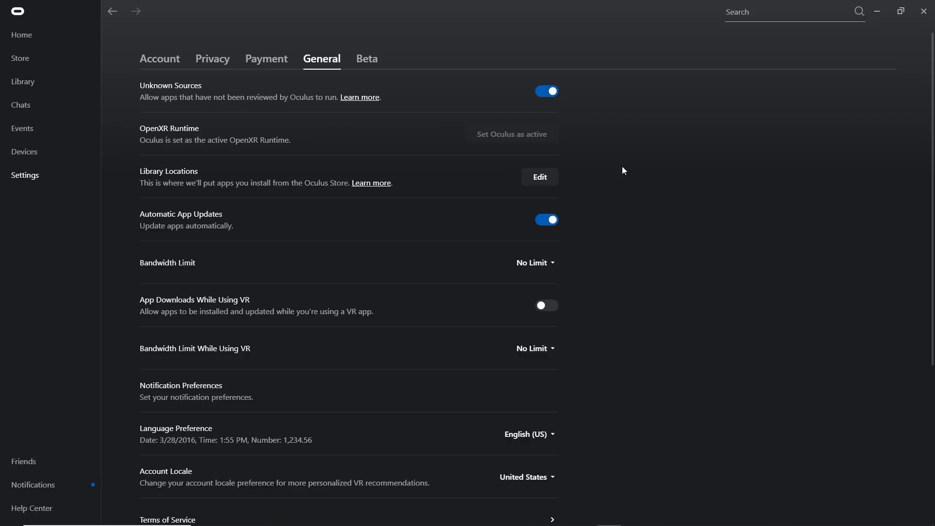
Check the OpenXR Runtime row in the Oculus General settings
{"action": "left_click", "coordinate": [506, 132]}
Review the Oculus runtime in OpenXR Explorer, then open Unreal's Play > Advanced Settings
{"action": "key", "text": "alt+Tab"}
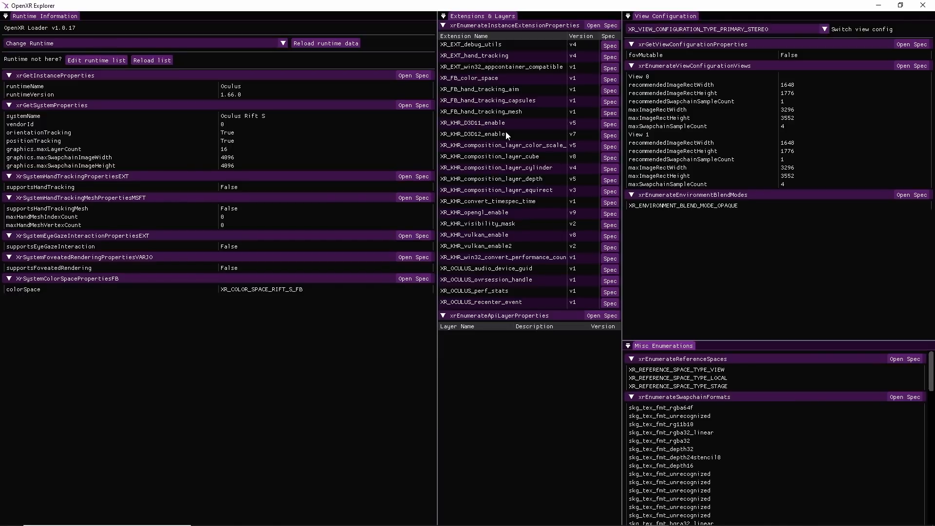
{"action": "key", "text": "alt+Tab"}
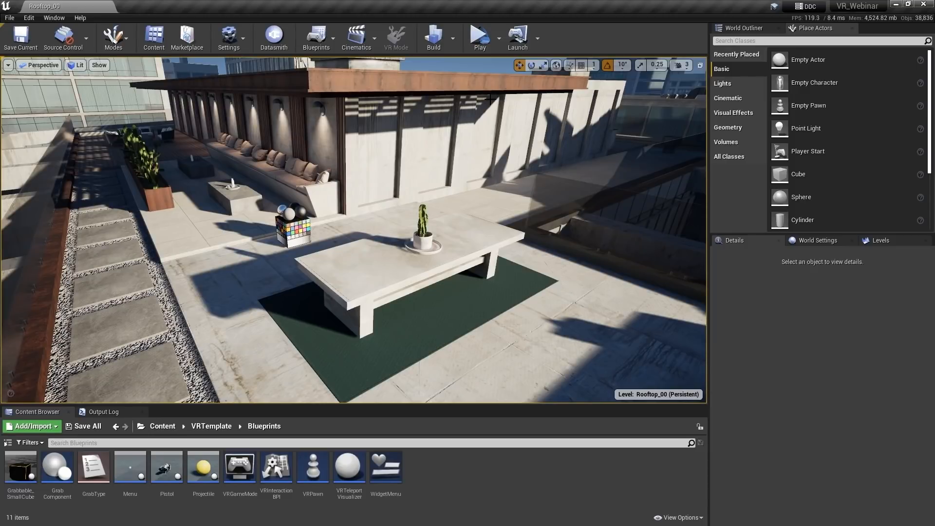
{"action": "left_click", "coordinate": [498, 45]}
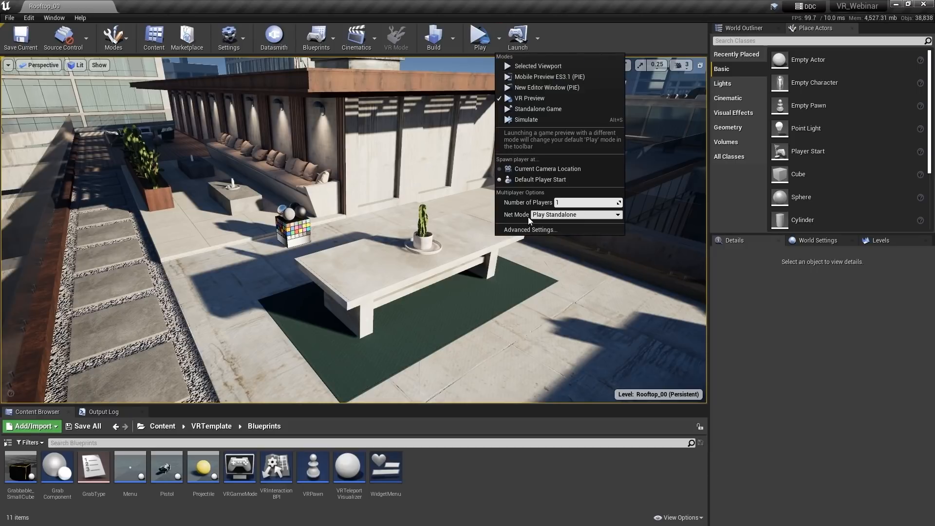
{"action": "left_click", "coordinate": [533, 231]}
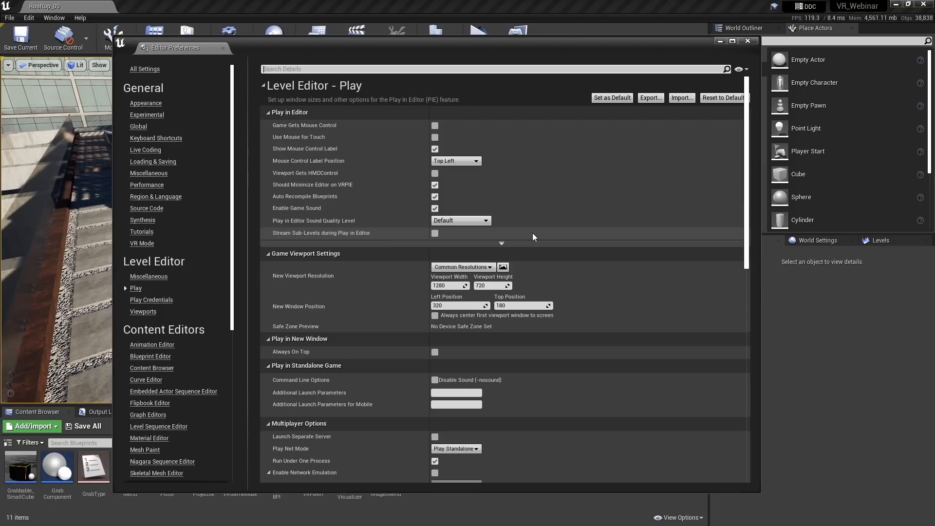
Set the play viewport width to 1920 and height to 1080, then close Editor Preferences
{"action": "left_click", "coordinate": [489, 267]}
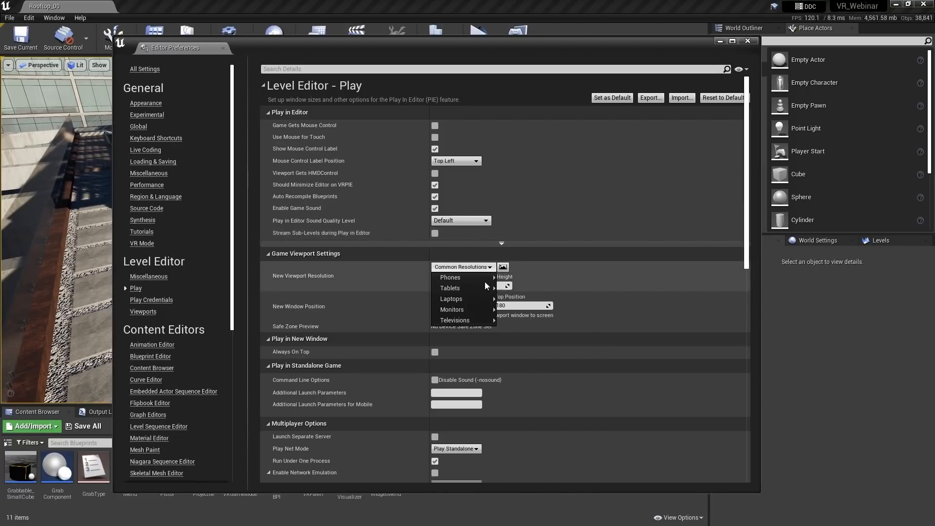
{"action": "mouse_move", "coordinate": [486, 314]}
{"action": "left_click", "coordinate": [547, 279]}
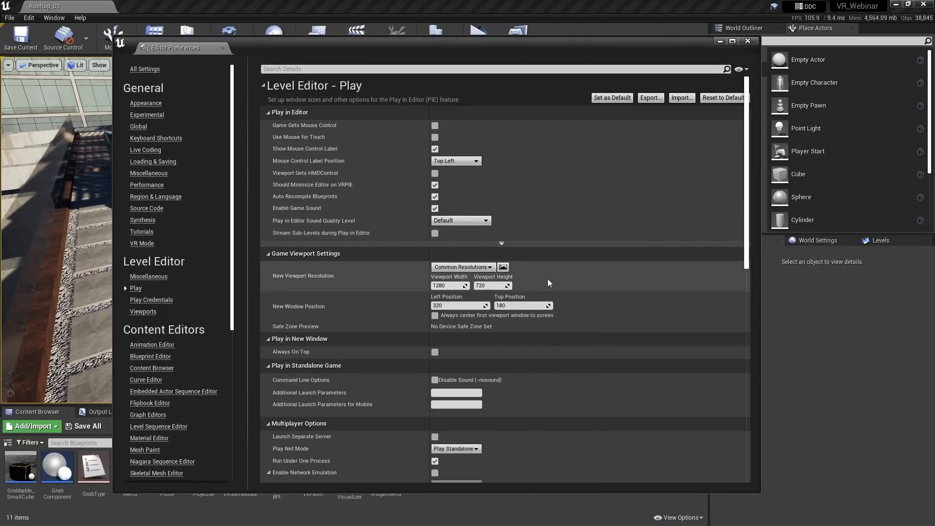
{"action": "left_click", "coordinate": [453, 286]}
{"action": "type", "text": "1920"}
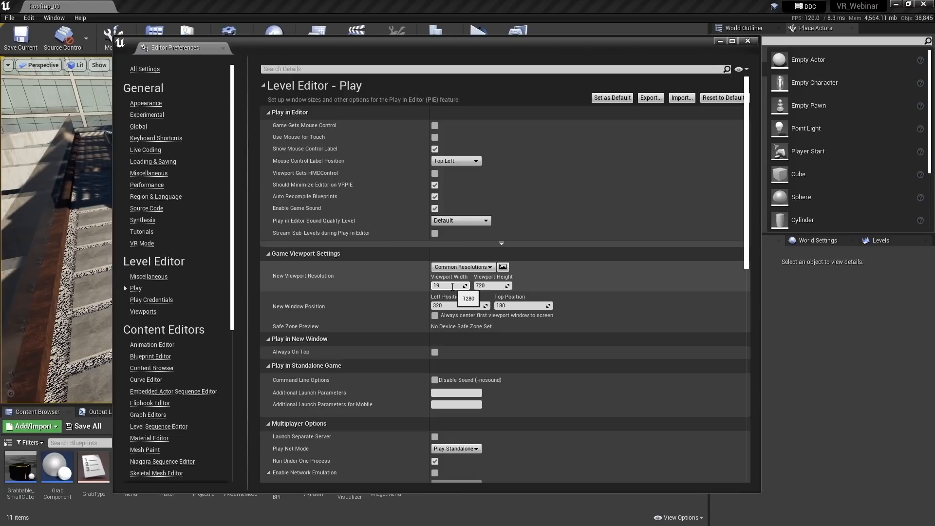
{"action": "key", "text": "Tab"}
{"action": "type", "text": "1080"}
{"action": "key", "text": "Return"}
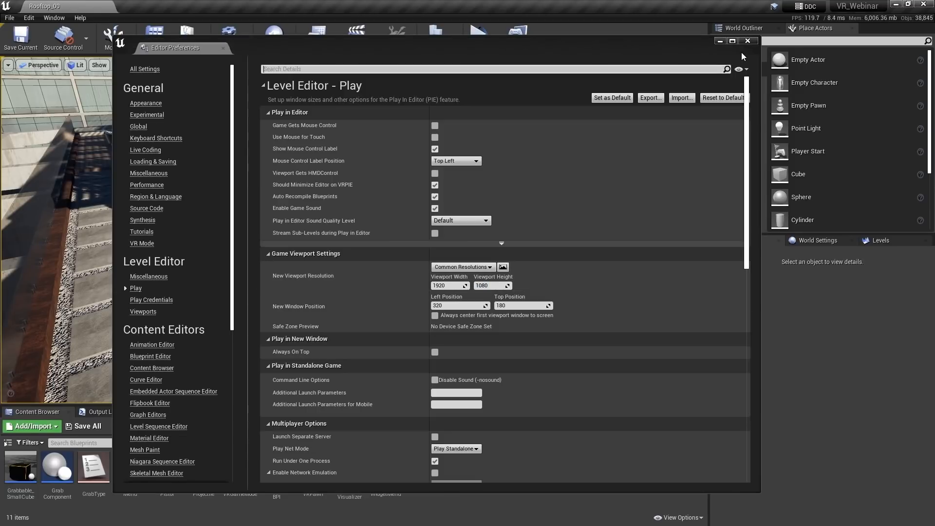
{"action": "left_click", "coordinate": [747, 41]}
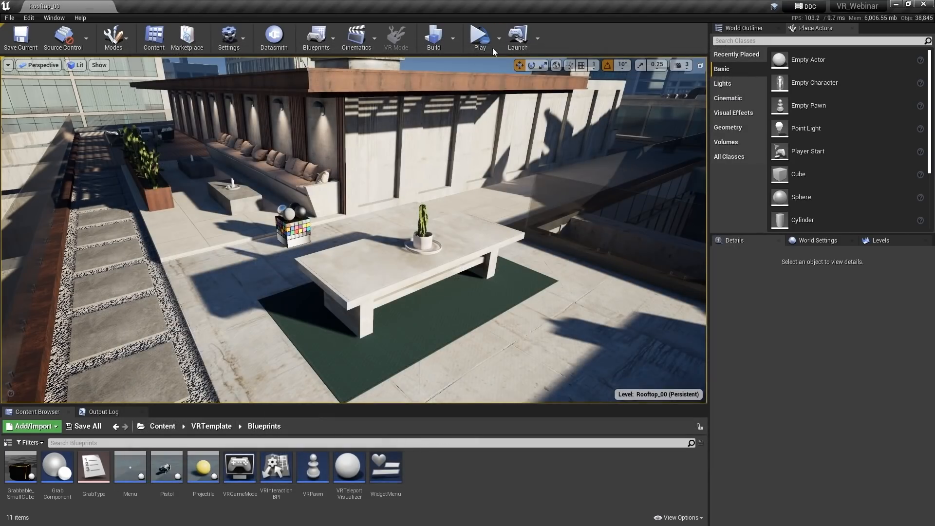
Run a VR preview, then drop a Grabbable_SmallCube onto the long rooftop table
{"action": "left_click", "coordinate": [480, 39]}
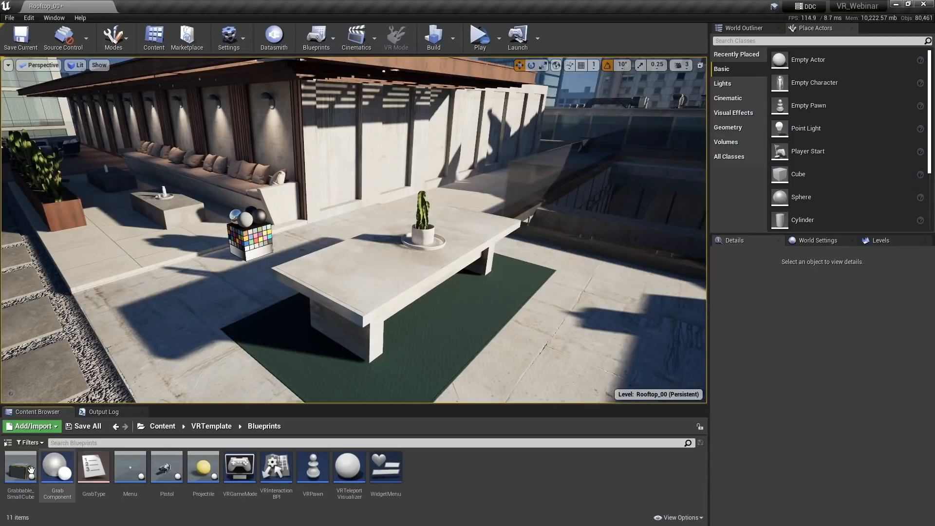
{"action": "left_click_drag", "start_coordinate": [21, 468], "coordinate": [371, 278]}
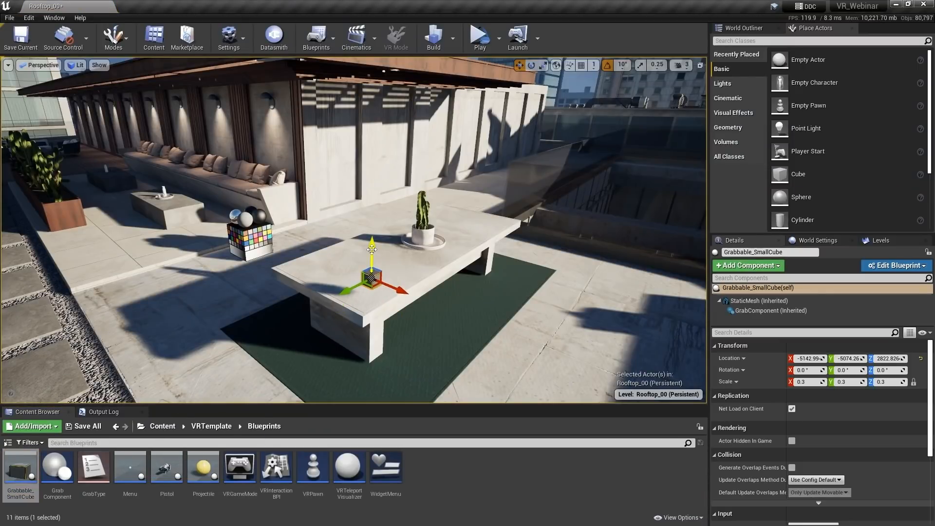
{"action": "left_click", "coordinate": [454, 481]}
Create a new Actor-based Blueprint class named BP_Remote
{"action": "right_click", "coordinate": [476, 472]}
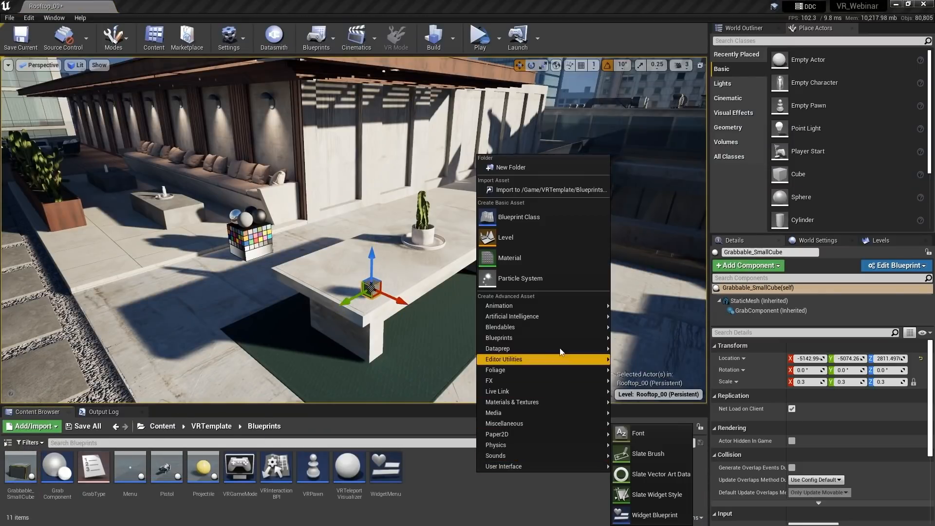
{"action": "left_click", "coordinate": [534, 214]}
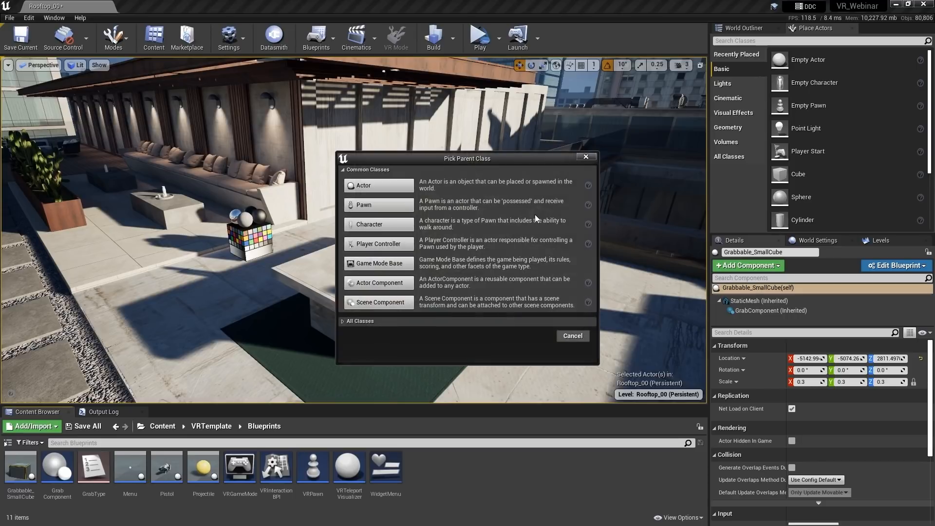
{"action": "left_click", "coordinate": [383, 189]}
{"action": "type", "text": "BPR"}
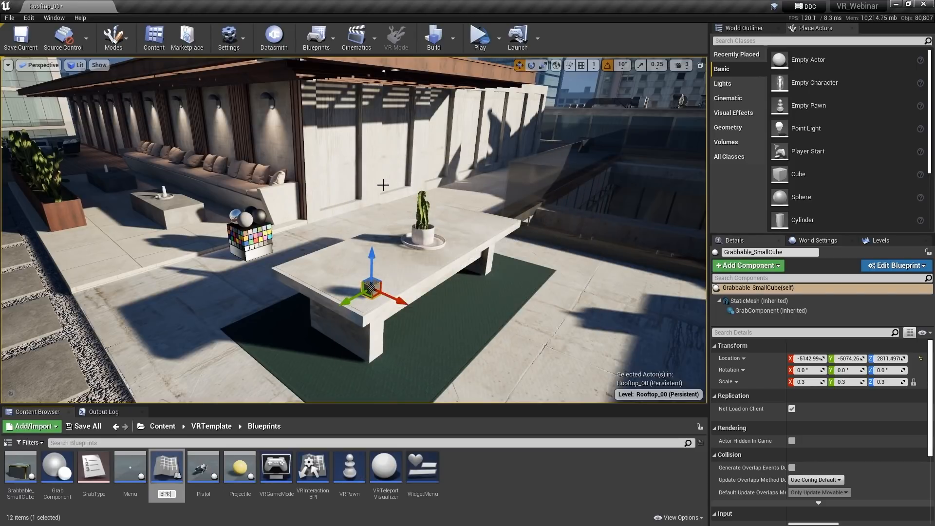
{"action": "key", "text": "BackSpace"}
{"action": "type", "text": "_Remp"}
{"action": "key", "text": "BackSpace"}
{"action": "type", "text": "ote"}
{"action": "key", "text": "Return"}
{"action": "key", "text": "Return"}
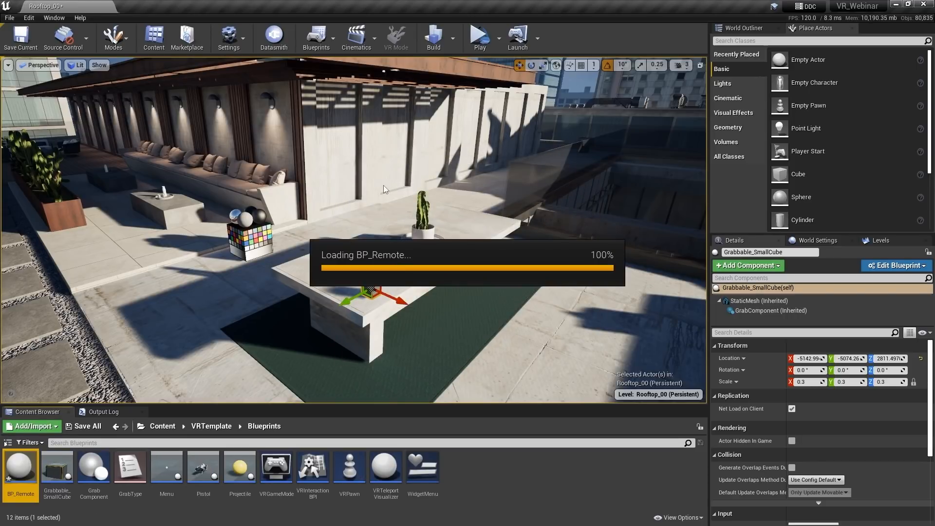
Add a Static Mesh component named Remote and make it the blueprint's root
{"action": "left_click", "coordinate": [38, 42]}
{"action": "type", "text": "stat"}
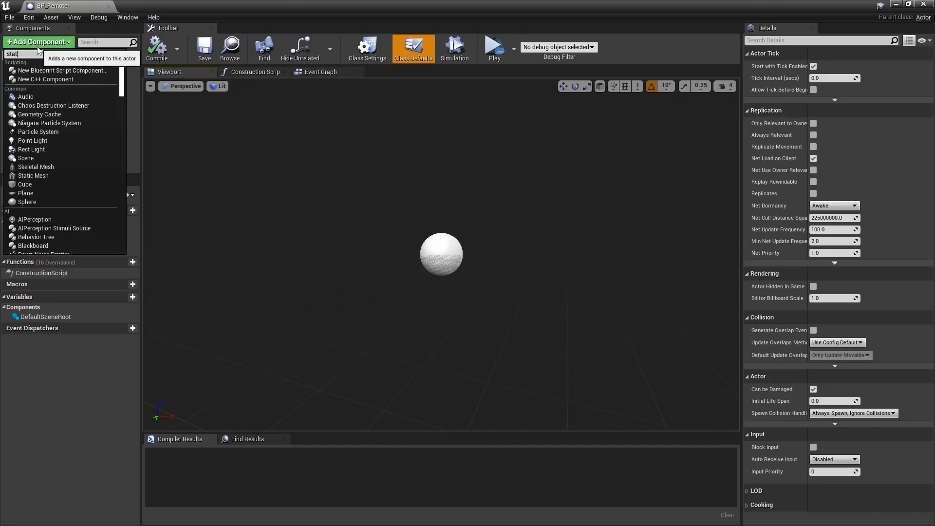
{"action": "left_click", "coordinate": [28, 104]}
{"action": "type", "text": "Remote"}
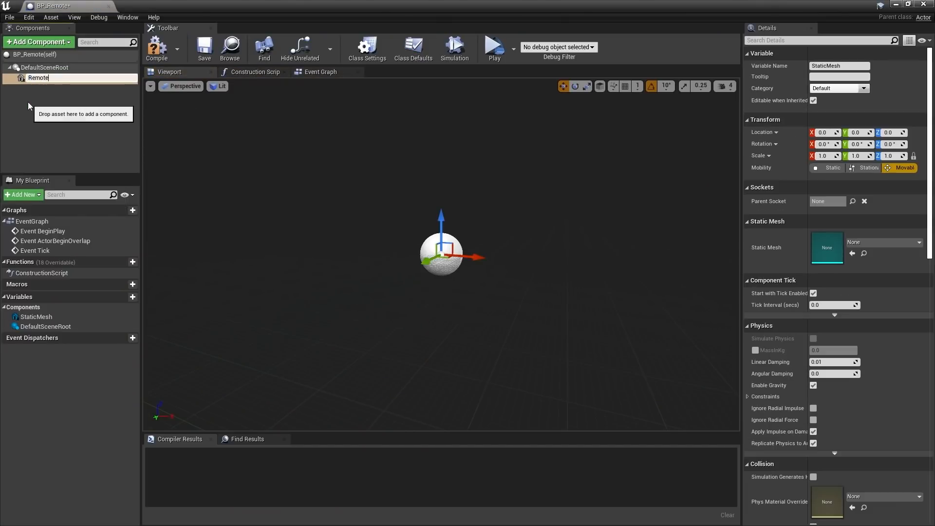
{"action": "key", "text": "Return"}
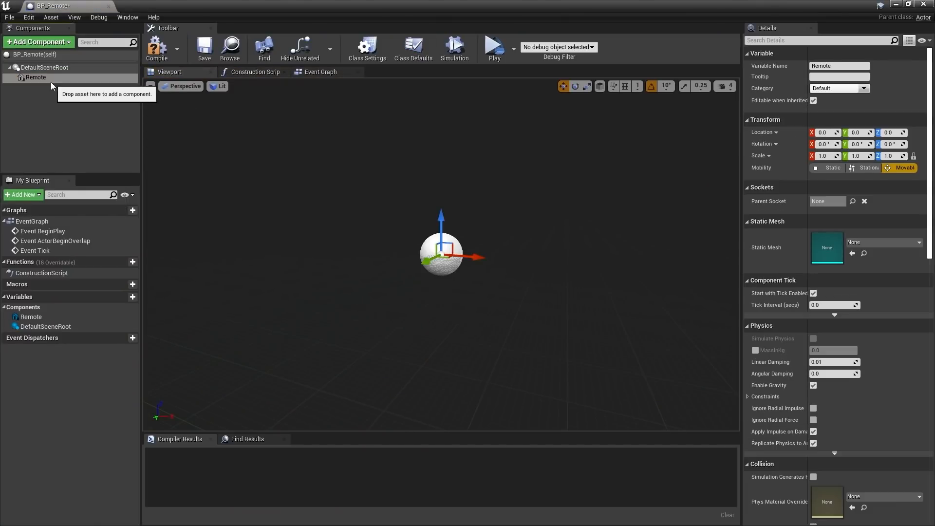
{"action": "left_click_drag", "start_coordinate": [51, 81], "coordinate": [50, 66]}
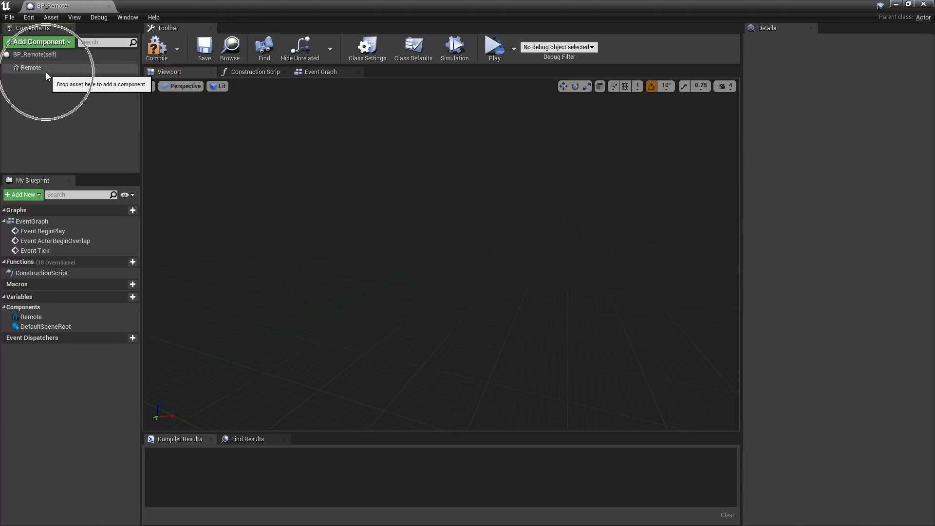
Add a GrabComponent under the Remote mesh
{"action": "left_click", "coordinate": [53, 43]}
{"action": "type", "text": "grab"}
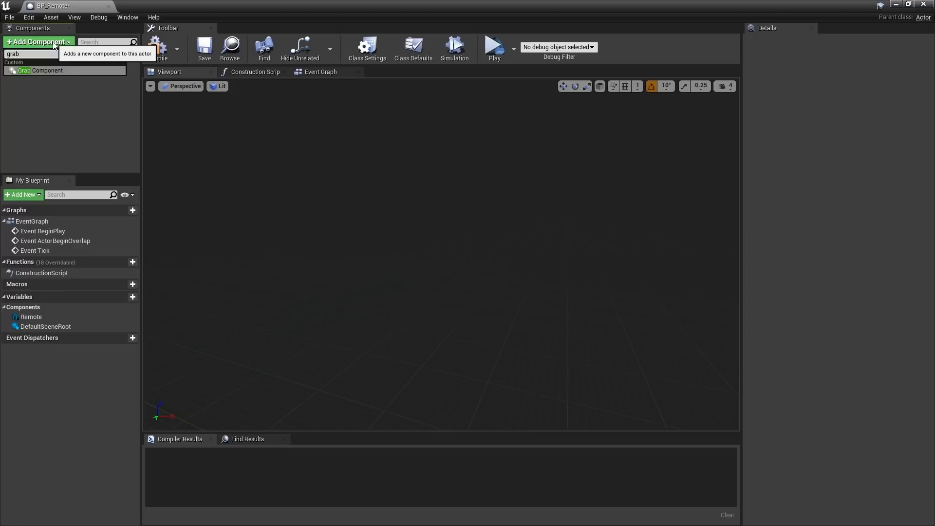
{"action": "left_click", "coordinate": [47, 69]}
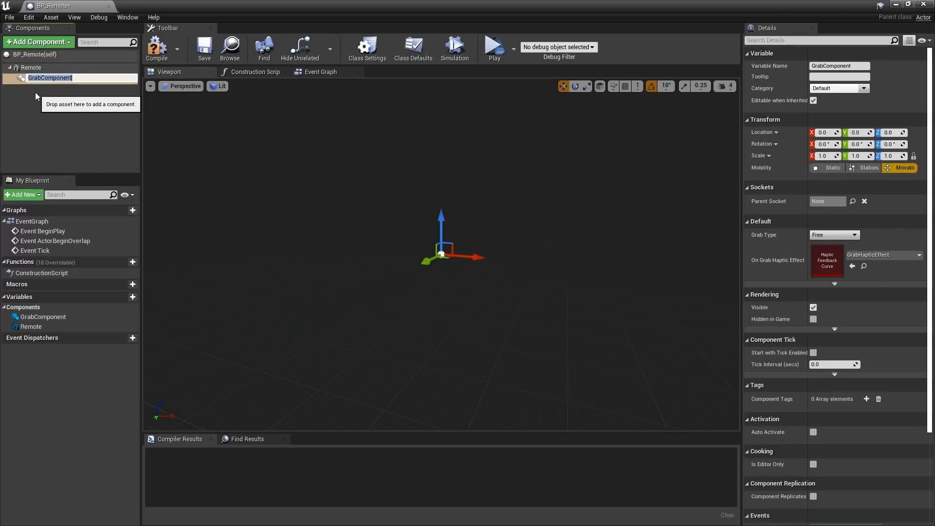
{"action": "left_click", "coordinate": [35, 92]}
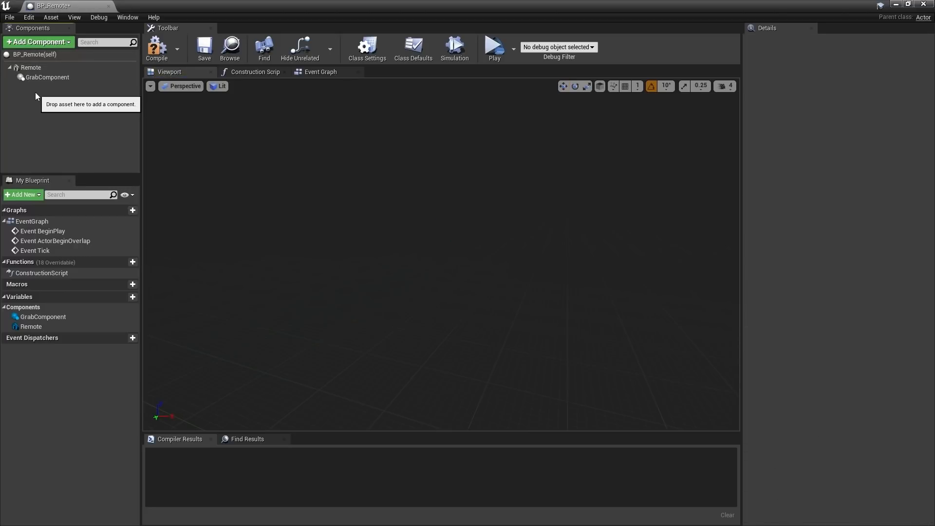
Assign the GoogleDaydreamController mesh to the Remote component
{"action": "left_click", "coordinate": [50, 72]}
{"action": "left_click", "coordinate": [881, 221]}
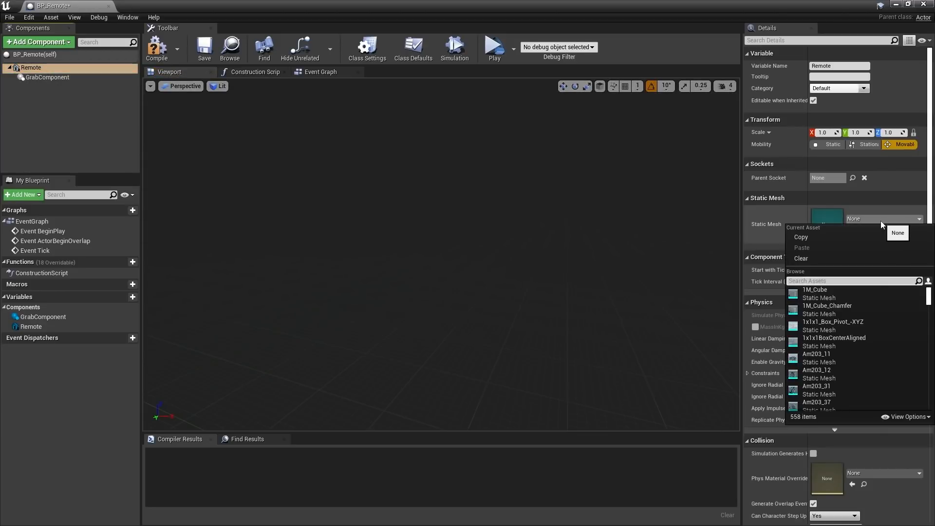
{"action": "type", "text": "google"}
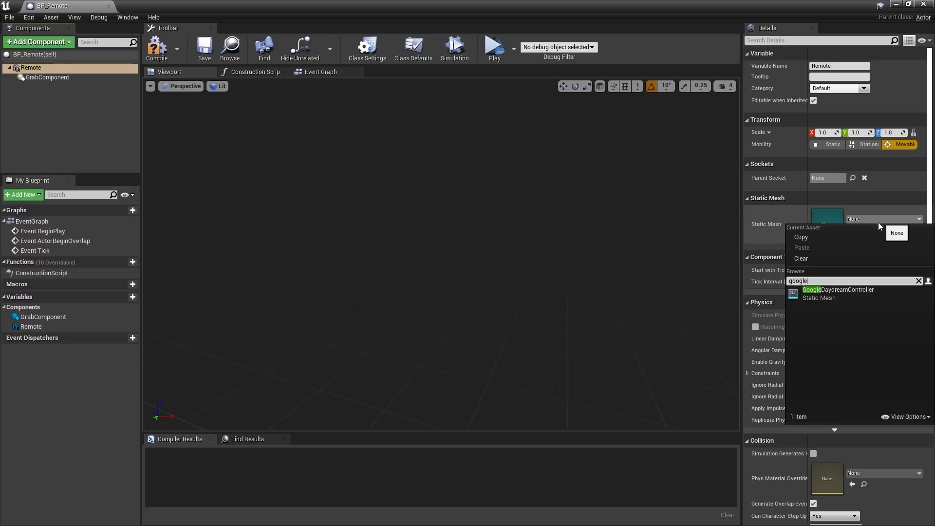
{"action": "left_click", "coordinate": [838, 292]}
{"action": "left_click_drag", "start_coordinate": [489, 234], "coordinate": [506, 189]}
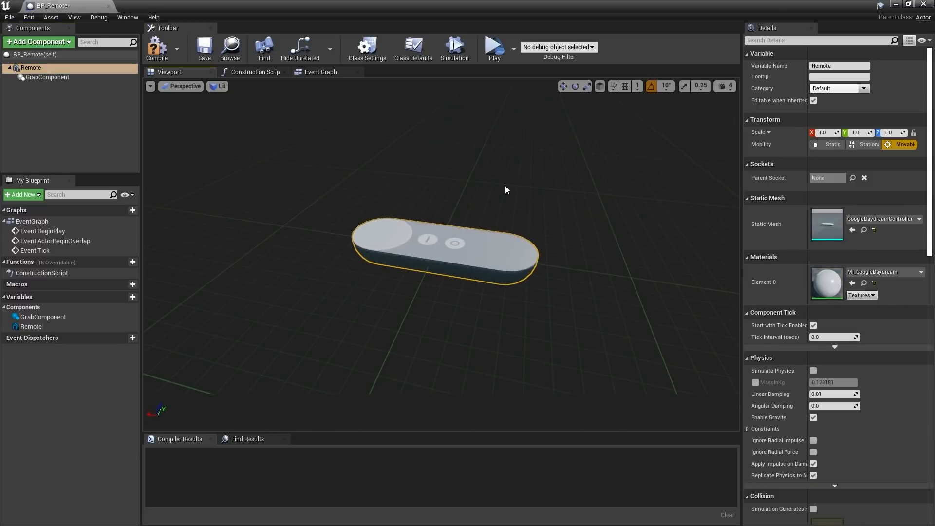
{"action": "left_click", "coordinate": [68, 78]}
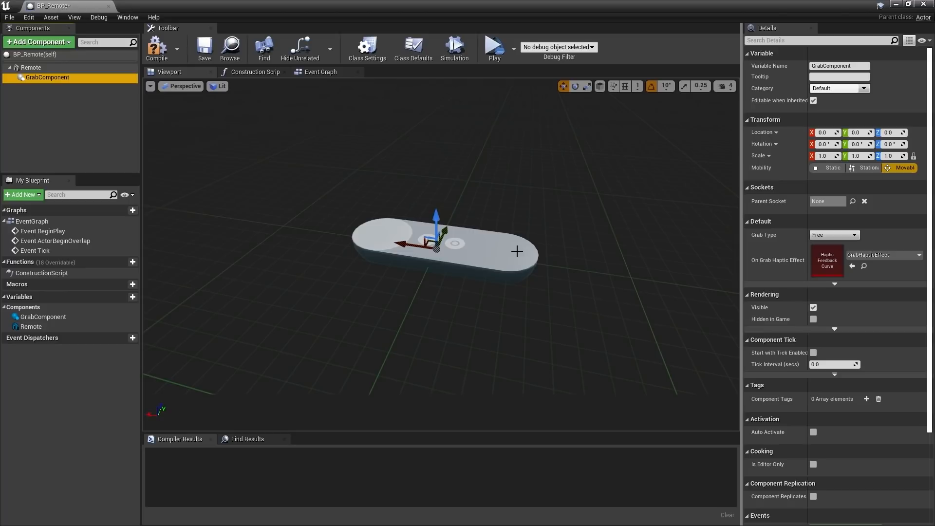
Set the GrabComponent's grab type to Snap
{"action": "left_click", "coordinate": [833, 234]}
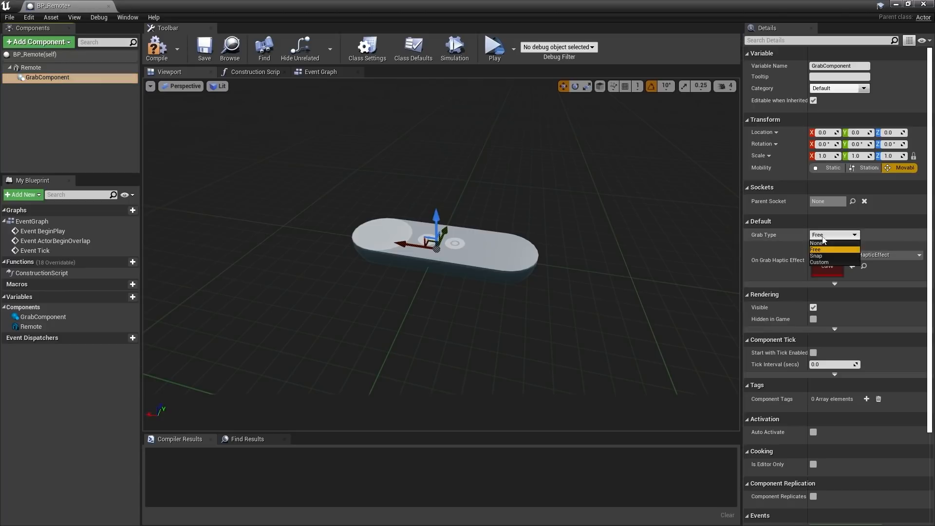
{"action": "left_click", "coordinate": [820, 254]}
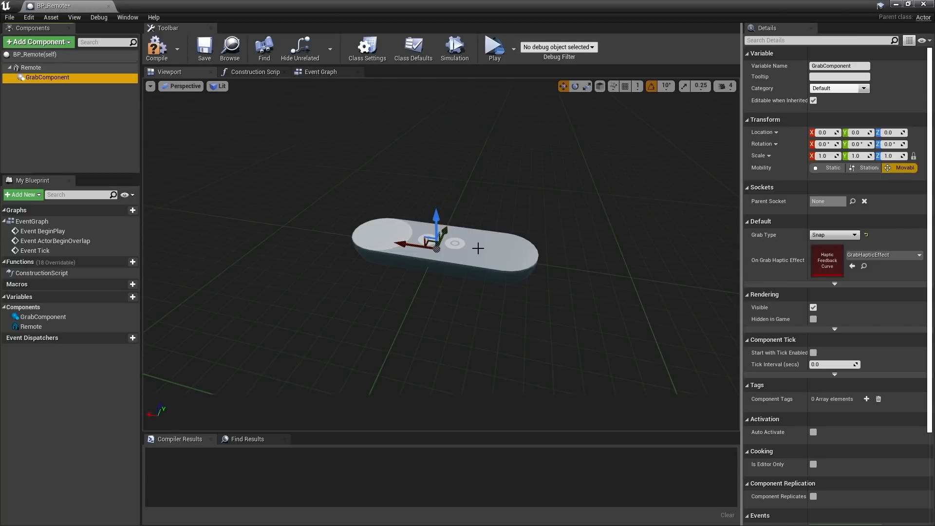
{"action": "left_click_drag", "start_coordinate": [567, 242], "coordinate": [566, 220], "text": "alt"}
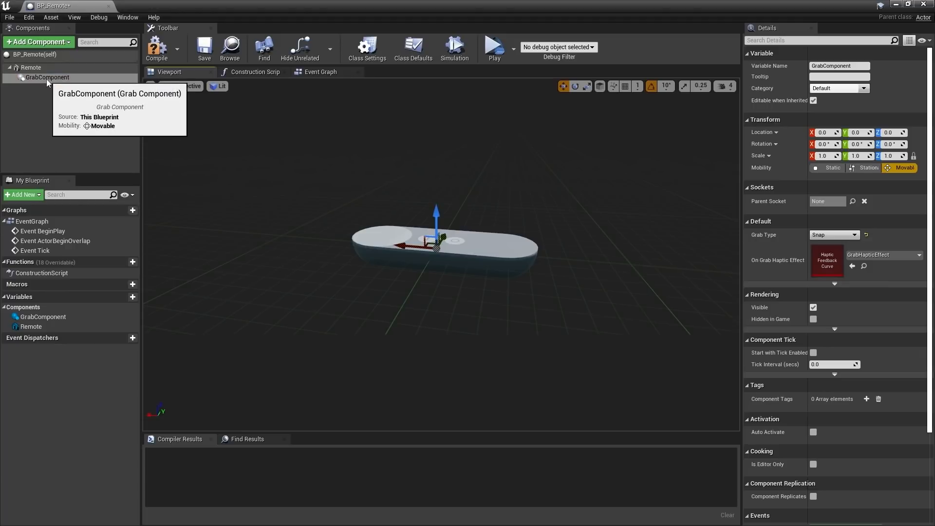
Add a child Static Mesh under GrabComponent using the left_OculusTouch_v2Controller mesh
{"action": "left_click", "coordinate": [52, 43]}
{"action": "type", "text": "stat"}
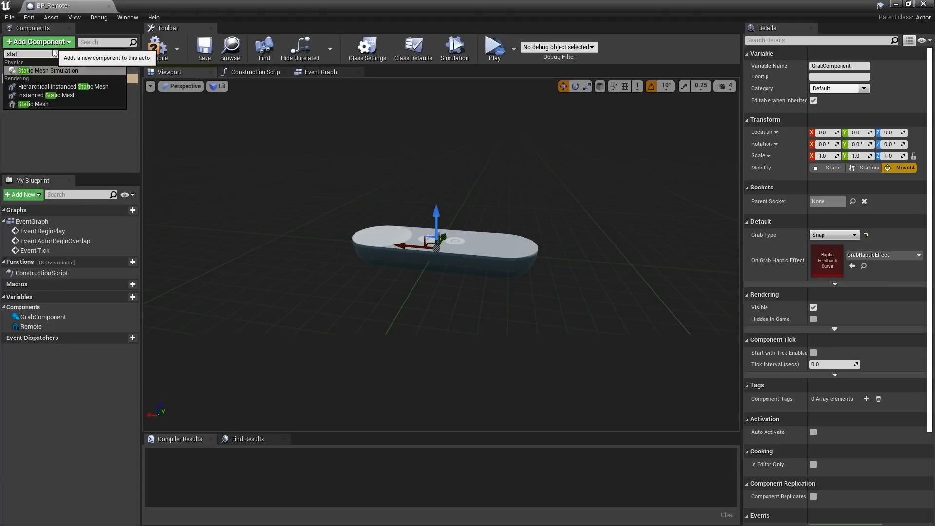
{"action": "left_click", "coordinate": [39, 105]}
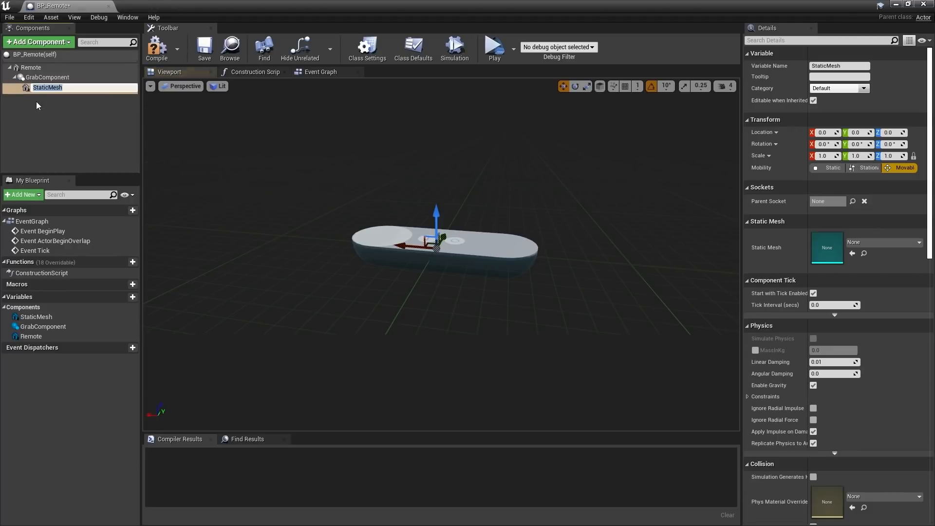
{"action": "left_click", "coordinate": [854, 243]}
{"action": "type", "text": "v2"}
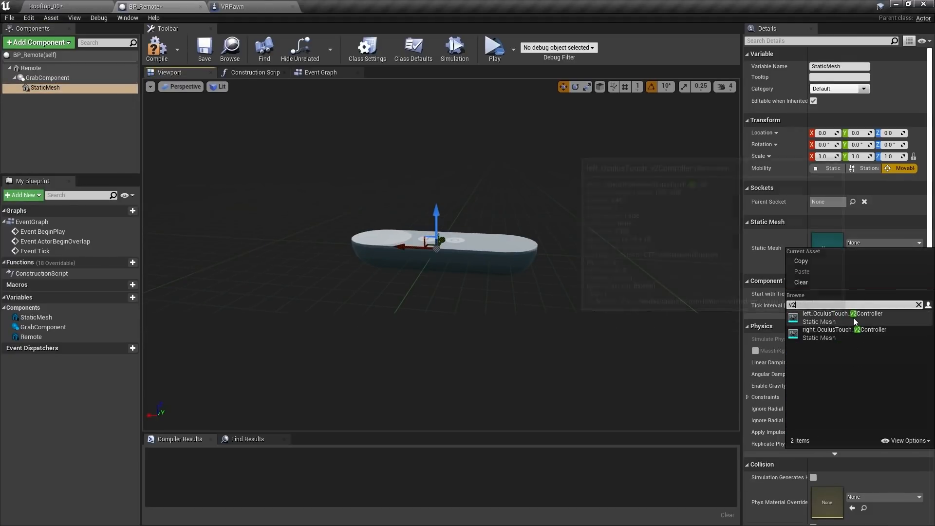
{"action": "left_click", "coordinate": [854, 319]}
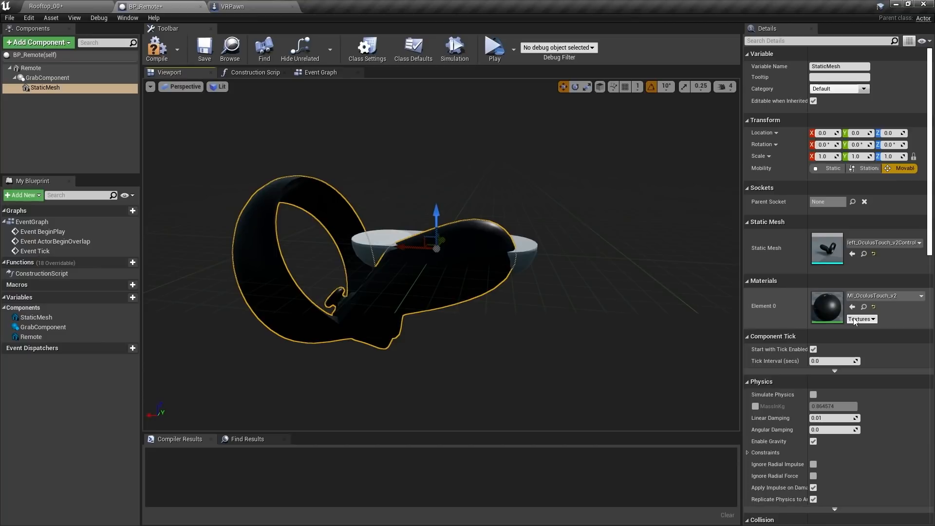
{"action": "left_click_drag", "start_coordinate": [642, 181], "coordinate": [399, 195], "text": "alt"}
{"action": "left_click", "coordinate": [47, 78]}
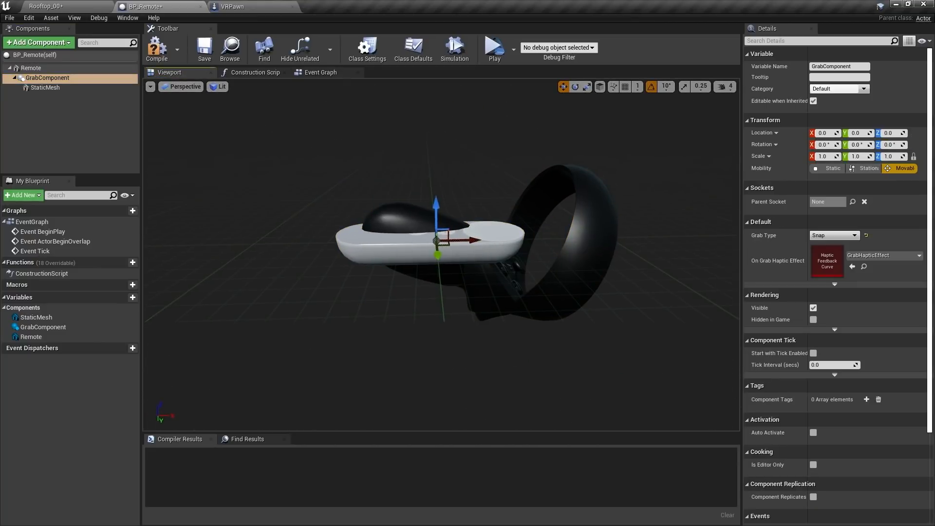
Tilt the GrabComponent 60° about Y, then compile and save the blueprint
{"action": "key", "text": "e"}
{"action": "left_click_drag", "start_coordinate": [441, 204], "coordinate": [336, 263]}
{"action": "key", "text": "w"}
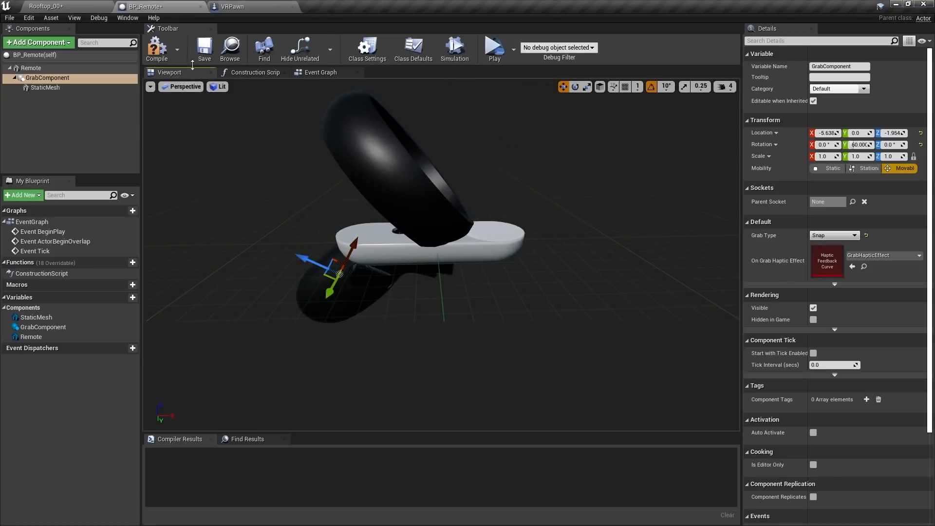
{"action": "left_click", "coordinate": [157, 48]}
{"action": "left_click", "coordinate": [204, 48]}
Make the Oculus StaticMesh hidden in game, with NoCollision and no overlap events
{"action": "left_click", "coordinate": [47, 88]}
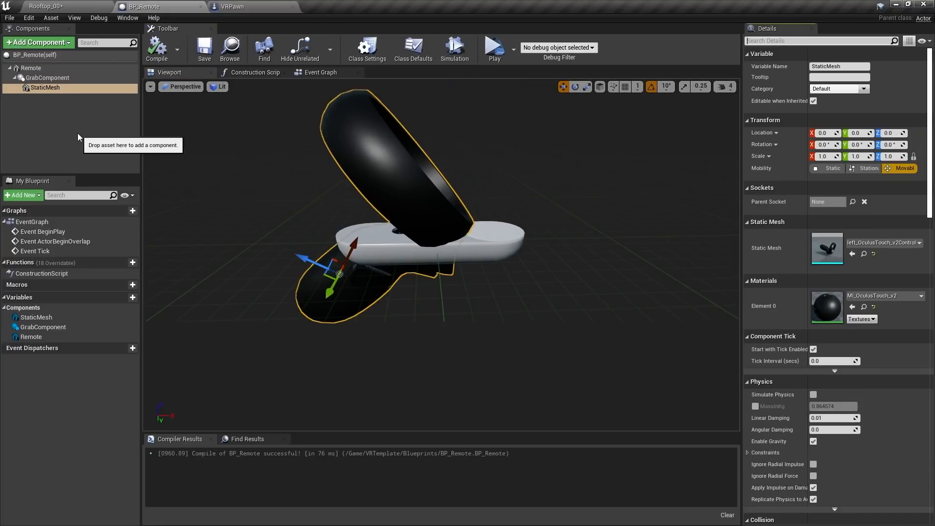
{"action": "left_click", "coordinate": [807, 47]}
{"action": "type", "text": "hid"}
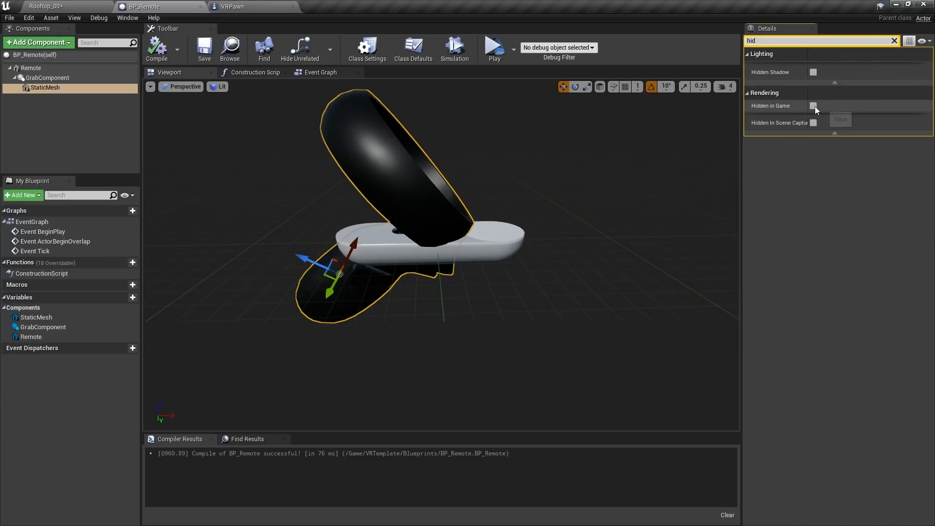
{"action": "left_click", "coordinate": [813, 106]}
{"action": "left_click", "coordinate": [894, 40]}
{"action": "scroll", "coordinate": [847, 402], "scroll_direction": "down", "scroll_amount": 3}
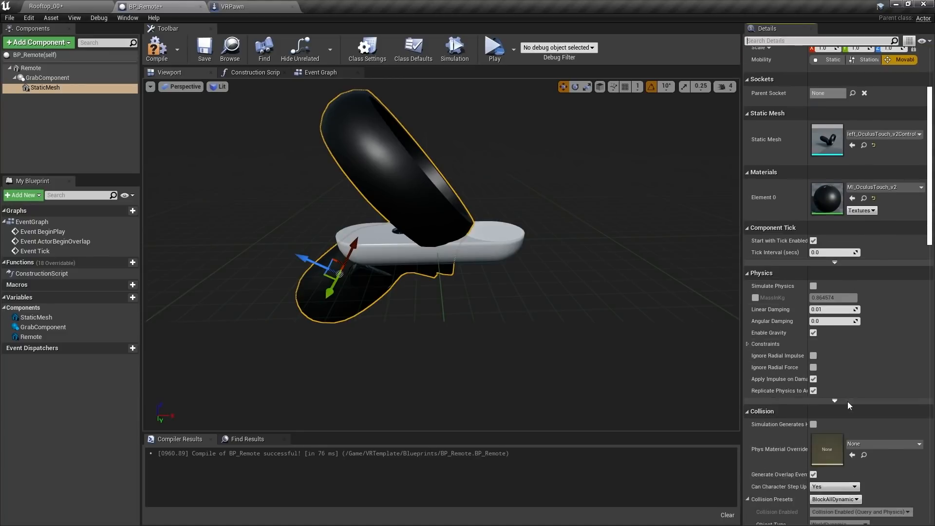
{"action": "scroll", "coordinate": [847, 401], "scroll_direction": "down", "scroll_amount": 2}
{"action": "left_click", "coordinate": [835, 390]}
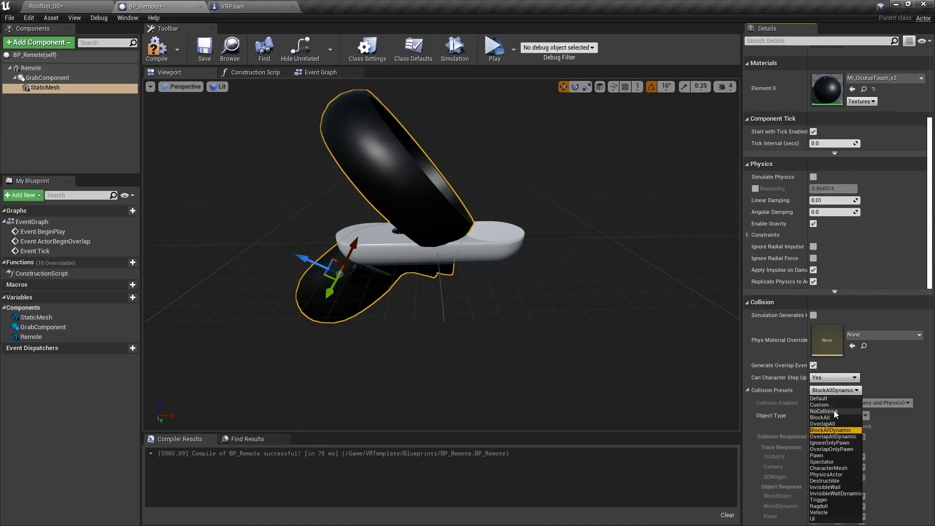
{"action": "left_click", "coordinate": [834, 411]}
{"action": "left_click", "coordinate": [813, 366]}
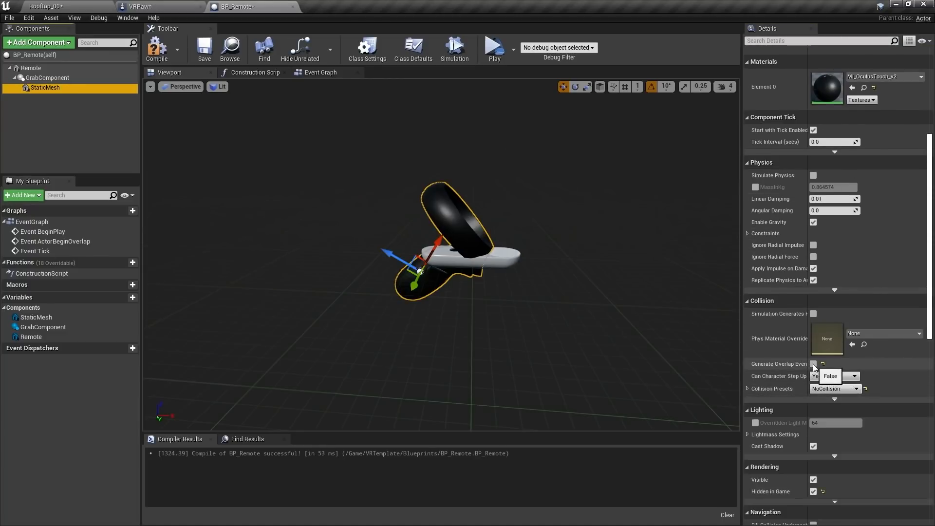
Enable Simulate Physics on Remote, compile and save, and return to Rooftop_00
{"action": "left_click", "coordinate": [32, 68]}
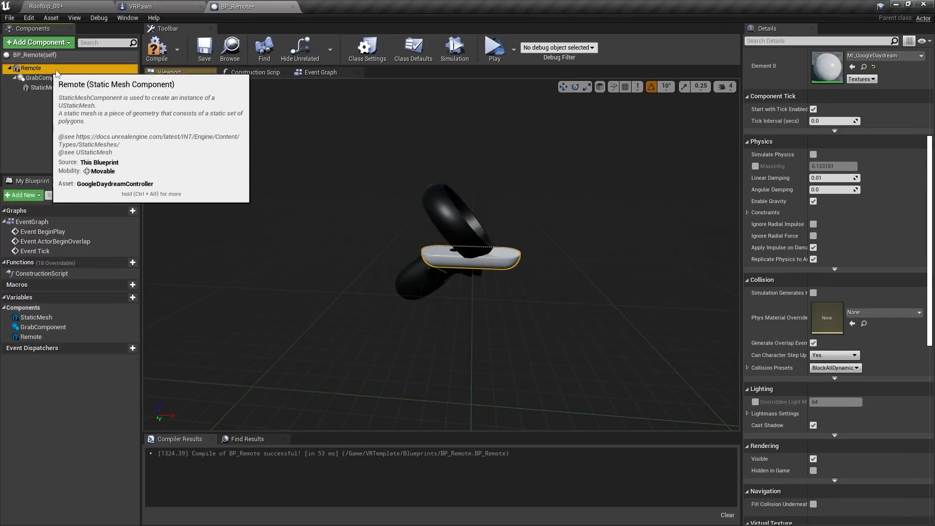
{"action": "scroll", "coordinate": [816, 280], "scroll_direction": "up", "scroll_amount": 2}
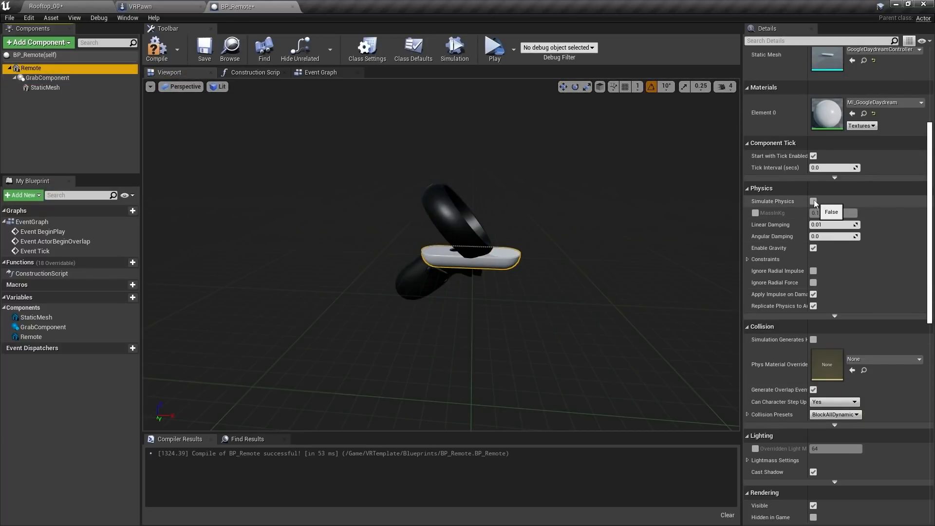
{"action": "left_click", "coordinate": [814, 202]}
{"action": "left_click", "coordinate": [157, 49]}
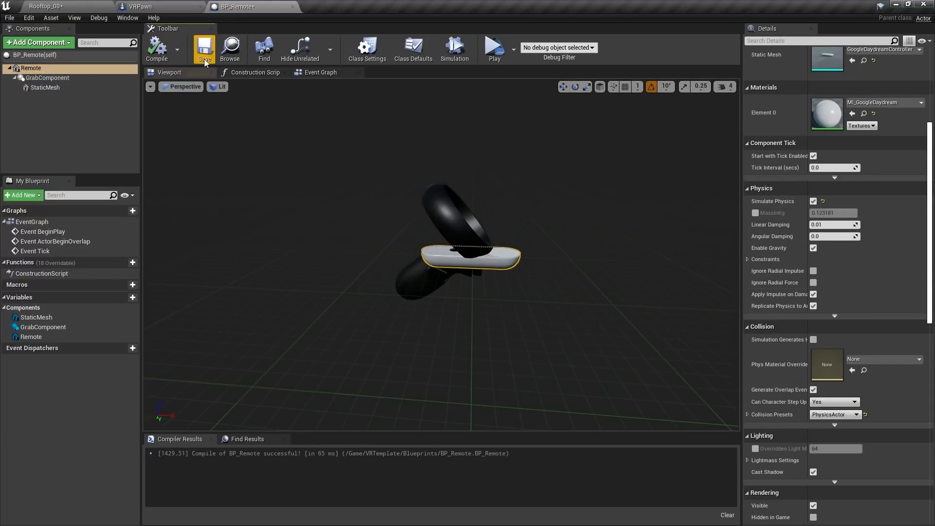
{"action": "left_click", "coordinate": [204, 52]}
{"action": "left_click", "coordinate": [45, 6]}
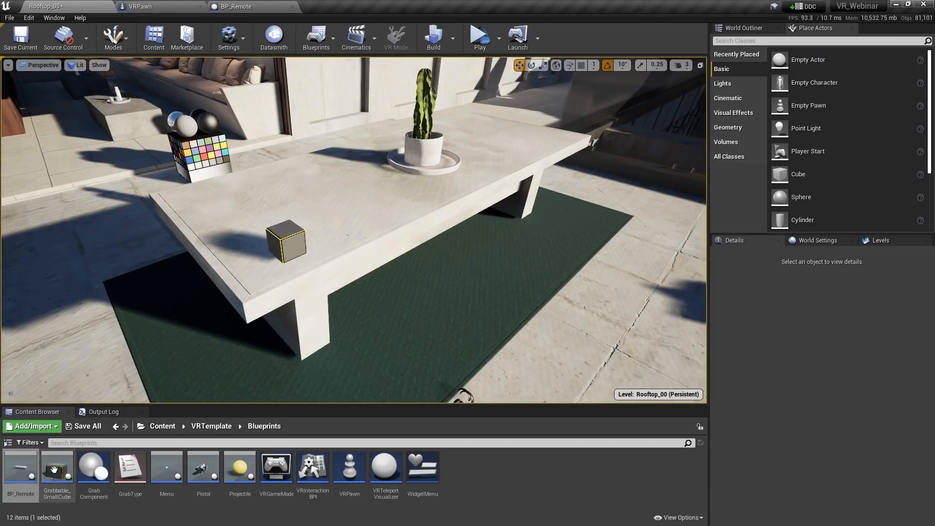
Drop a BP_Remote onto the table and frame the view around it
{"action": "left_click_drag", "start_coordinate": [20, 482], "coordinate": [363, 198]}
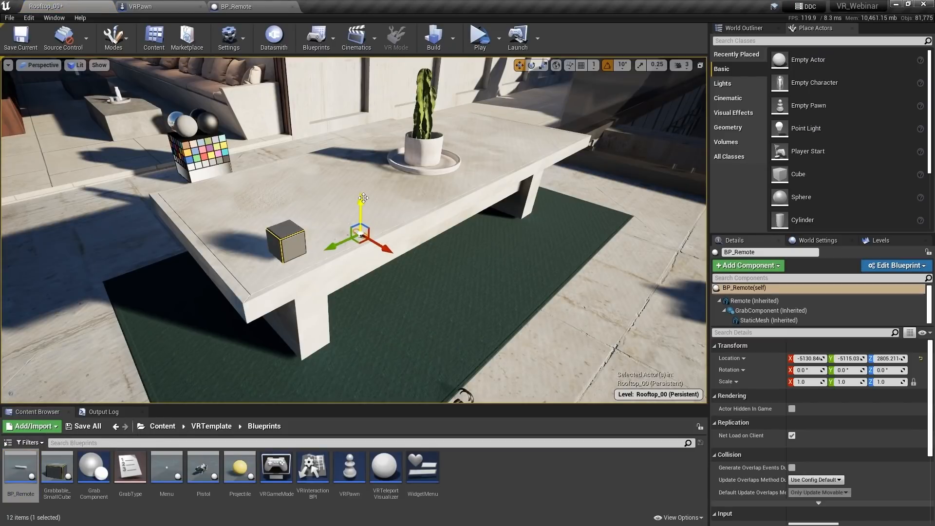
{"action": "key", "text": "f"}
{"action": "left_click_drag", "start_coordinate": [501, 205], "coordinate": [431, 204], "text": "alt"}
{"action": "key", "text": "e"}
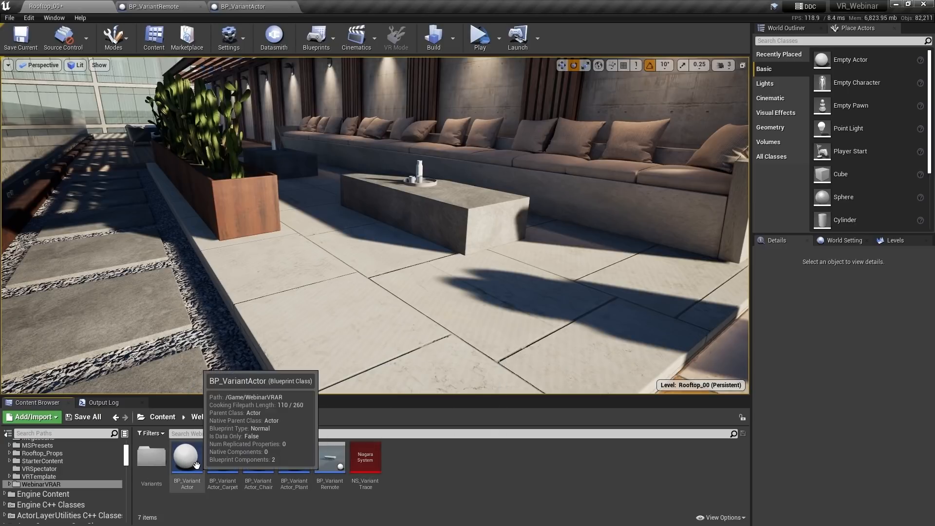
Place a variant chair in front of the table and set its variant index to 2
{"action": "left_click_drag", "start_coordinate": [258, 457], "coordinate": [411, 309]}
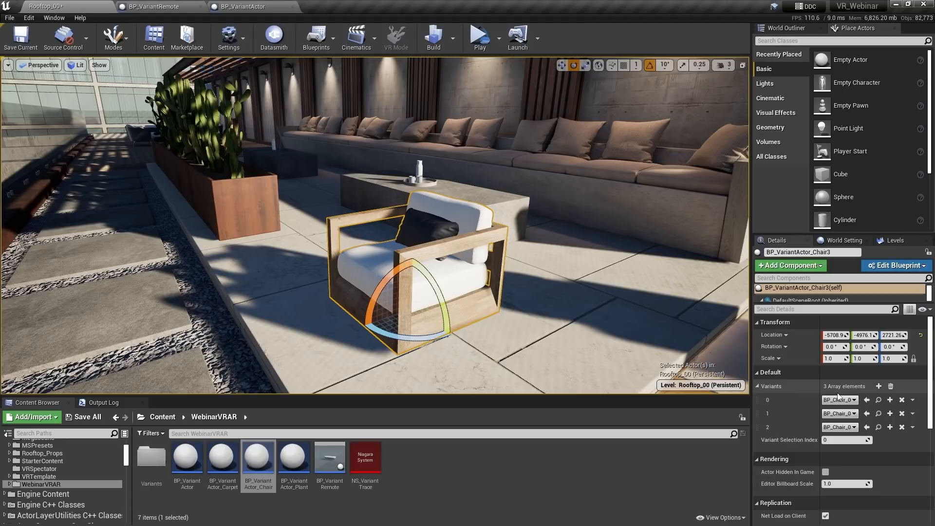
{"action": "left_click", "coordinate": [836, 440]}
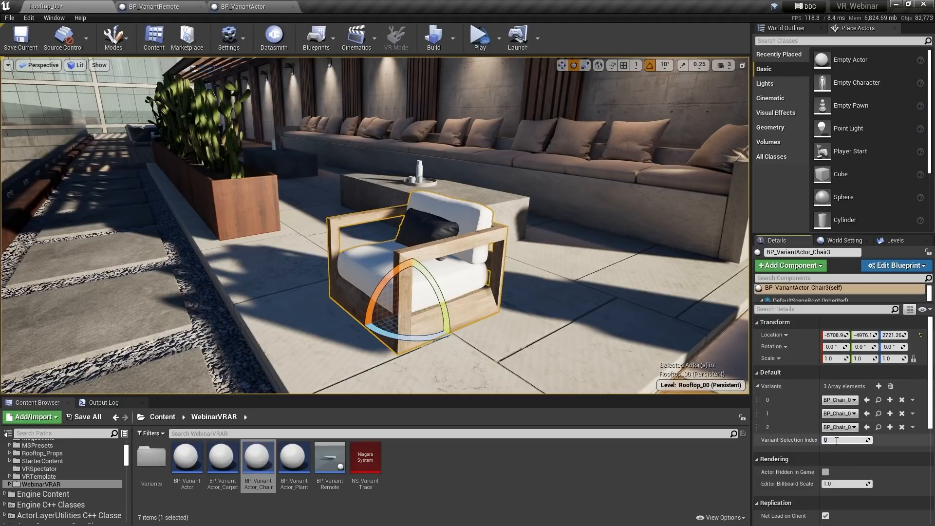
{"action": "key", "text": "Return"}
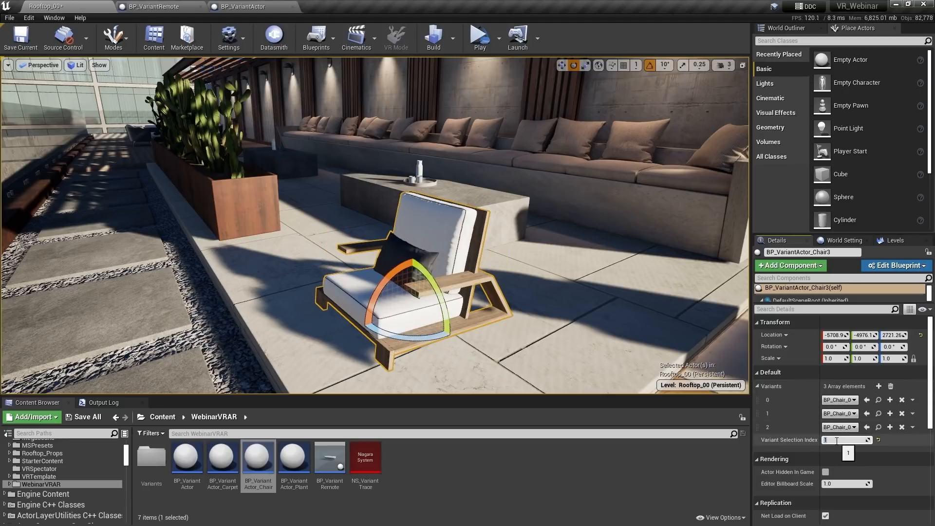
{"action": "type", "text": "2"}
{"action": "key", "text": "Return"}
Place BP_VariantActor_Plant beside the chair and cycle its variant index through 1 to 2
{"action": "left_click_drag", "start_coordinate": [294, 458], "coordinate": [607, 312]}
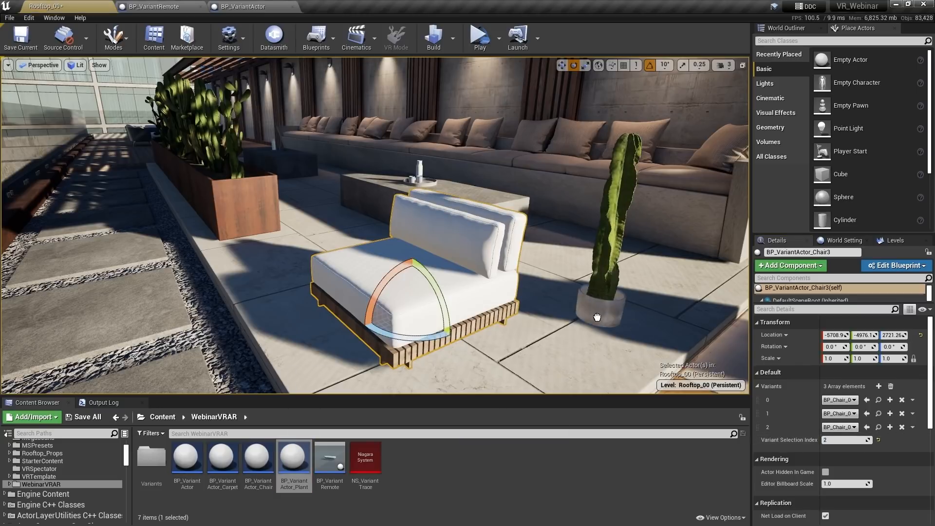
{"action": "left_click", "coordinate": [845, 440]}
{"action": "type", "text": "1"}
{"action": "key", "text": "Return"}
{"action": "type", "text": "2"}
{"action": "key", "text": "Return"}
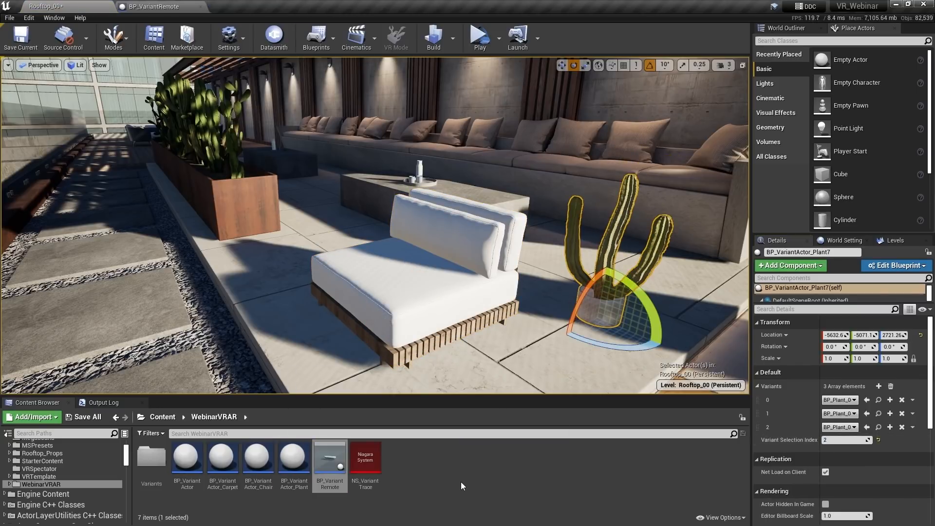
{"action": "double_click", "coordinate": [329, 460]}
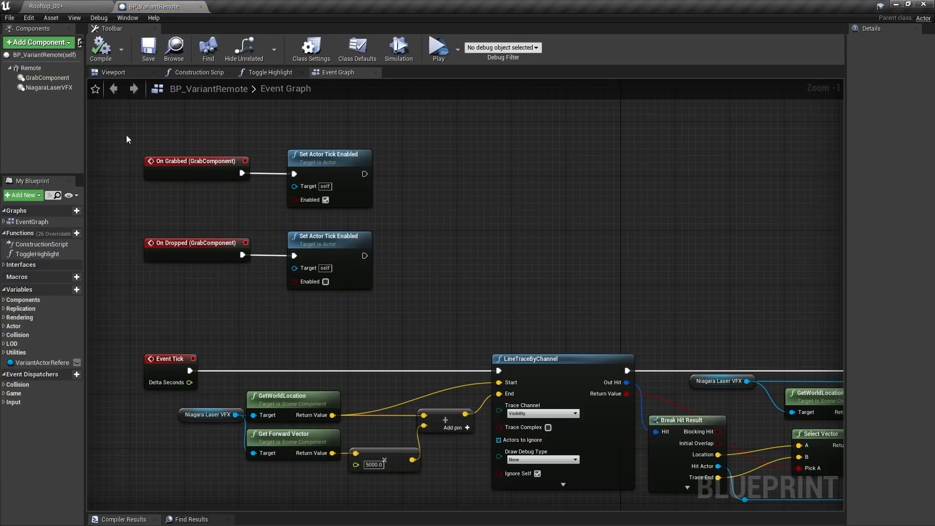
Inspect BP_VariantRemote's GrabComponent and its On Grabbed and On Dropped events
{"action": "left_click", "coordinate": [58, 78]}
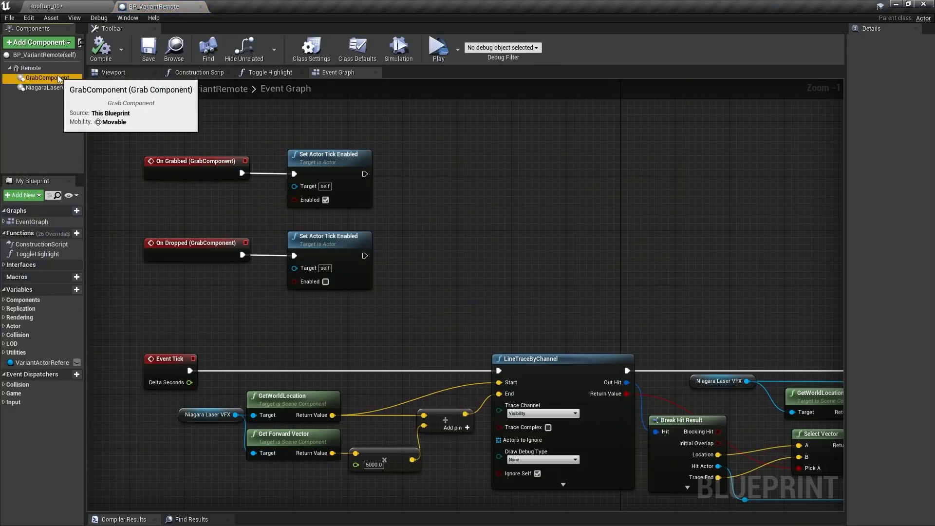
{"action": "left_click", "coordinate": [200, 172]}
{"action": "left_click", "coordinate": [190, 246]}
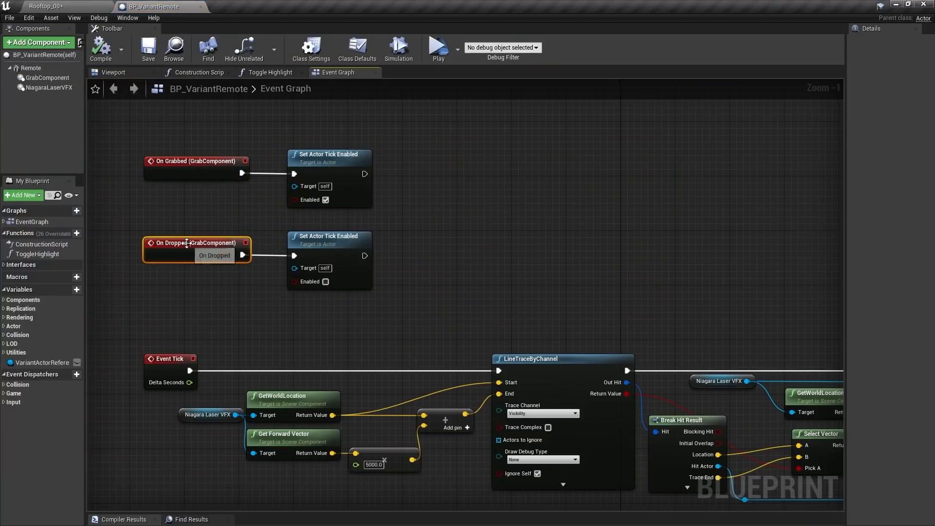
Pan through the line trace, laser and highlight logic, then review Class Settings and Trigger Pressed
{"action": "right_click_drag", "start_coordinate": [442, 330], "coordinate": [413, 235]}
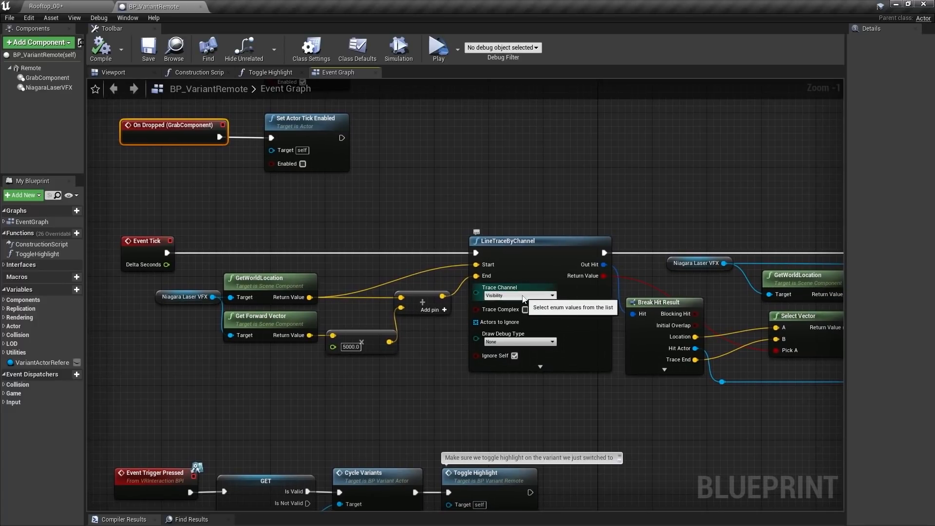
{"action": "right_click_drag", "start_coordinate": [611, 294], "coordinate": [248, 282]}
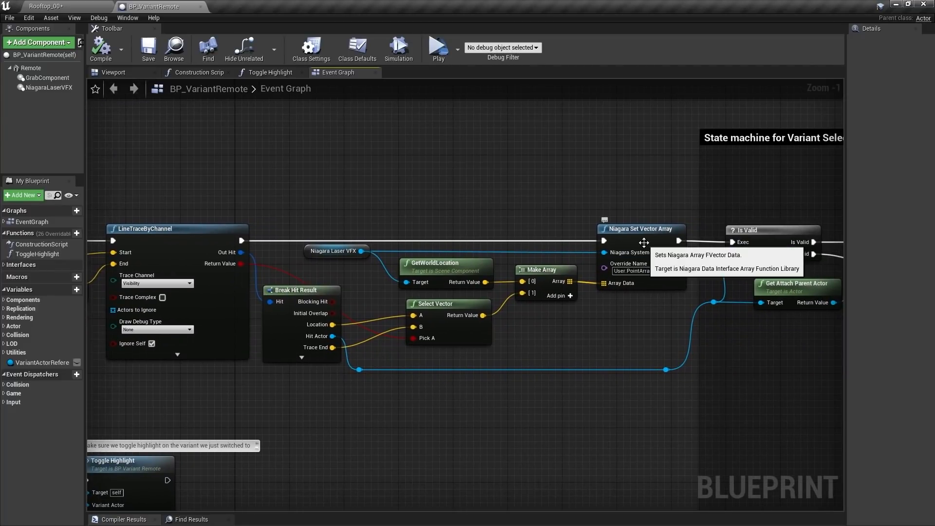
{"action": "right_click_drag", "start_coordinate": [682, 197], "coordinate": [0, 208]}
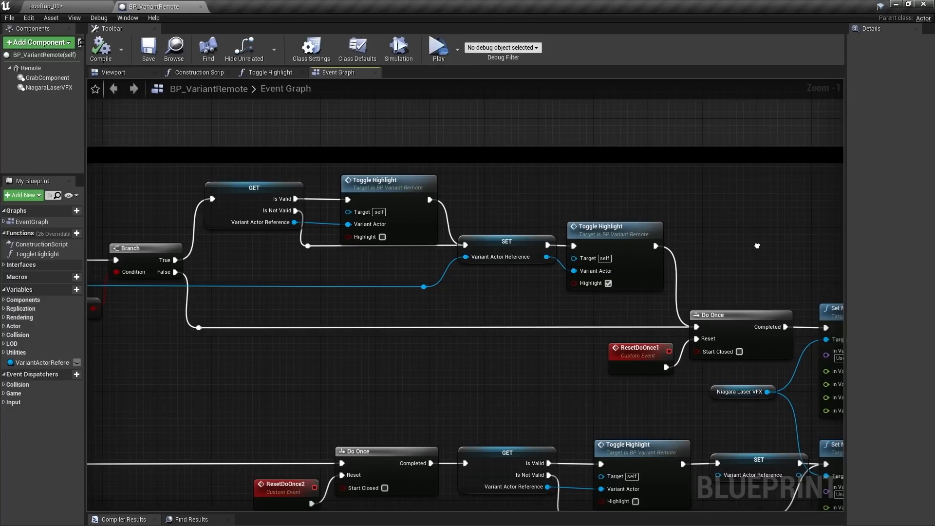
{"action": "right_click_drag", "start_coordinate": [756, 245], "coordinate": [505, 205]}
{"action": "key", "text": "ctrl"}
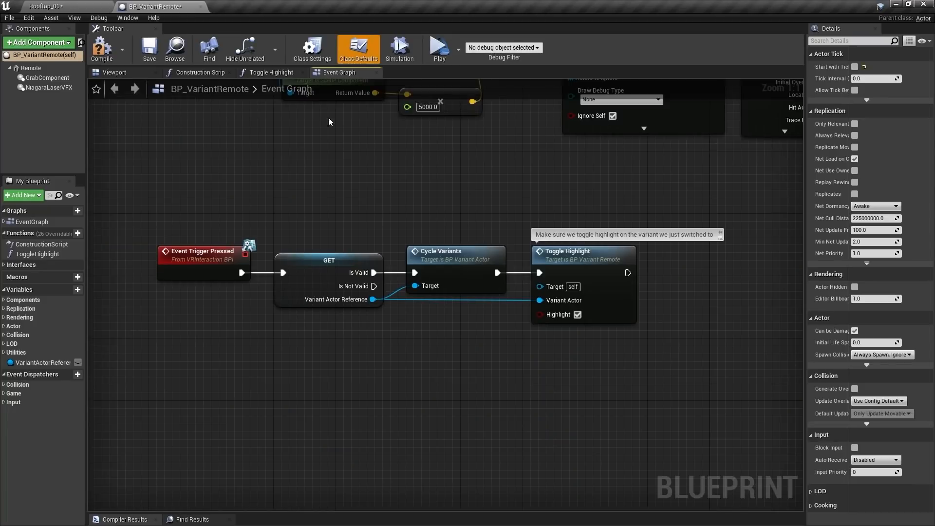
{"action": "left_click", "coordinate": [311, 47]}
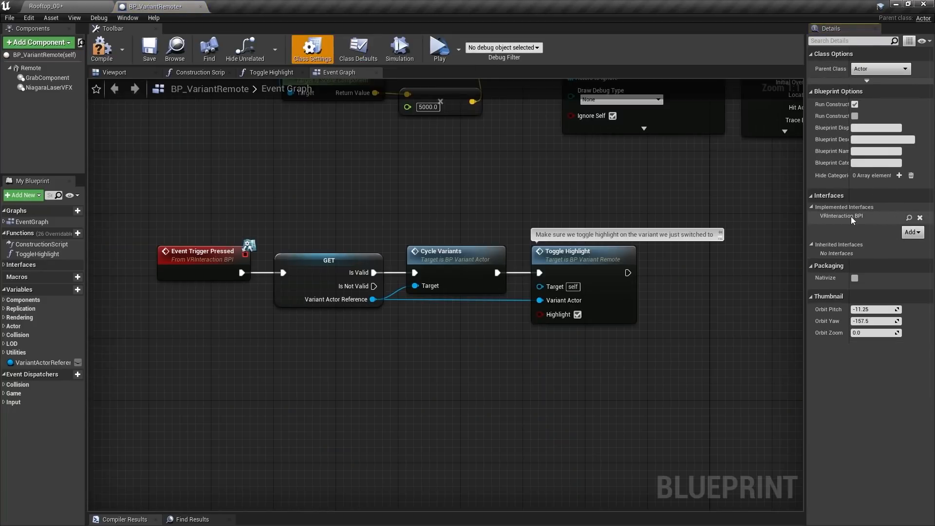
{"action": "left_click", "coordinate": [207, 260]}
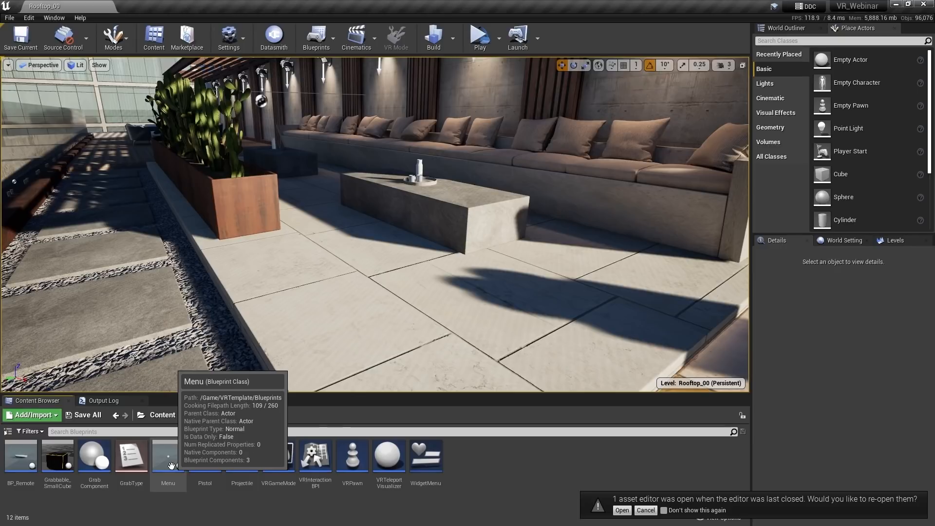
In WidgetMenu, duplicate the Restart button and name the copy SpawnButton
{"action": "double_click", "coordinate": [427, 459]}
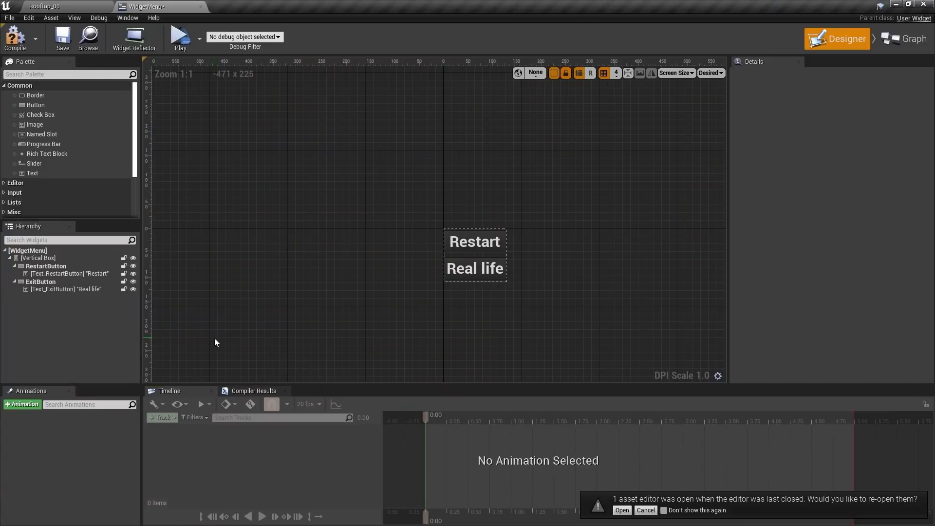
{"action": "left_click", "coordinate": [63, 266]}
{"action": "left_click", "coordinate": [58, 274], "text": "ctrl"}
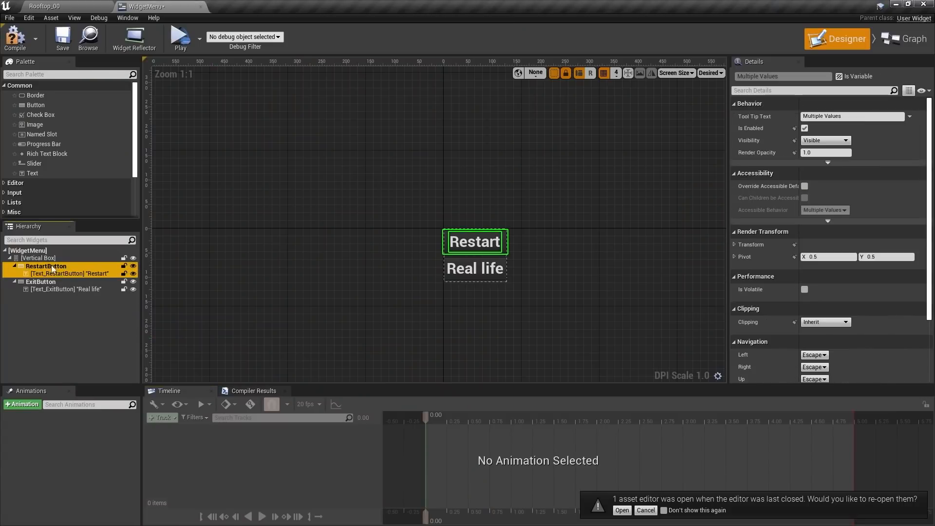
{"action": "left_click", "coordinate": [51, 259]}
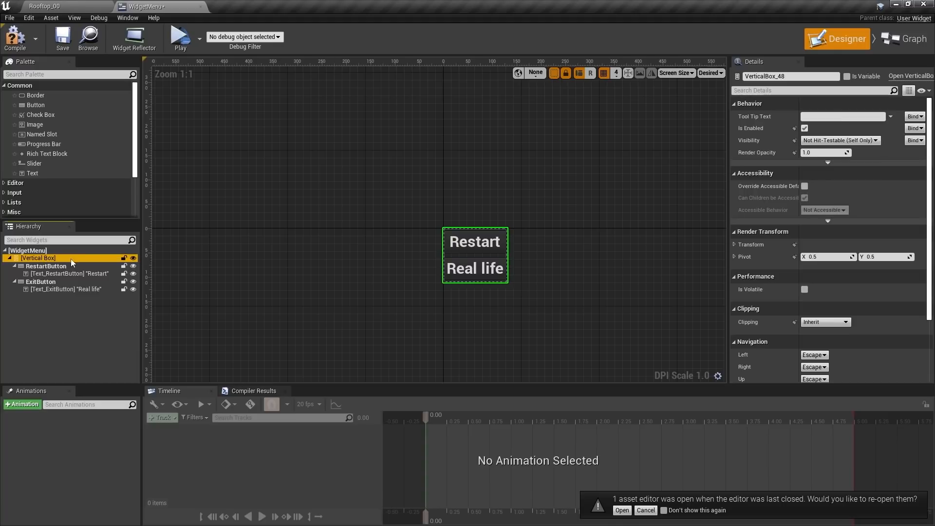
{"action": "key", "text": "ctrl+v"}
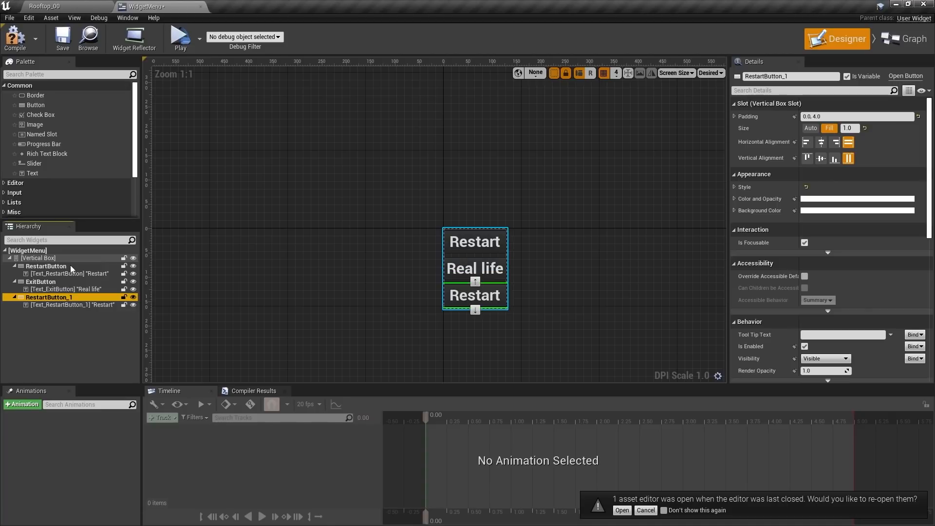
{"action": "double_click", "coordinate": [60, 298]}
{"action": "type", "text": "Spaw"}
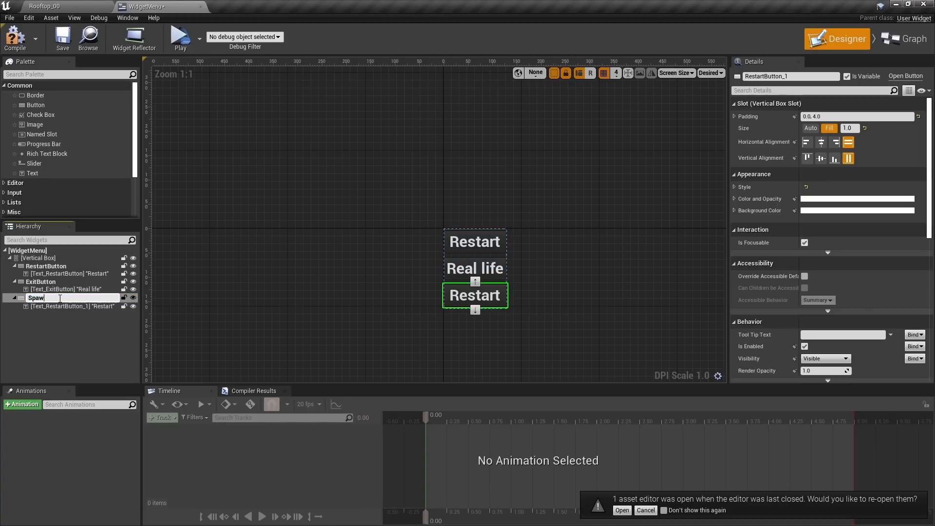
{"action": "type", "text": "nButton"}
{"action": "key", "text": "Return"}
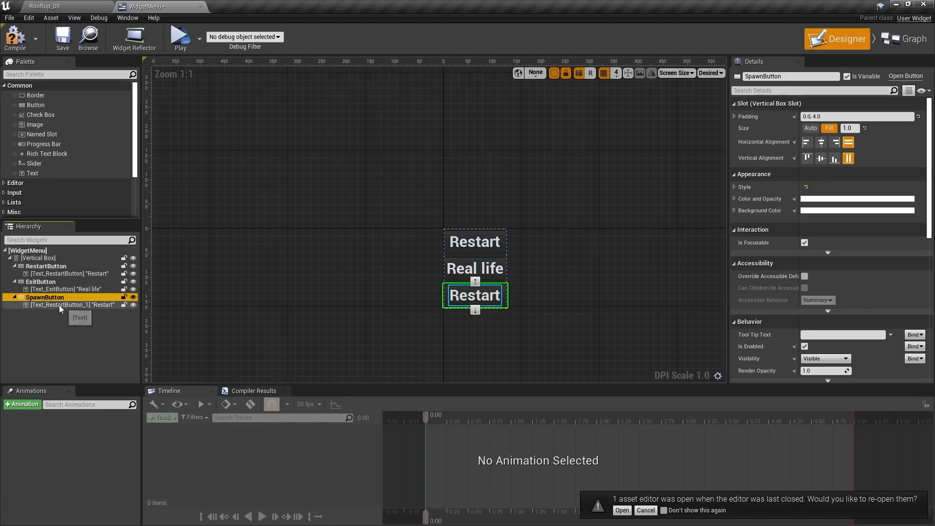
Rename the new button's text element Text_SpawnButton and set its label to Spawn
{"action": "left_click", "coordinate": [68, 305]}
{"action": "left_click", "coordinate": [821, 77]}
{"action": "type", "text": "Text_S"}
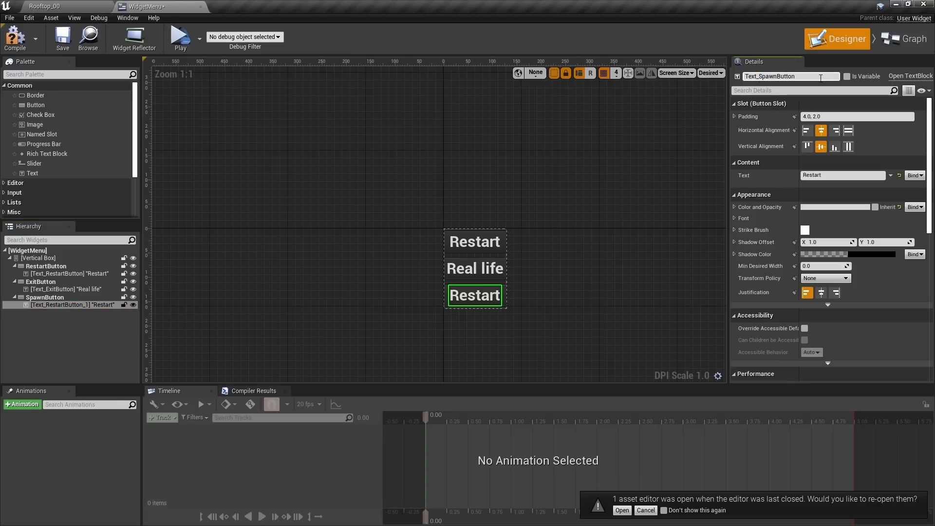
{"action": "key", "text": "Return"}
{"action": "left_click", "coordinate": [834, 175]}
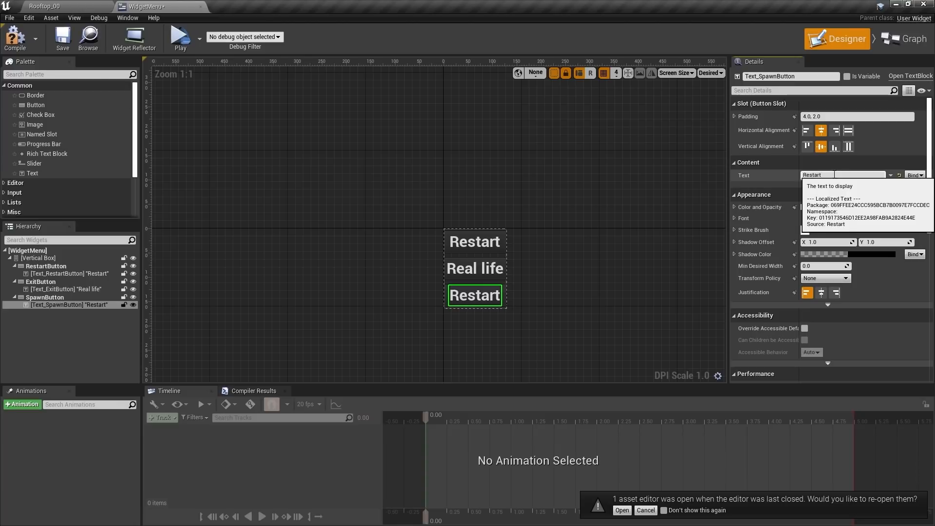
{"action": "type", "text": "Spawn"}
{"action": "key", "text": "Return"}
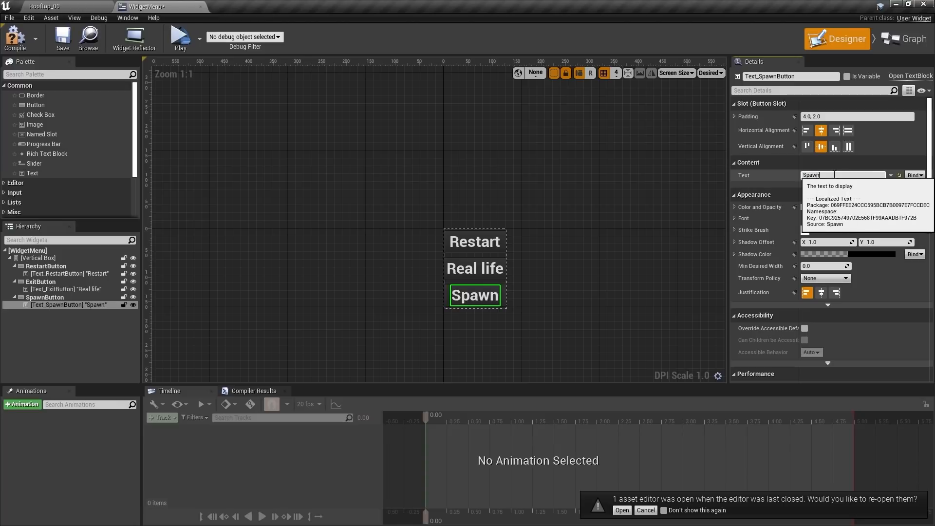
Add an On Clicked event for SpawnButton in the widget graph
{"action": "left_click", "coordinate": [907, 39]}
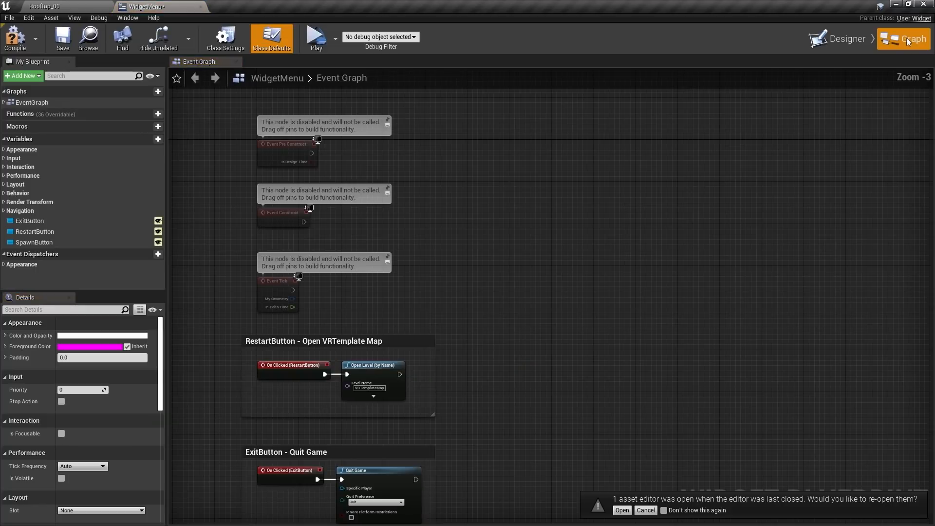
{"action": "left_click", "coordinate": [41, 242]}
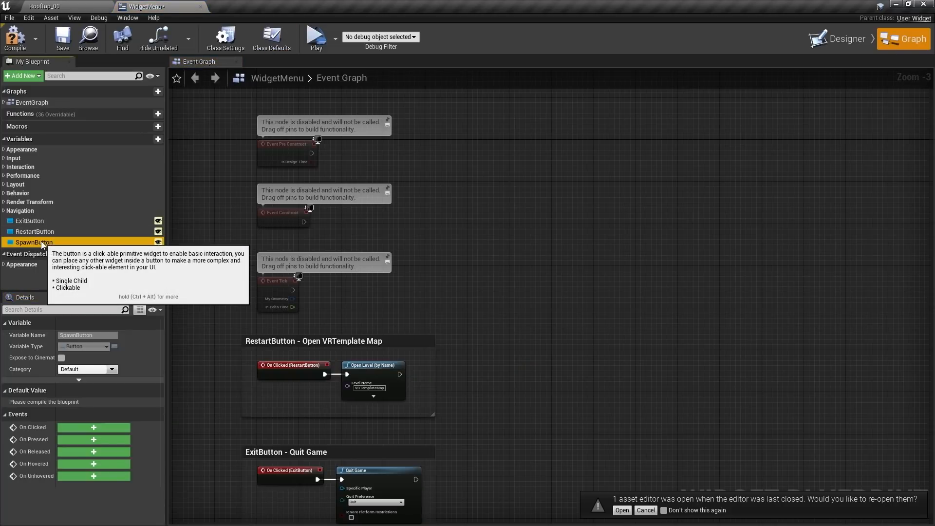
{"action": "left_click", "coordinate": [94, 428]}
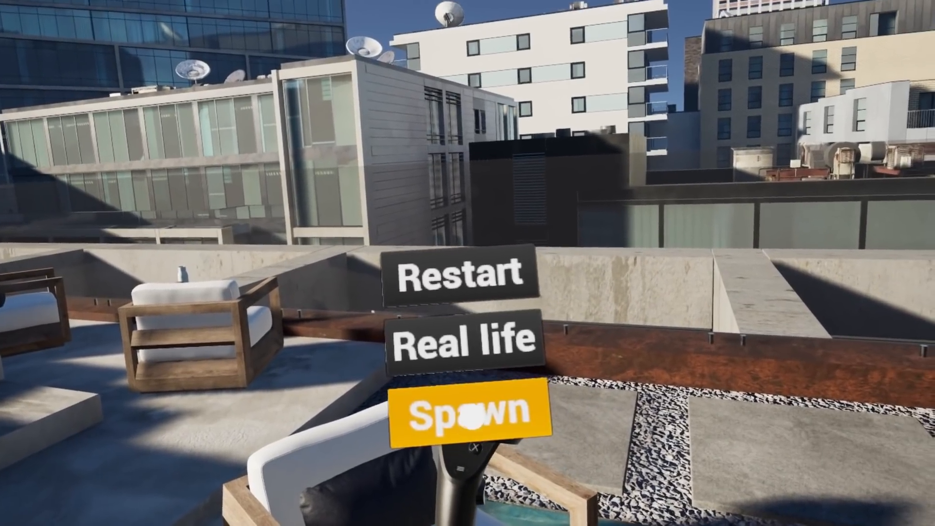
Trigger Spawn in the VR menu to drop a cube from the sky, then exit full-screen
{"action": "left_click", "coordinate": [471, 418]}
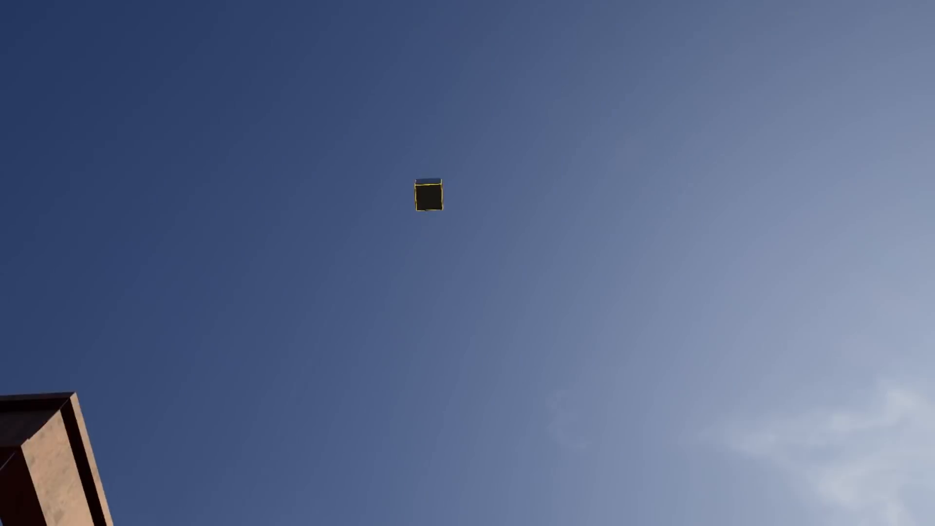
{"action": "key", "text": "Escape"}
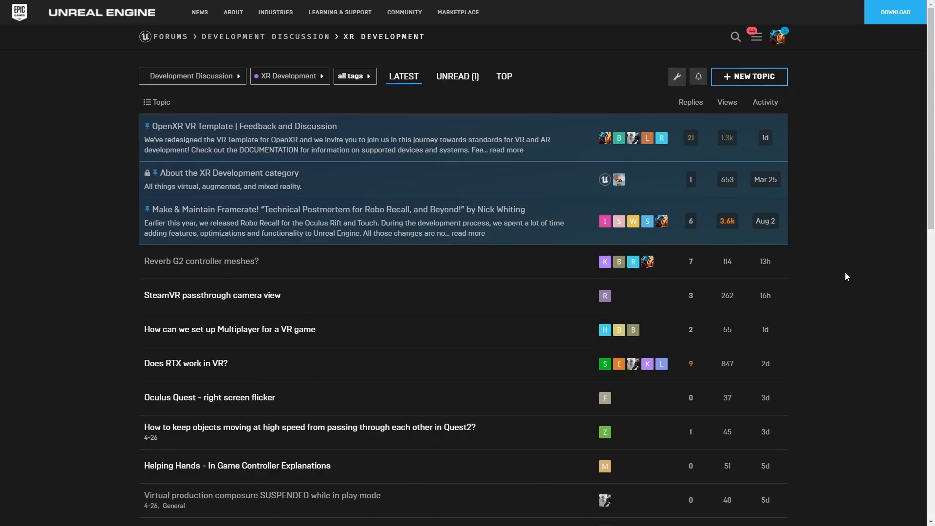
Scroll through the Latest XR Development topics, past the OpenXR VR Template feedback thread
{"action": "scroll", "coordinate": [845, 276], "scroll_direction": "down", "scroll_amount": 4}
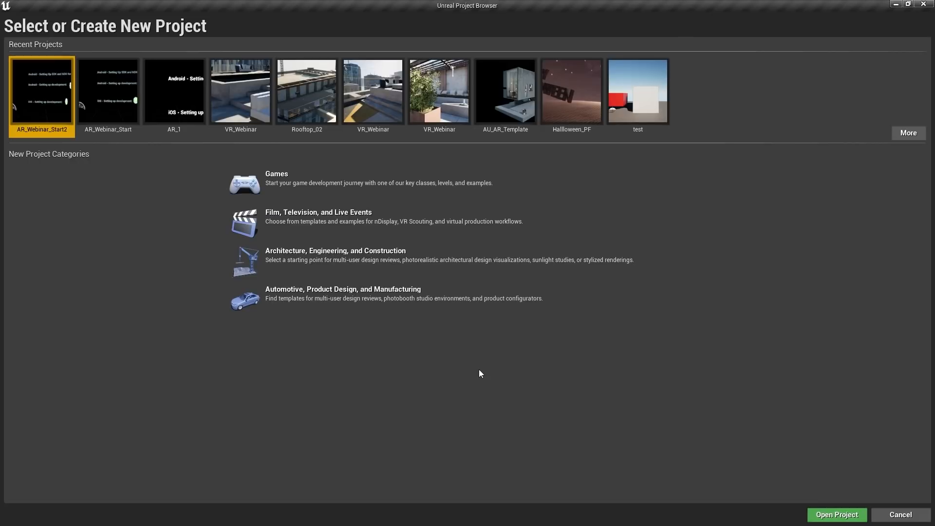
Pick the Handheld AR template from the Games category and start naming the project 'A'
{"action": "left_click", "coordinate": [331, 302]}
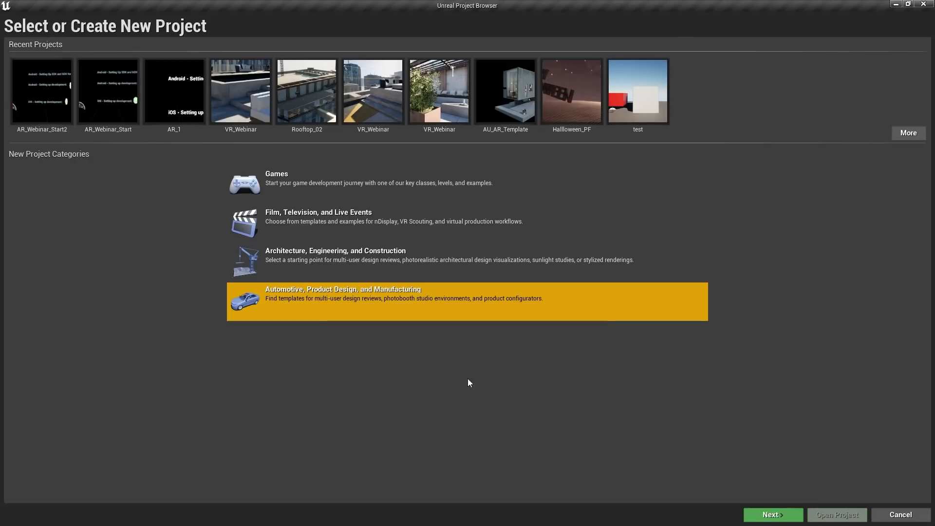
{"action": "double_click", "coordinate": [320, 296]}
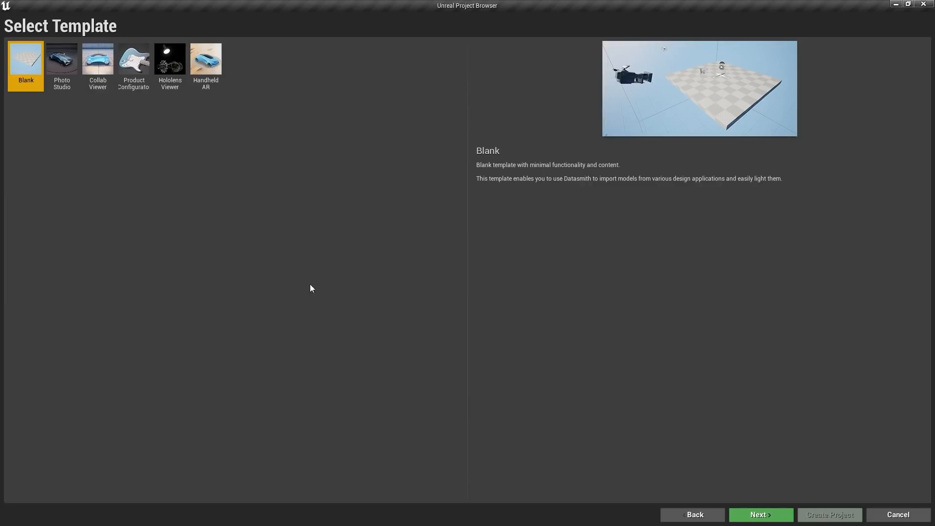
{"action": "left_click", "coordinate": [694, 515]}
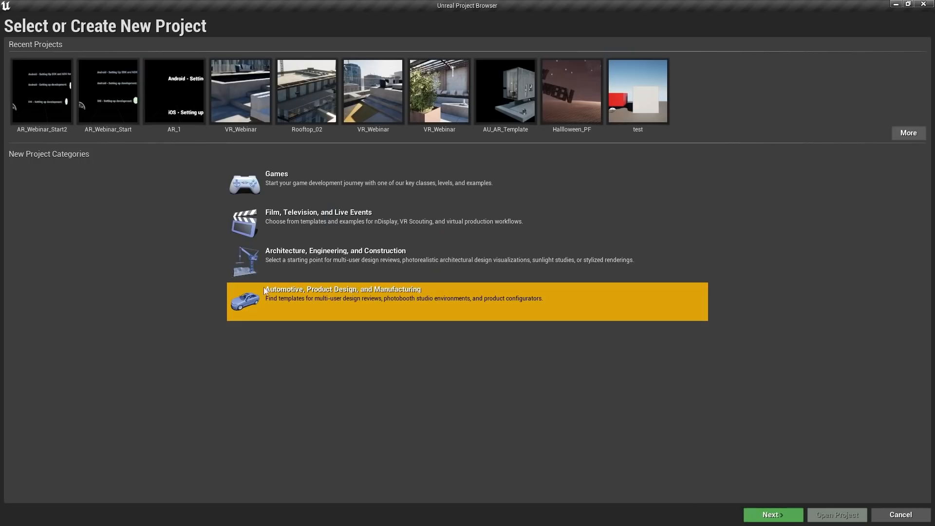
{"action": "double_click", "coordinate": [309, 181]}
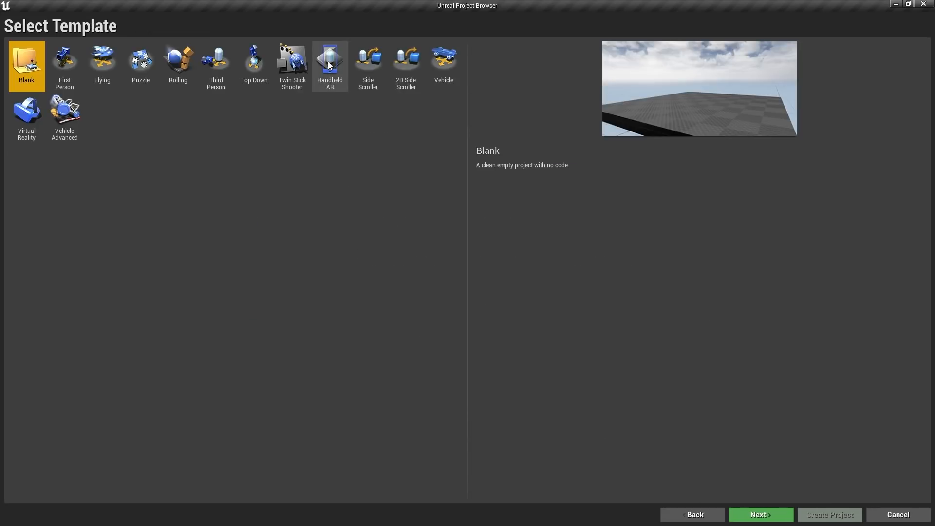
{"action": "left_click", "coordinate": [334, 78]}
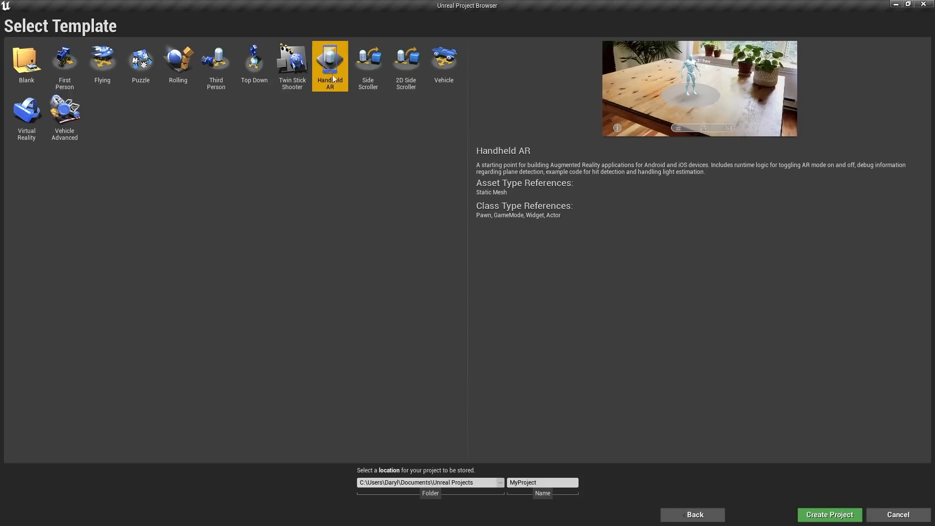
{"action": "double_click", "coordinate": [537, 482]}
{"action": "type", "text": "A"}
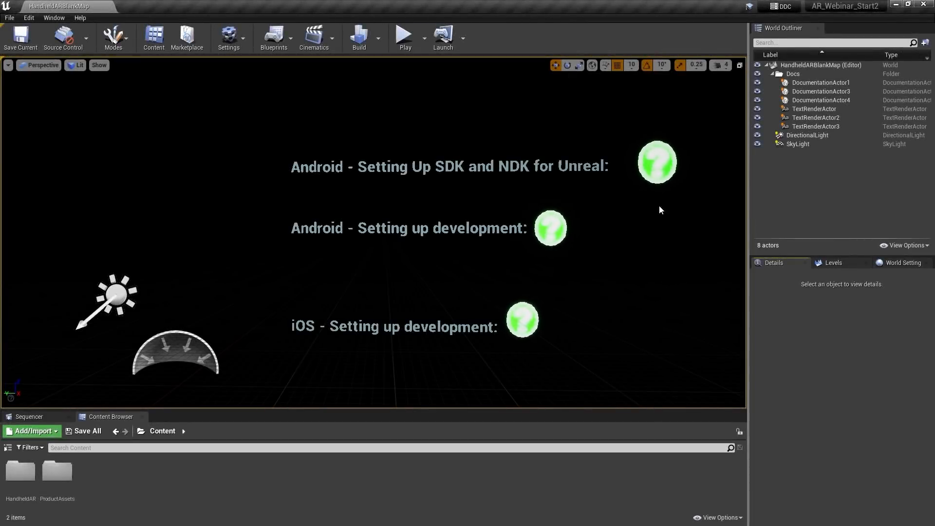
Open the Android SDK and NDK setup help page from DocumentationActor1's Help Data
{"action": "left_click", "coordinate": [657, 162]}
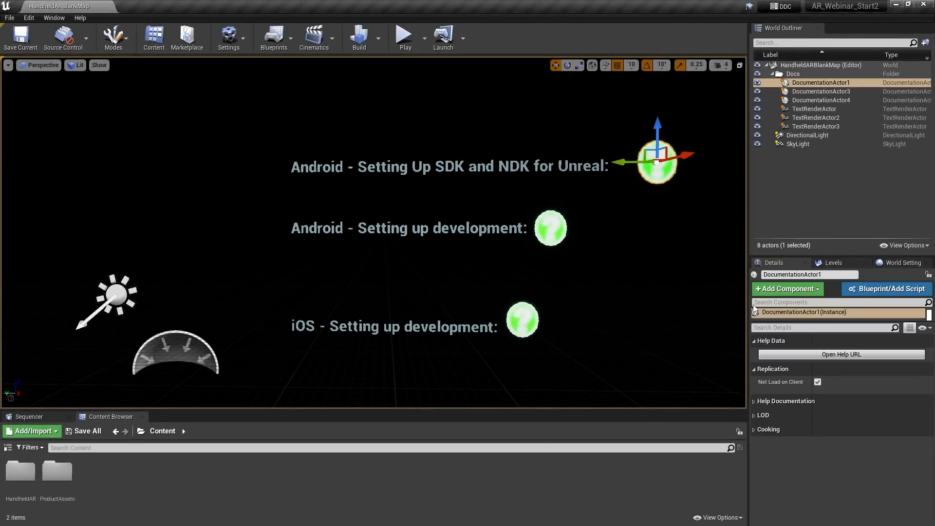
{"action": "left_click", "coordinate": [803, 357]}
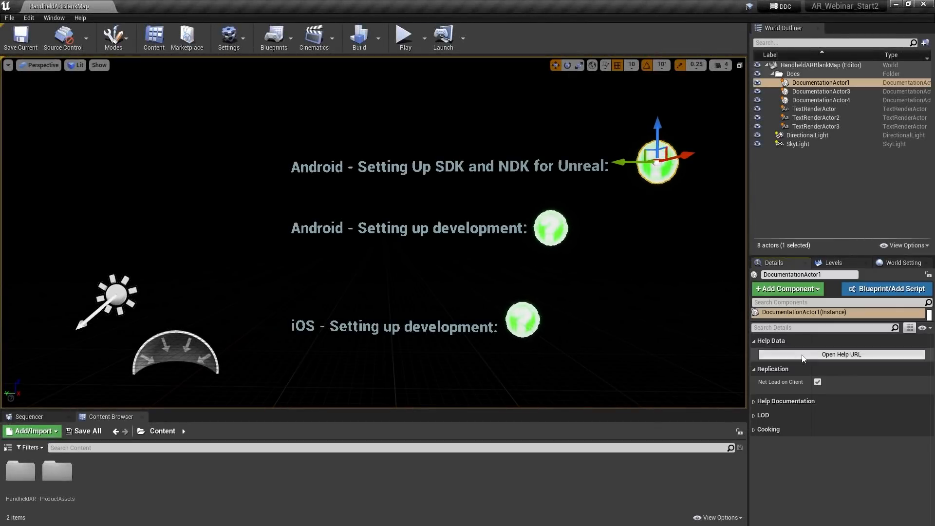
{"action": "scroll", "coordinate": [566, 303], "scroll_direction": "down", "scroll_amount": 9}
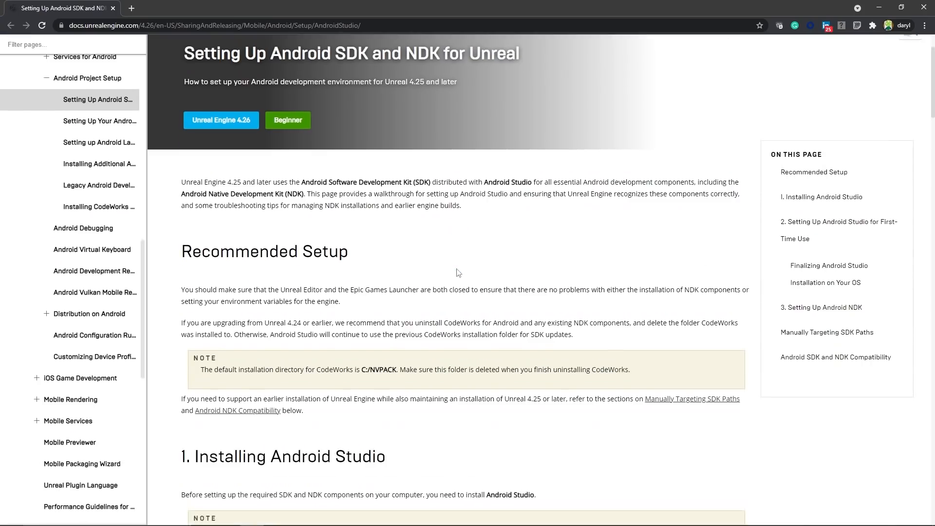
Download Android Studio 4.0 from the Android Studio archive after agreeing to the terms
{"action": "left_click", "coordinate": [301, 216]}
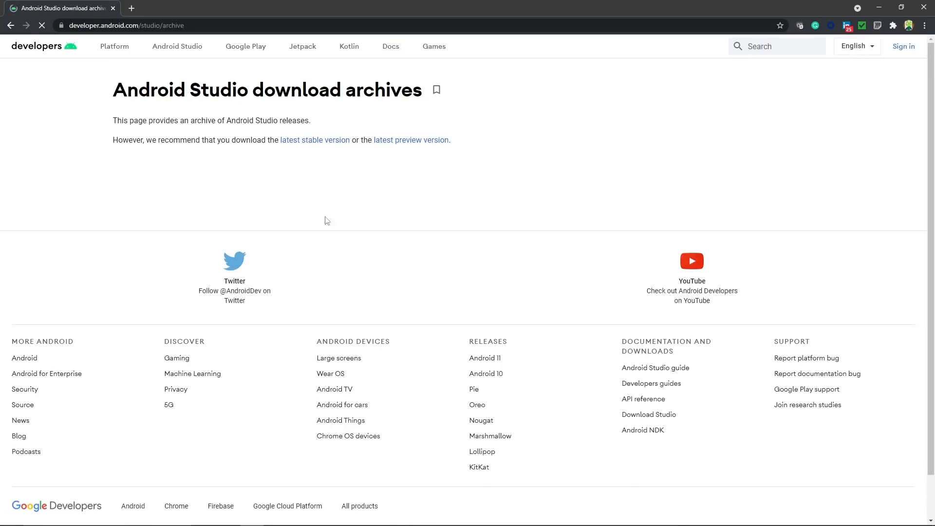
{"action": "scroll", "coordinate": [323, 219], "scroll_direction": "down", "scroll_amount": 20}
{"action": "scroll", "coordinate": [476, 252], "scroll_direction": "down", "scroll_amount": 4}
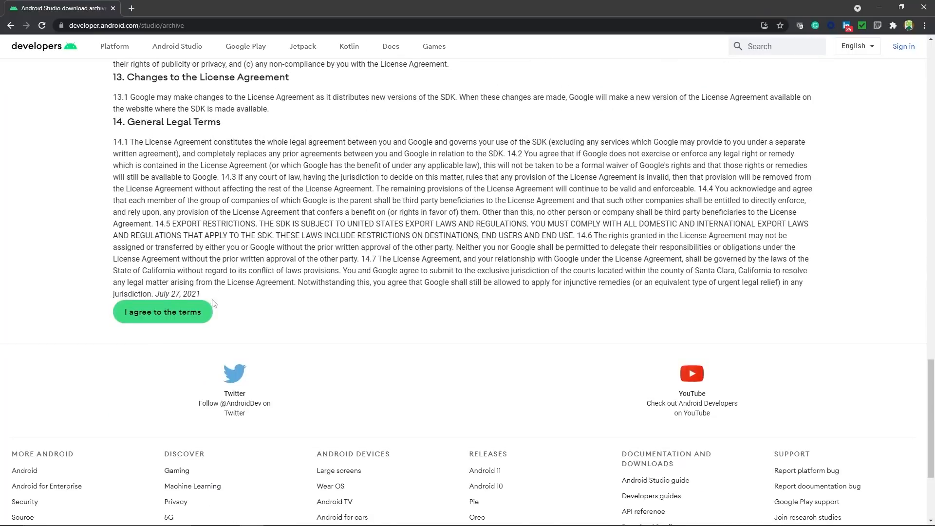
{"action": "left_click", "coordinate": [163, 311]}
{"action": "scroll", "coordinate": [463, 265], "scroll_direction": "down", "scroll_amount": 12}
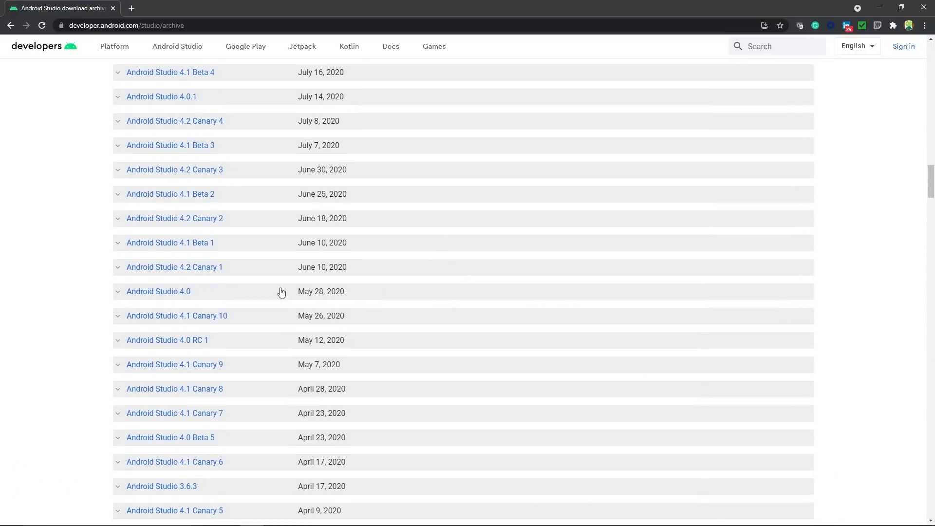
{"action": "left_click", "coordinate": [174, 294]}
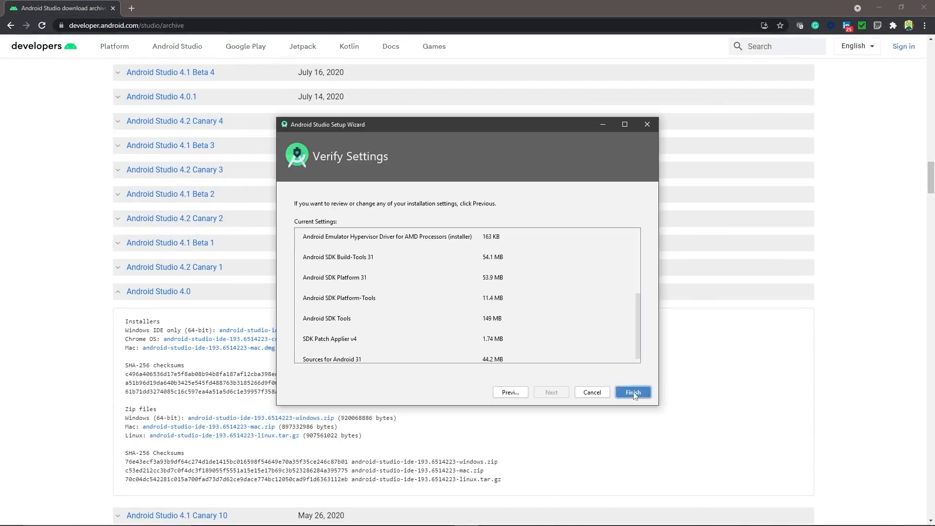
Finish the Android Studio setup wizard and note the example engine install path in the docs
{"action": "left_click", "coordinate": [634, 396]}
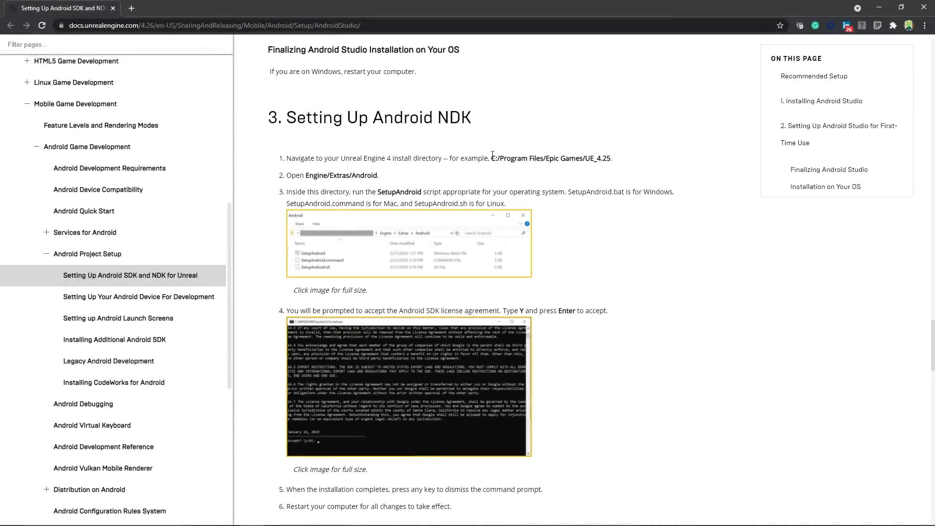
{"action": "left_click_drag", "start_coordinate": [492, 158], "coordinate": [538, 177]}
{"action": "left_click", "coordinate": [724, 274]}
Run SetupAndroid.bat from Engine/Extras/Android and accept the SDK license with 'y'
{"action": "key", "text": "alt+Tab"}
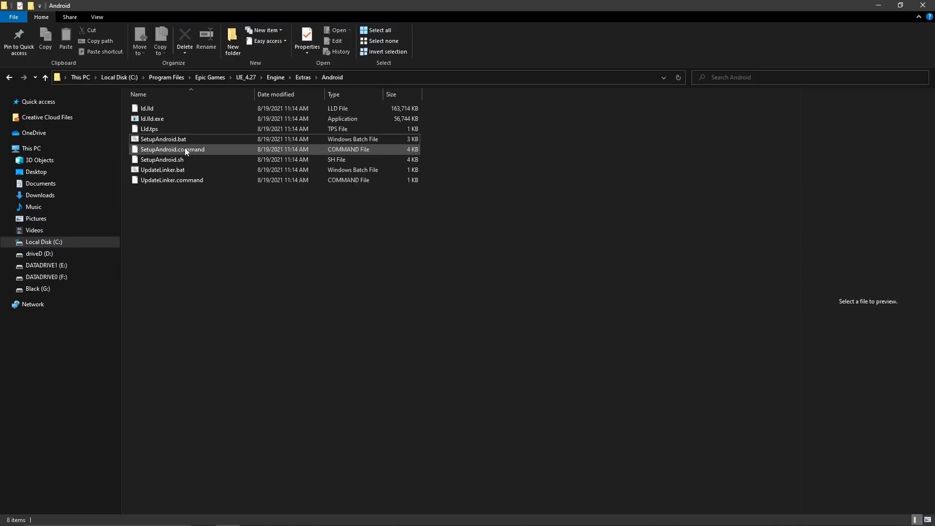
{"action": "double_click", "coordinate": [137, 141]}
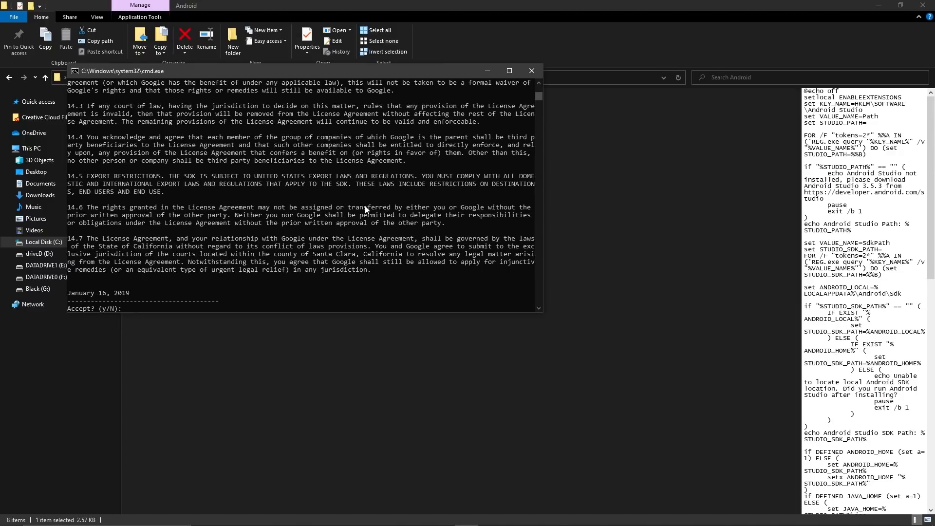
{"action": "type", "text": "y"}
{"action": "key", "text": "Return"}
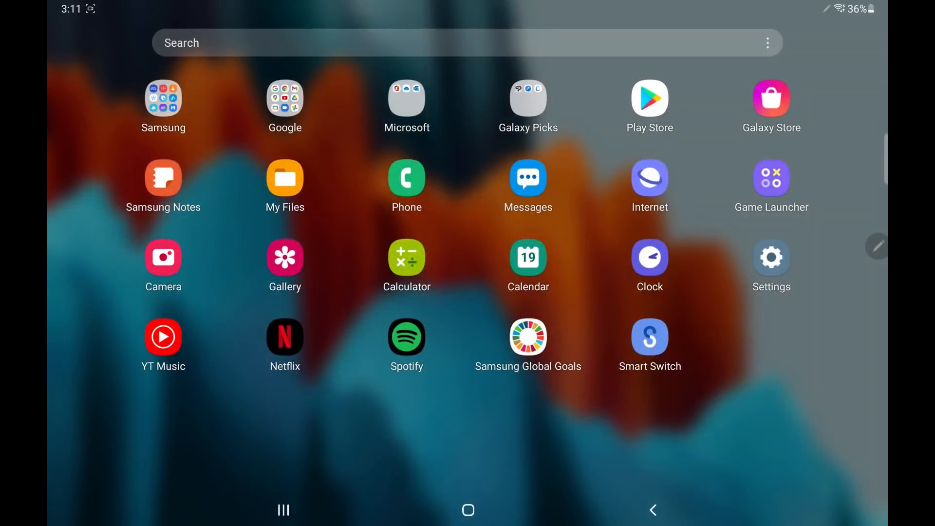
Unlock developer mode by tapping Build number seven times under About tablet and entering the PIN
{"action": "left_click", "coordinate": [771, 258]}
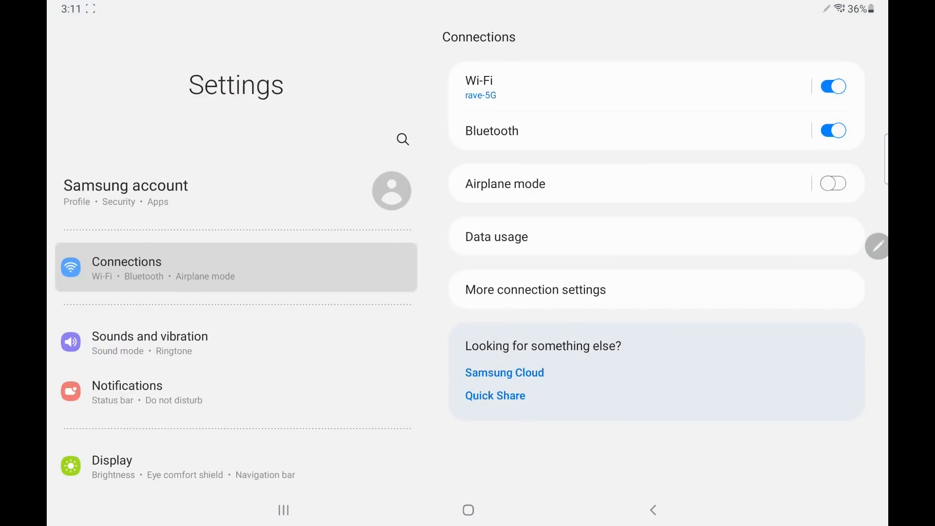
{"action": "scroll", "coordinate": [237, 273], "scroll_direction": "down", "scroll_amount": 15}
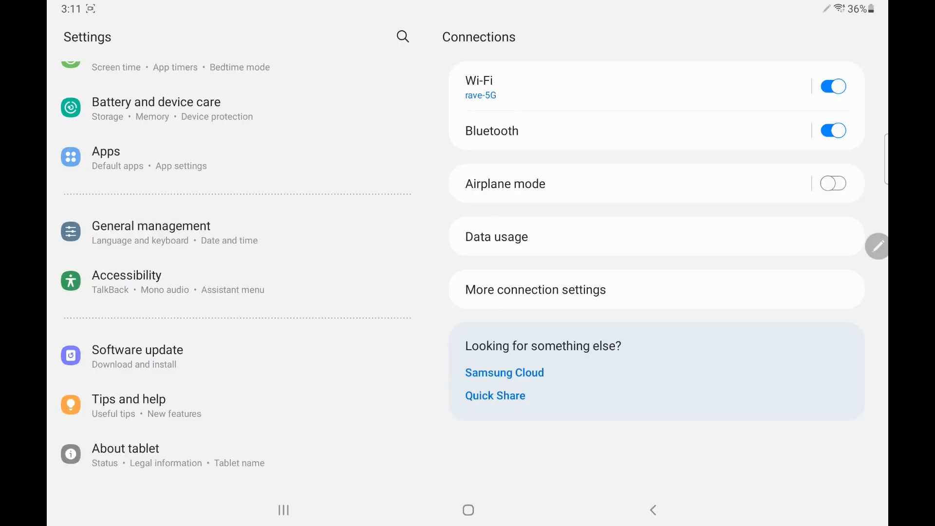
{"action": "left_click", "coordinate": [126, 454]}
{"action": "left_click", "coordinate": [523, 351]}
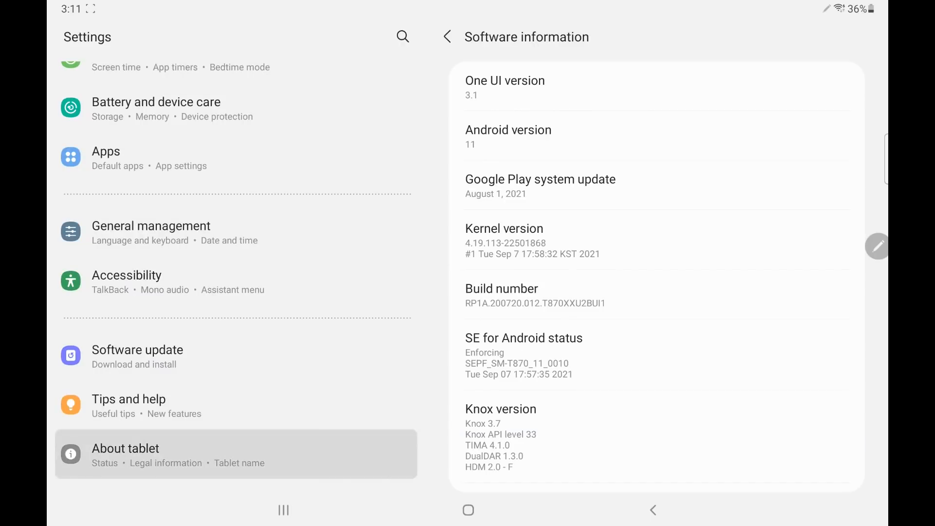
{"action": "left_click", "coordinate": [535, 295]}
{"action": "left_click", "coordinate": [535, 296]}
{"action": "left_click", "coordinate": [535, 295]}
{"action": "left_click", "coordinate": [535, 295]}
{"action": "left_click", "coordinate": [535, 295]}
{"action": "left_click", "coordinate": [535, 295]}
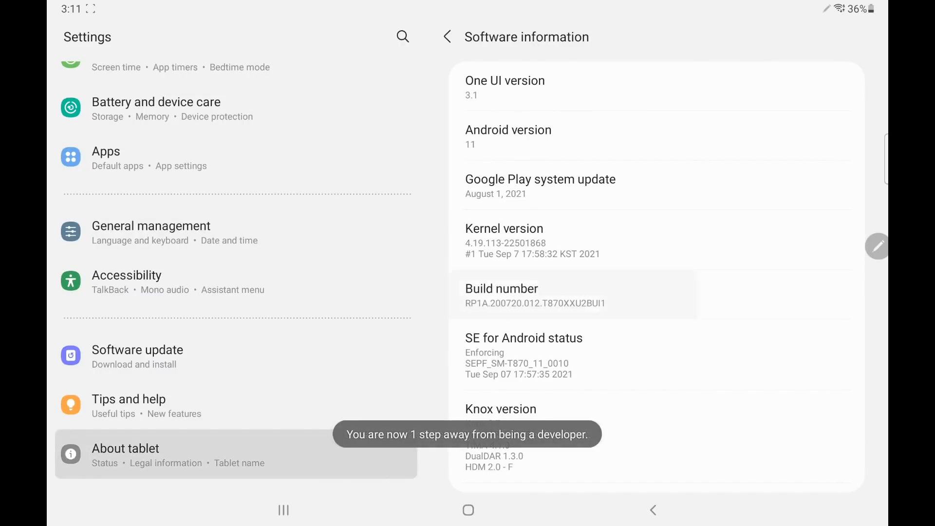
{"action": "left_click", "coordinate": [534, 295]}
{"action": "left_click", "coordinate": [467, 420]}
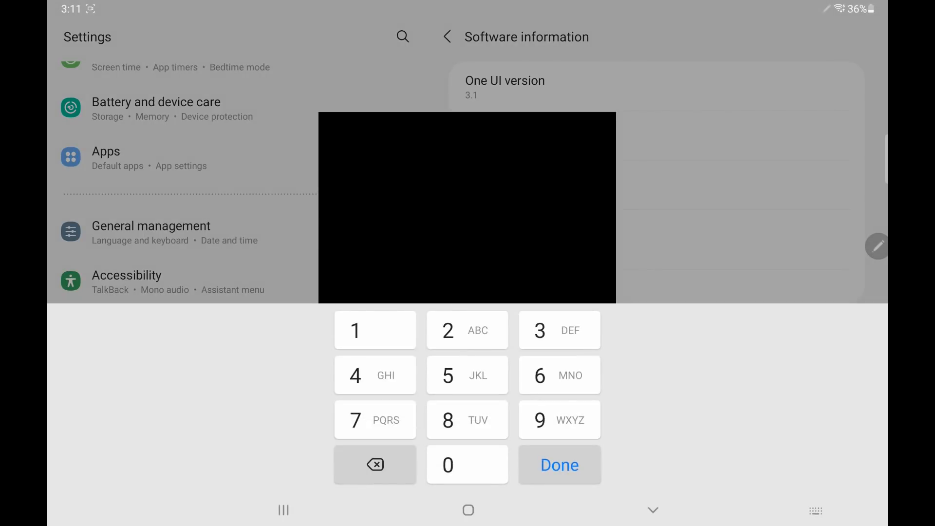
Switch on USB debugging in Developer options and confirm it
{"action": "scroll", "coordinate": [236, 272], "scroll_direction": "down", "scroll_amount": 1}
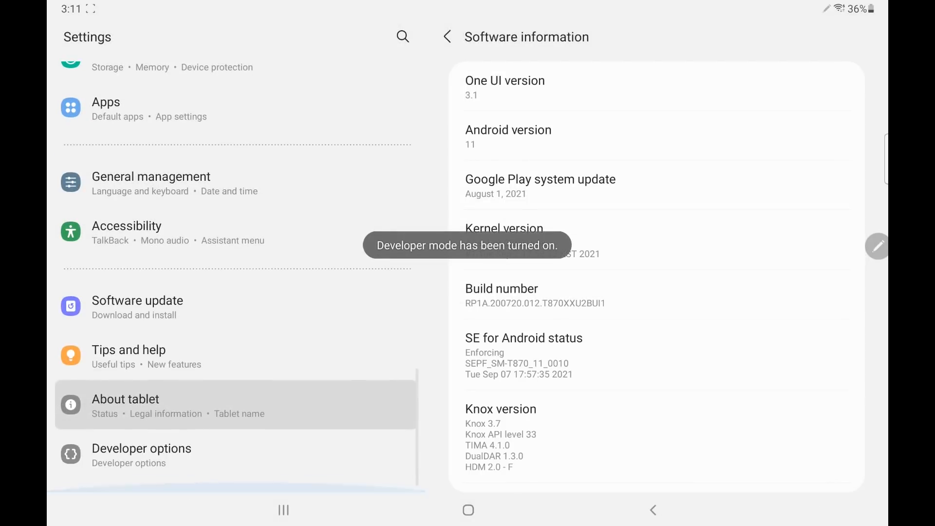
{"action": "left_click", "coordinate": [236, 454]}
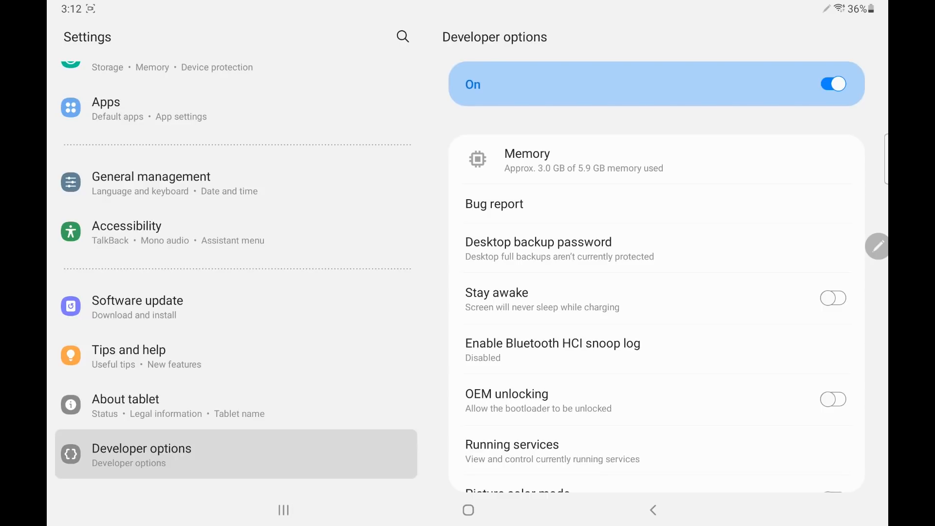
{"action": "scroll", "coordinate": [656, 305], "scroll_direction": "down", "scroll_amount": 4}
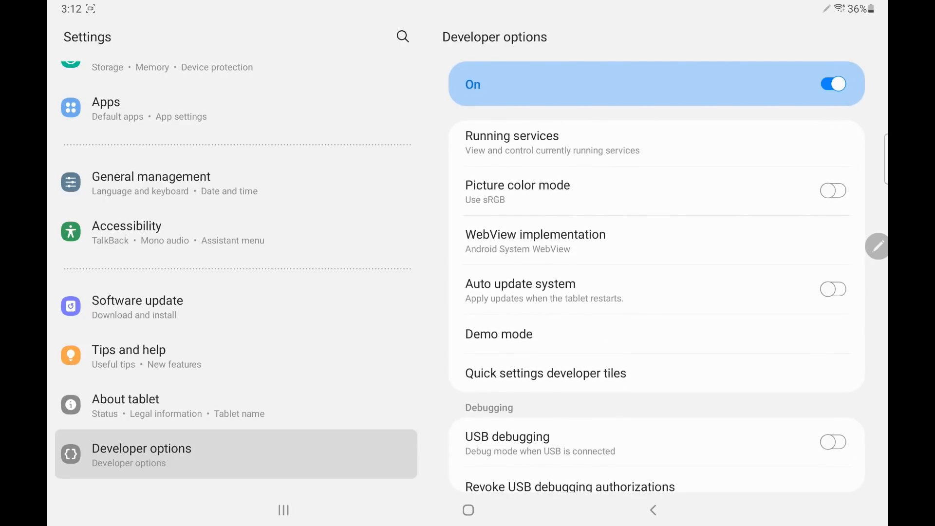
{"action": "left_click", "coordinate": [833, 442]}
{"action": "left_click", "coordinate": [534, 512]}
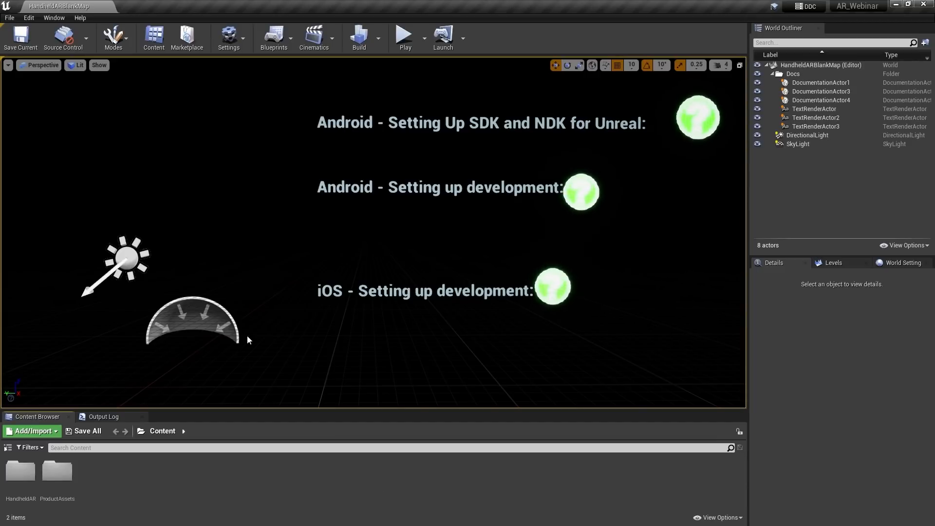
Configure the project for Android under Project Settings > Platforms > Android
{"action": "left_click", "coordinate": [229, 38]}
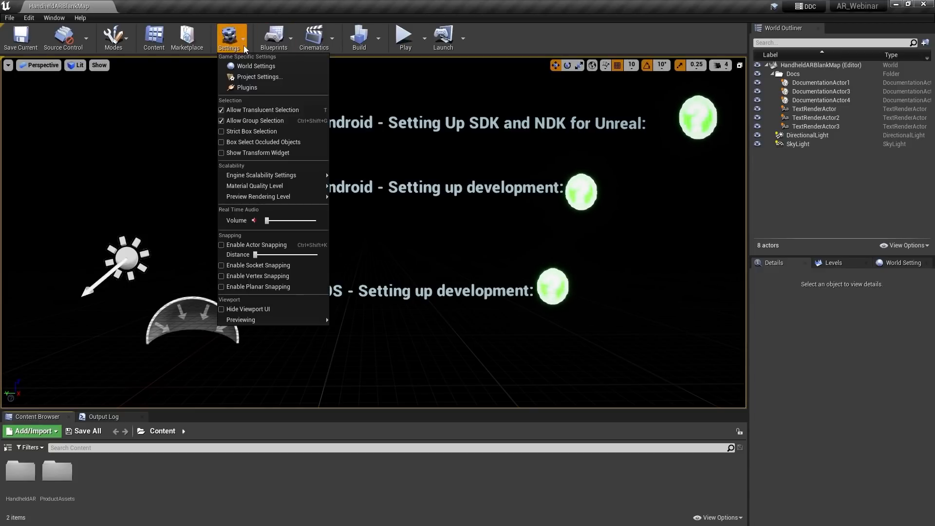
{"action": "left_click", "coordinate": [277, 78]}
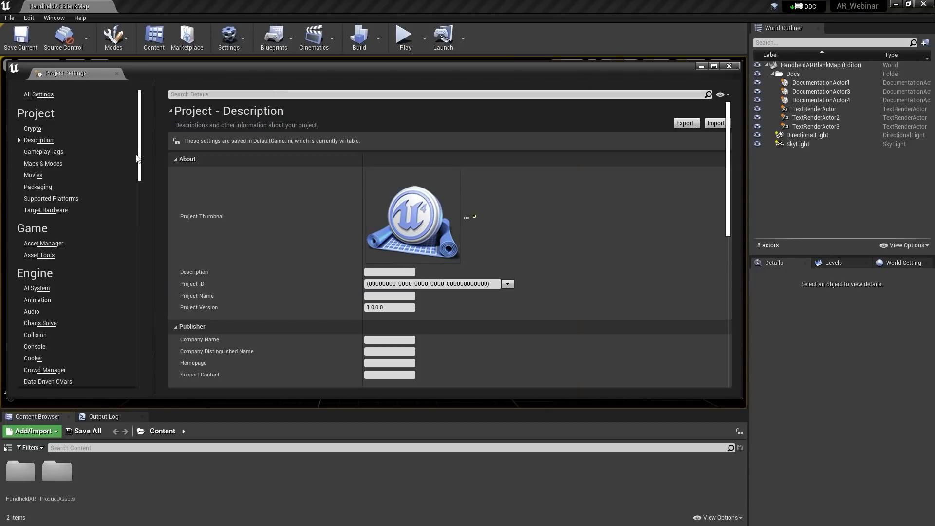
{"action": "left_click_drag", "start_coordinate": [137, 159], "coordinate": [137, 293]}
{"action": "left_click", "coordinate": [34, 257]}
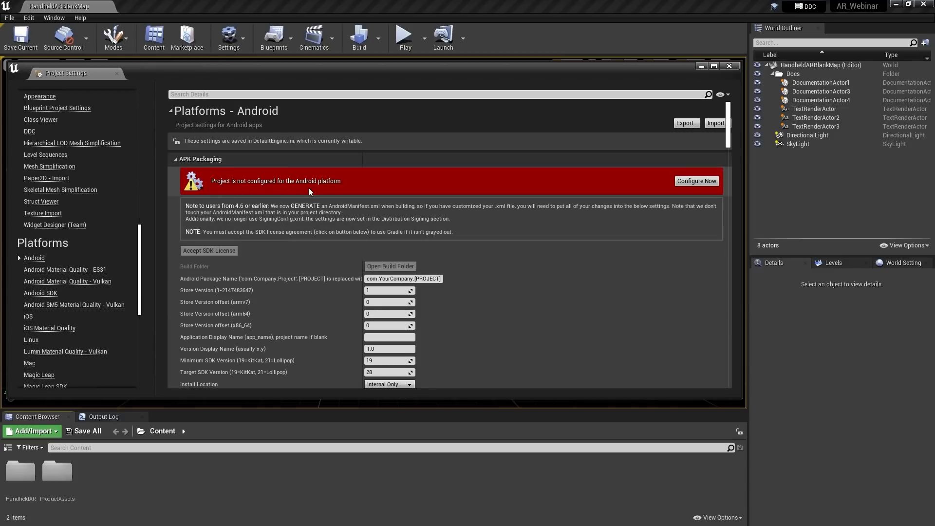
{"action": "left_click", "coordinate": [696, 184]}
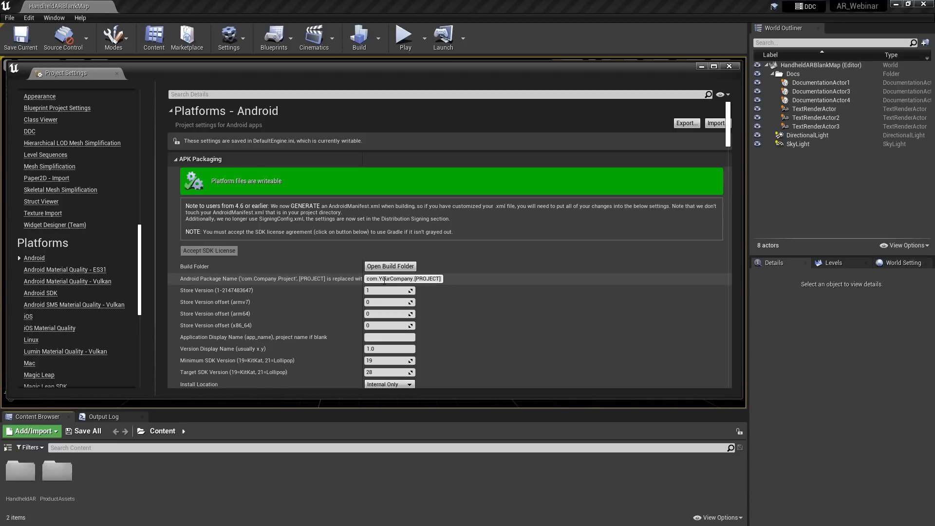
Replace YourCompany.[PROJECT] with com.epicgames.AR_Webinar as the Android package name and close settings
{"action": "left_click_drag", "start_coordinate": [380, 279], "coordinate": [442, 279]}
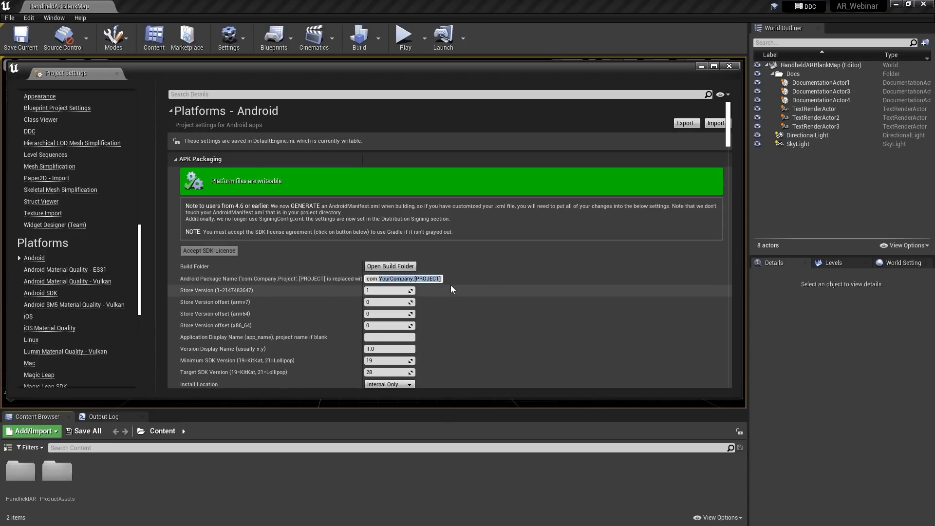
{"action": "type", "text": "epicgames.AR_Webinar"}
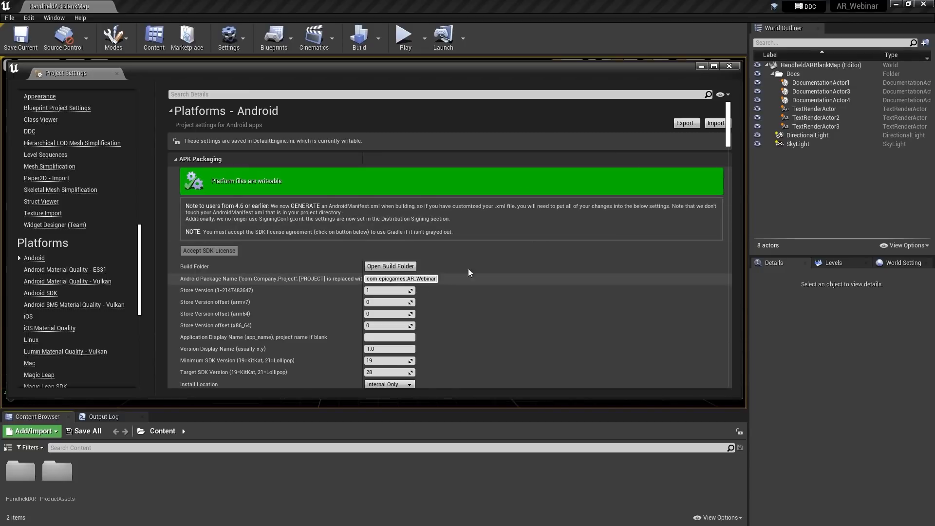
{"action": "left_click", "coordinate": [728, 67]}
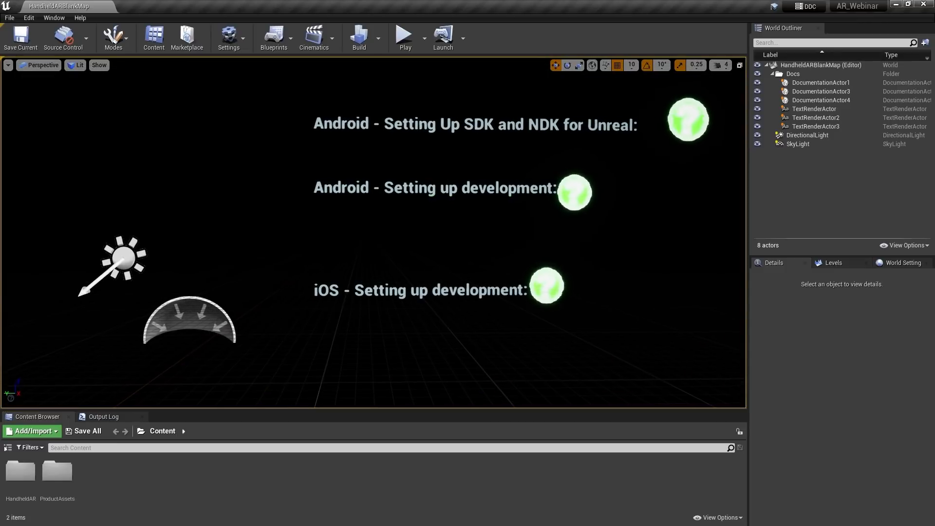
Select the SkyLight in the World Outliner to show its Details
{"action": "right_click_drag", "start_coordinate": [460, 226], "coordinate": [460, 224]}
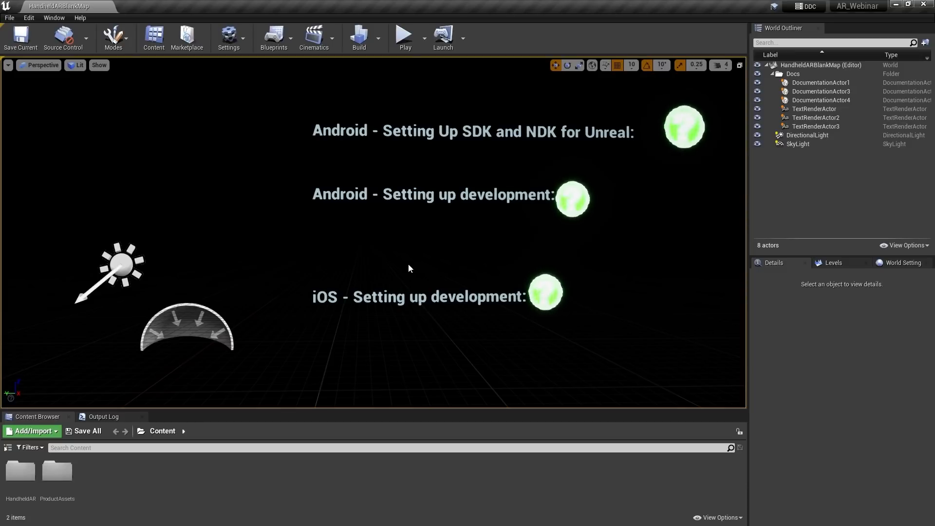
{"action": "left_click", "coordinate": [798, 144]}
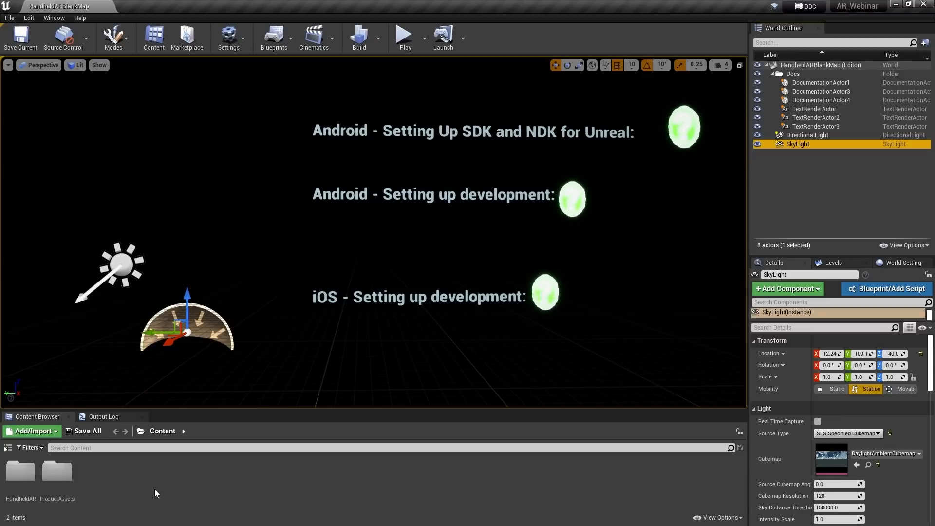
{"action": "left_click", "coordinate": [21, 473]}
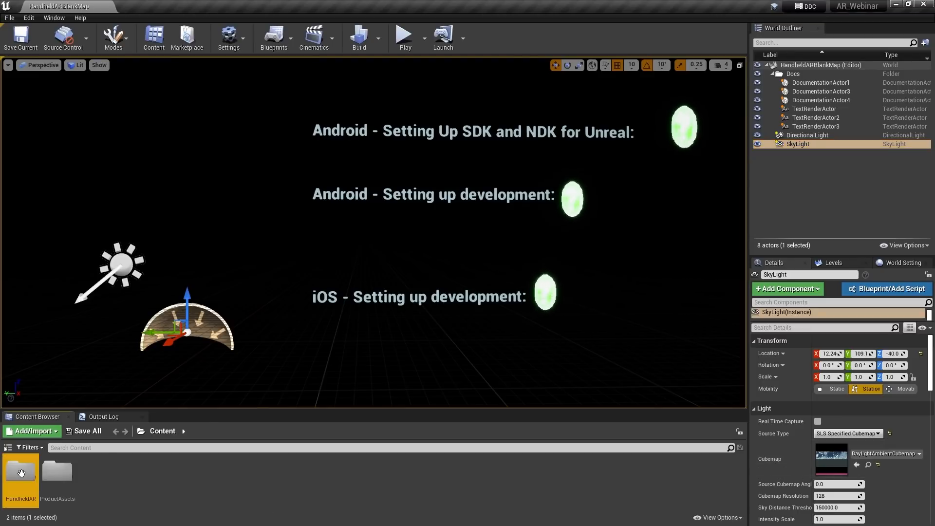
Open D_ARSessionConfig in the HandheldAR folder, inspect its AR settings, then close it
{"action": "double_click", "coordinate": [21, 473]}
{"action": "double_click", "coordinate": [92, 472]}
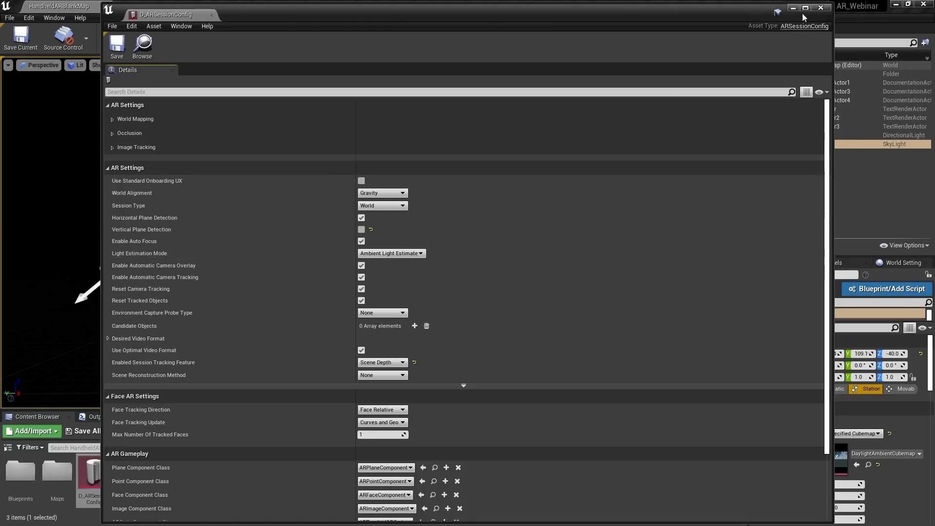
{"action": "left_click", "coordinate": [821, 9]}
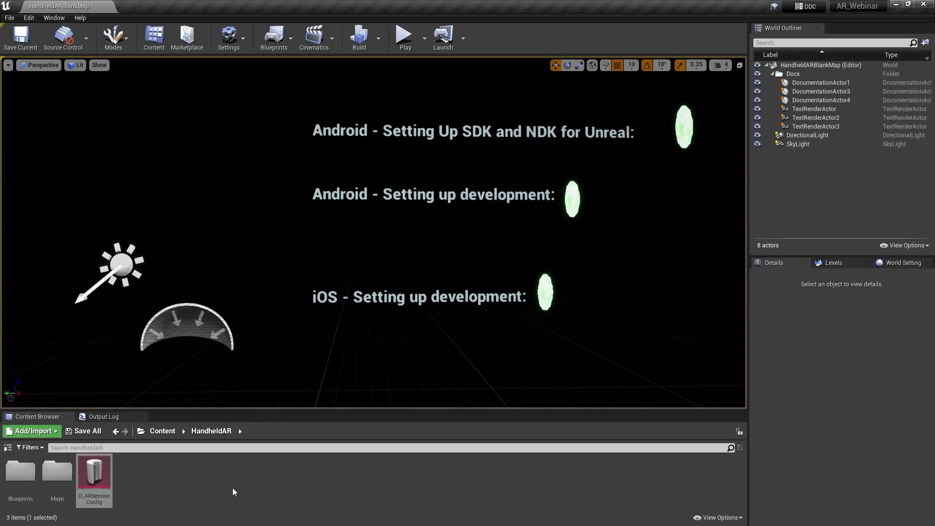
Open BP_ARPawn from Blueprints > GameFramework and inspect its gesture recognition nodes
{"action": "double_click", "coordinate": [18, 472]}
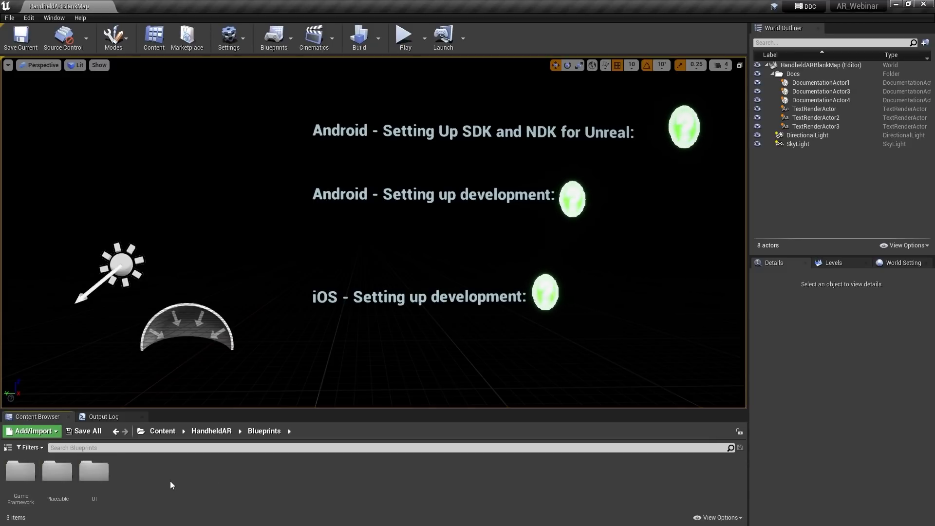
{"action": "double_click", "coordinate": [19, 471]}
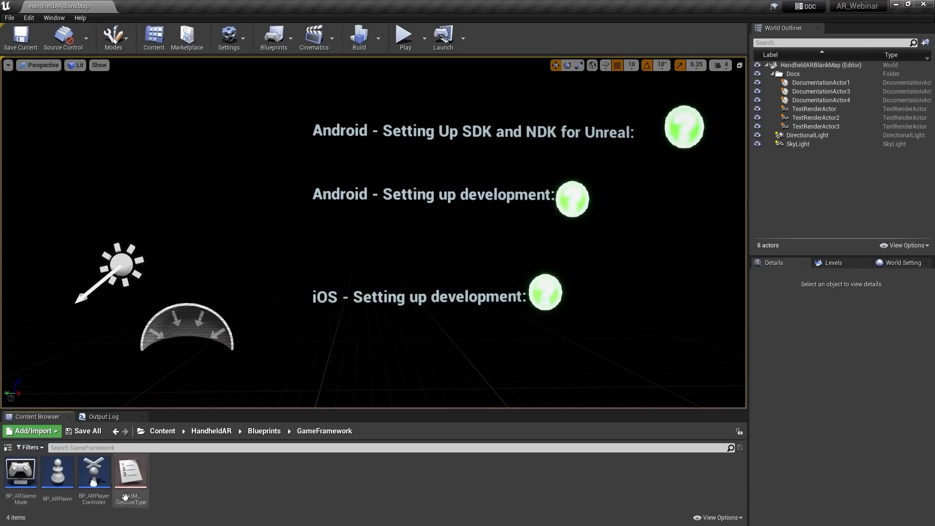
{"action": "double_click", "coordinate": [58, 475]}
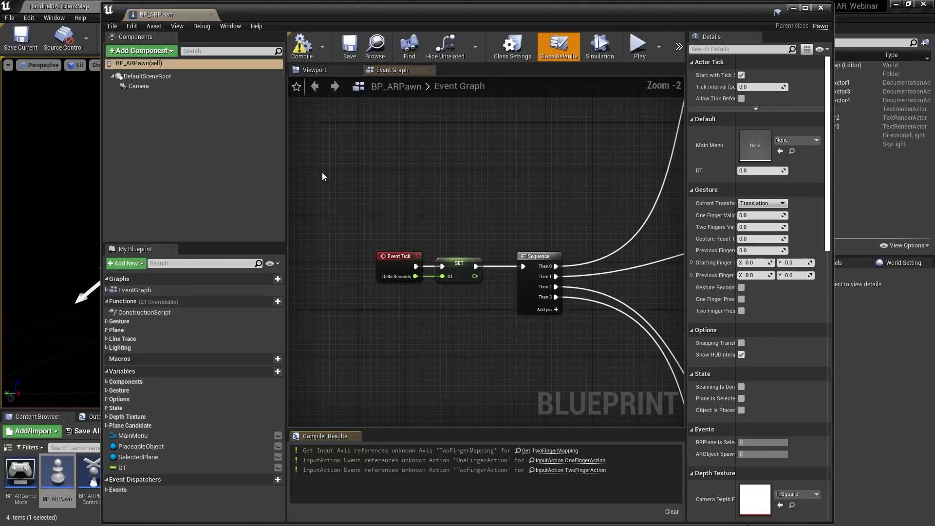
{"action": "right_click_drag", "start_coordinate": [503, 203], "coordinate": [368, 319]}
{"action": "right_click_drag", "start_coordinate": [551, 211], "coordinate": [306, 323]}
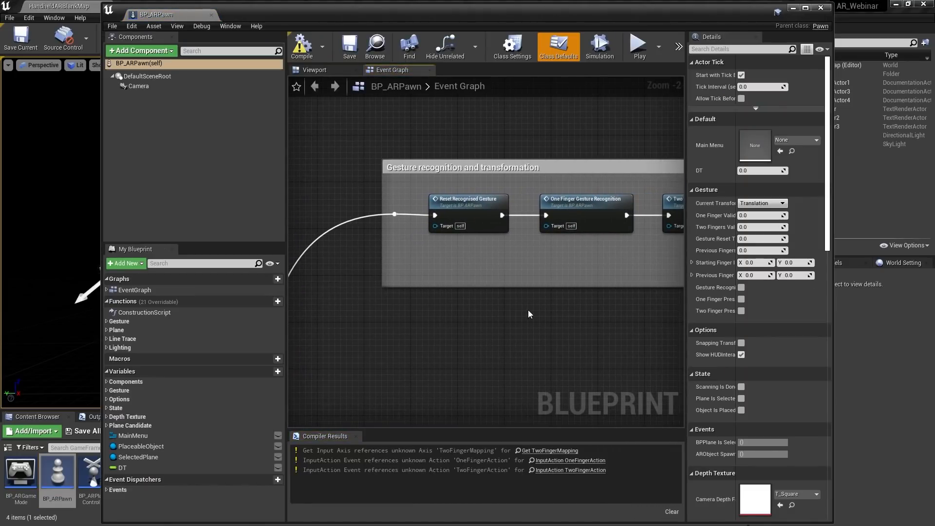
{"action": "right_click_drag", "start_coordinate": [528, 317], "coordinate": [477, 305]}
{"action": "right_click_drag", "start_coordinate": [543, 294], "coordinate": [461, 288]}
Browse the camera depth, plane candidate and Translate/Rotate/Scale sections, then close BP_ARPawn
{"action": "right_click_drag", "start_coordinate": [581, 325], "coordinate": [332, 272]}
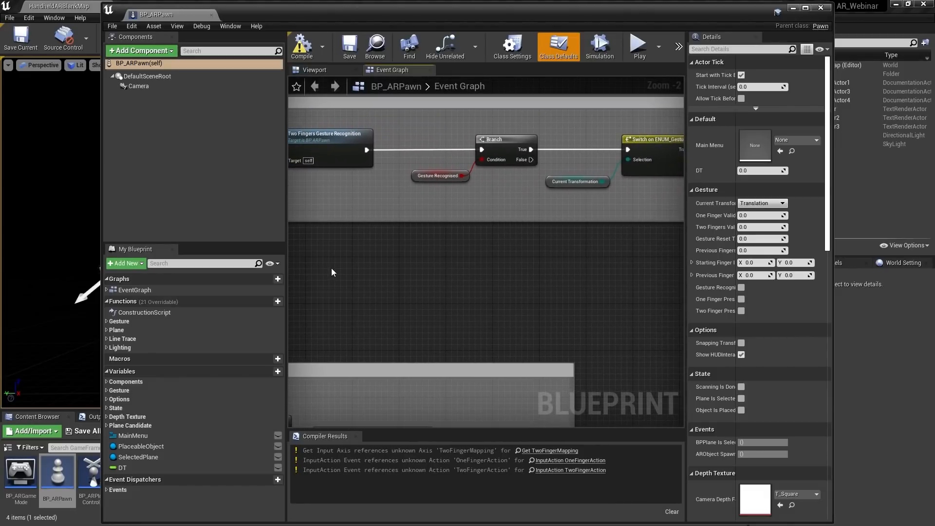
{"action": "right_click_drag", "start_coordinate": [551, 297], "coordinate": [639, 147]}
{"action": "right_click_drag", "start_coordinate": [433, 184], "coordinate": [610, 152]}
{"action": "right_click_drag", "start_coordinate": [580, 330], "coordinate": [559, 92]}
{"action": "scroll", "coordinate": [499, 249], "scroll_direction": "down", "scroll_amount": 4}
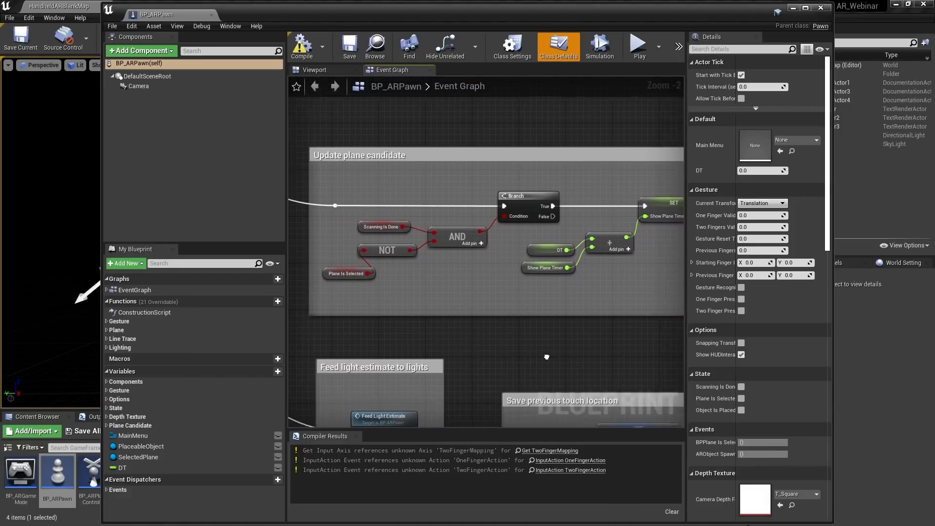
{"action": "right_click_drag", "start_coordinate": [585, 263], "coordinate": [416, 420]}
{"action": "right_click_drag", "start_coordinate": [584, 293], "coordinate": [288, 311]}
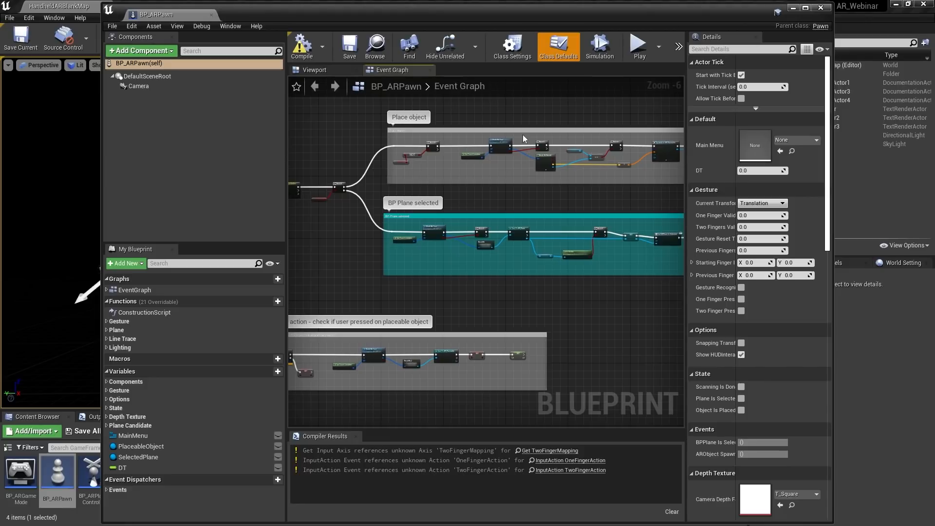
{"action": "left_click", "coordinate": [821, 8]}
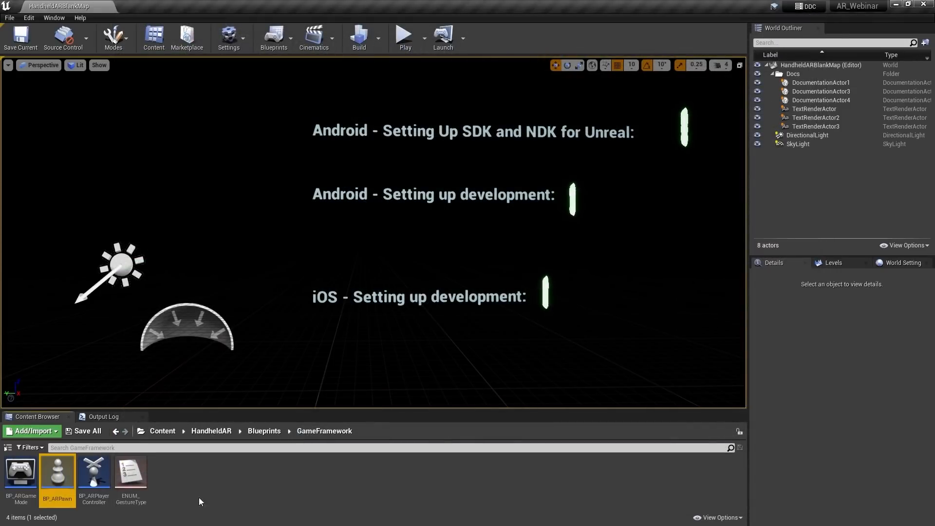
{"action": "left_click", "coordinate": [211, 432]}
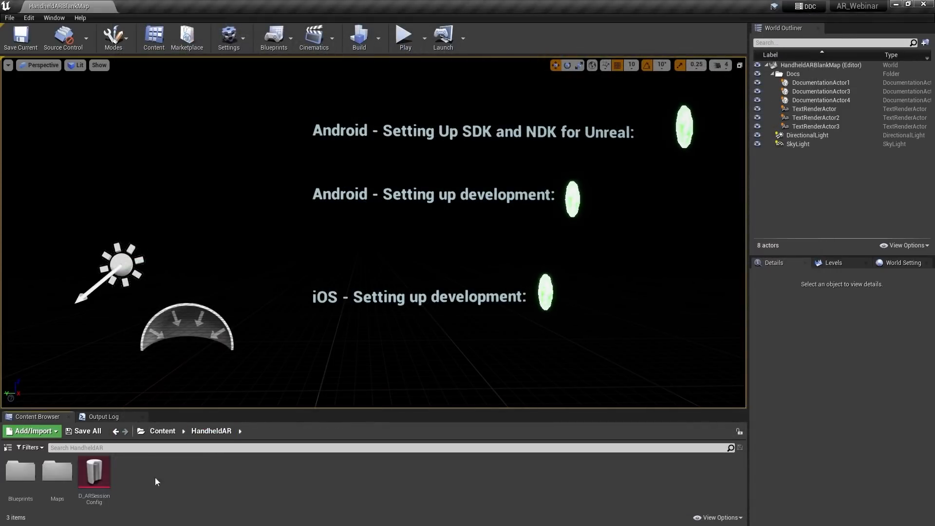
Open the BP_StartMenu widget from HandheldAR > Blueprints > UI and view its layout
{"action": "double_click", "coordinate": [21, 471]}
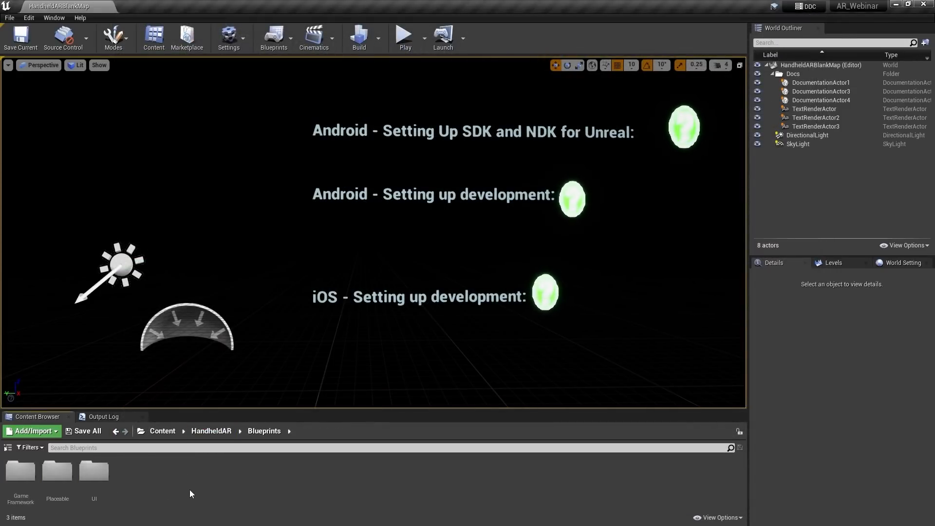
{"action": "double_click", "coordinate": [94, 472]}
{"action": "double_click", "coordinate": [277, 472]}
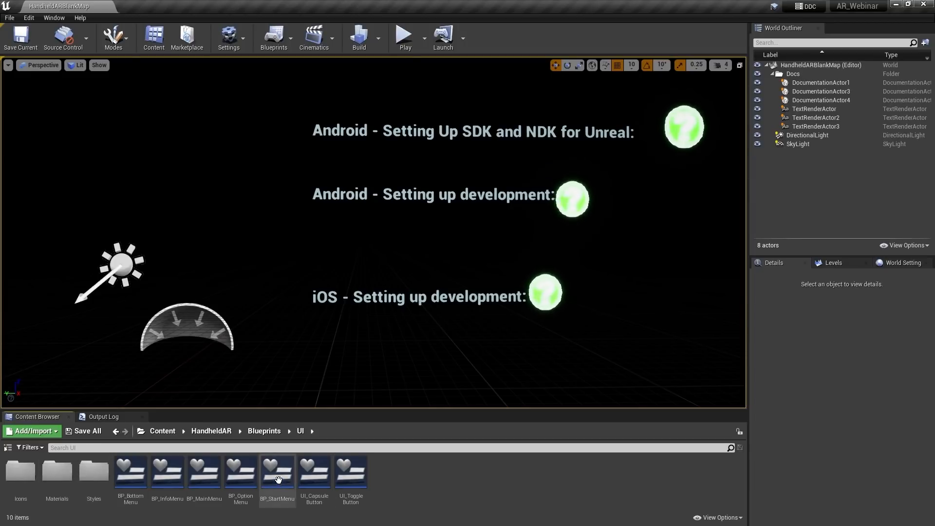
{"action": "scroll", "coordinate": [458, 279], "scroll_direction": "up", "scroll_amount": 2}
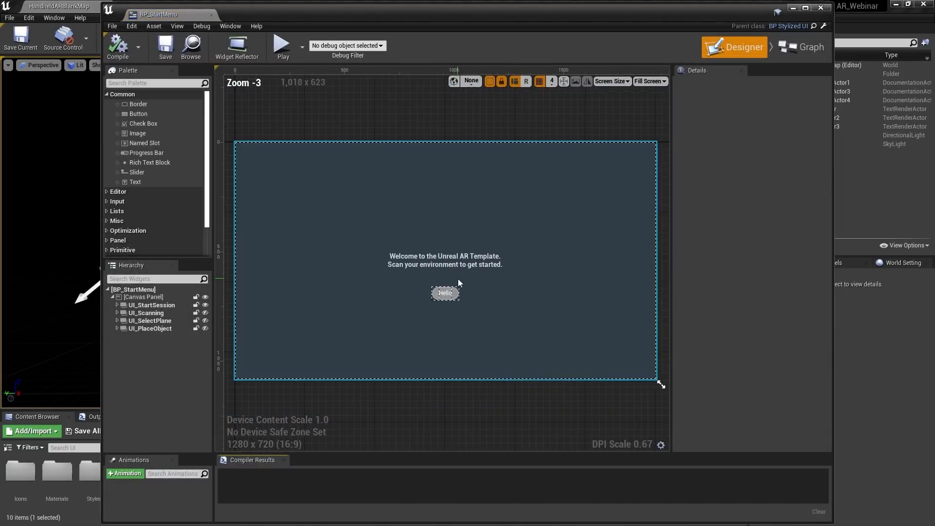
{"action": "scroll", "coordinate": [504, 239], "scroll_direction": "down", "scroll_amount": 1}
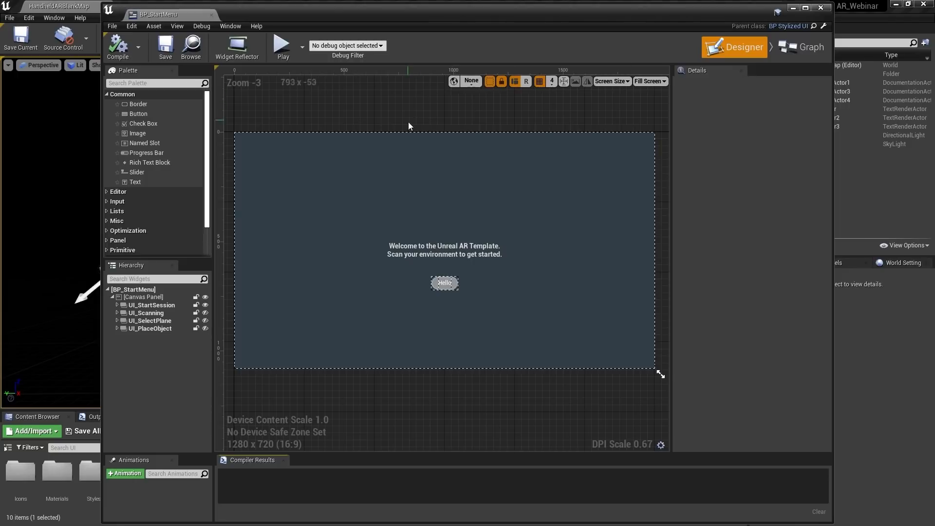
View BP_StartMenu's Event Graph, then close it and return to the Content folder
{"action": "left_click", "coordinate": [811, 52]}
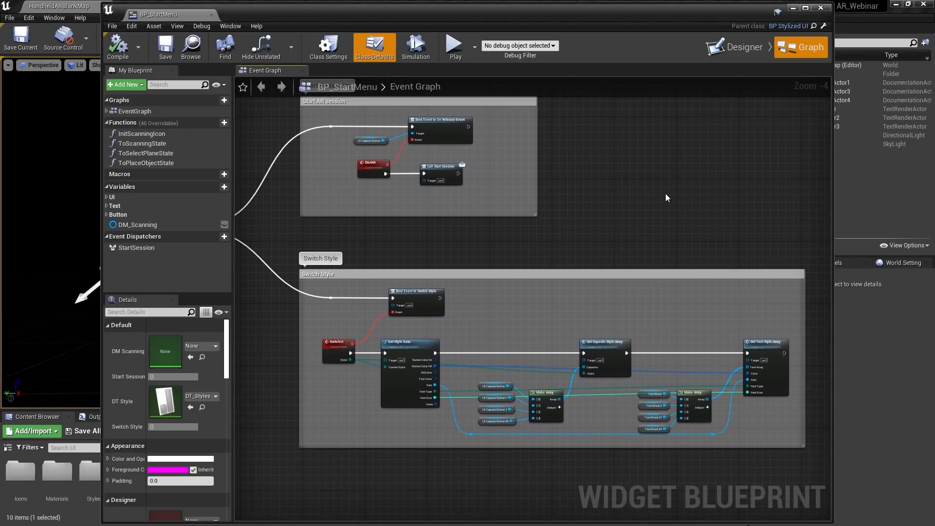
{"action": "mouse_move", "coordinate": [666, 195]}
{"action": "right_mouse_down"}
{"action": "mouse_move", "coordinate": [665, 228]}
{"action": "mouse_move", "coordinate": [662, 210]}
{"action": "right_mouse_up"}
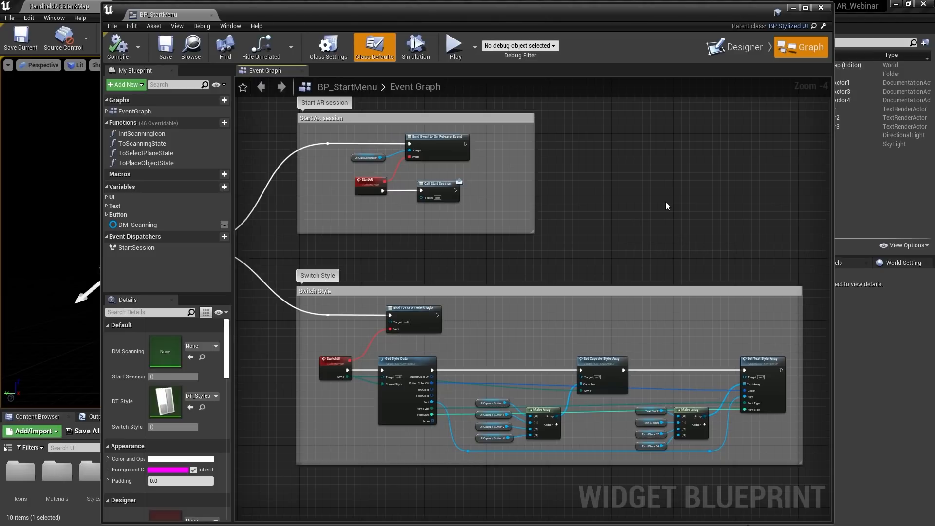
{"action": "left_click", "coordinate": [821, 7]}
{"action": "left_click", "coordinate": [161, 431]}
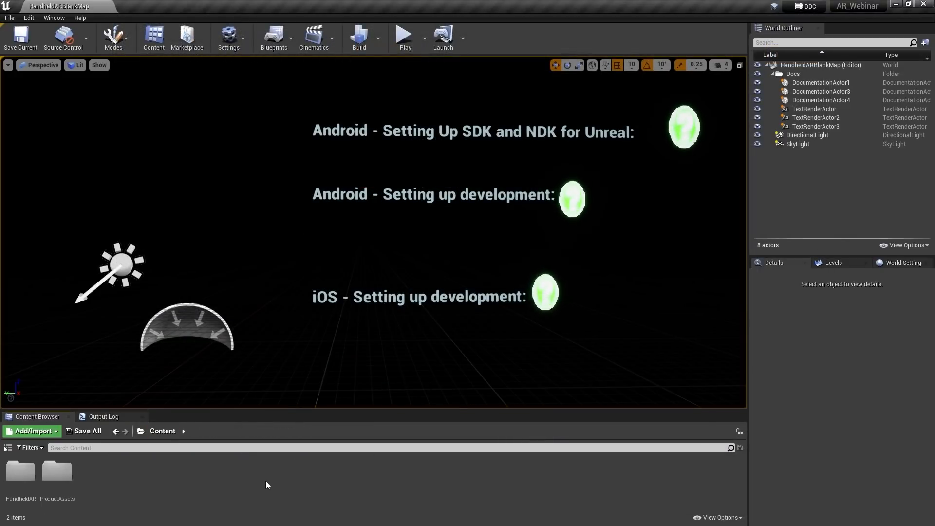
Open the BP_Placeable blueprint from HandheldAR > Blueprints > Placeable
{"action": "mouse_move", "coordinate": [376, 340]}
{"action": "left_mouse_down"}
{"action": "mouse_move", "coordinate": [365, 349]}
{"action": "mouse_move", "coordinate": [363, 340]}
{"action": "mouse_move", "coordinate": [377, 340]}
{"action": "left_mouse_up"}
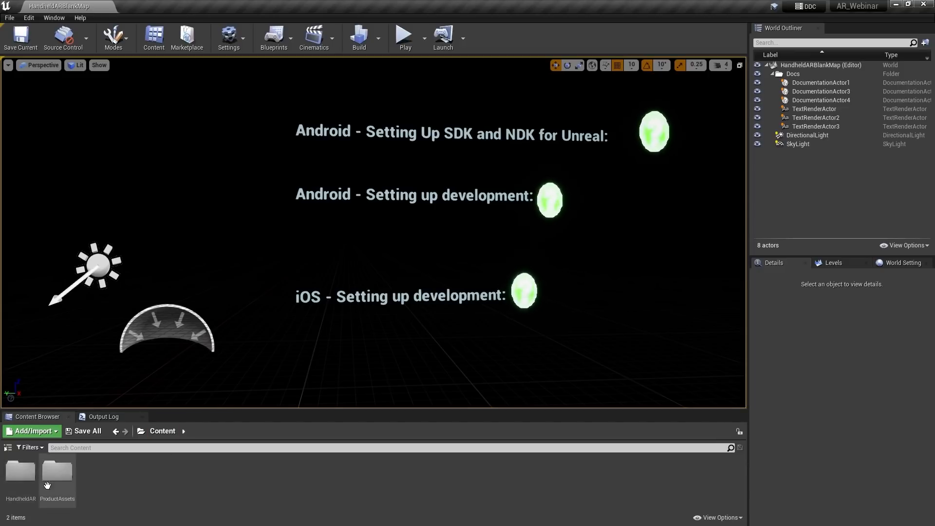
{"action": "double_click", "coordinate": [19, 471]}
{"action": "left_click", "coordinate": [29, 469]}
{"action": "double_click", "coordinate": [28, 469]}
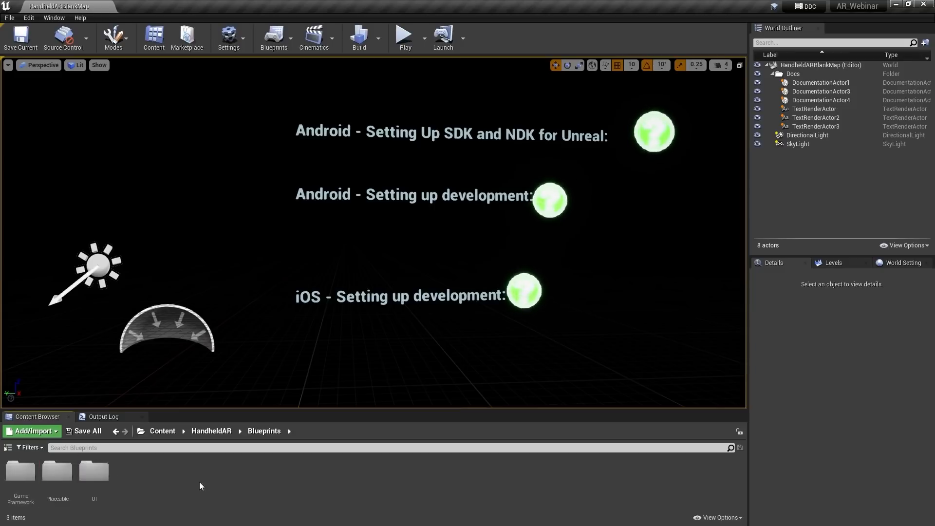
{"action": "double_click", "coordinate": [57, 475]}
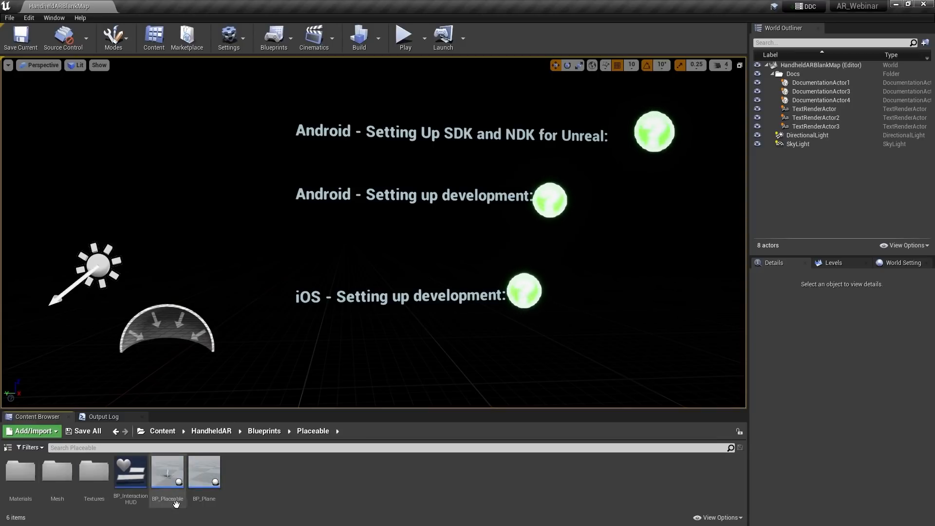
{"action": "double_click", "coordinate": [166, 475]}
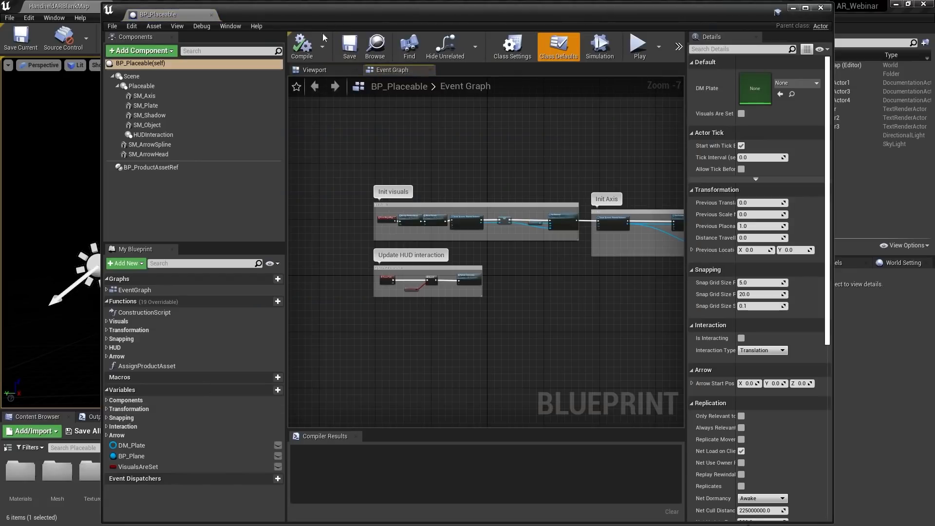
Show BP_Placeable's 3D preview and frame the mannequin on its plate
{"action": "left_click", "coordinate": [313, 70]}
{"action": "scroll", "coordinate": [431, 249], "scroll_direction": "up", "scroll_amount": 8}
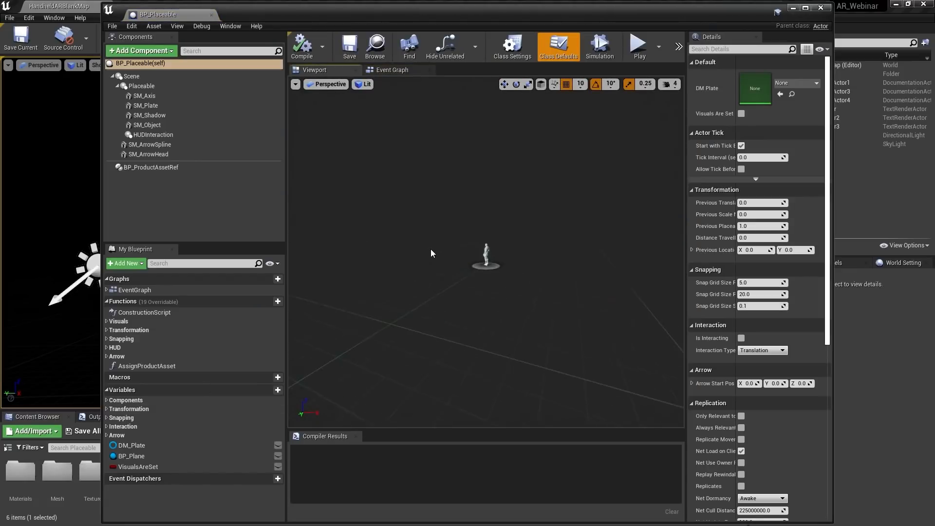
{"action": "scroll", "coordinate": [433, 248], "scroll_direction": "down", "scroll_amount": 3}
{"action": "right_click_drag", "start_coordinate": [448, 256], "coordinate": [570, 255]}
{"action": "key", "text": "w"}
{"action": "key", "text": "s"}
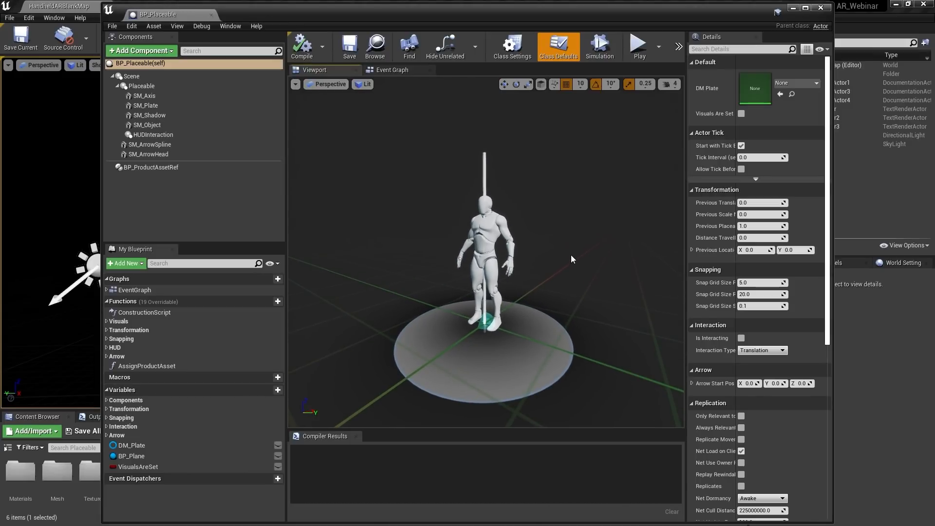
{"action": "scroll", "coordinate": [561, 216], "scroll_direction": "down", "scroll_amount": 4}
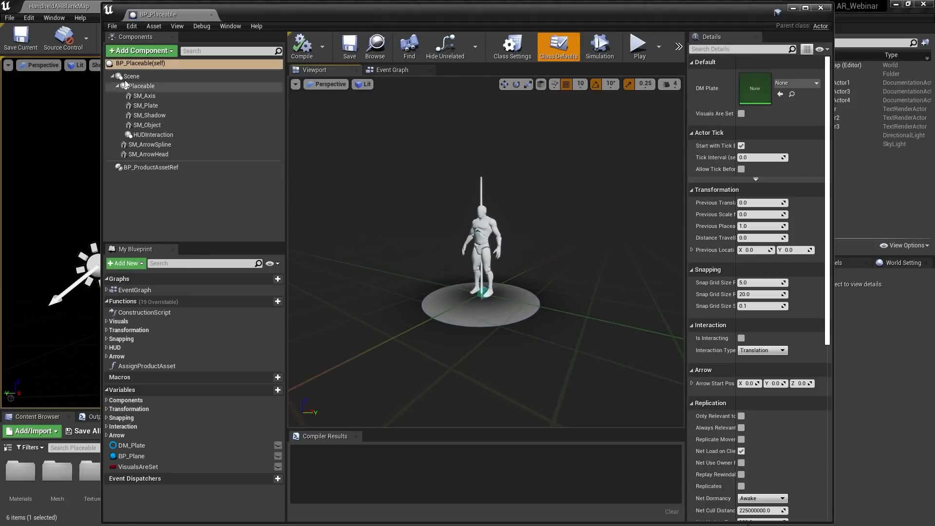
Set the BP_ProductAssetRef component's static mesh to SM_ColorCalibrator
{"action": "left_click", "coordinate": [147, 168]}
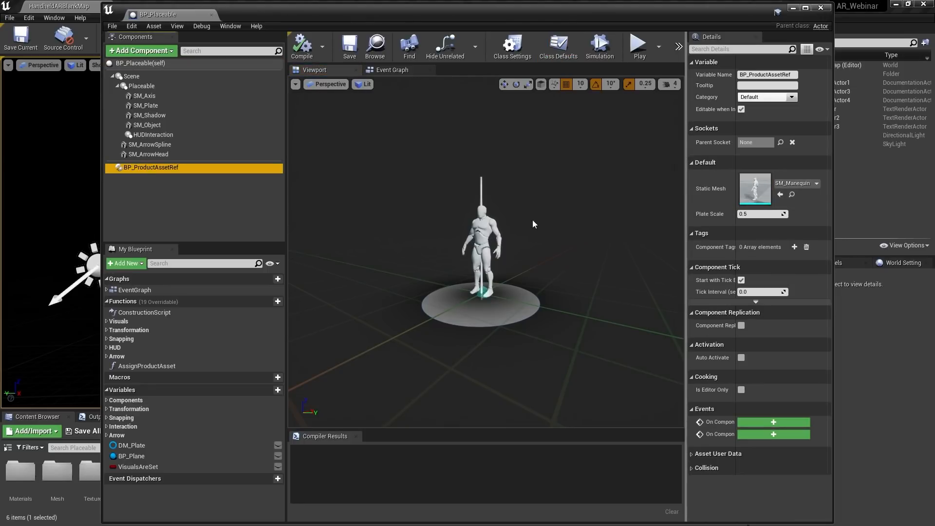
{"action": "mouse_move", "coordinate": [532, 220]}
{"action": "left_mouse_down"}
{"action": "mouse_move", "coordinate": [533, 207]}
{"action": "mouse_move", "coordinate": [532, 231]}
{"action": "left_mouse_up"}
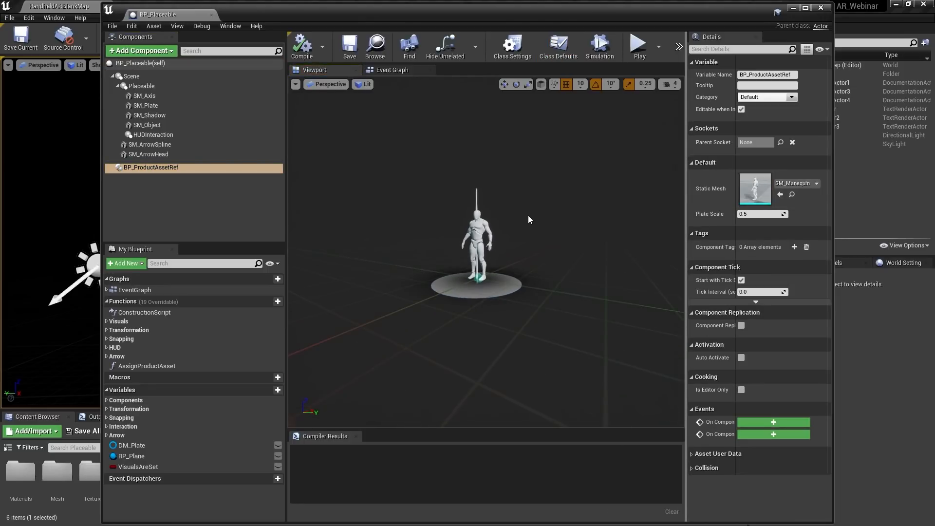
{"action": "left_click", "coordinate": [791, 183]}
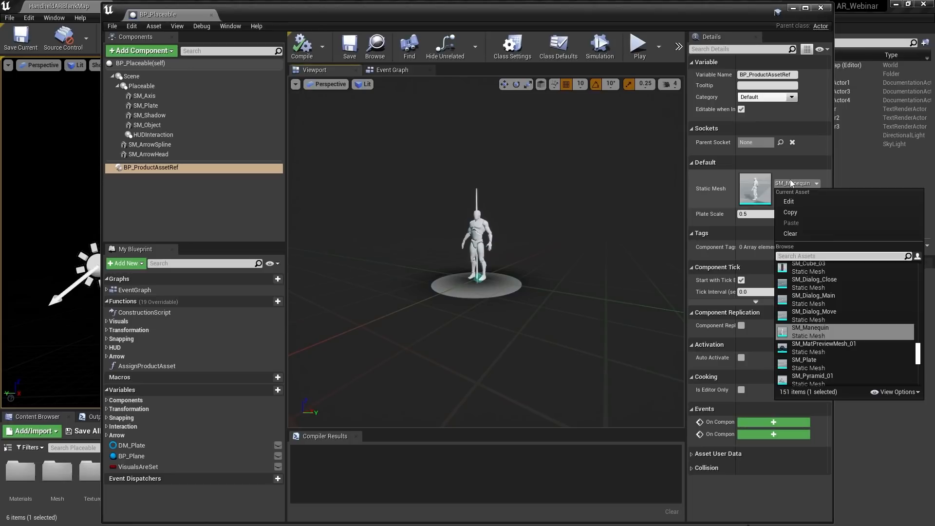
{"action": "type", "text": "color"}
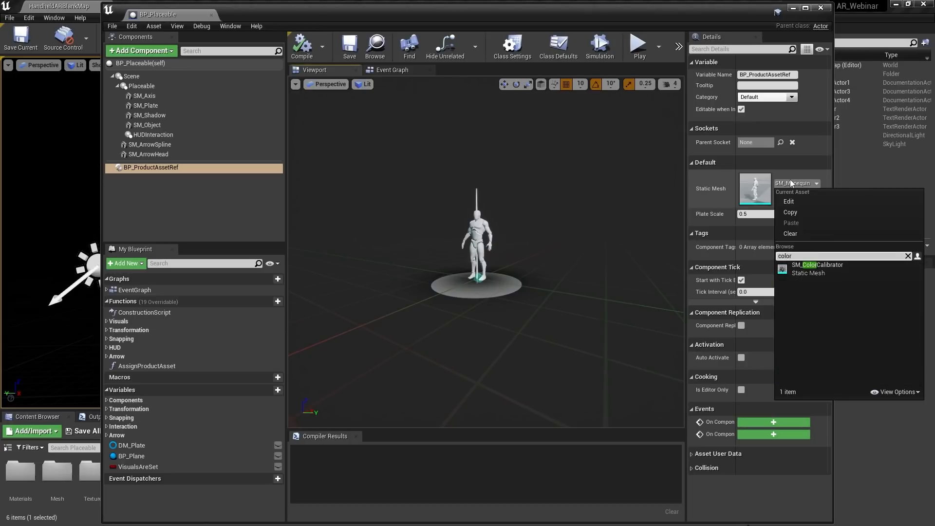
{"action": "left_click", "coordinate": [823, 267]}
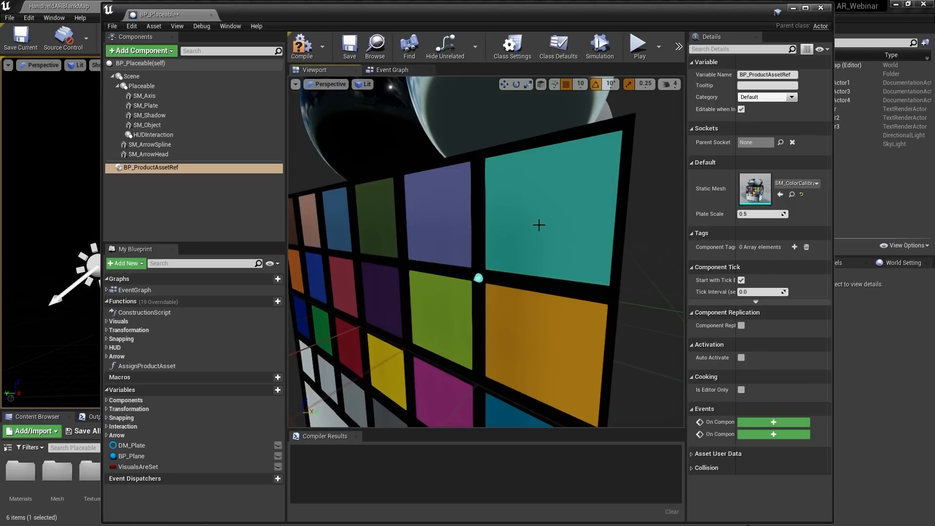
Raise the SM_Object calibration cube to a height of 40
{"action": "left_click", "coordinate": [461, 216]}
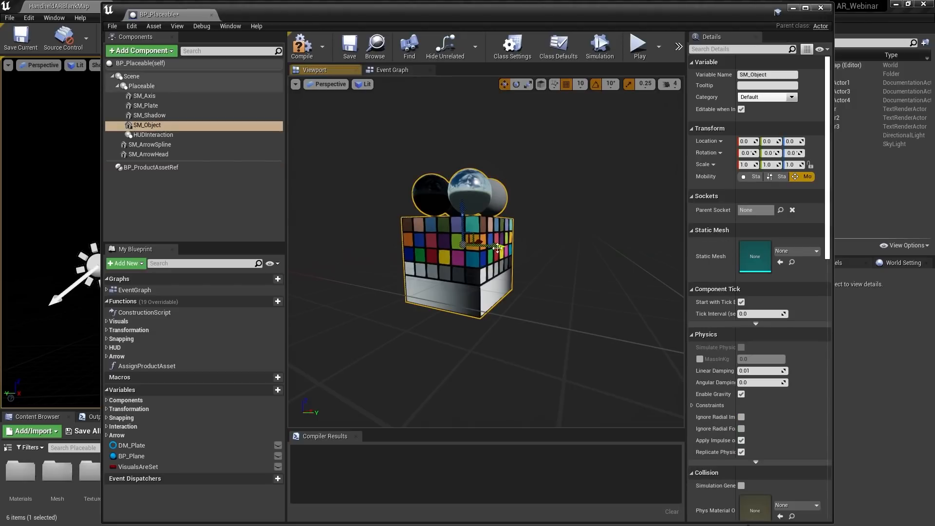
{"action": "left_click_drag", "start_coordinate": [461, 216], "coordinate": [460, 146]}
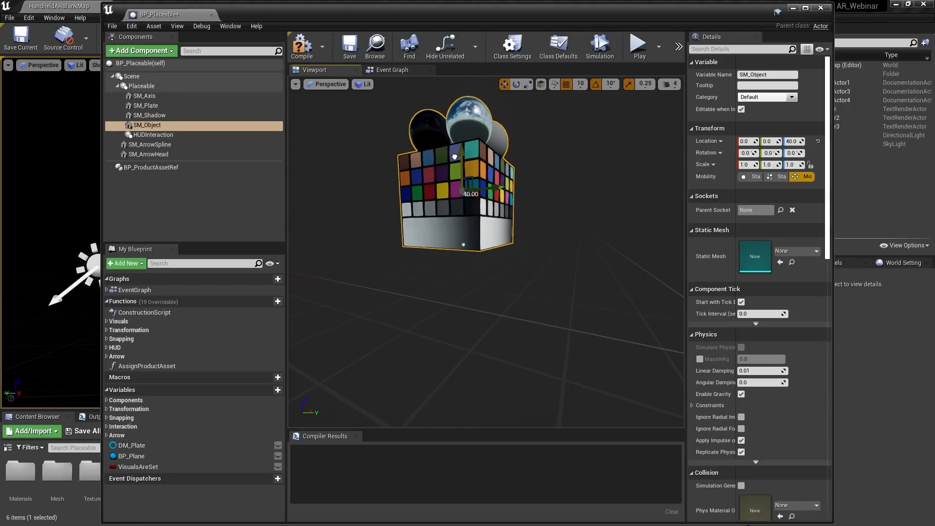
{"action": "right_click_drag", "start_coordinate": [501, 247], "coordinate": [498, 244]}
{"action": "mouse_move", "coordinate": [457, 214]}
{"action": "left_mouse_down"}
{"action": "mouse_move", "coordinate": [452, 201]}
{"action": "mouse_move", "coordinate": [448, 209]}
{"action": "left_mouse_up"}
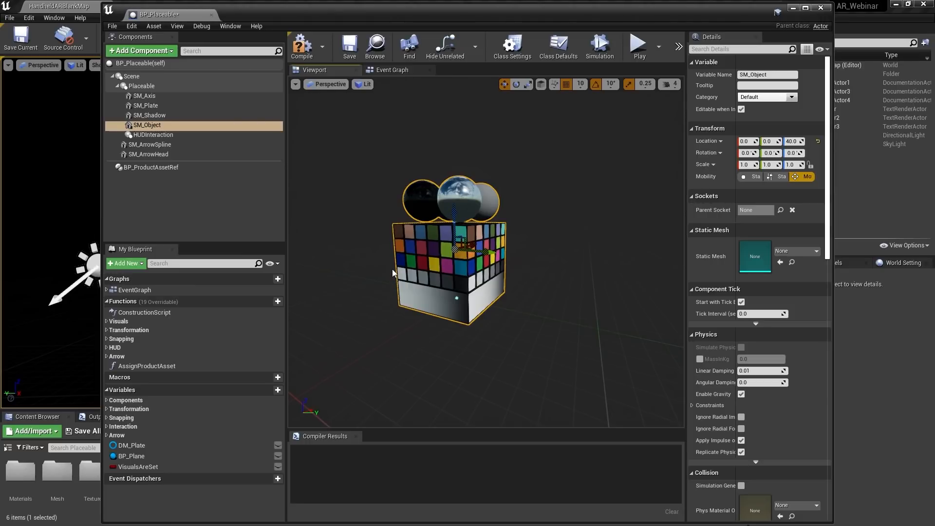
{"action": "left_click_drag", "start_coordinate": [392, 271], "coordinate": [393, 275]}
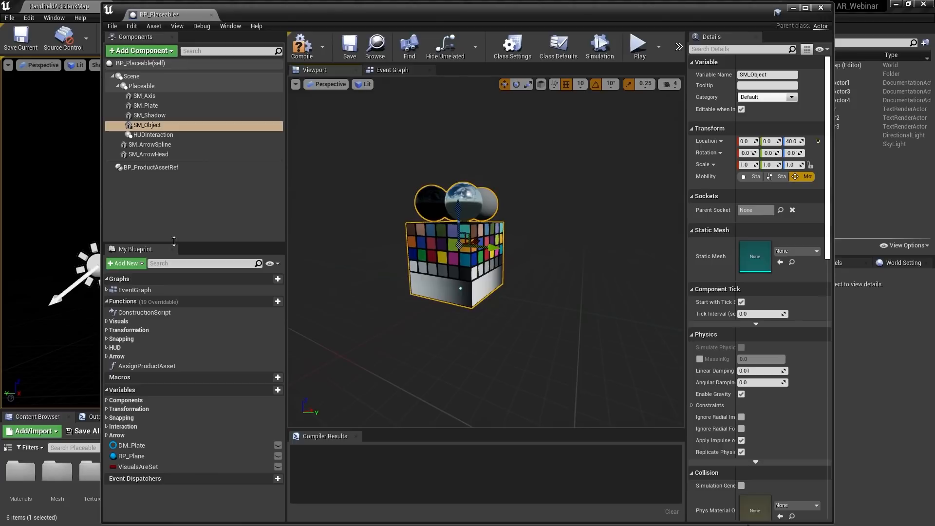
Increase the BP_ProductAssetRef component's Plate Scale value
{"action": "left_click", "coordinate": [148, 167]}
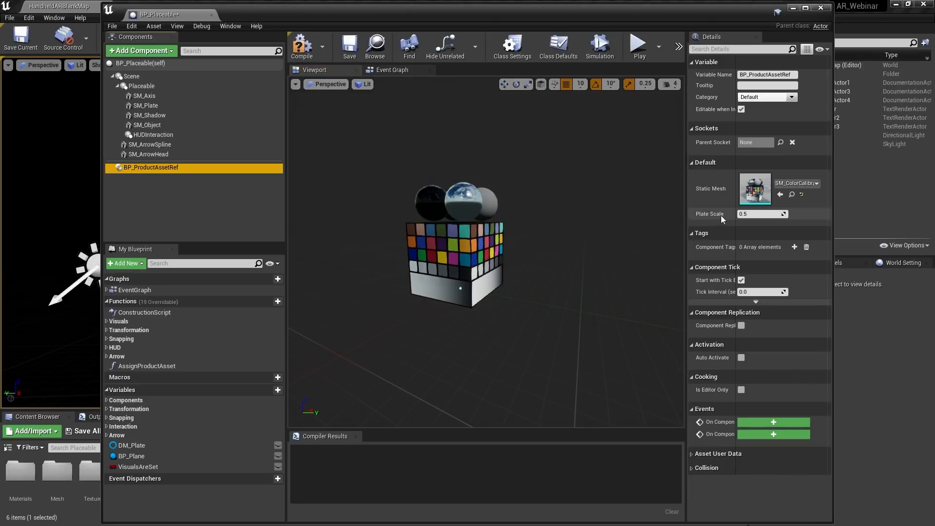
{"action": "left_click_drag", "start_coordinate": [760, 214], "coordinate": [837, 214]}
{"action": "right_click_drag", "start_coordinate": [487, 253], "coordinate": [502, 267]}
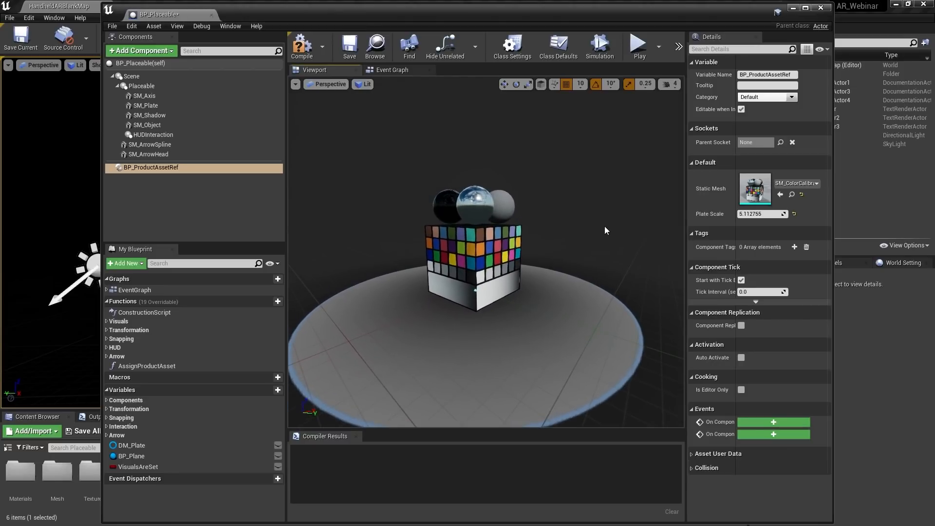
Undo the trial edits with Ctrl+Z so the mannequin returns, then close BP_Placeable's editor
{"action": "key", "text": "ctrl+z"}
{"action": "key", "text": "ctrl+z"}
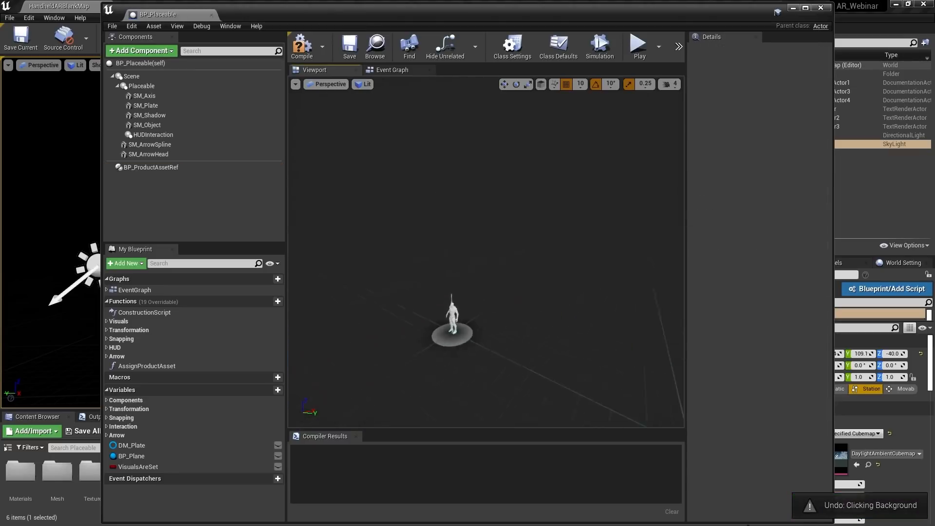
{"action": "right_click_drag", "start_coordinate": [487, 253], "coordinate": [471, 277]}
{"action": "scroll", "coordinate": [526, 268], "scroll_direction": "up", "scroll_amount": 2}
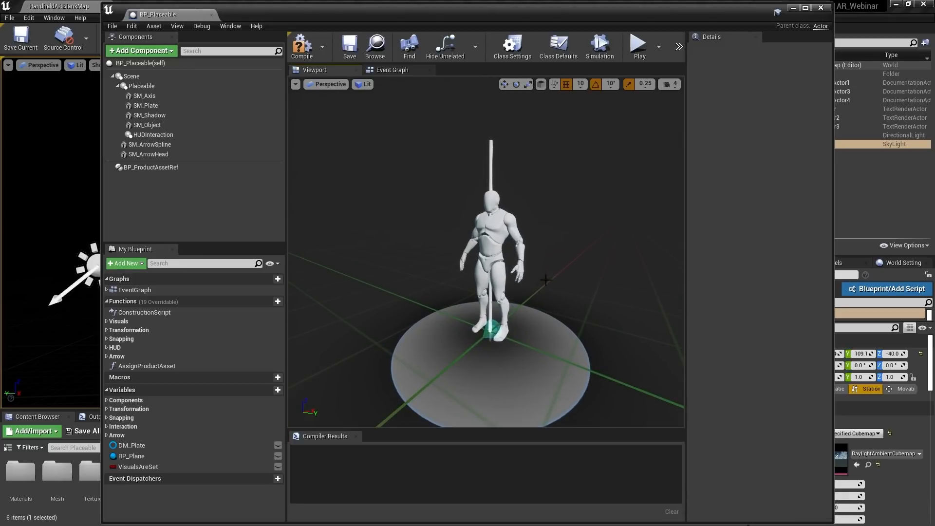
{"action": "scroll", "coordinate": [565, 255], "scroll_direction": "down", "scroll_amount": 5}
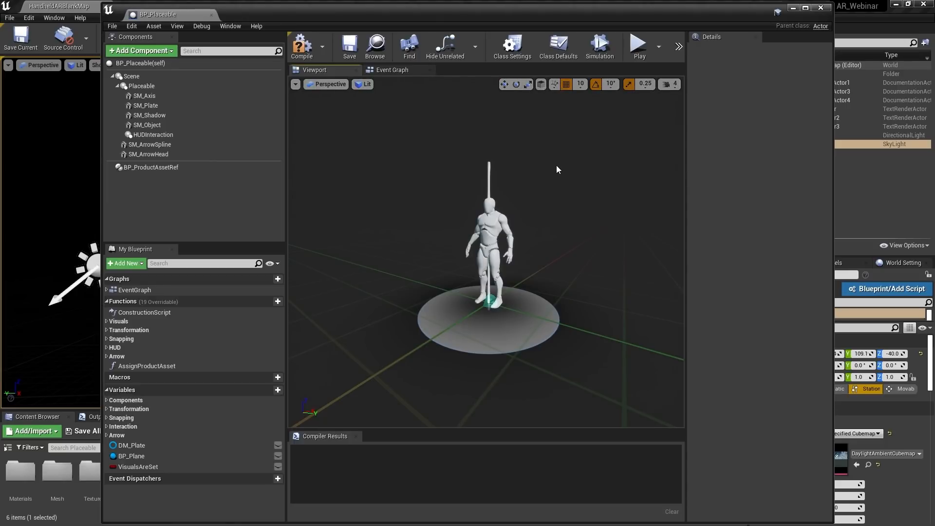
{"action": "left_click", "coordinate": [821, 7]}
{"action": "left_click", "coordinate": [310, 251]}
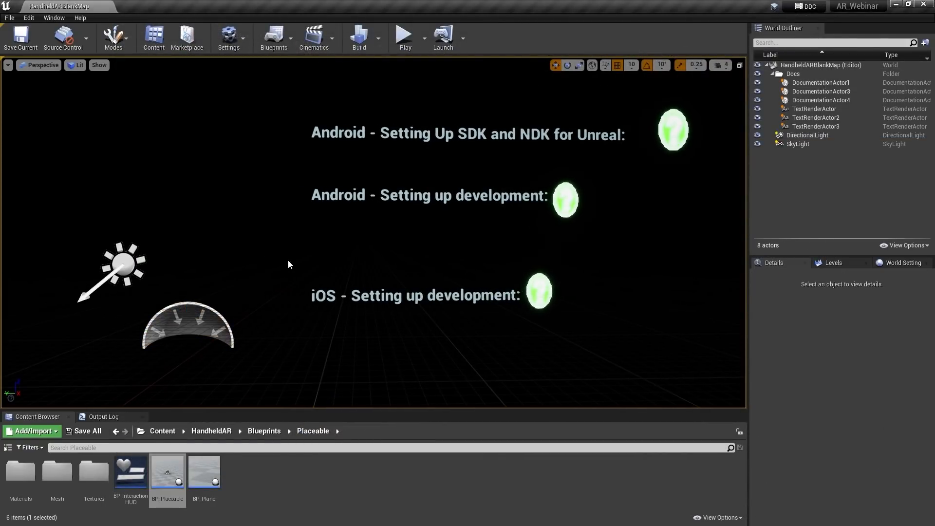
Choose the SM_T870 tablet from the toolbar's Launch device list
{"action": "left_click", "coordinate": [463, 38]}
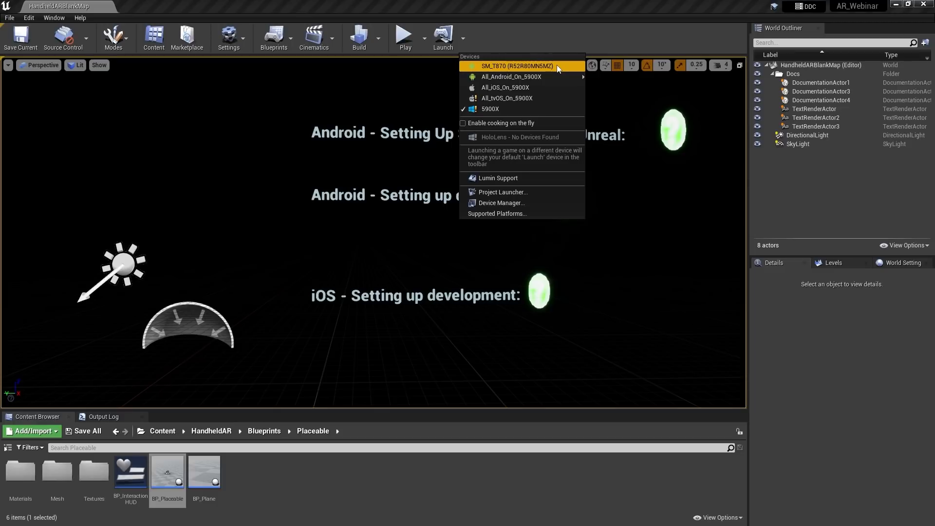
{"action": "left_click", "coordinate": [524, 66]}
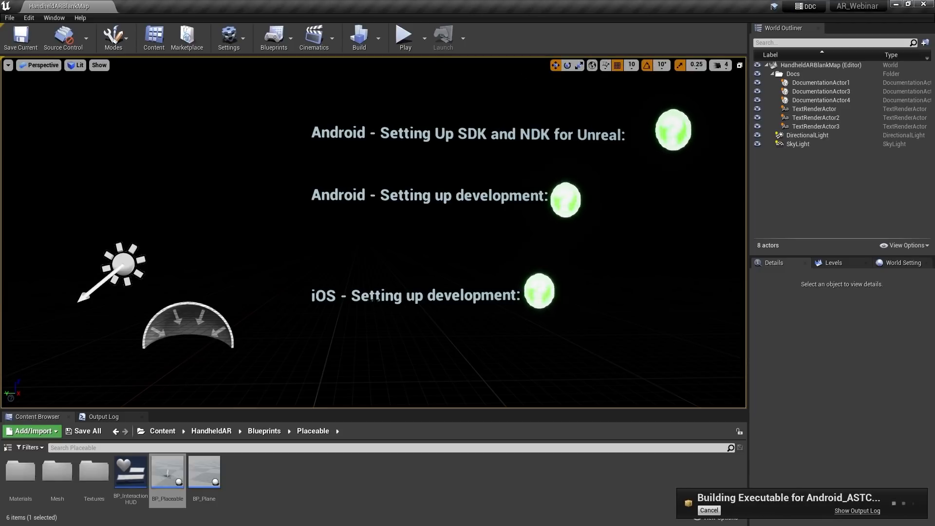
Show the Output Log to follow the Android build and deploy
{"action": "left_click", "coordinate": [120, 417]}
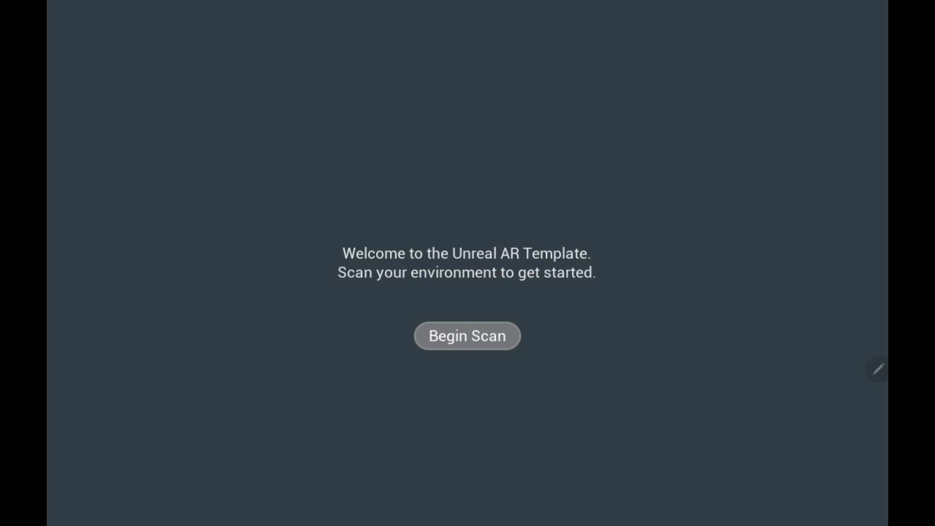
Tap Begin Scan to start detecting the desk surface for the mannequin
{"action": "left_click", "coordinate": [467, 335]}
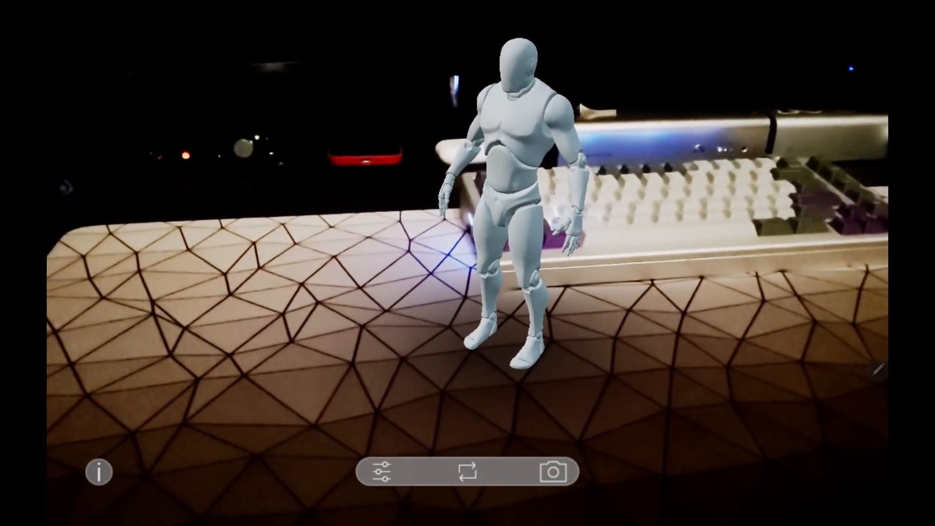
Cycle UI Style from Dark to Game in the AR options, then capture a snapshot
{"action": "left_click", "coordinate": [382, 472]}
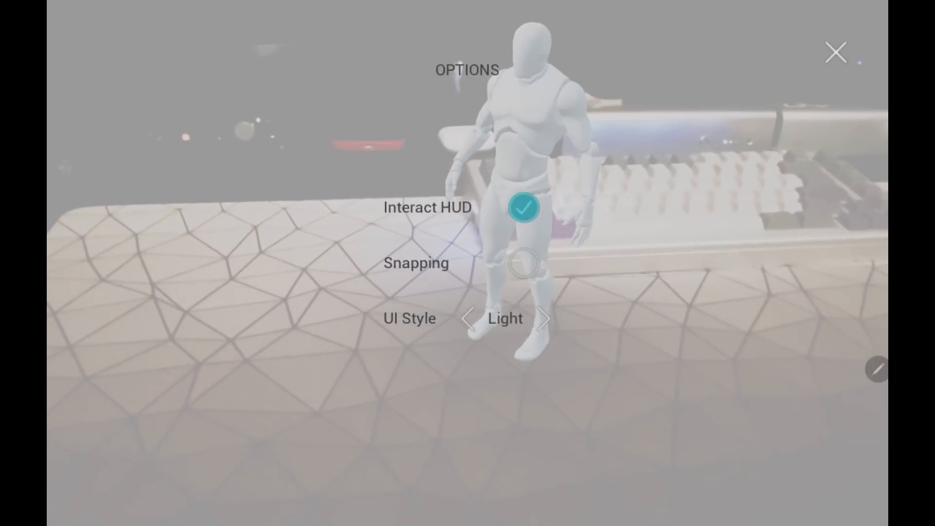
{"action": "left_click", "coordinate": [544, 319]}
{"action": "left_click", "coordinate": [547, 319]}
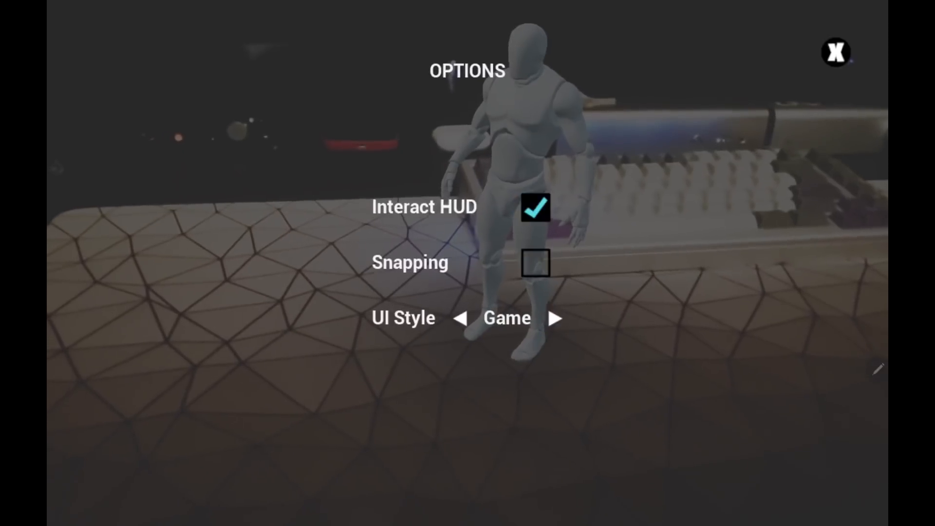
{"action": "left_click", "coordinate": [836, 52]}
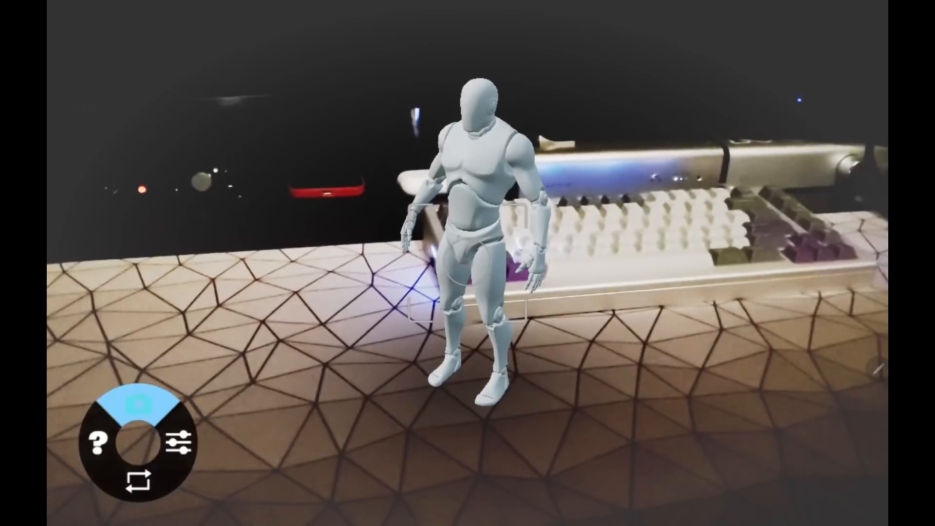
{"action": "left_click", "coordinate": [138, 403]}
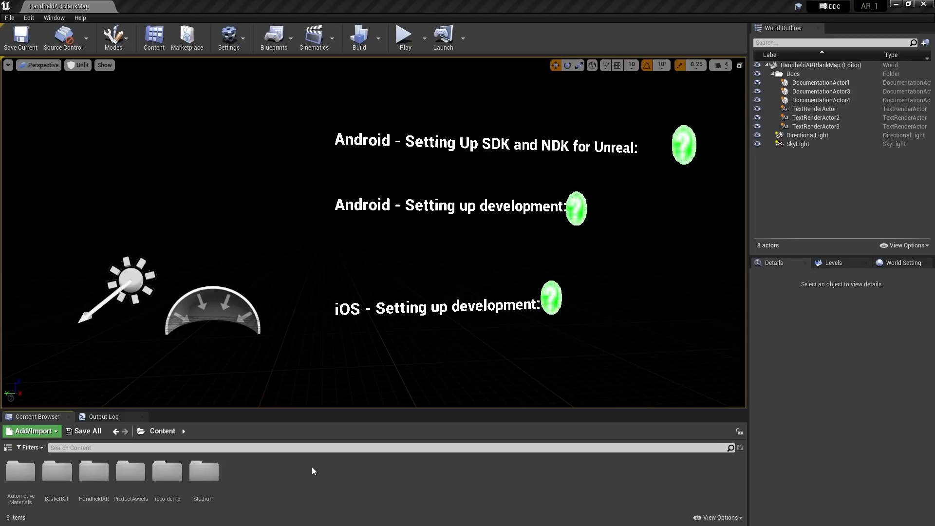
Open Robot from robo_demo in Animation mode, preview robotB_clip1, then close the clip tab
{"action": "double_click", "coordinate": [168, 471]}
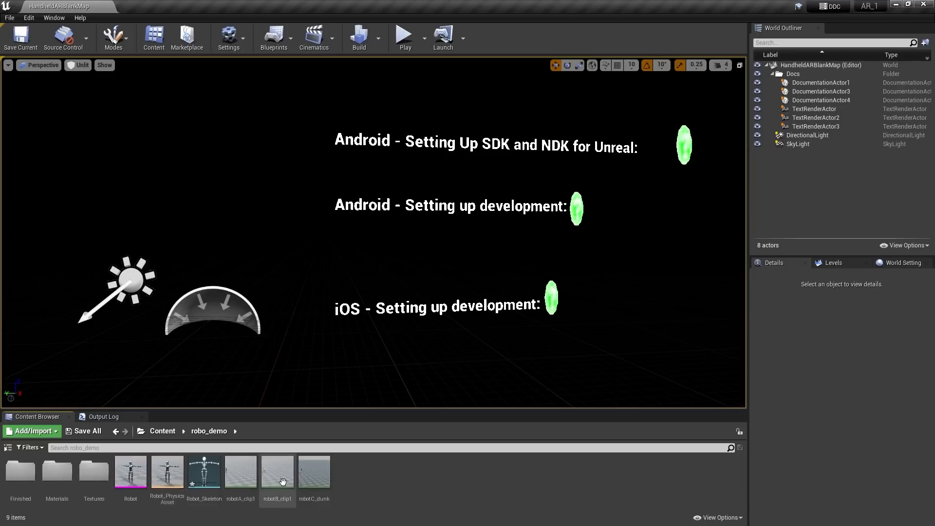
{"action": "double_click", "coordinate": [137, 474]}
{"action": "left_click", "coordinate": [828, 42]}
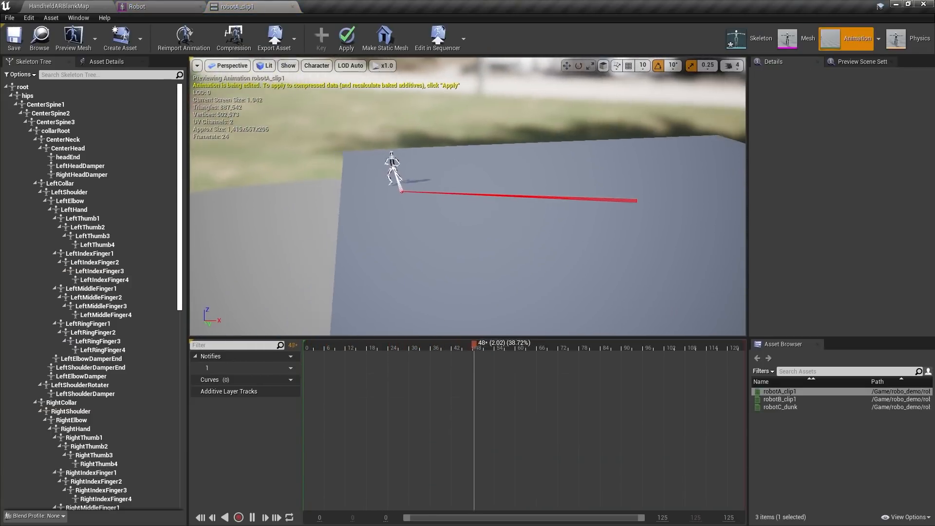
{"action": "key", "text": "w"}
{"action": "right_click_drag", "start_coordinate": [467, 197], "coordinate": [429, 168]}
{"action": "left_click", "coordinate": [785, 399]}
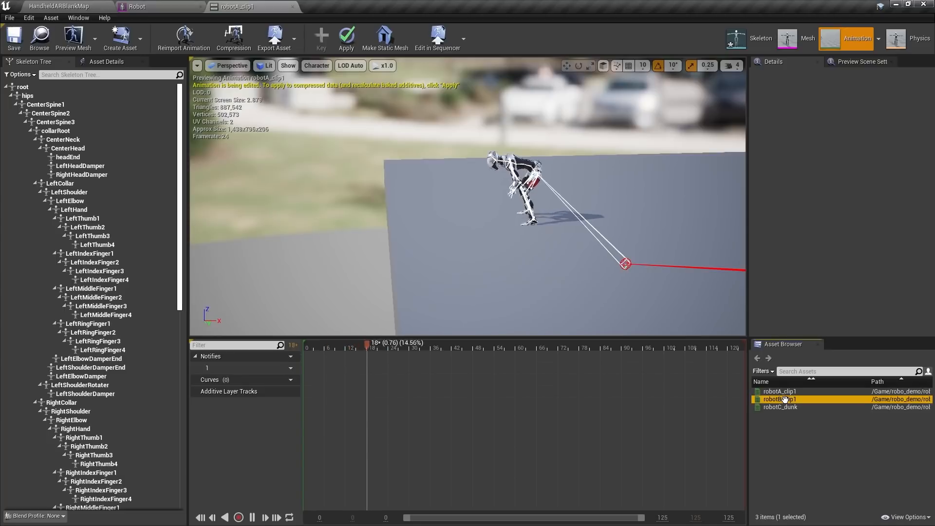
{"action": "double_click", "coordinate": [784, 399]}
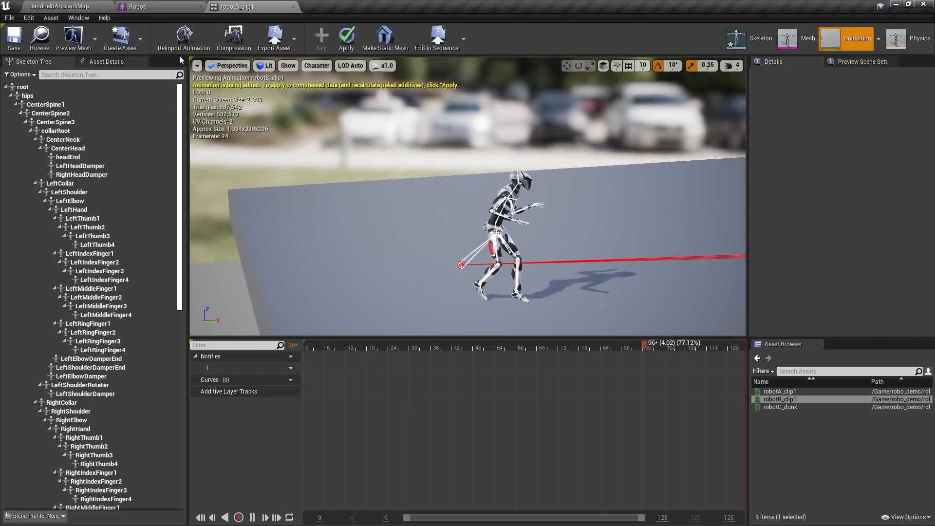
{"action": "left_click", "coordinate": [292, 7]}
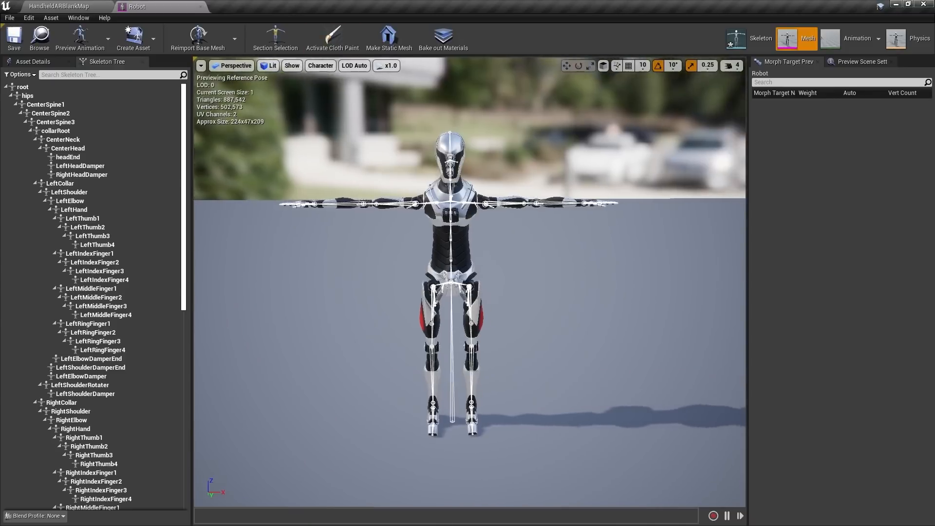
{"action": "right_click_drag", "start_coordinate": [470, 283], "coordinate": [477, 302]}
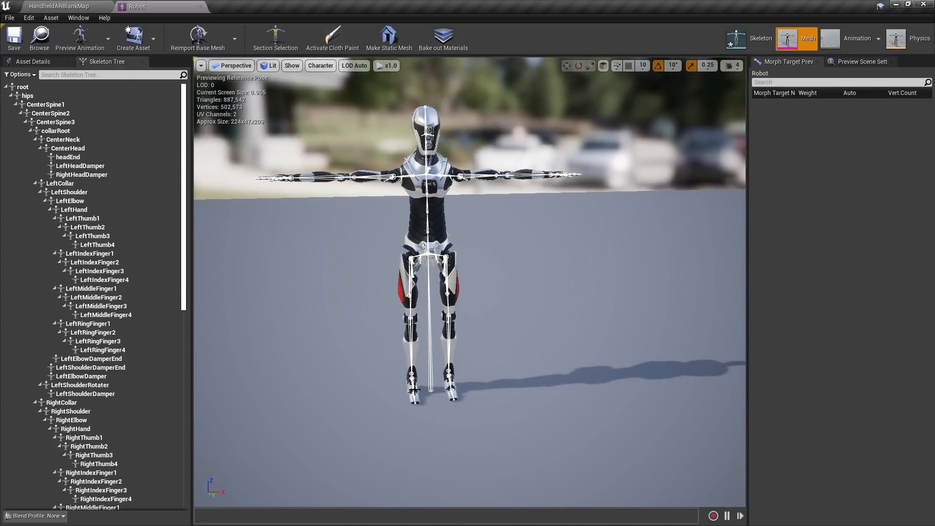
{"action": "right_click_drag", "start_coordinate": [367, 268], "coordinate": [365, 264]}
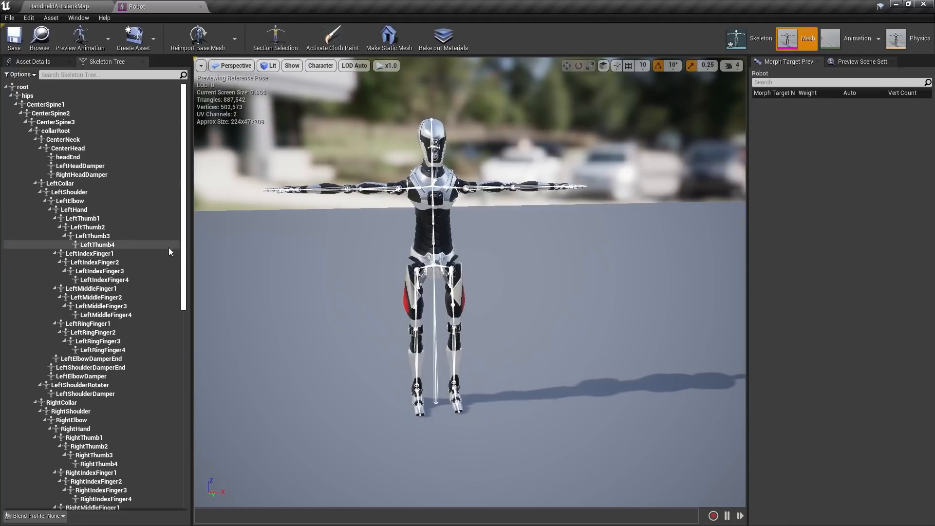
{"action": "left_click_drag", "start_coordinate": [183, 246], "coordinate": [172, 223]}
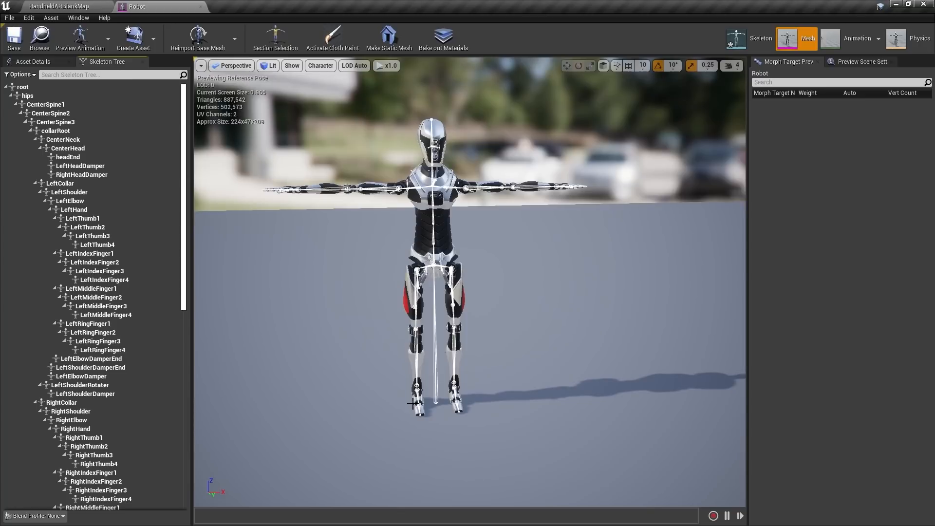
Add a virtual bone on the root bone targeting root
{"action": "right_click", "coordinate": [25, 89]}
{"action": "mouse_move", "coordinate": [88, 154]}
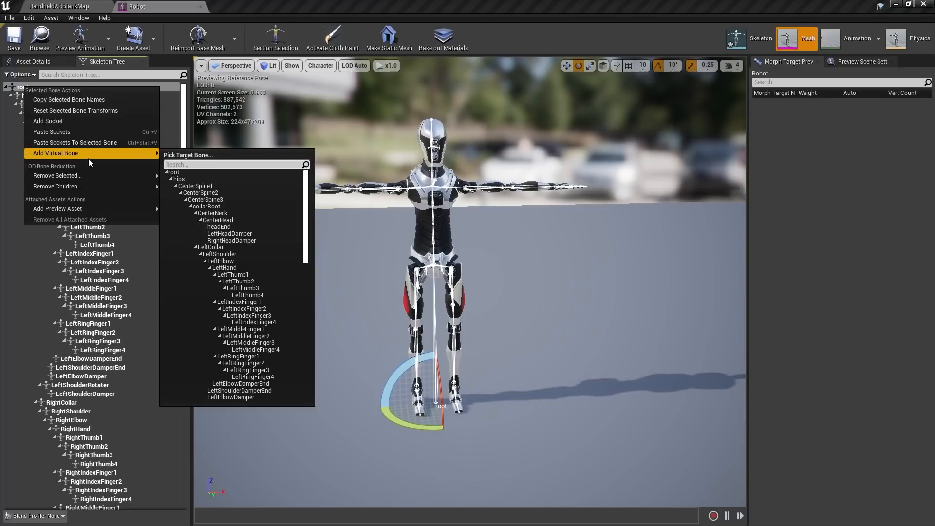
{"action": "left_click", "coordinate": [177, 174]}
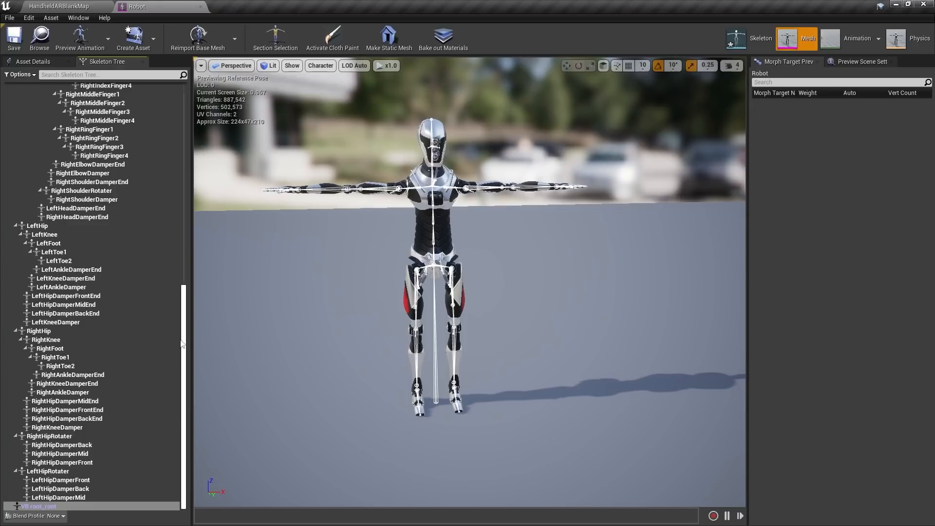
{"action": "left_click_drag", "start_coordinate": [184, 332], "coordinate": [174, 192]}
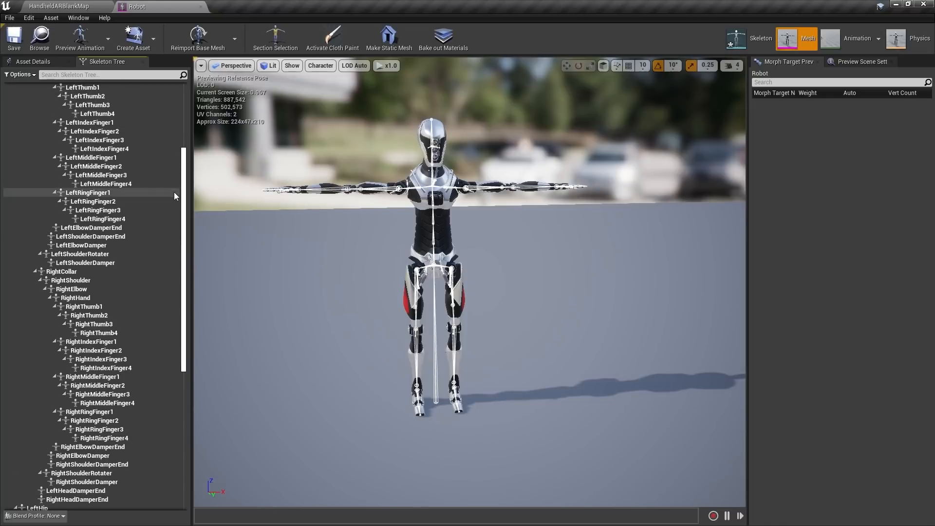
Filter bones by 'to' and add virtual bone VB LeftToe1_LeftToe1 from LeftToe1
{"action": "left_click", "coordinate": [63, 73]}
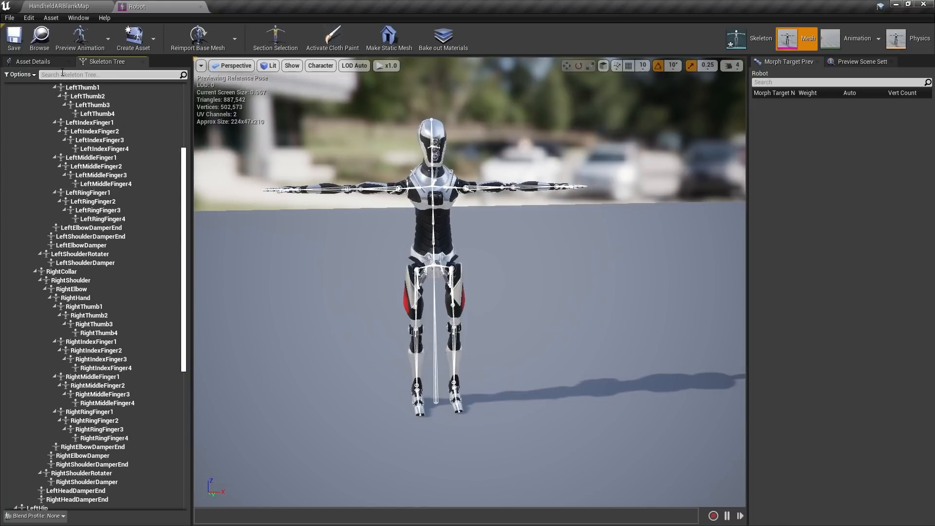
{"action": "type", "text": "toe"}
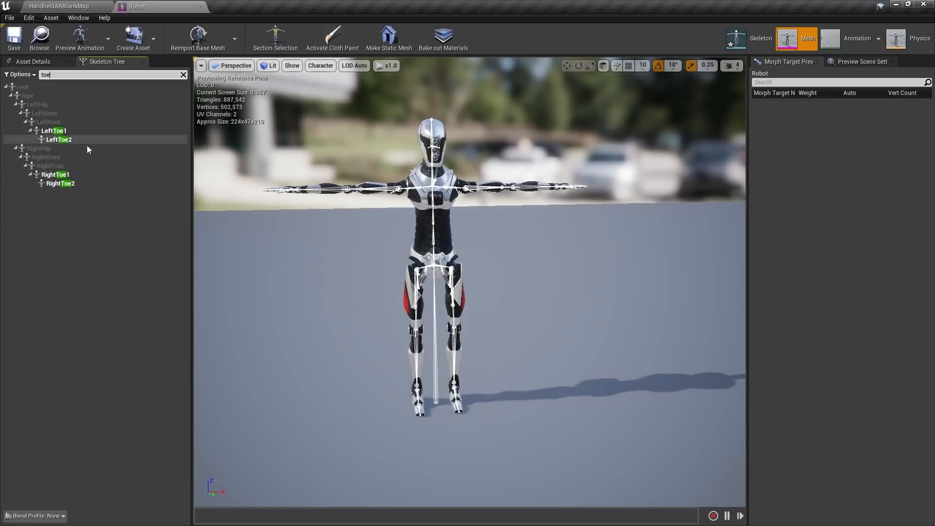
{"action": "right_click", "coordinate": [55, 132]}
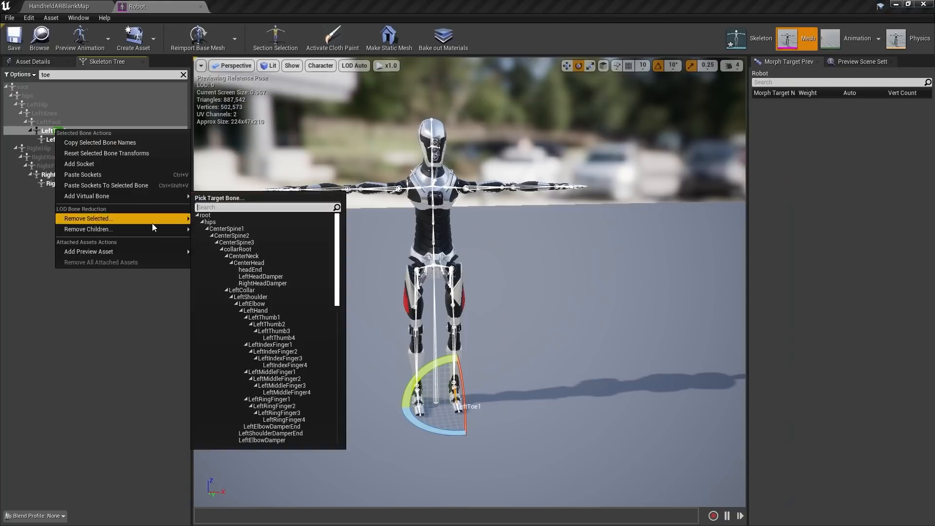
{"action": "mouse_move", "coordinate": [103, 196]}
{"action": "left_click", "coordinate": [212, 208]}
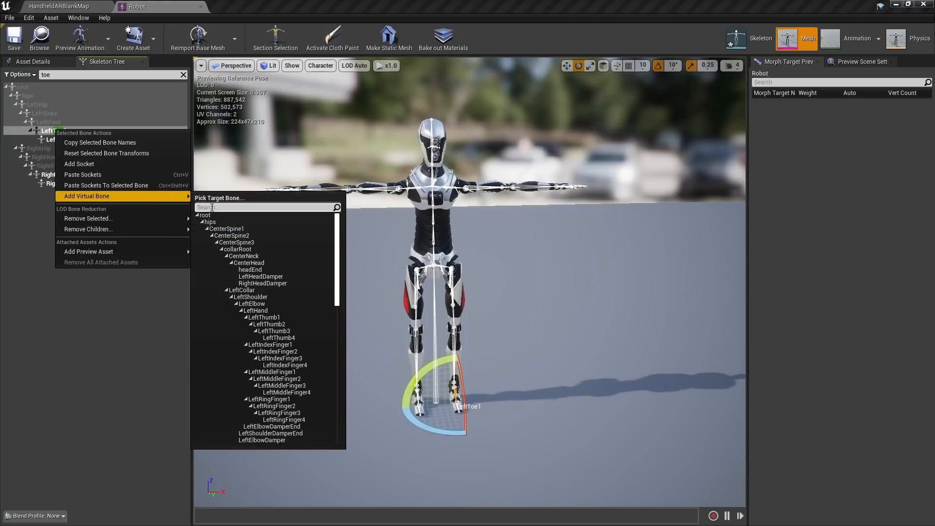
{"action": "type", "text": "toe"}
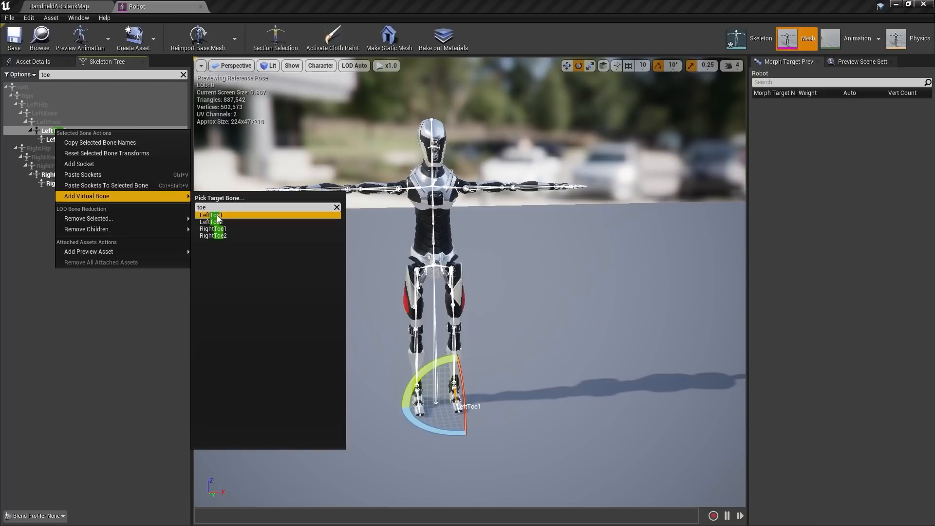
{"action": "left_click", "coordinate": [217, 215]}
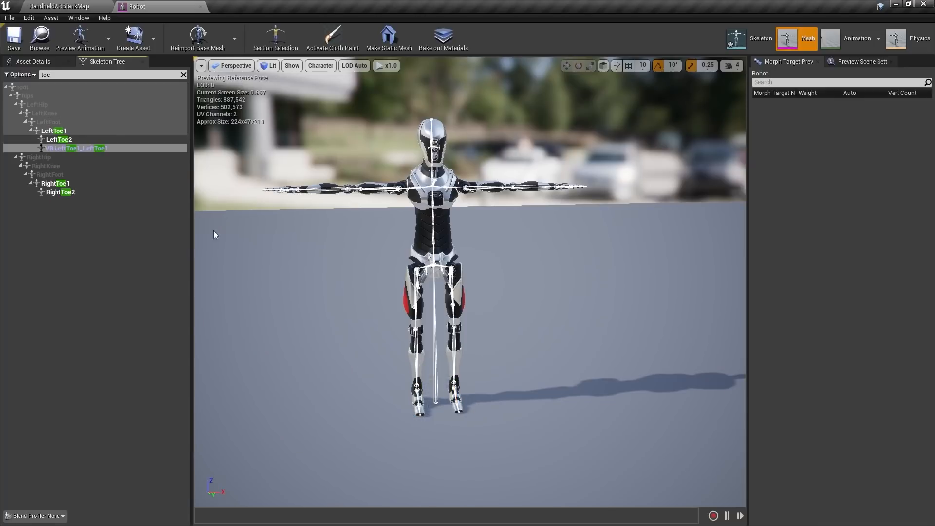
Add virtual bone VB RightToe1_RightToe1 from RightToe1 and save the skeleton
{"action": "right_click", "coordinate": [59, 184]}
{"action": "mouse_move", "coordinate": [120, 250]}
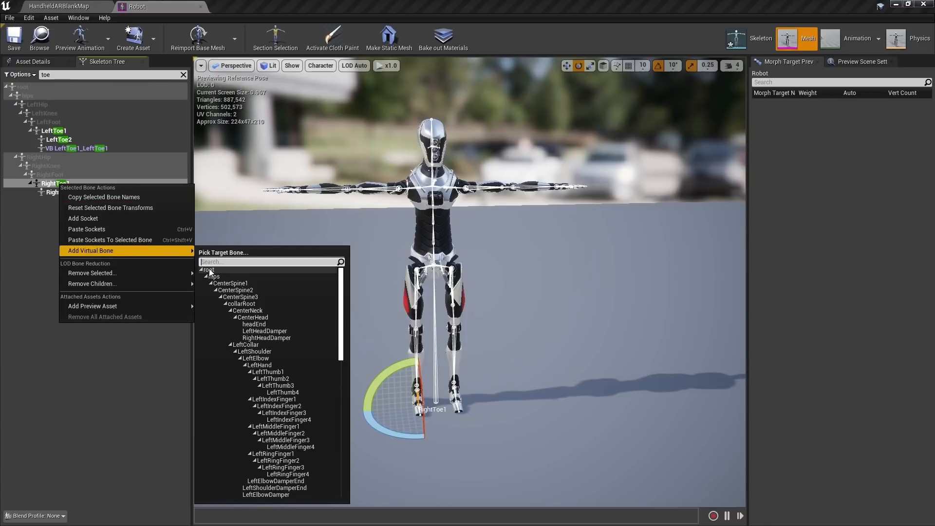
{"action": "type", "text": "toe"}
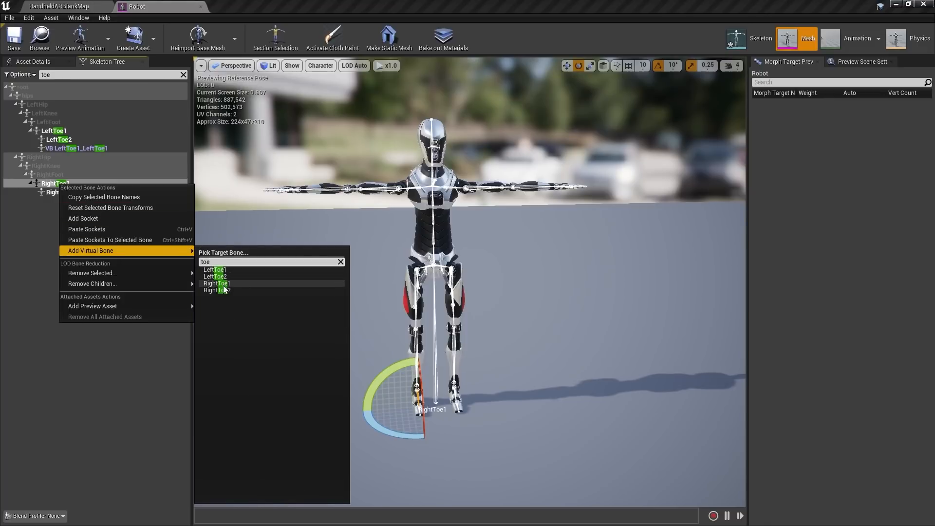
{"action": "left_click", "coordinate": [223, 283]}
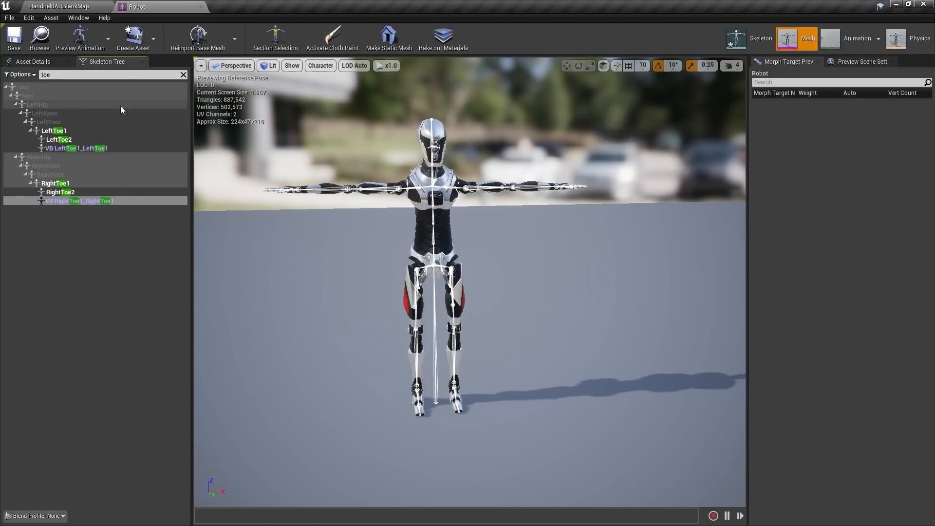
{"action": "left_click", "coordinate": [98, 319]}
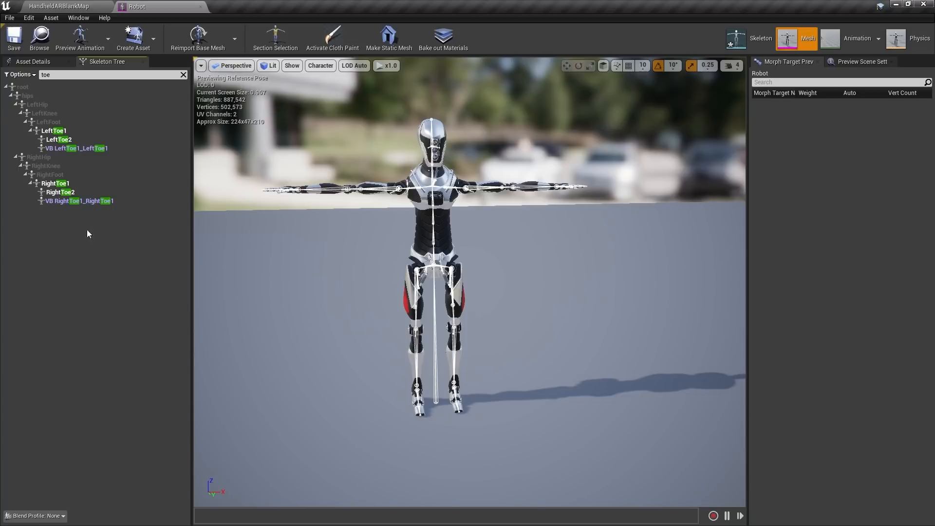
{"action": "left_click", "coordinate": [14, 37]}
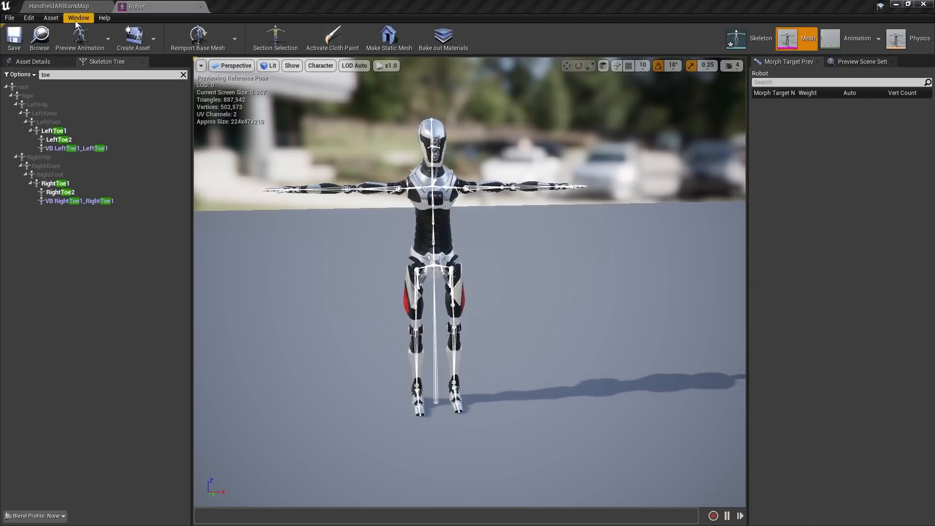
Create Robot_CtrlRig from the Robot mesh in the Content Browser and open it
{"action": "left_click", "coordinate": [77, 7]}
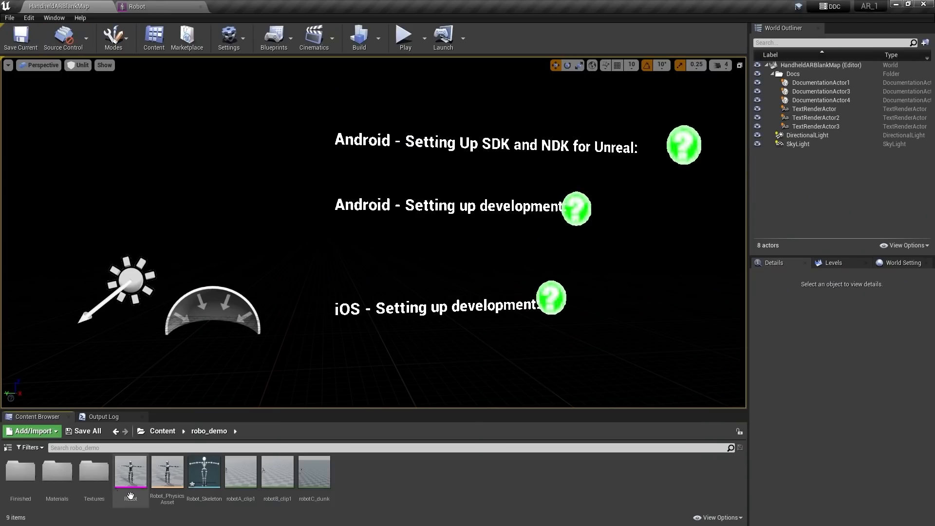
{"action": "right_click", "coordinate": [130, 468]}
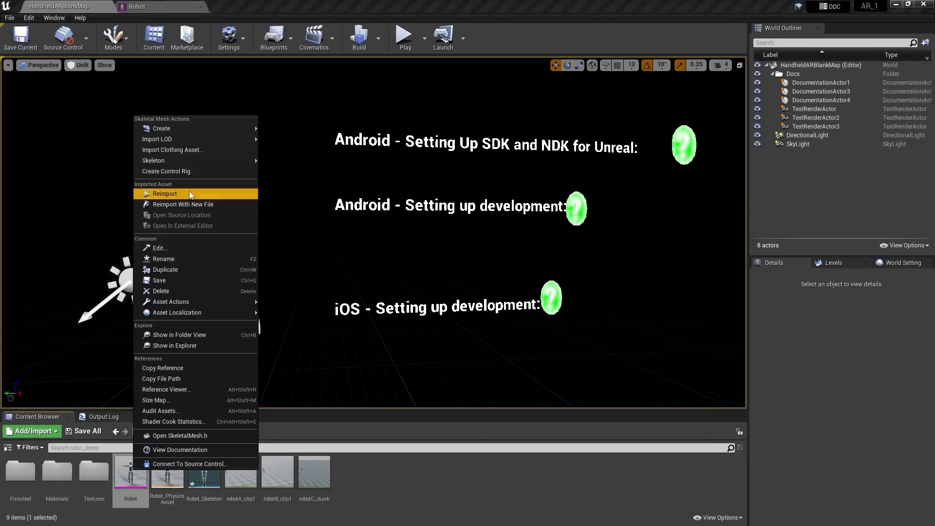
{"action": "left_click", "coordinate": [181, 171]}
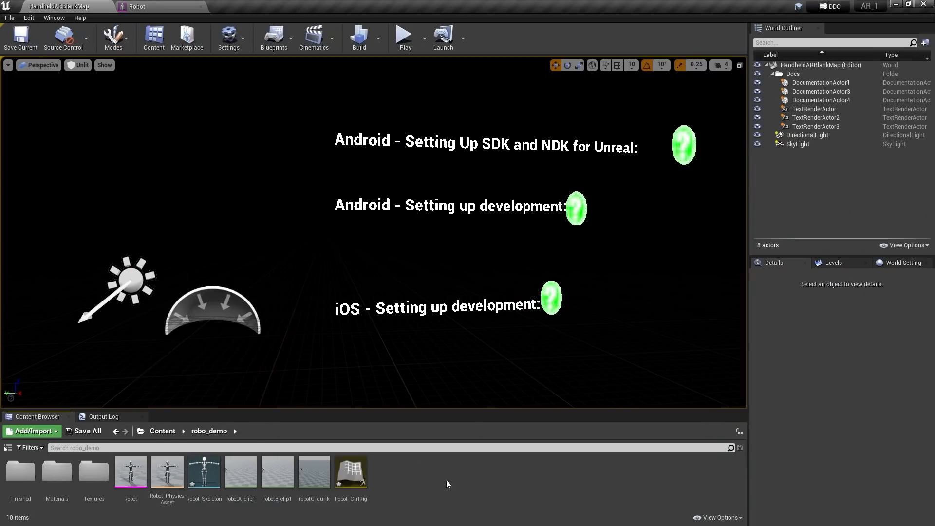
{"action": "double_click", "coordinate": [350, 472]}
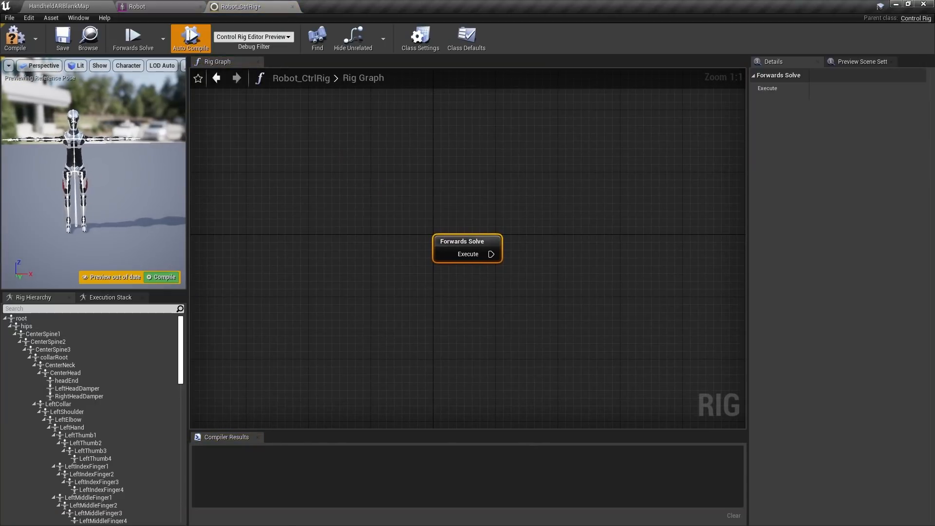
Drag VB root_root from the Rig Hierarchy onto the Rig Graph to get transform node choices
{"action": "right_click_drag", "start_coordinate": [399, 331], "coordinate": [311, 298]}
{"action": "right_click_drag", "start_coordinate": [331, 252], "coordinate": [328, 286]}
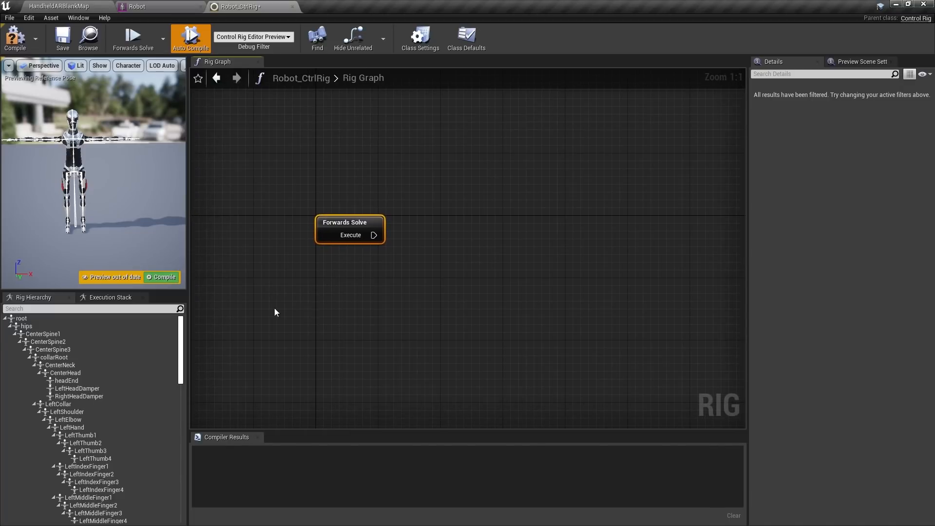
{"action": "left_click_drag", "start_coordinate": [180, 371], "coordinate": [163, 511]}
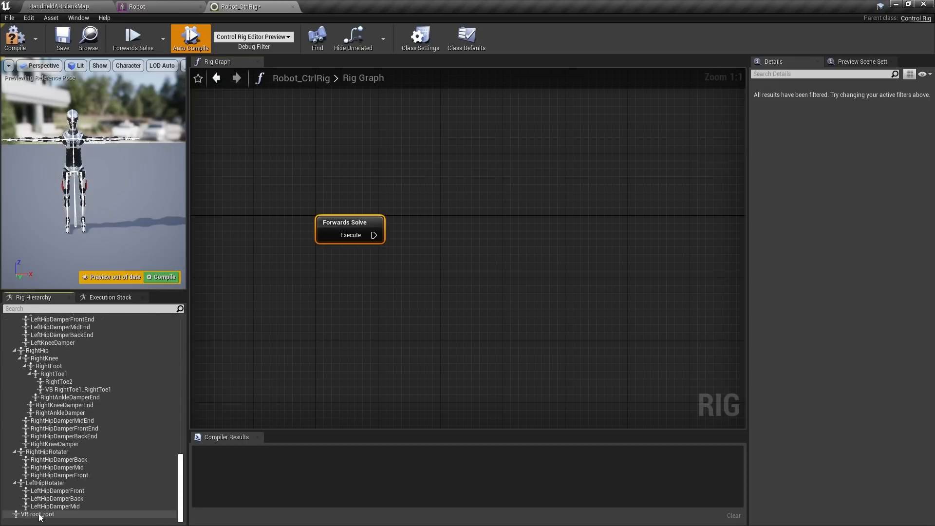
{"action": "left_click_drag", "start_coordinate": [38, 514], "coordinate": [399, 305]}
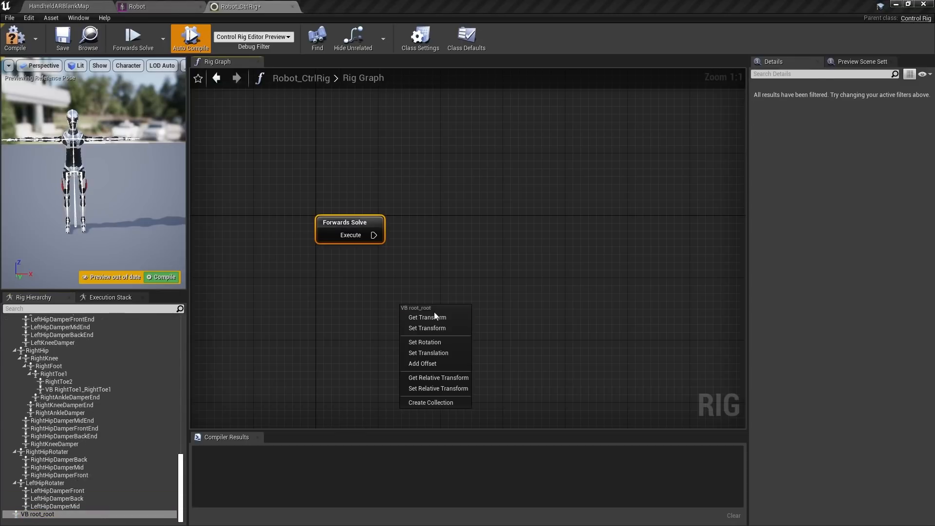
Add a VB root_root Set Transform node aligned with Forwards Solve and a hips Get Transform node
{"action": "left_click", "coordinate": [427, 327]}
{"action": "left_click_drag", "start_coordinate": [490, 314], "coordinate": [531, 226]}
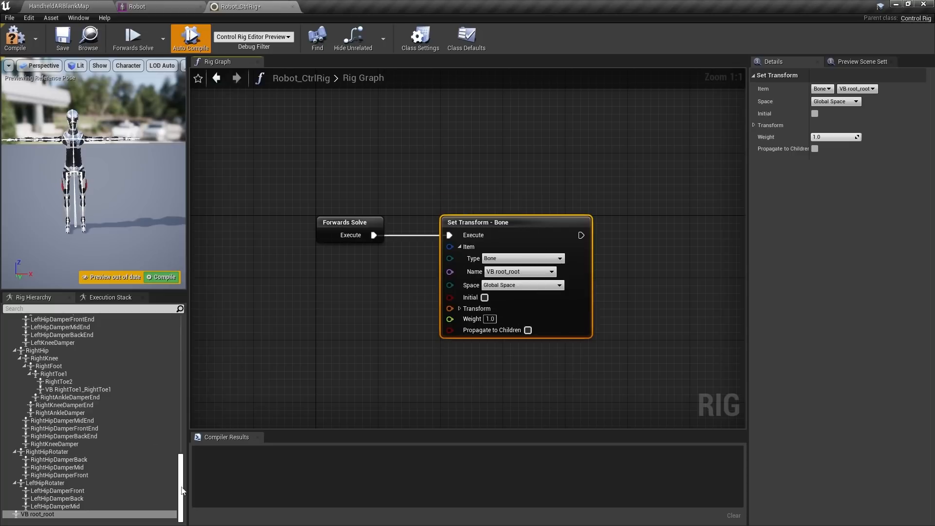
{"action": "left_click_drag", "start_coordinate": [181, 491], "coordinate": [195, 309]}
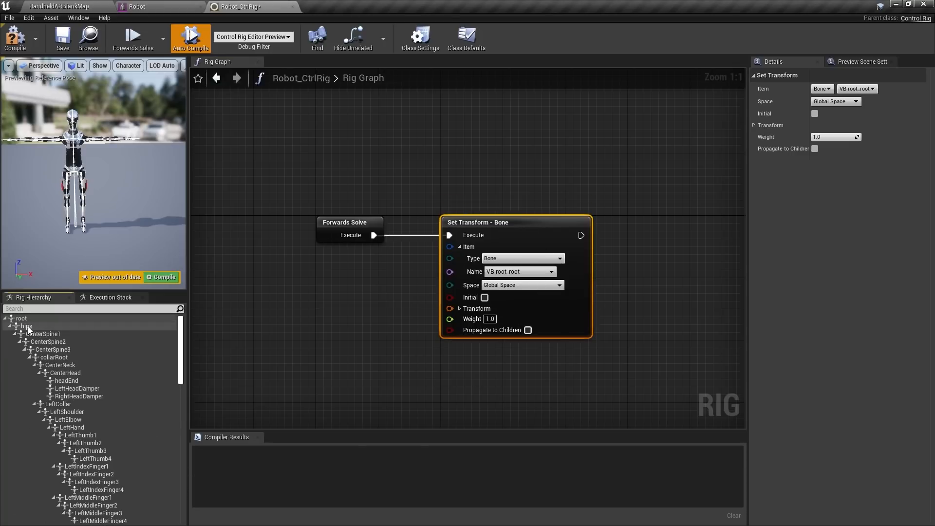
{"action": "left_click_drag", "start_coordinate": [35, 327], "coordinate": [250, 340]}
{"action": "left_click", "coordinate": [284, 357]}
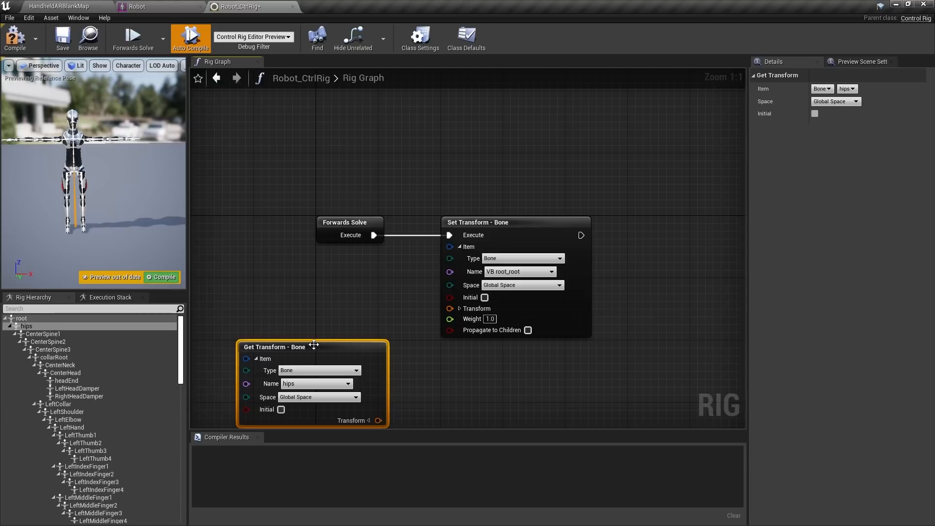
Split the hips Get Transform and VB root_root Set Transform pins down to translation X, Y, Z
{"action": "left_click_drag", "start_coordinate": [302, 342], "coordinate": [287, 288]}
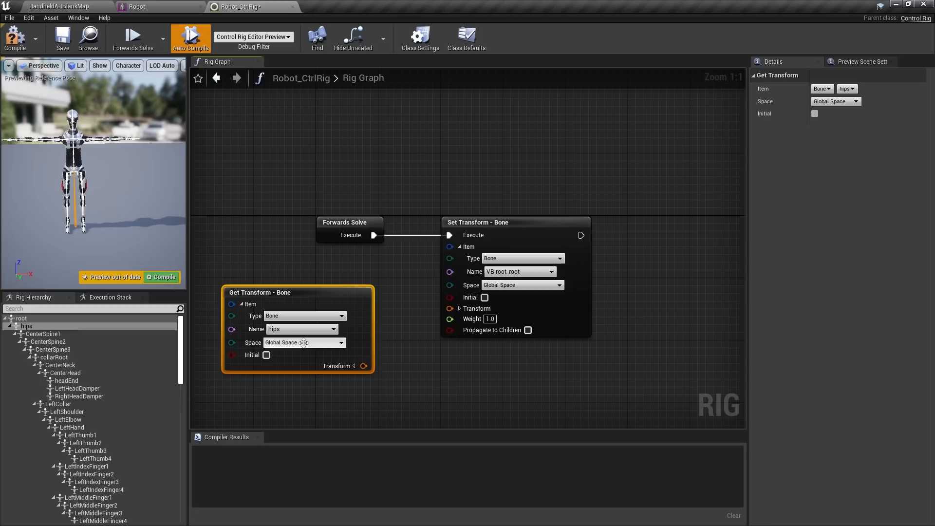
{"action": "left_click", "coordinate": [352, 367]}
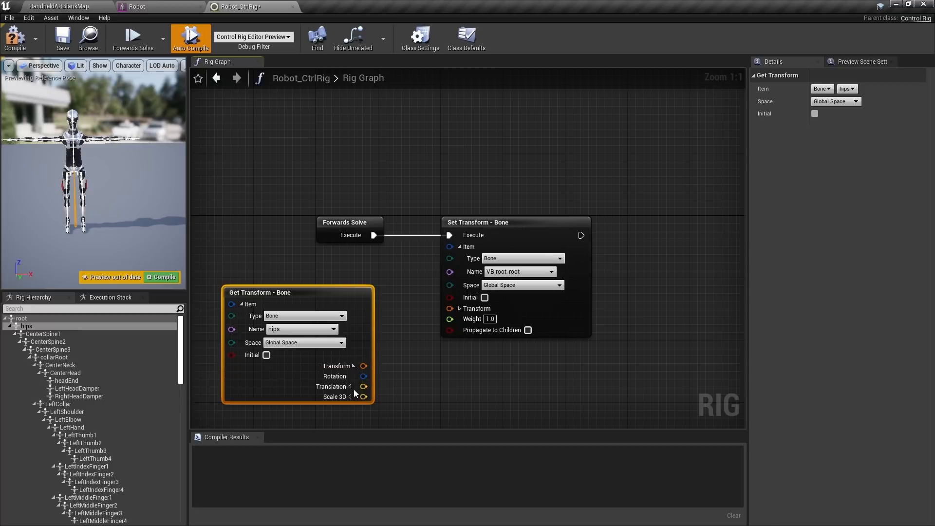
{"action": "left_click", "coordinate": [350, 386]}
{"action": "right_click_drag", "start_coordinate": [515, 374], "coordinate": [534, 326]}
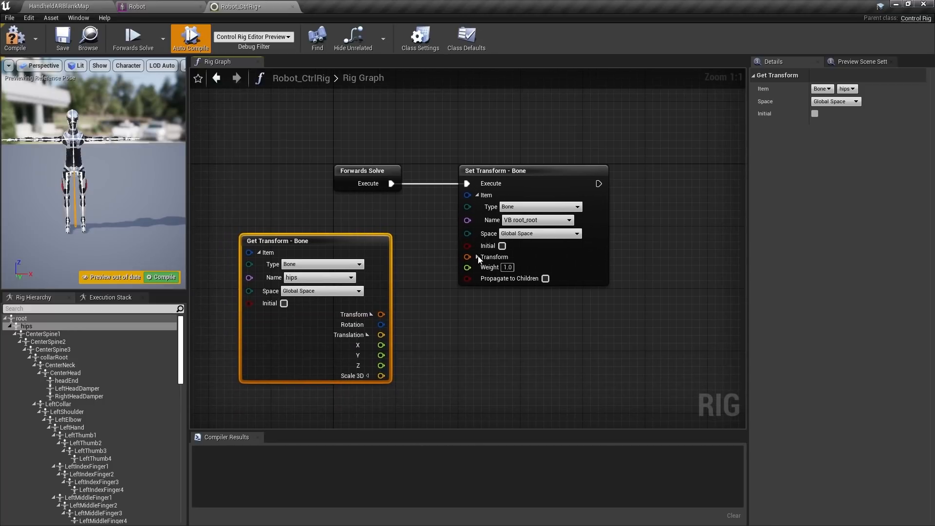
{"action": "left_click", "coordinate": [477, 258]}
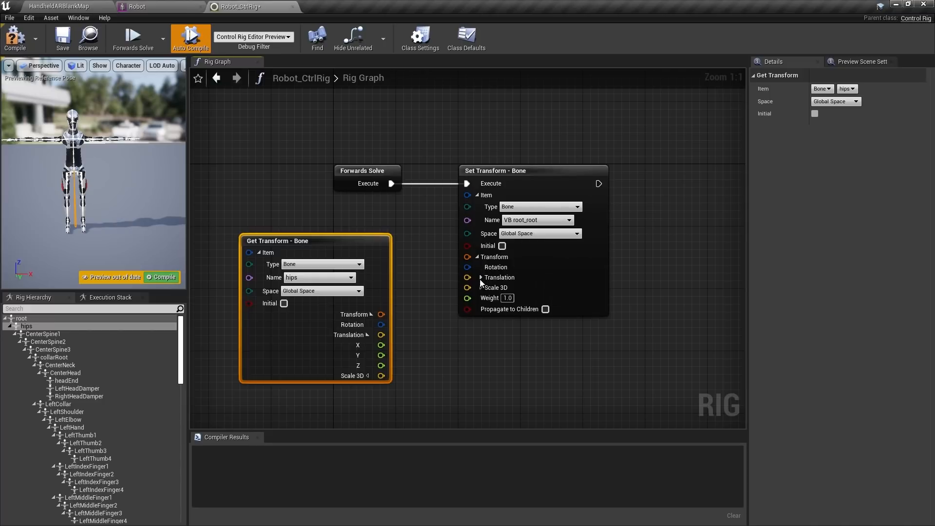
{"action": "left_click", "coordinate": [481, 277]}
Wire hips translation X and Y into VB root_root's translation X and Y
{"action": "left_click_drag", "start_coordinate": [382, 344], "coordinate": [467, 287]}
{"action": "left_click_drag", "start_coordinate": [387, 358], "coordinate": [466, 297]}
{"action": "right_click_drag", "start_coordinate": [465, 379], "coordinate": [512, 386]}
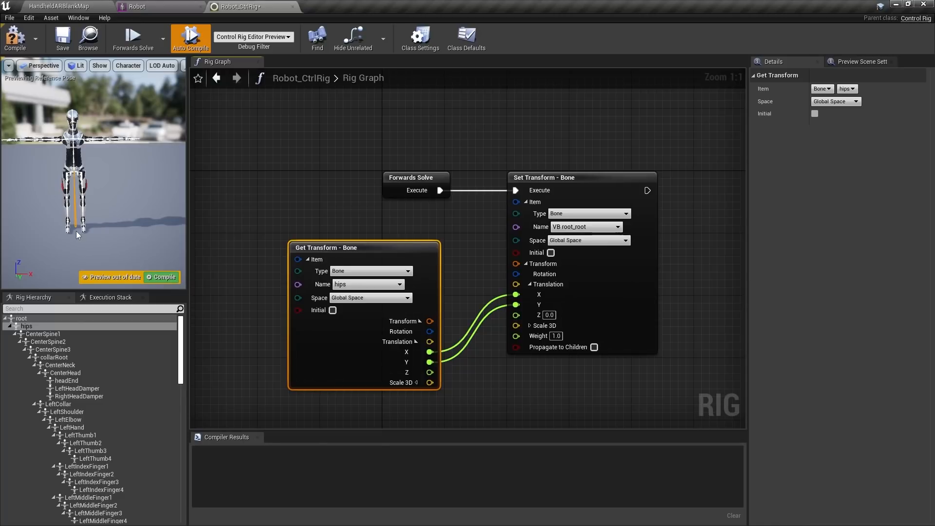
{"action": "right_click_drag", "start_coordinate": [616, 190], "coordinate": [539, 164]}
{"action": "left_click_drag", "start_coordinate": [510, 151], "coordinate": [644, 154]}
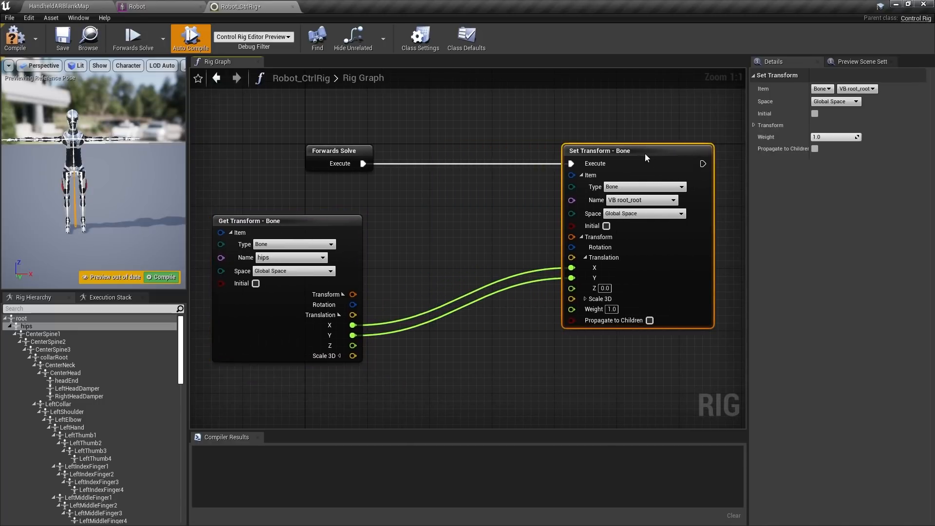
{"action": "right_click_drag", "start_coordinate": [290, 319], "coordinate": [262, 284]}
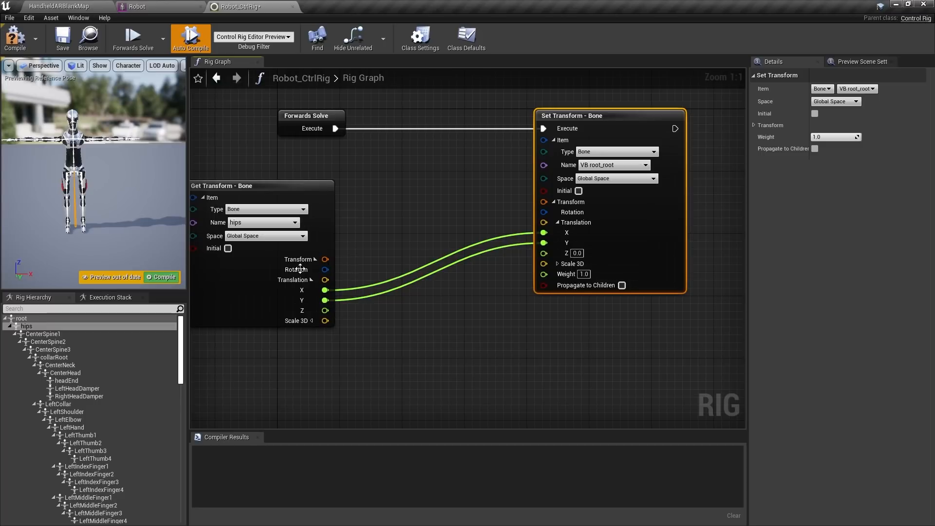
{"action": "left_click_drag", "start_coordinate": [325, 270], "coordinate": [361, 200]}
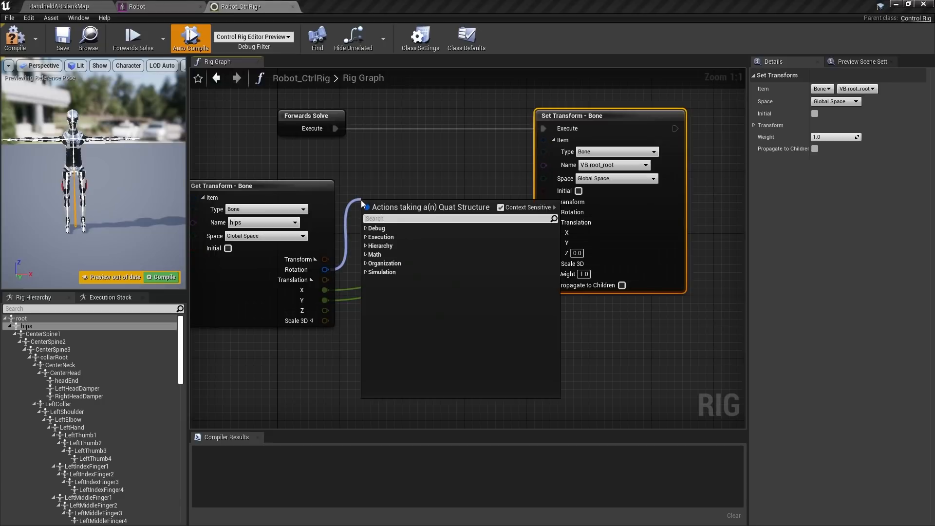
Add a To Rotator node fed by the hips rotation and expand it into X, Y, Z
{"action": "type", "text": "rot"}
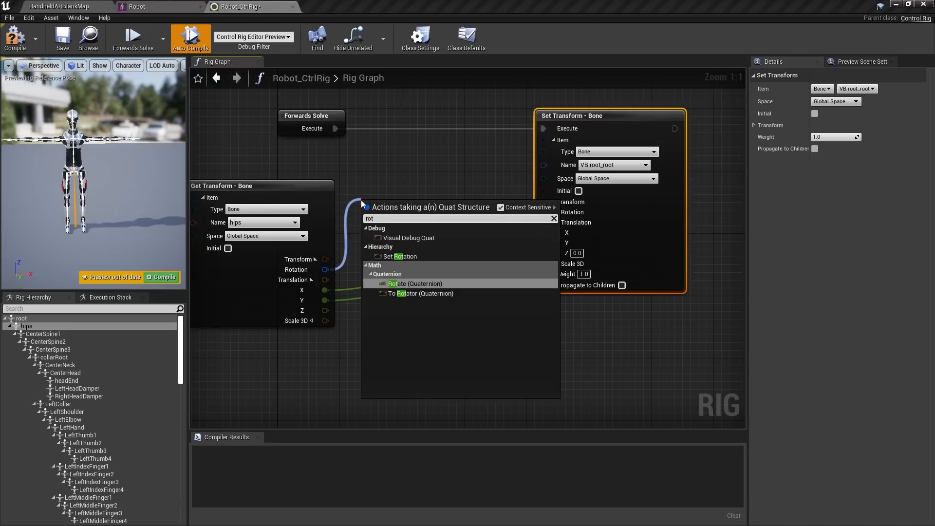
{"action": "left_click", "coordinate": [405, 293]}
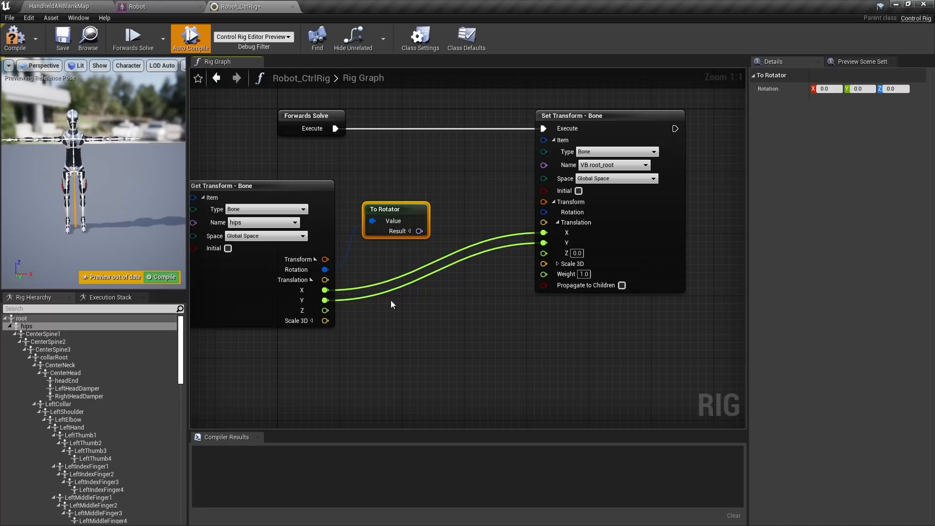
{"action": "right_click_drag", "start_coordinate": [470, 275], "coordinate": [415, 255]}
{"action": "left_click", "coordinate": [382, 234]}
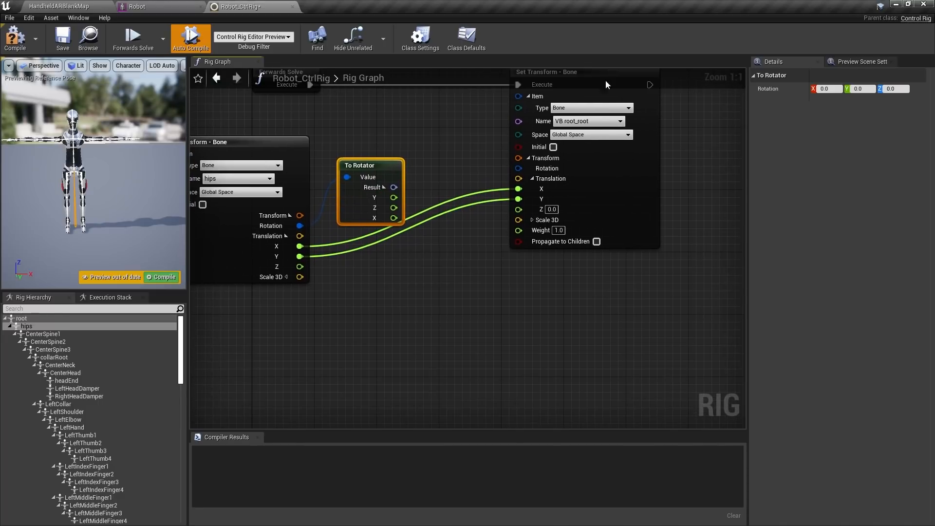
{"action": "right_click_drag", "start_coordinate": [606, 84], "coordinate": [559, 146]}
{"action": "left_click_drag", "start_coordinate": [527, 145], "coordinate": [603, 146]}
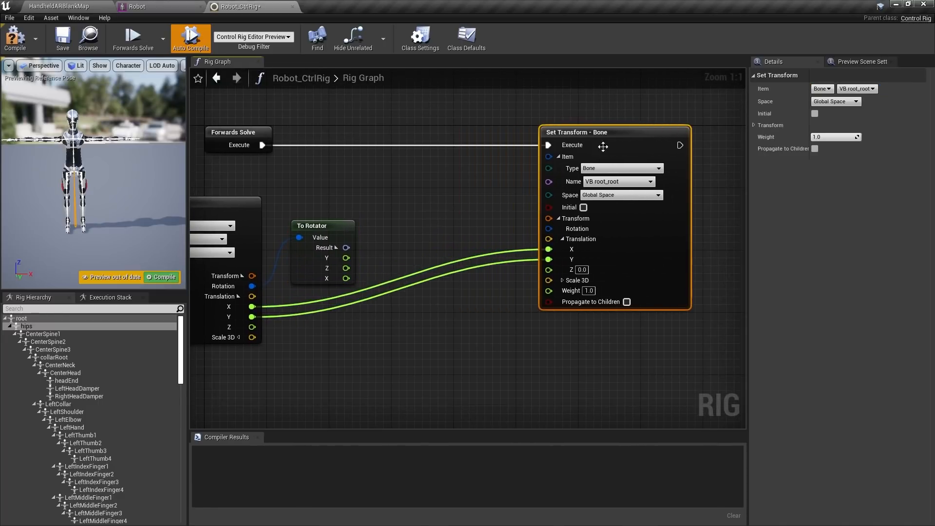
{"action": "left_click_drag", "start_coordinate": [345, 268], "coordinate": [405, 228]}
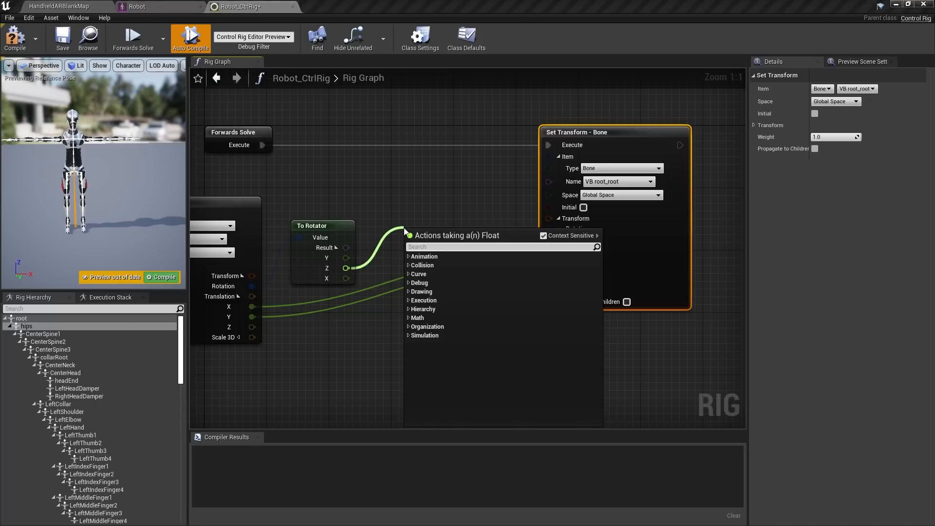
Add a From Rotator taking To Rotator's Z, with its result plugged into VB root_root's Rotation
{"action": "type", "text": "rot"}
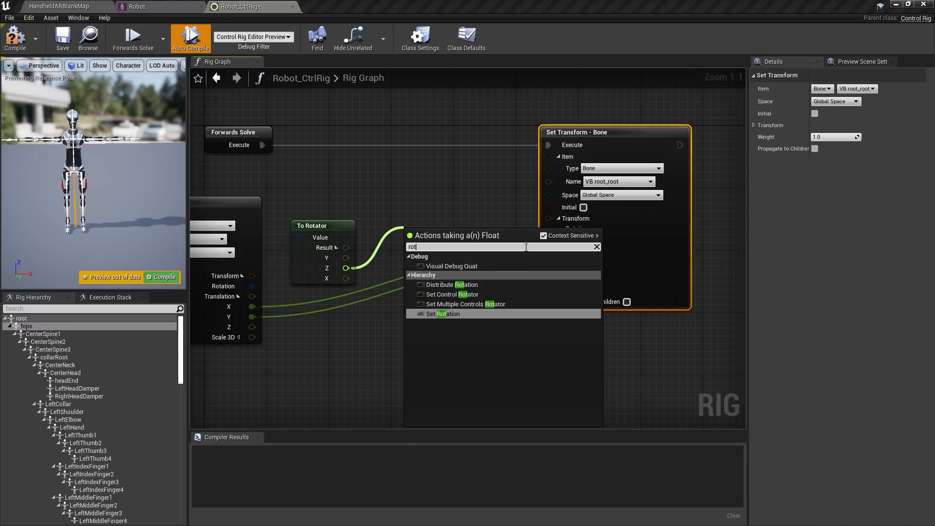
{"action": "left_click", "coordinate": [543, 236]}
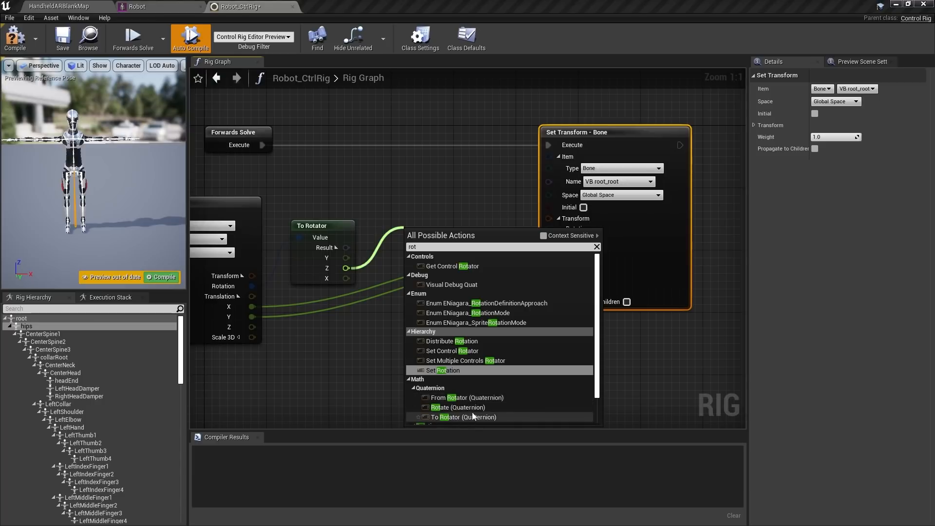
{"action": "left_click", "coordinate": [467, 397]}
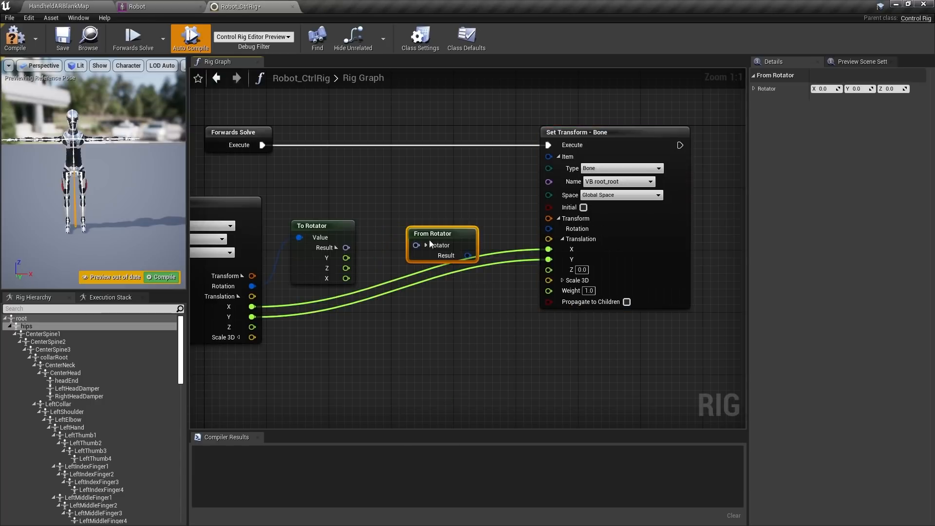
{"action": "left_click_drag", "start_coordinate": [426, 252], "coordinate": [418, 220]}
{"action": "left_click", "coordinate": [418, 214]}
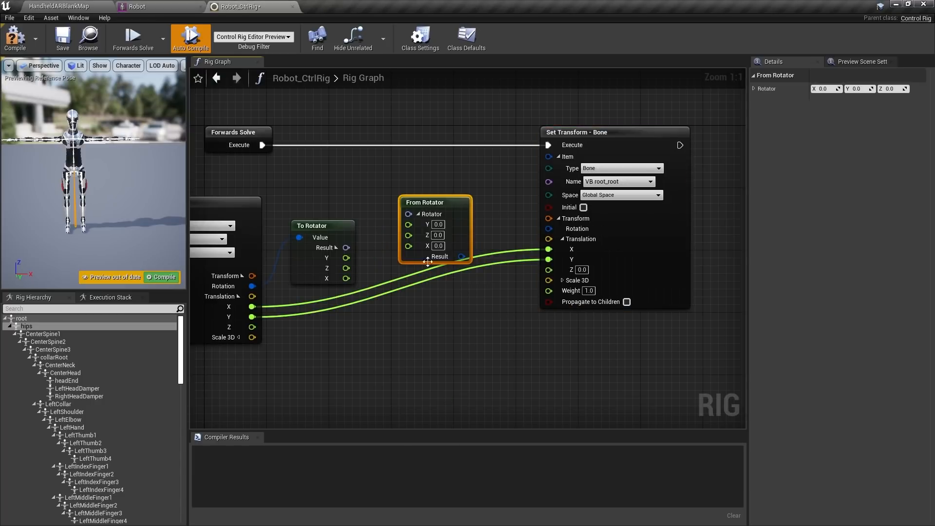
{"action": "left_click_drag", "start_coordinate": [346, 267], "coordinate": [409, 235]}
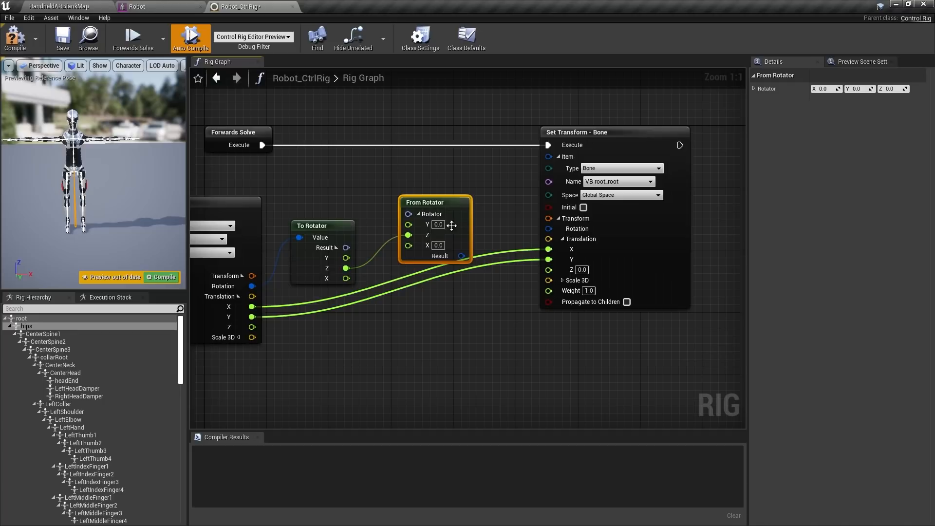
{"action": "right_click_drag", "start_coordinate": [456, 192], "coordinate": [410, 154]}
{"action": "left_click_drag", "start_coordinate": [396, 163], "coordinate": [395, 140]}
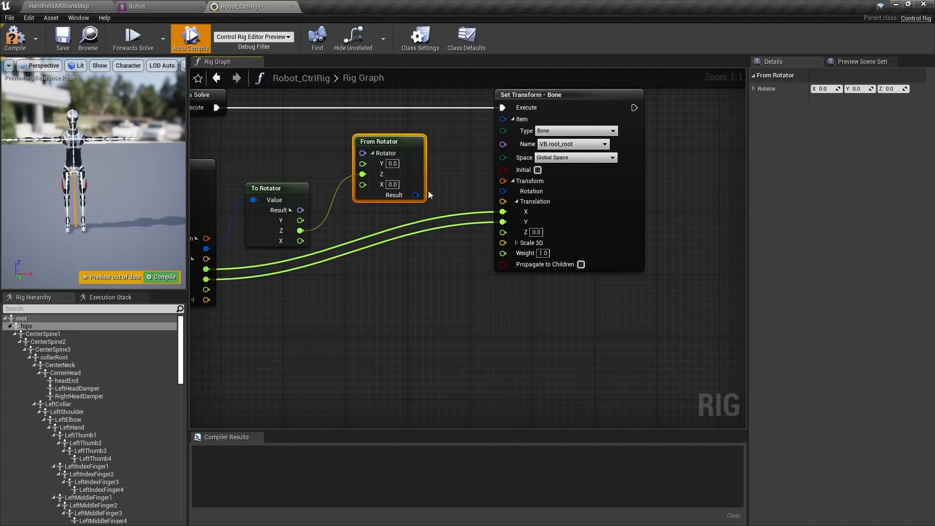
{"action": "left_click_drag", "start_coordinate": [415, 195], "coordinate": [503, 191]}
Compile the control rig
{"action": "right_click_drag", "start_coordinate": [391, 305], "coordinate": [515, 325]}
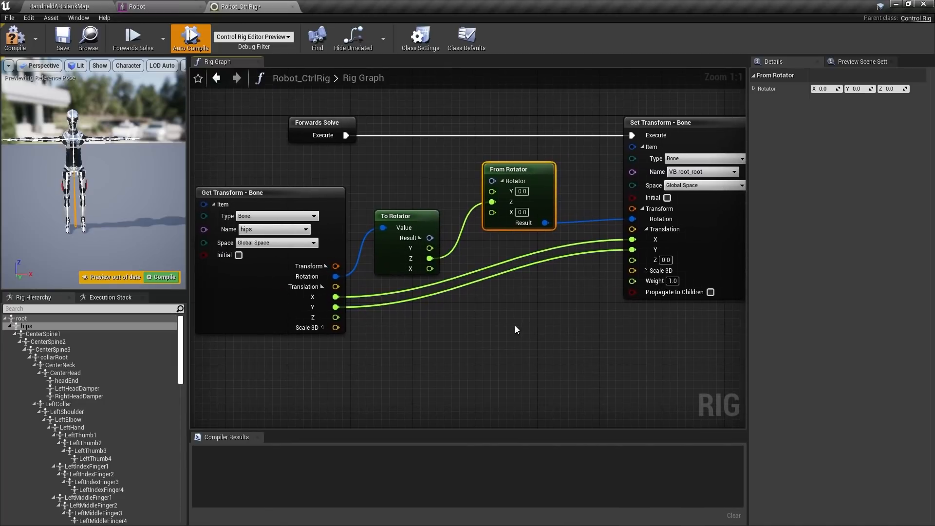
{"action": "scroll", "coordinate": [515, 325], "scroll_direction": "down", "scroll_amount": 1}
{"action": "left_click", "coordinate": [16, 38]}
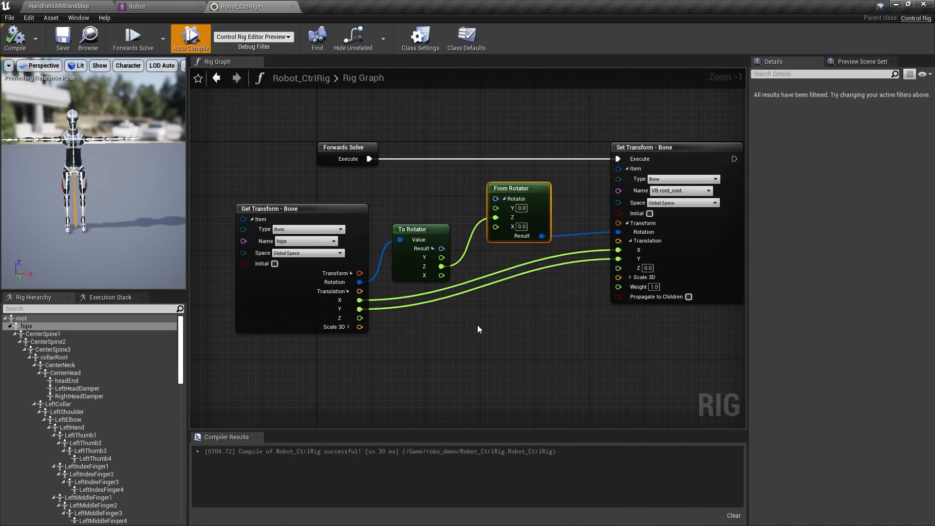
Duplicate the four-node hips-to-root_root chain and move the copy aside
{"action": "scroll", "coordinate": [412, 321], "scroll_direction": "down", "scroll_amount": 1}
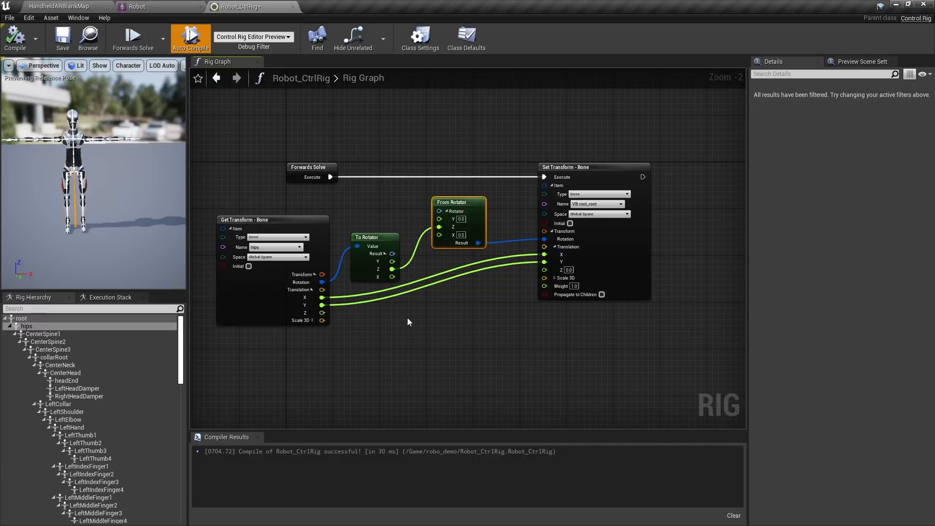
{"action": "scroll", "coordinate": [431, 332], "scroll_direction": "down", "scroll_amount": 1}
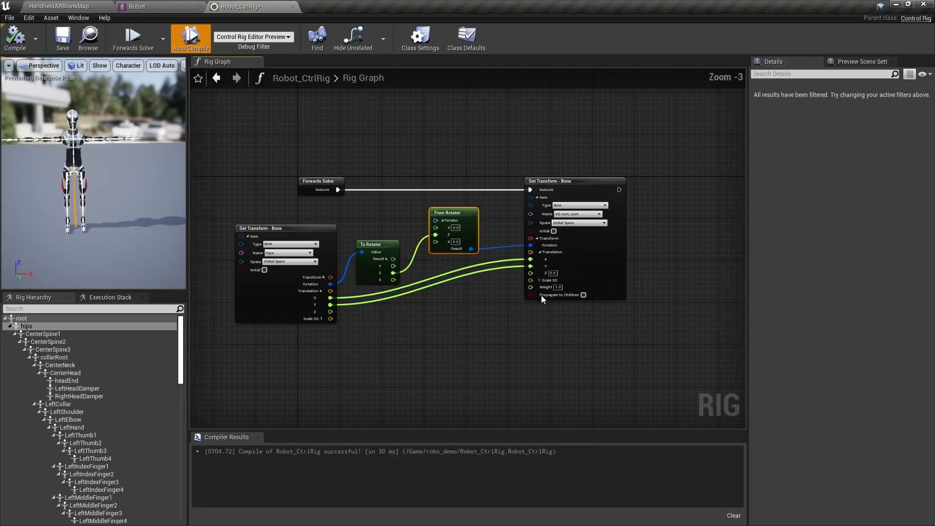
{"action": "left_click_drag", "start_coordinate": [656, 351], "coordinate": [257, 201]}
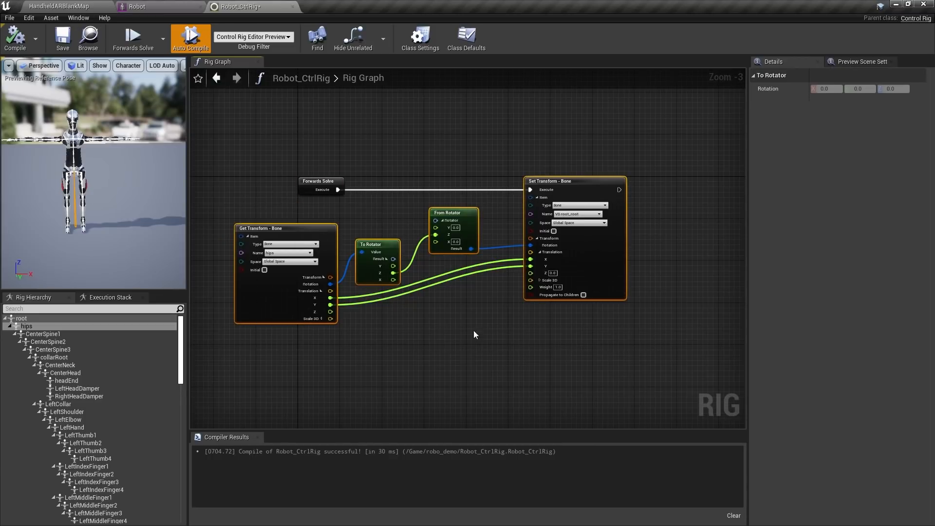
{"action": "right_click_drag", "start_coordinate": [474, 330], "coordinate": [428, 288]}
{"action": "key", "text": "ctrl+v"}
{"action": "left_click_drag", "start_coordinate": [603, 294], "coordinate": [527, 148]}
{"action": "right_click_drag", "start_coordinate": [299, 193], "coordinate": [472, 244]}
{"action": "left_click", "coordinate": [405, 213]}
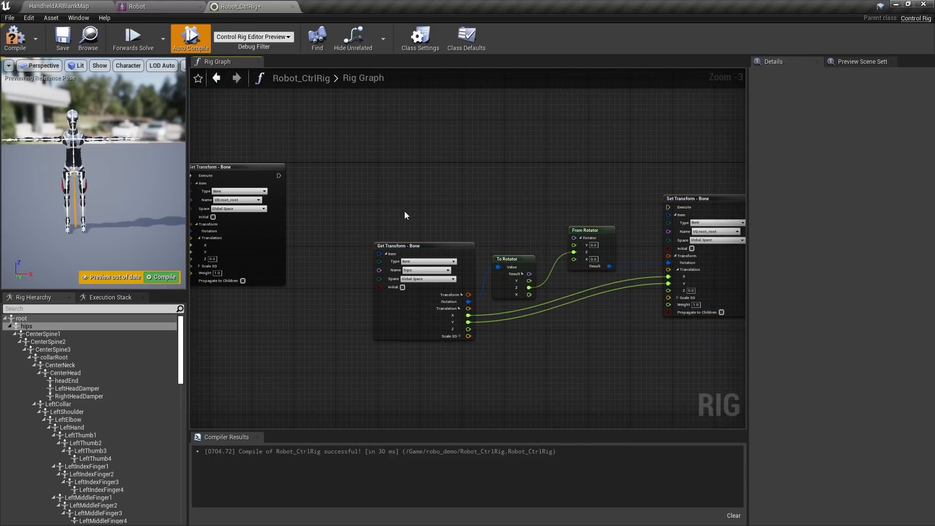
{"action": "scroll", "coordinate": [402, 184], "scroll_direction": "up", "scroll_amount": 2}
{"action": "right_click_drag", "start_coordinate": [400, 215], "coordinate": [318, 118]}
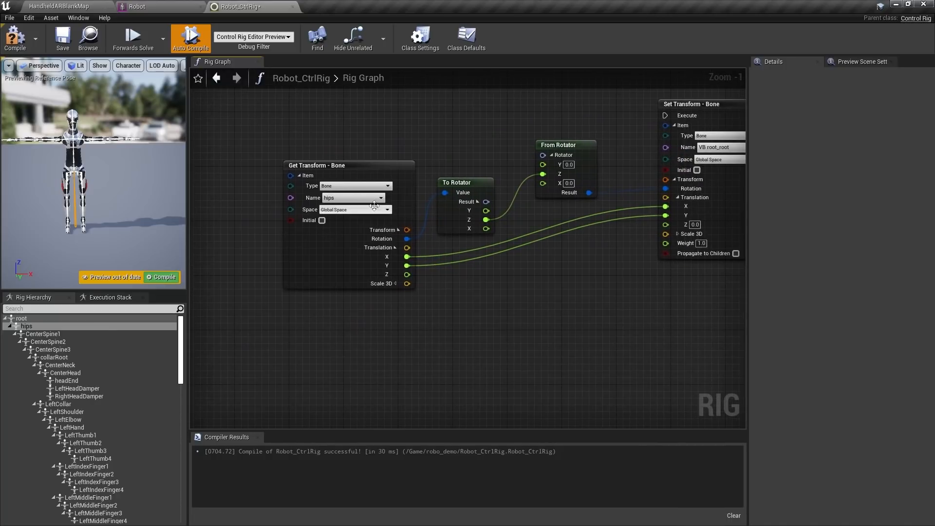
Set the copy's Get Transform bone to LeftToe1 and Set Transform bone to VB LeftToe1_LeftToe1
{"action": "left_click", "coordinate": [339, 196]}
{"action": "type", "text": "toe"}
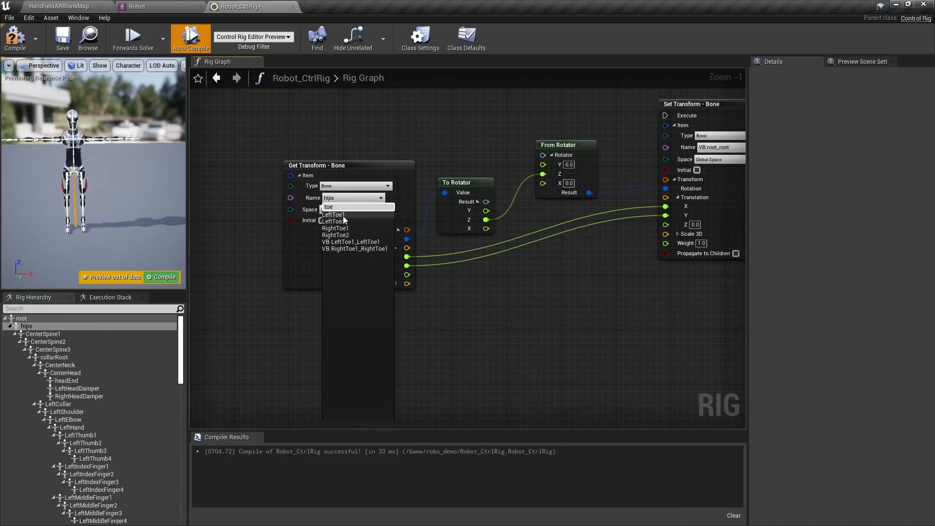
{"action": "left_click", "coordinate": [343, 216]}
{"action": "right_click_drag", "start_coordinate": [558, 283], "coordinate": [335, 294]}
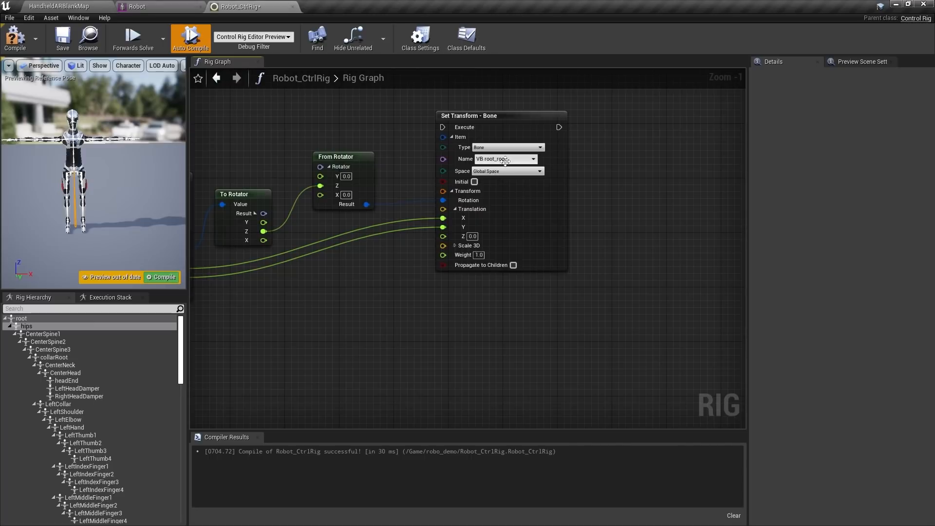
{"action": "left_click", "coordinate": [505, 159]}
{"action": "type", "text": "toe"}
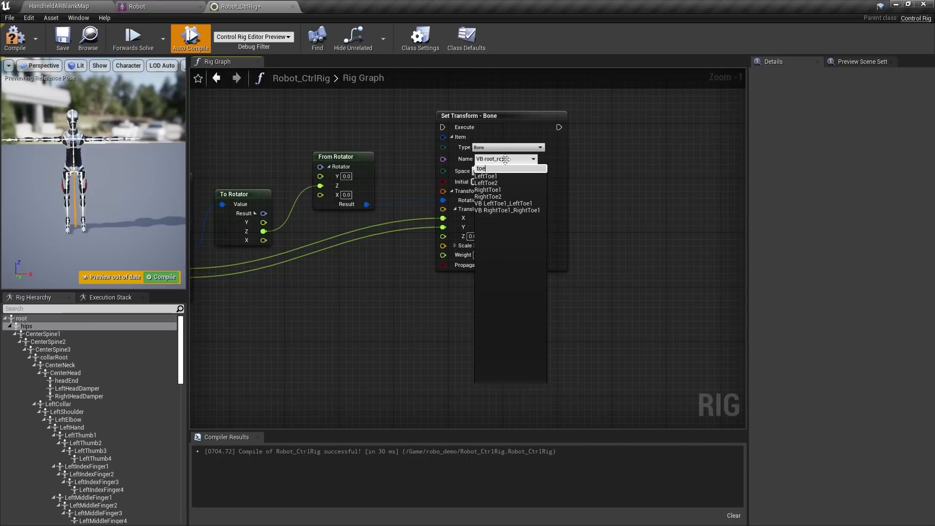
{"action": "left_click", "coordinate": [507, 204]}
Wire the LeftToe1 Set Transform's Execute after VB root_root's Set Transform
{"action": "right_click_drag", "start_coordinate": [390, 265], "coordinate": [539, 283]}
{"action": "scroll", "coordinate": [341, 158], "scroll_direction": "down", "scroll_amount": 2}
{"action": "right_click_drag", "start_coordinate": [335, 157], "coordinate": [463, 192]}
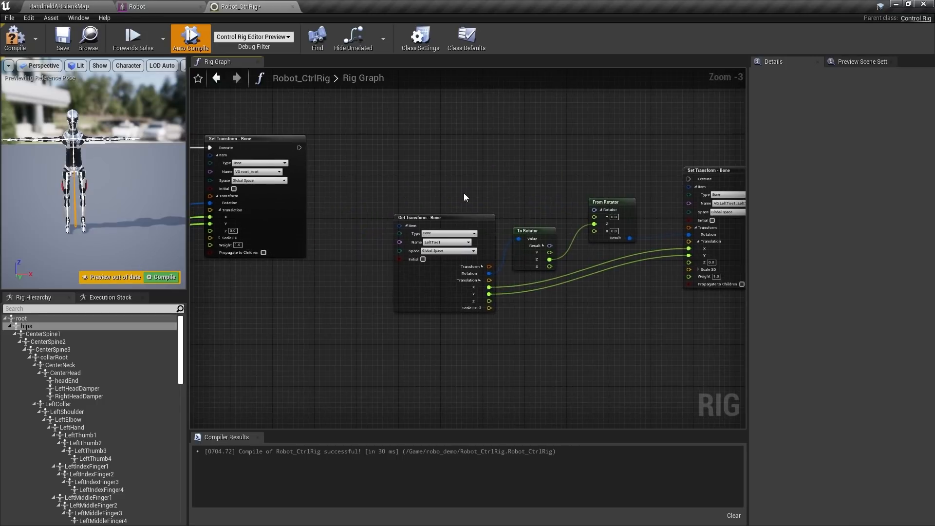
{"action": "left_click_drag", "start_coordinate": [300, 148], "coordinate": [688, 179]}
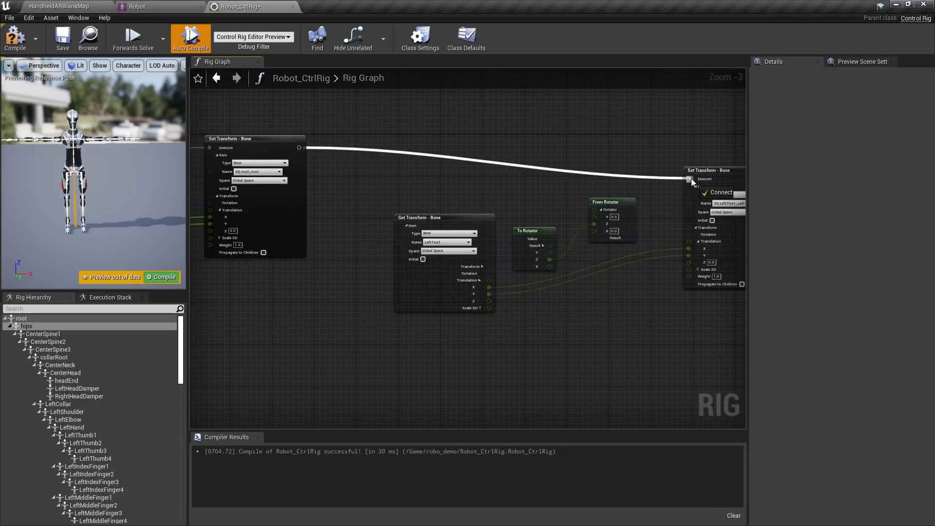
{"action": "right_click_drag", "start_coordinate": [500, 167], "coordinate": [367, 148]}
{"action": "left_click", "coordinate": [602, 131]}
{"action": "mouse_move", "coordinate": [608, 149]}
{"action": "left_mouse_down"}
{"action": "mouse_move", "coordinate": [607, 130]}
{"action": "mouse_move", "coordinate": [607, 137]}
{"action": "left_mouse_up"}
{"action": "right_click_drag", "start_coordinate": [592, 268], "coordinate": [543, 230]}
{"action": "left_click_drag", "start_coordinate": [601, 320], "coordinate": [224, 163]}
Paste another copy of the four-node chain beside the LeftToe1 chain
{"action": "key", "text": "ctrl+v"}
{"action": "right_click_drag", "start_coordinate": [699, 274], "coordinate": [540, 272]}
{"action": "left_click_drag", "start_coordinate": [320, 242], "coordinate": [660, 125]}
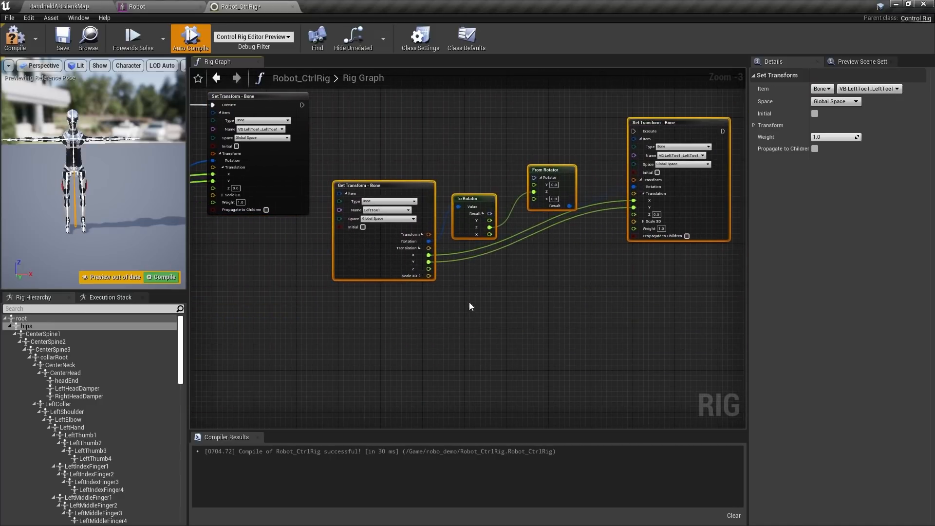
{"action": "scroll", "coordinate": [469, 302], "scroll_direction": "up", "scroll_amount": 2}
Set the new Get Transform bone to RightToe1 and Set Transform bone to VB RightToe1_RightToe1
{"action": "left_click", "coordinate": [359, 183]}
{"action": "type", "text": "to"}
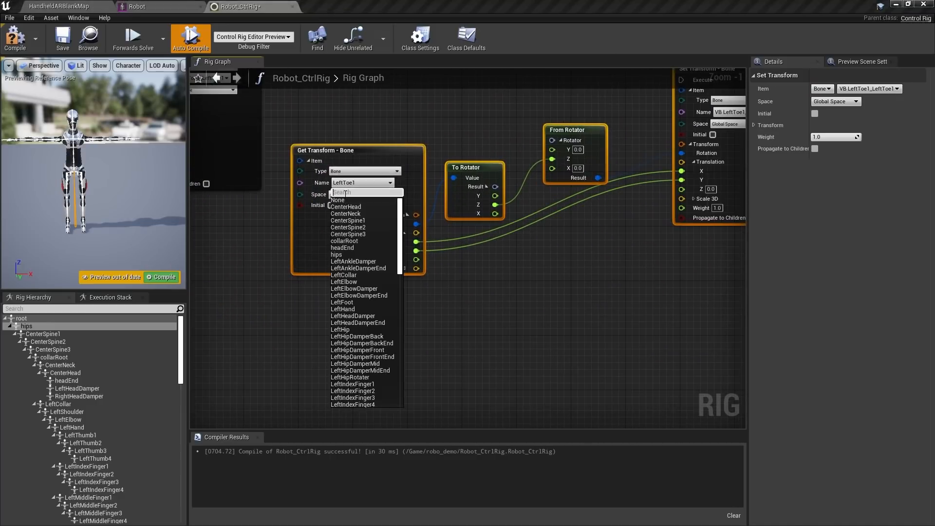
{"action": "type", "text": "e"}
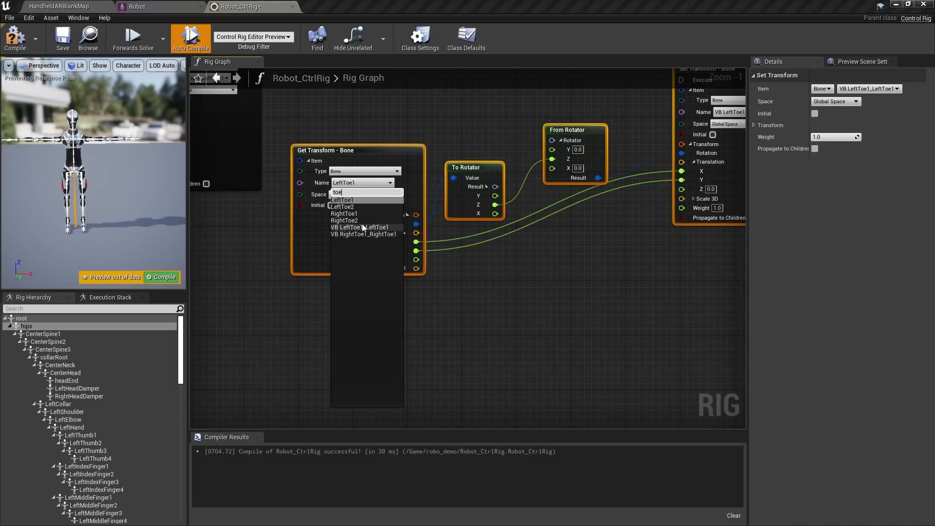
{"action": "left_click", "coordinate": [344, 213]}
{"action": "right_click_drag", "start_coordinate": [568, 256], "coordinate": [315, 302]}
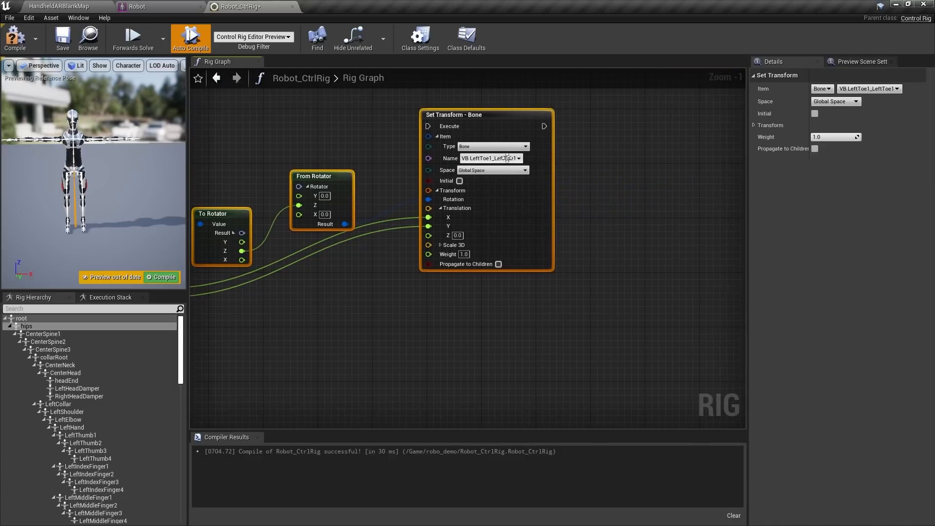
{"action": "left_click", "coordinate": [507, 159]}
{"action": "type", "text": "toe"}
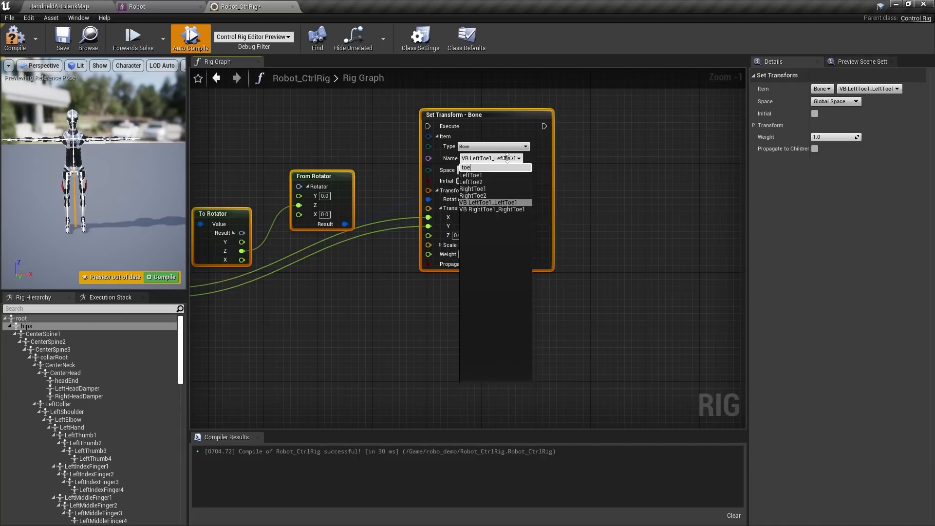
{"action": "left_click", "coordinate": [485, 209]}
Wire the RightToe1 Set Transform's Execute after the LeftToe1 Set Transform and align it
{"action": "right_click_drag", "start_coordinate": [400, 282], "coordinate": [544, 295]}
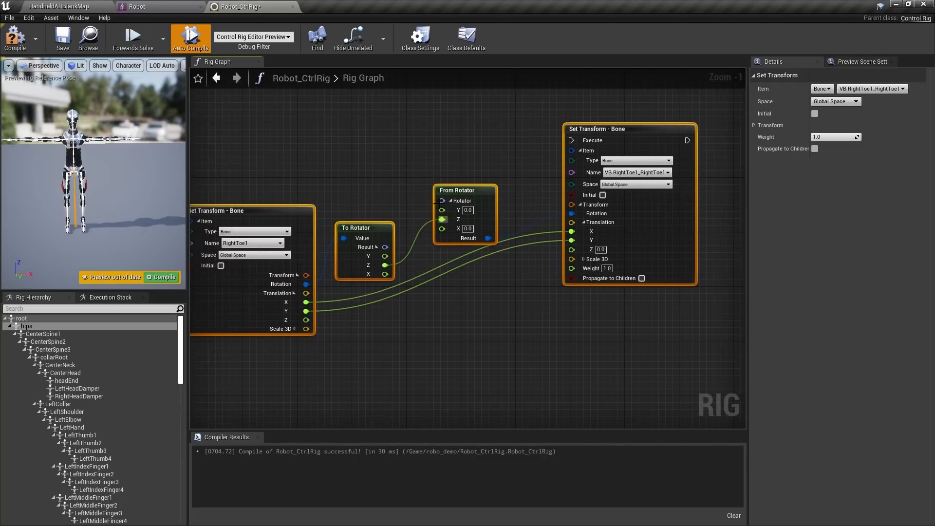
{"action": "right_click_drag", "start_coordinate": [407, 161], "coordinate": [455, 211]}
{"action": "scroll", "coordinate": [455, 211], "scroll_direction": "down", "scroll_amount": 1}
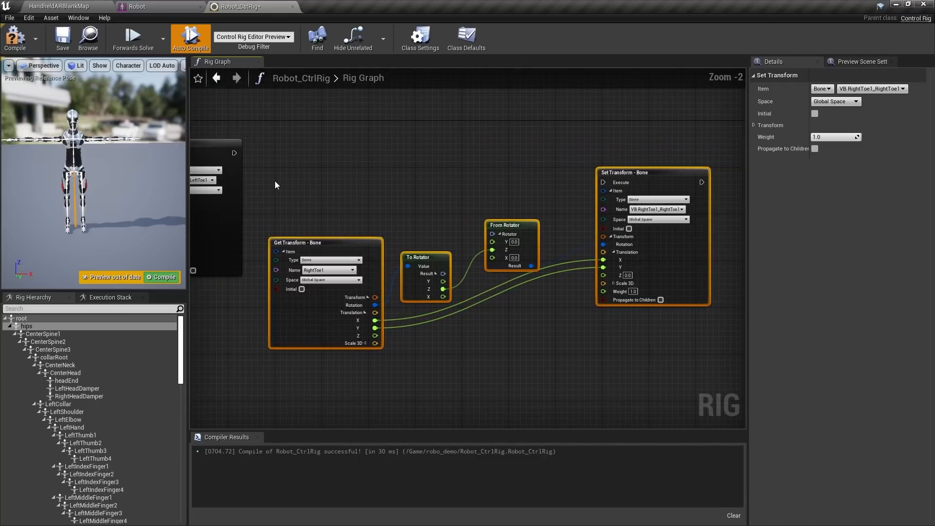
{"action": "left_click_drag", "start_coordinate": [234, 153], "coordinate": [604, 184]}
{"action": "right_click_drag", "start_coordinate": [485, 151], "coordinate": [547, 150]}
{"action": "mouse_move", "coordinate": [674, 167]}
{"action": "left_mouse_down"}
{"action": "mouse_move", "coordinate": [674, 144]}
{"action": "mouse_move", "coordinate": [668, 156]}
{"action": "left_mouse_up"}
Compile and save the control rig, then return to the HandheldARBlankMap level
{"action": "left_click", "coordinate": [368, 144]}
{"action": "right_click_drag", "start_coordinate": [366, 145], "coordinate": [558, 138]}
{"action": "scroll", "coordinate": [476, 149], "scroll_direction": "down", "scroll_amount": 2}
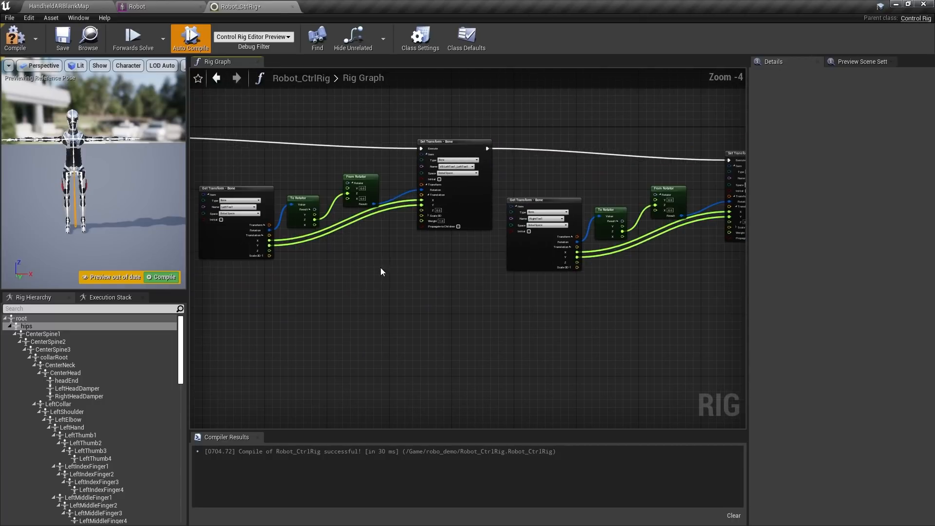
{"action": "right_click_drag", "start_coordinate": [295, 260], "coordinate": [480, 316]}
{"action": "scroll", "coordinate": [480, 316], "scroll_direction": "down", "scroll_amount": 1}
{"action": "right_click_drag", "start_coordinate": [308, 336], "coordinate": [419, 357]}
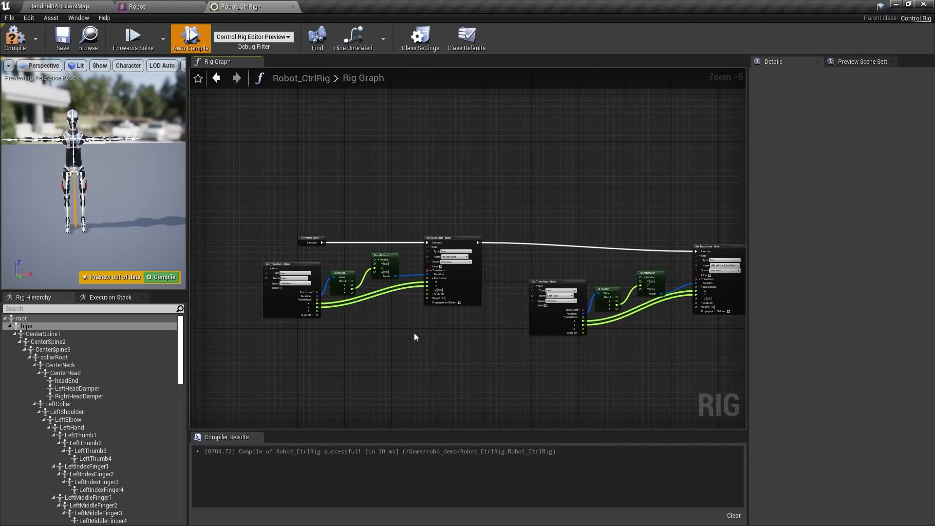
{"action": "left_click", "coordinate": [14, 37]}
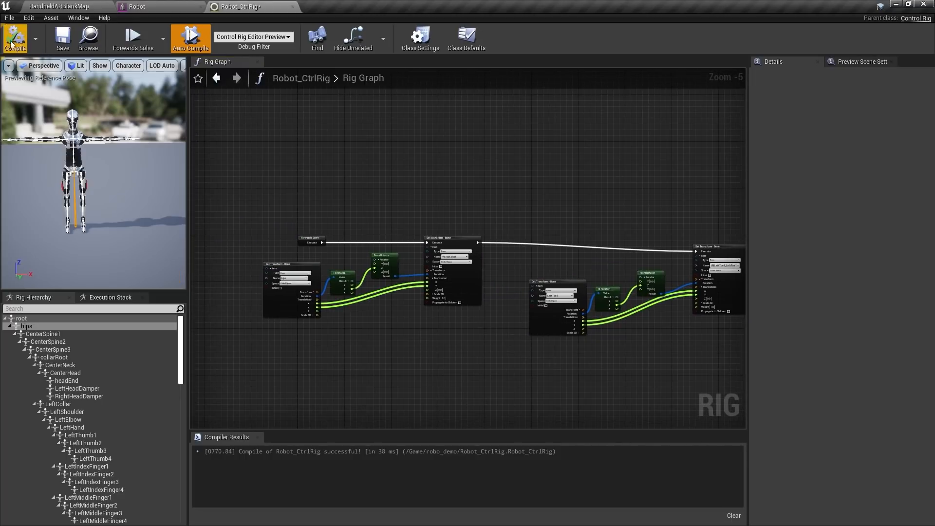
{"action": "left_click", "coordinate": [62, 43]}
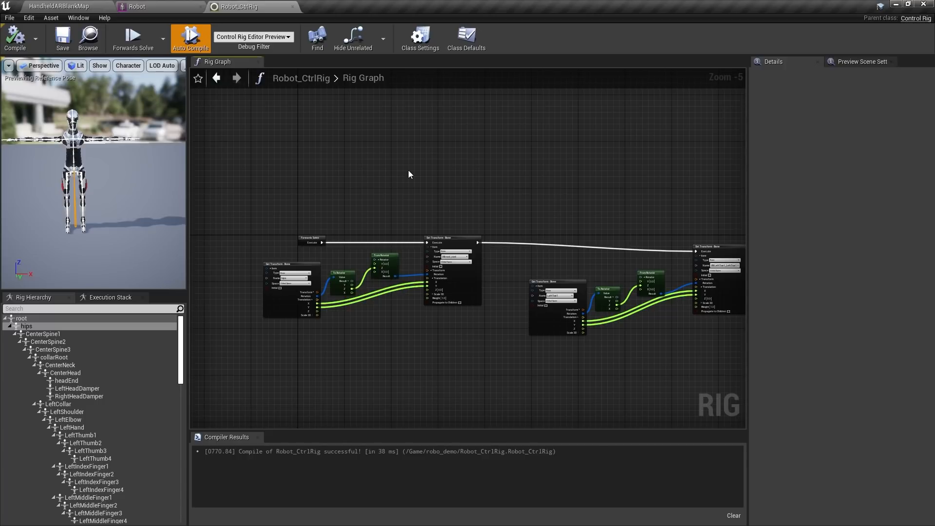
{"action": "left_click", "coordinate": [76, 7]}
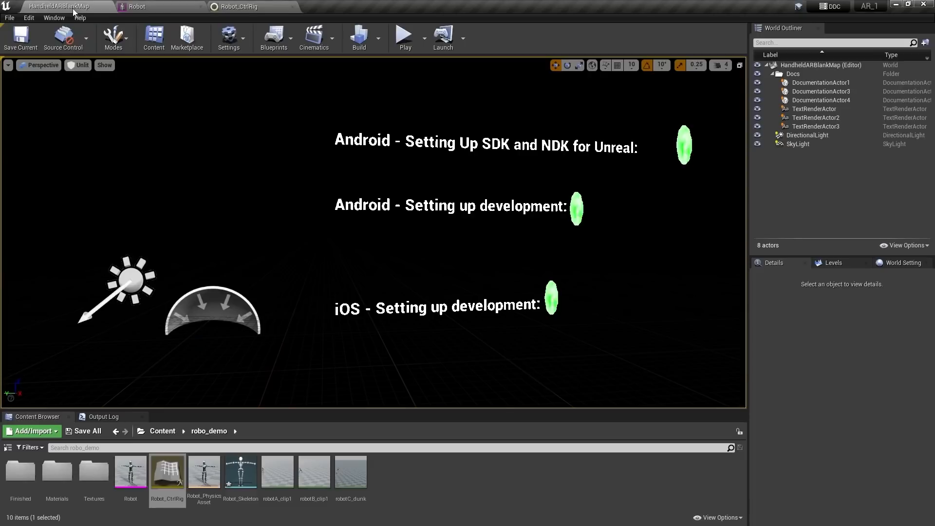
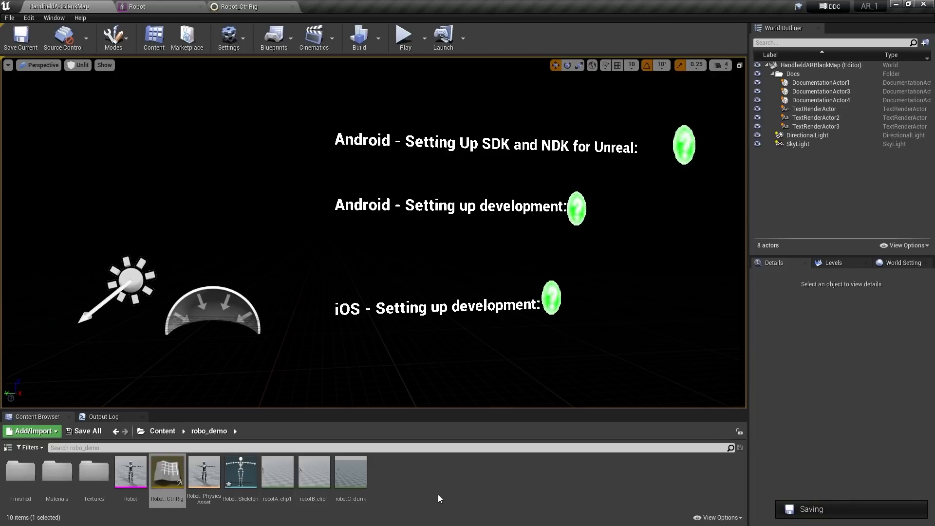
Create a new Animation Blueprint in robo_demo that targets Robot_Skeleton
{"action": "right_click", "coordinate": [393, 480]}
{"action": "mouse_move", "coordinate": [451, 321]}
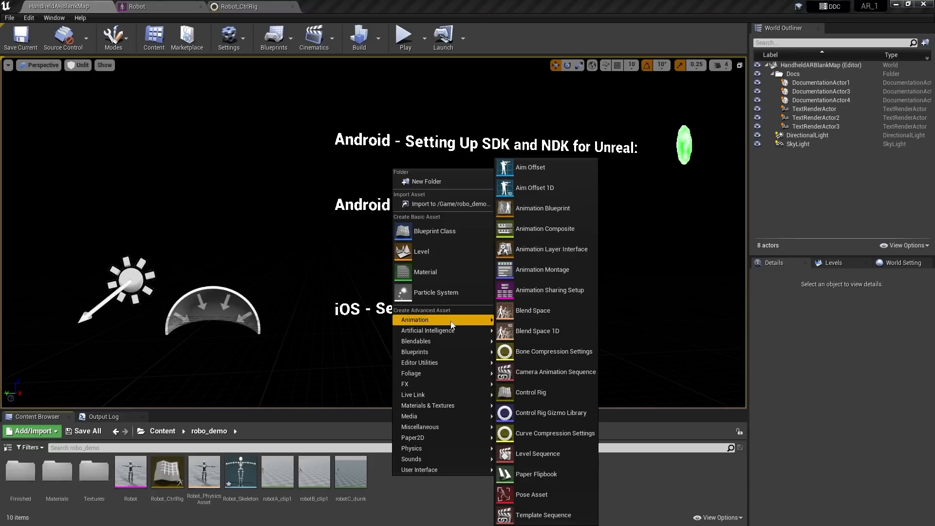
{"action": "left_click", "coordinate": [555, 208]}
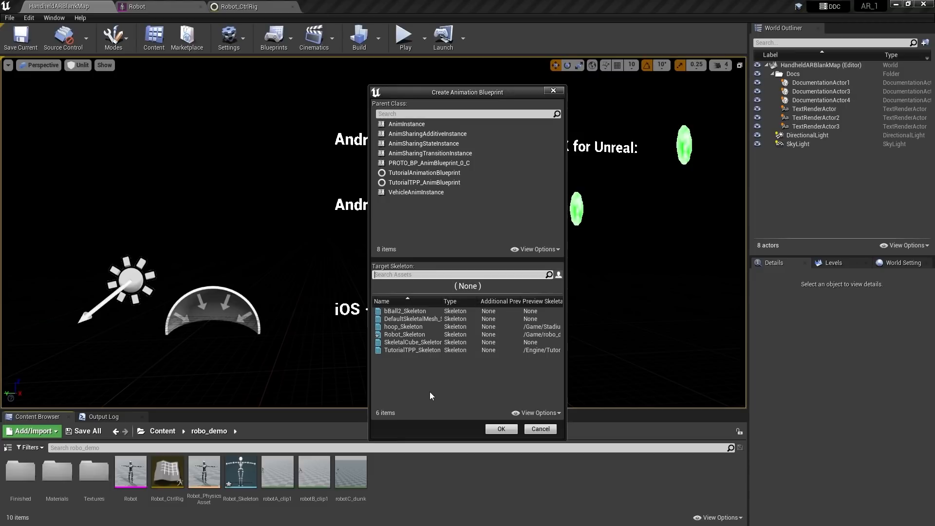
{"action": "left_click", "coordinate": [398, 335]}
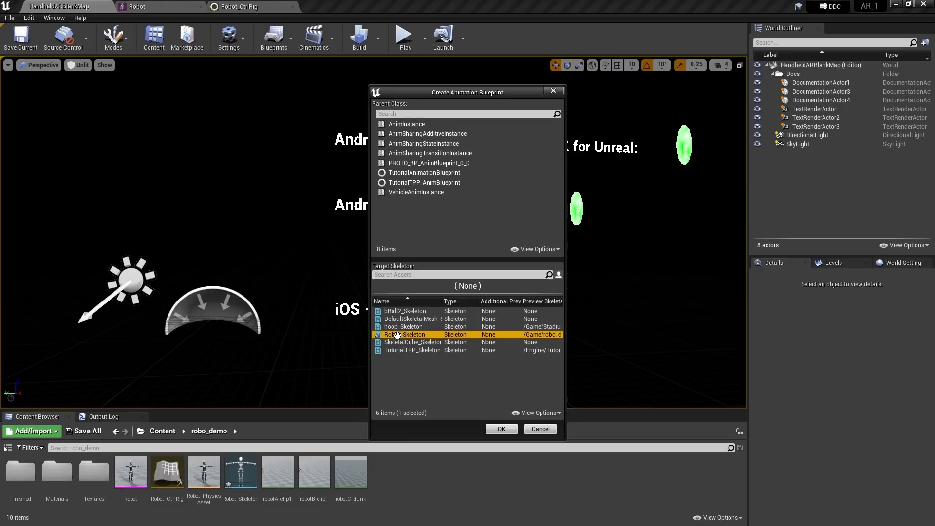
{"action": "left_click", "coordinate": [501, 431]}
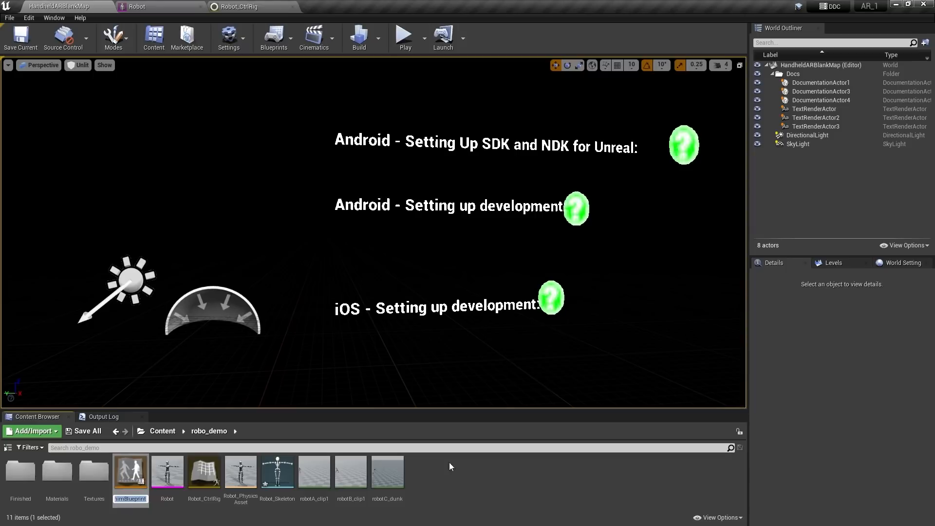
Name the new Animation Blueprint APB_RobotA and open it for editing
{"action": "key", "text": "Return"}
{"action": "key", "text": "End"}
{"action": "key", "text": "BackSpace"}
{"action": "key", "text": "ctrl+a"}
{"action": "key", "text": "BackSpace"}
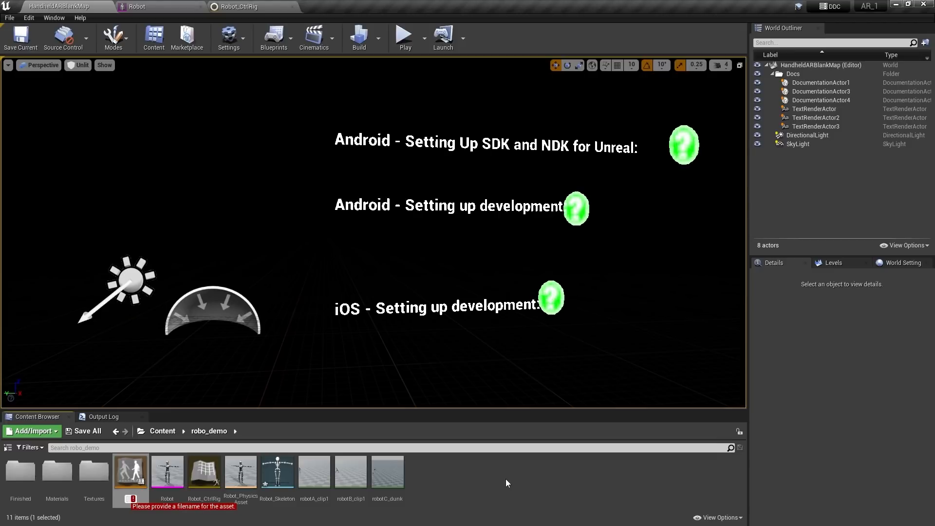
{"action": "type", "text": "AP"}
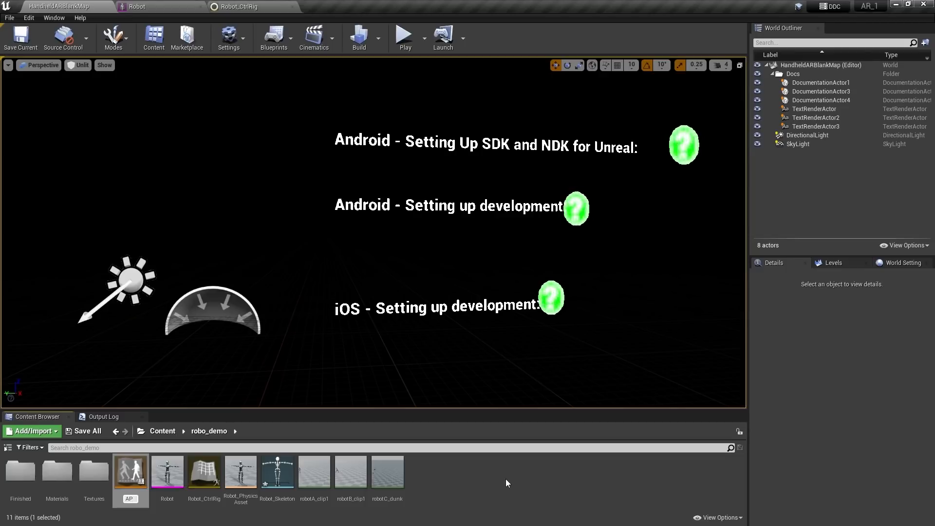
{"action": "type", "text": "B_RobtA"}
{"action": "left_click", "coordinate": [509, 475]}
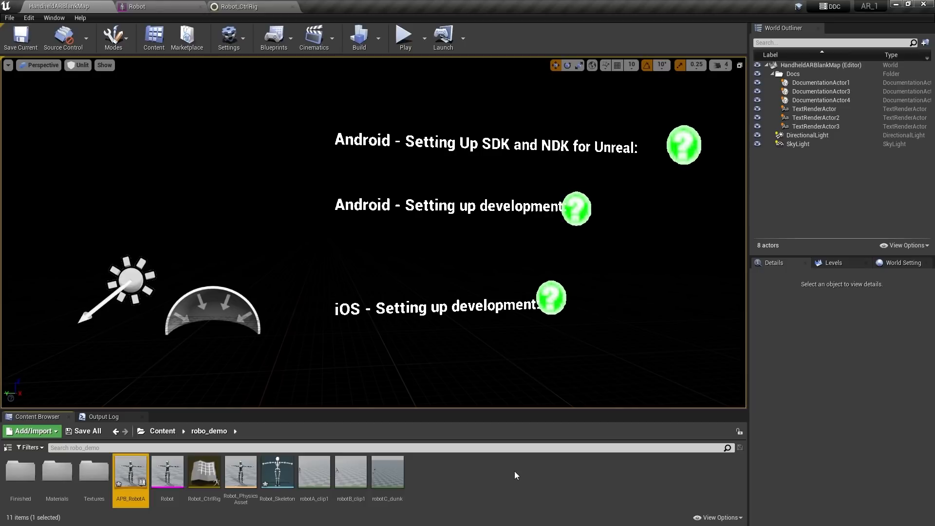
{"action": "double_click", "coordinate": [133, 463]}
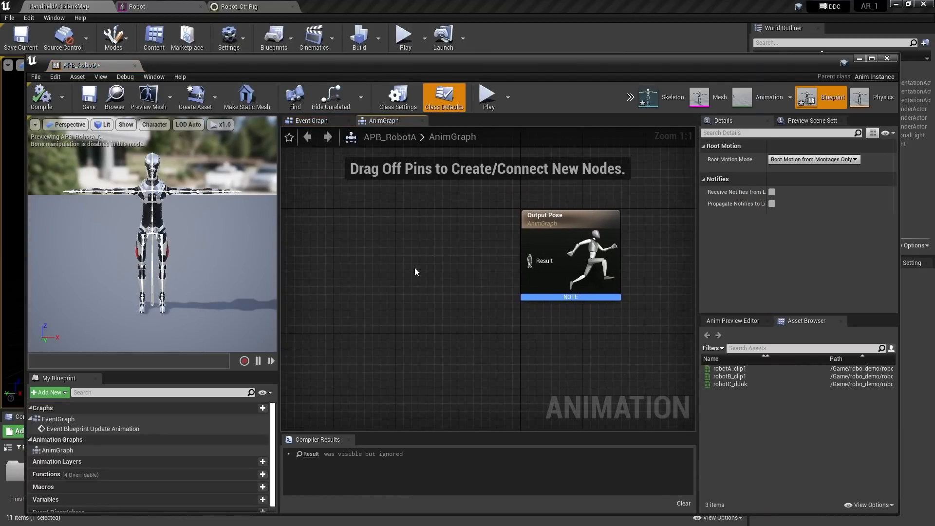
Add a Control Rig node to the AnimGraph with Control Rig Class Robot_CtrlRig
{"action": "right_click", "coordinate": [342, 239]}
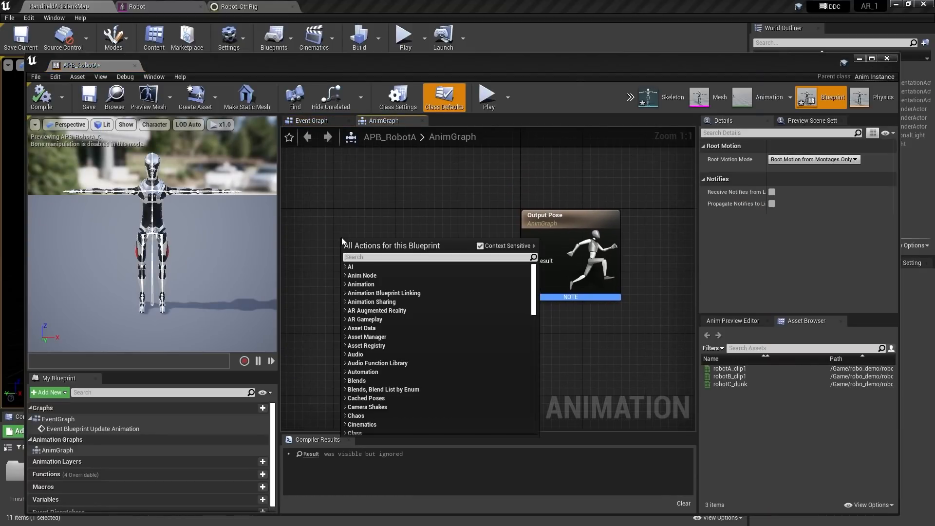
{"action": "type", "text": "con"}
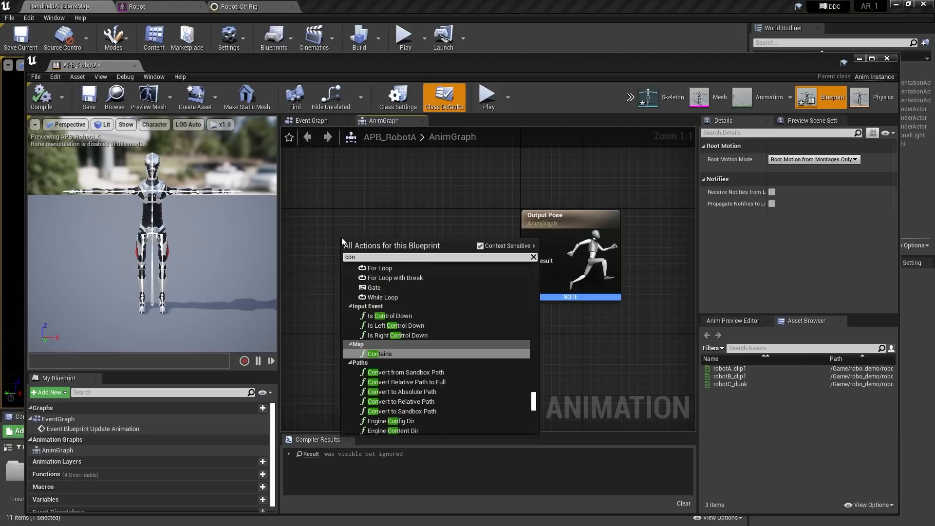
{"action": "type", "text": "tr"}
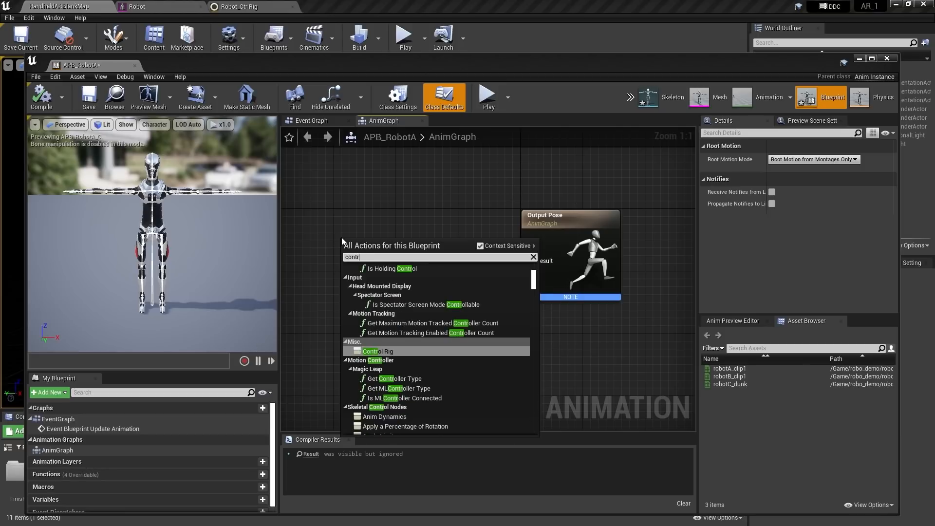
{"action": "key", "text": "Return"}
{"action": "right_click_drag", "start_coordinate": [473, 247], "coordinate": [507, 235]}
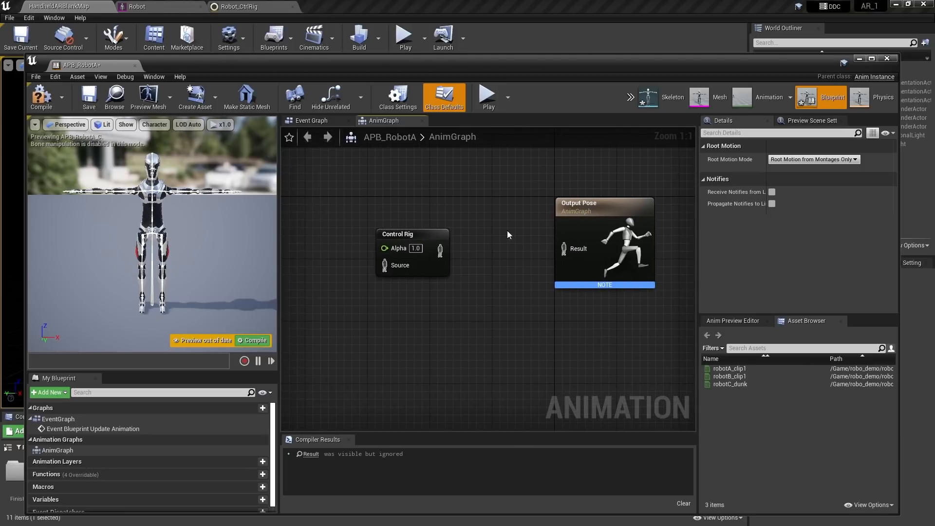
{"action": "left_click", "coordinate": [402, 237]}
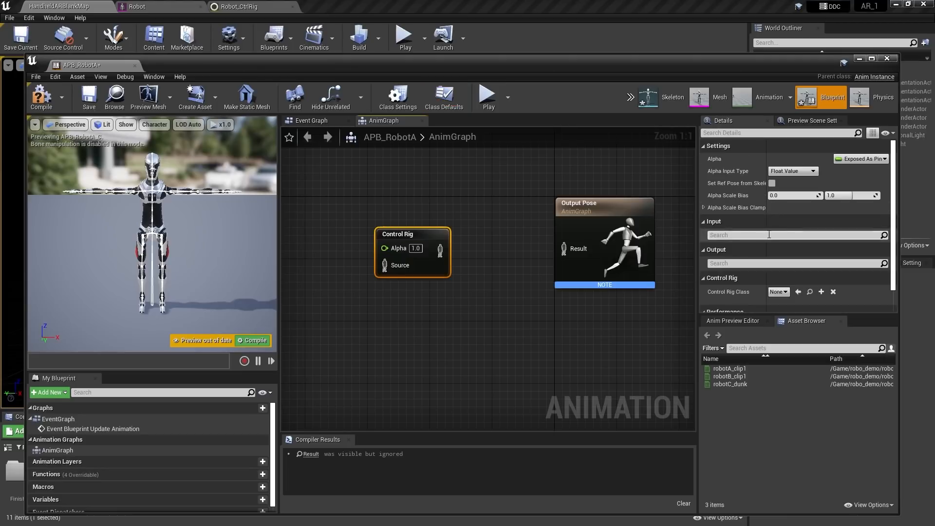
{"action": "scroll", "coordinate": [829, 240], "scroll_direction": "down", "scroll_amount": 1}
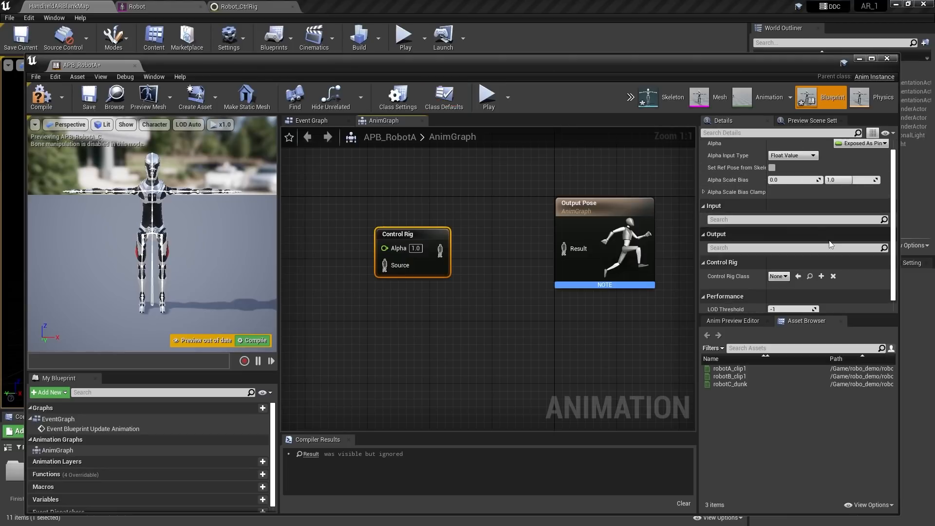
{"action": "left_click", "coordinate": [779, 276]}
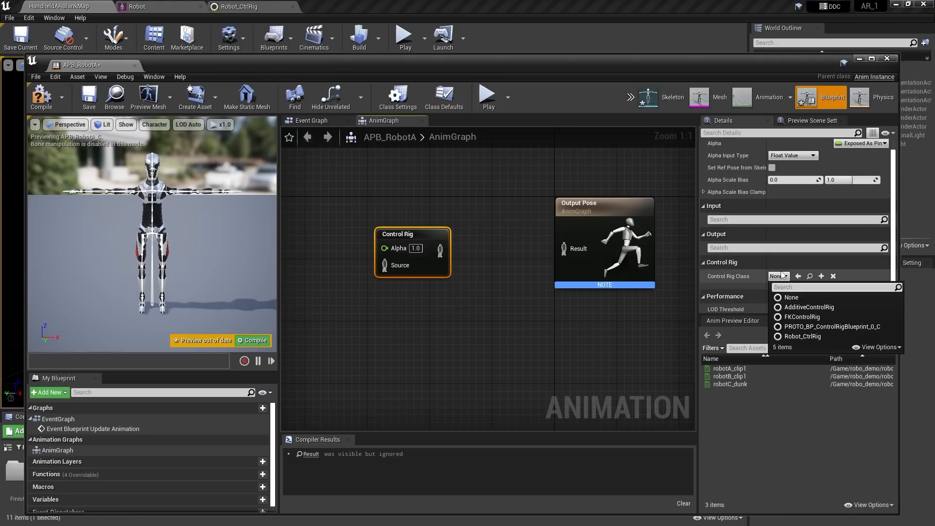
{"action": "left_click", "coordinate": [811, 337]}
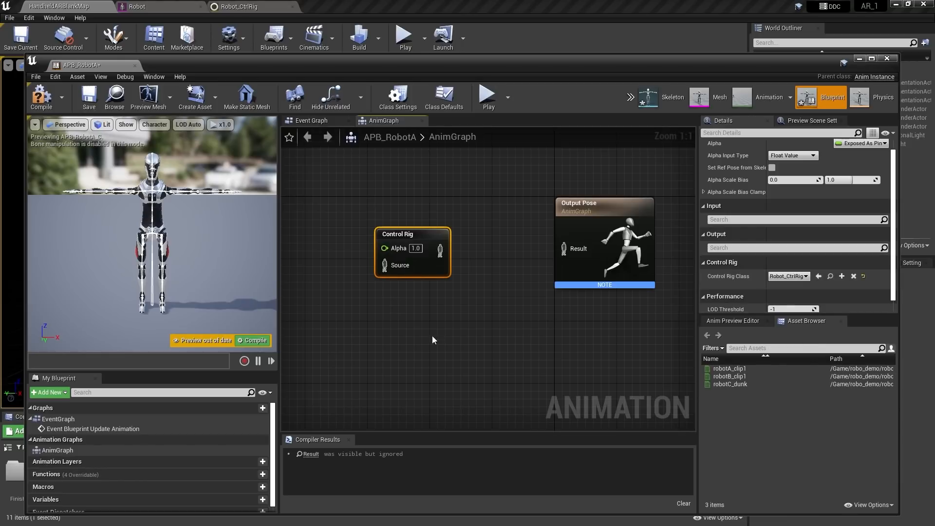
Wire Control Rig into Output Pose, feed its Source from Play robotA_clip1, and compile
{"action": "mouse_move", "coordinate": [433, 339]}
{"action": "right_mouse_down"}
{"action": "mouse_move", "coordinate": [451, 331]}
{"action": "mouse_move", "coordinate": [438, 334]}
{"action": "right_mouse_up"}
{"action": "left_click_drag", "start_coordinate": [444, 246], "coordinate": [568, 251]}
{"action": "right_click_drag", "start_coordinate": [372, 260], "coordinate": [463, 249]}
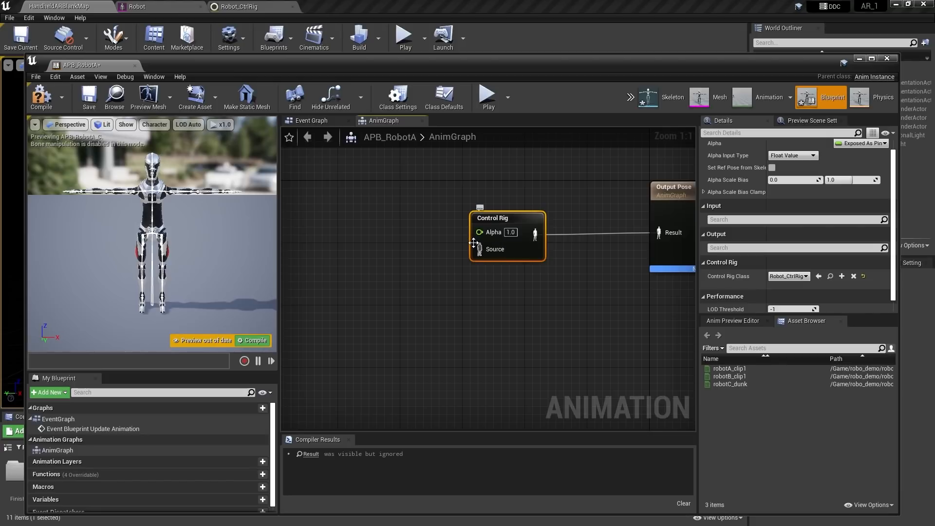
{"action": "left_click_drag", "start_coordinate": [479, 250], "coordinate": [361, 259]}
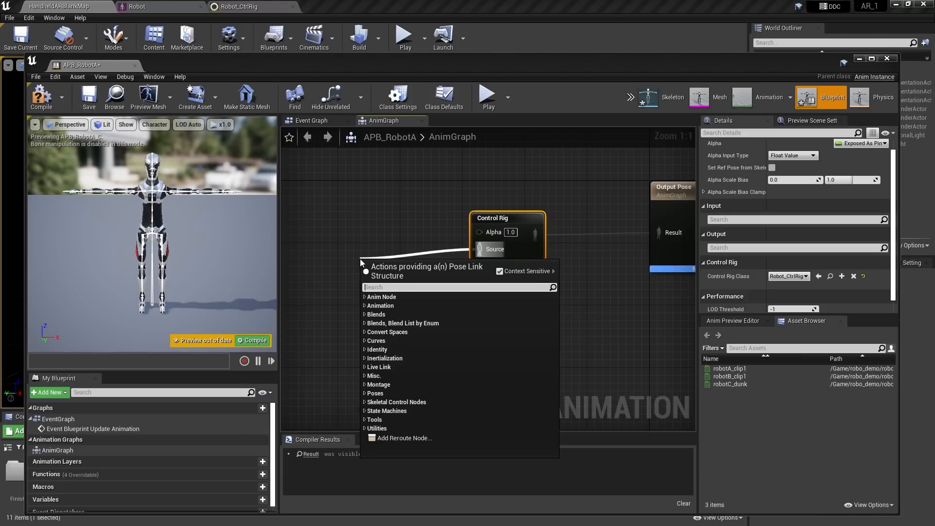
{"action": "type", "text": "pl"}
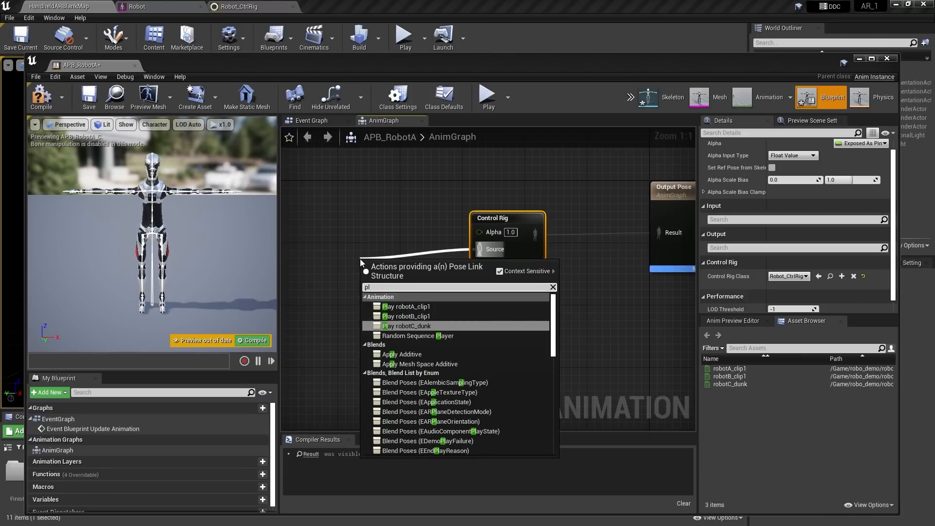
{"action": "key", "text": "Up"}
{"action": "key", "text": "Up"}
{"action": "key", "text": "Return"}
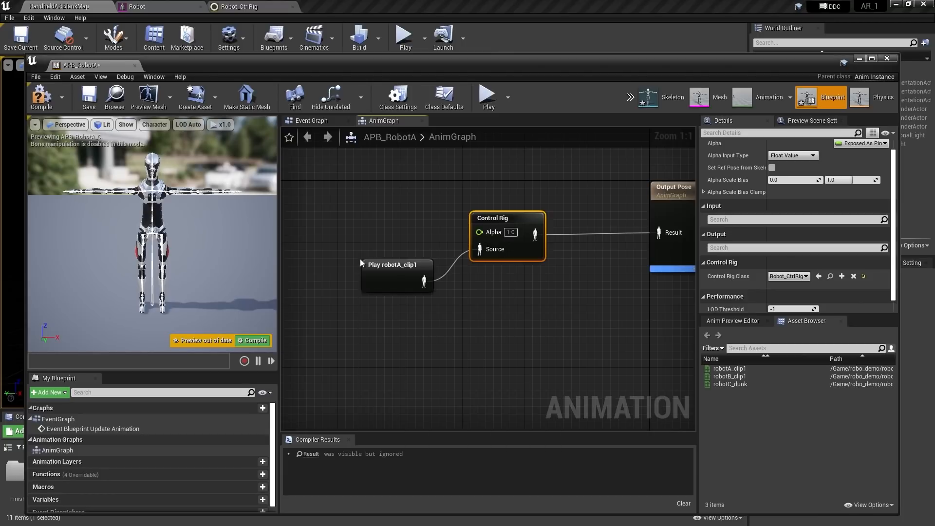
{"action": "right_click_drag", "start_coordinate": [589, 280], "coordinate": [528, 301]}
{"action": "left_click", "coordinate": [41, 95]}
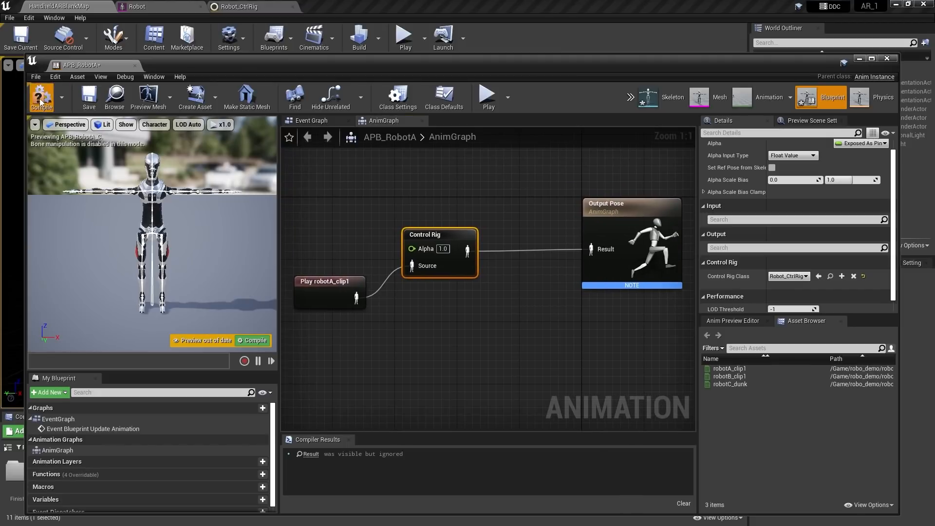
Orbit and fly the preview camera to inspect the robot animating through the control rig
{"action": "right_click_drag", "start_coordinate": [155, 190], "coordinate": [167, 232]}
{"action": "key", "text": "w"}
{"action": "key", "text": "s"}
{"action": "key", "text": "a"}
{"action": "key", "text": "d"}
{"action": "key", "text": "s"}
{"action": "key", "text": "w"}
{"action": "key", "text": "s"}
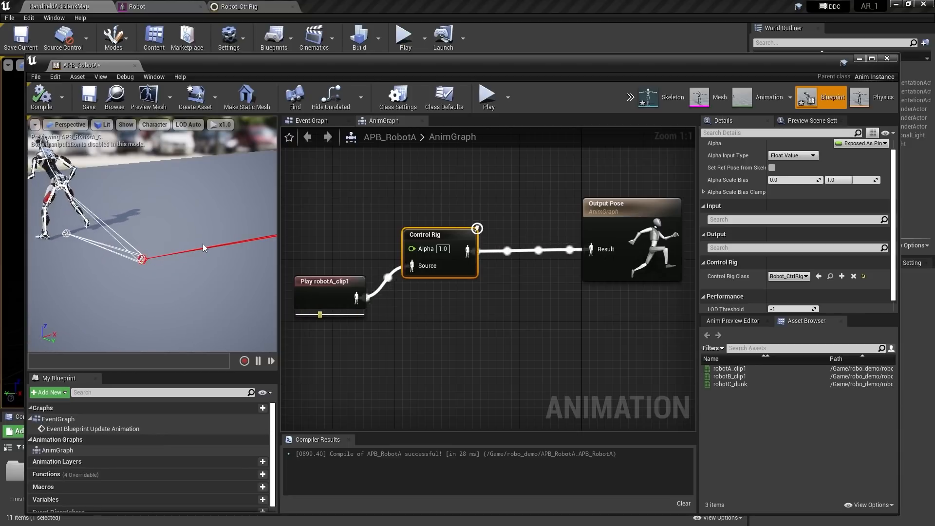
{"action": "right_click_drag", "start_coordinate": [188, 209], "coordinate": [185, 197]}
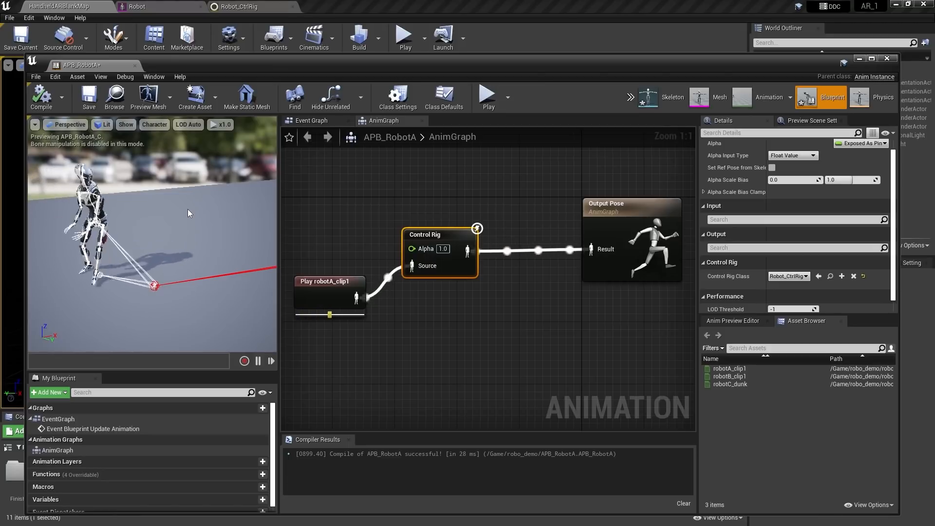
Recompile APB_RobotA and close the Animation Blueprint editor
{"action": "left_click", "coordinate": [44, 103]}
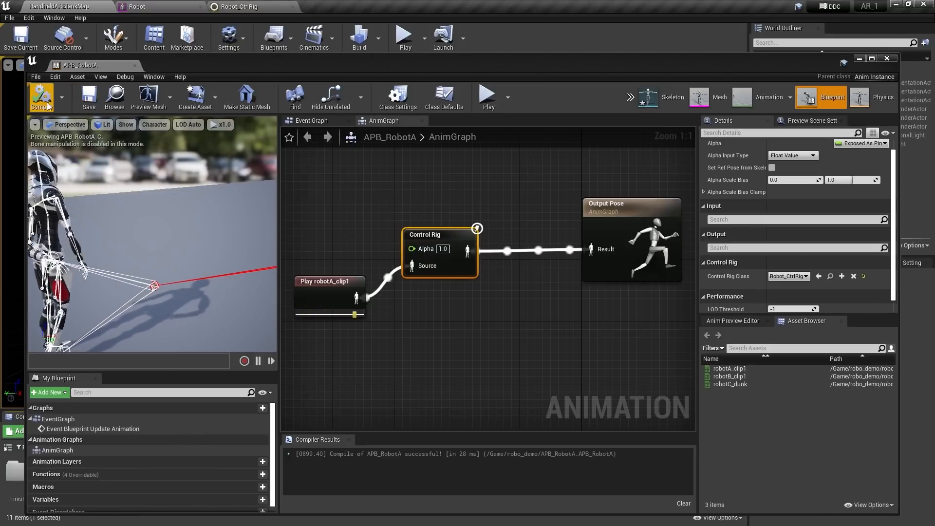
{"action": "left_click", "coordinate": [887, 58]}
{"action": "left_click", "coordinate": [478, 490]}
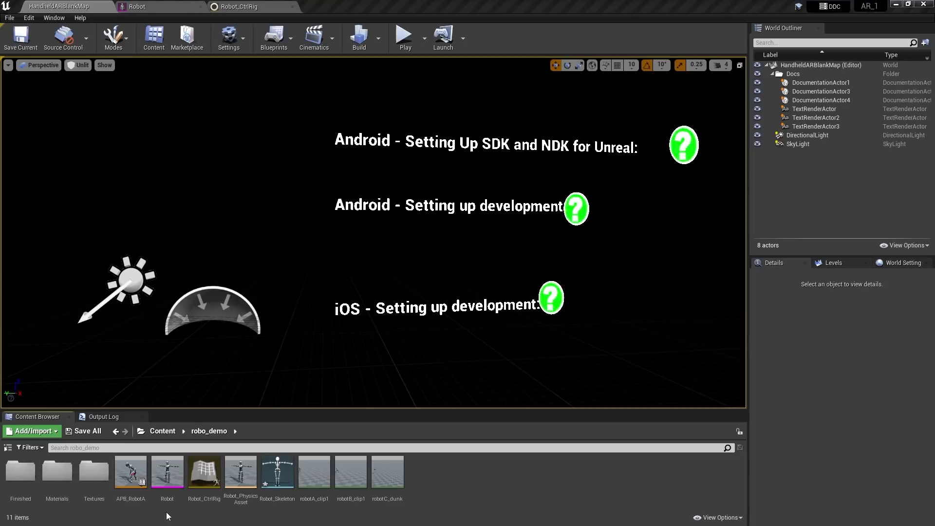
Rename the APB_RobotA asset to ABP_RobotA
{"action": "left_click", "coordinate": [126, 499]}
{"action": "left_click", "coordinate": [126, 499]}
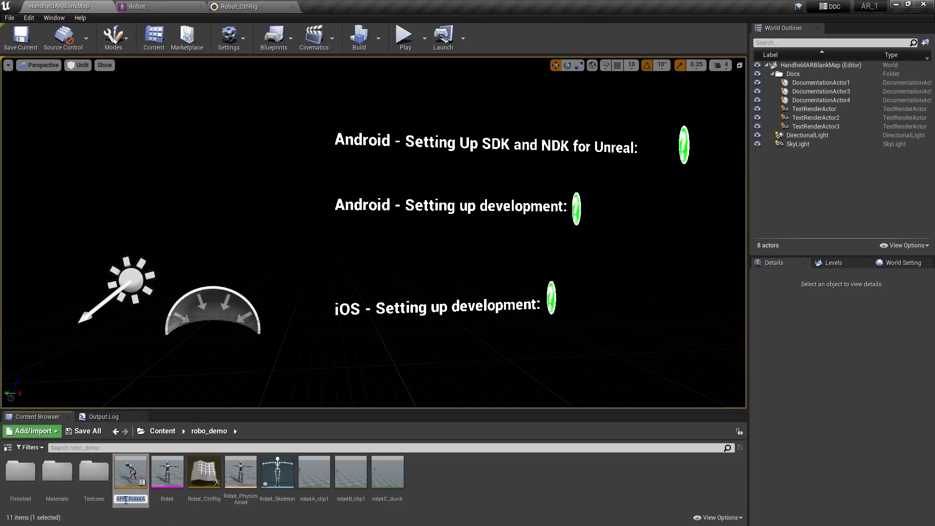
{"action": "left_click", "coordinate": [126, 499]}
{"action": "type", "text": "BP"}
{"action": "key", "text": "Return"}
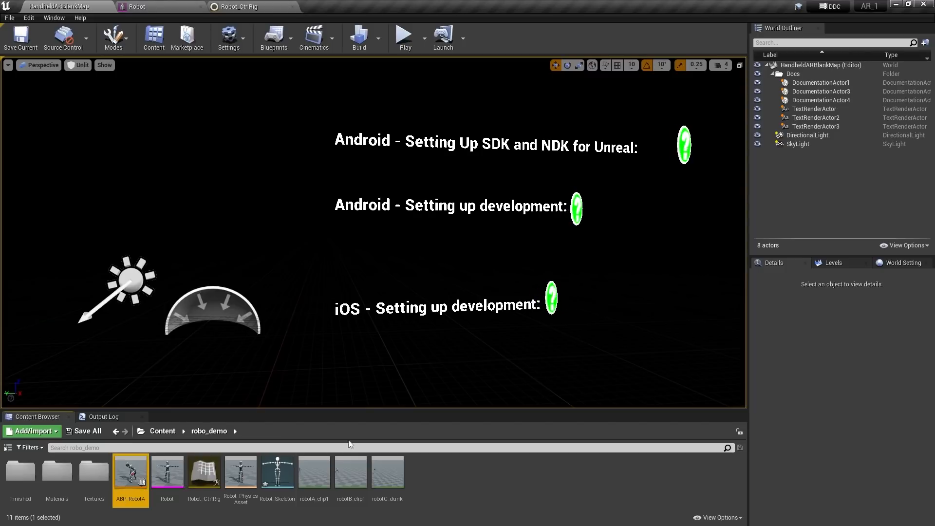
{"action": "left_click", "coordinate": [502, 479]}
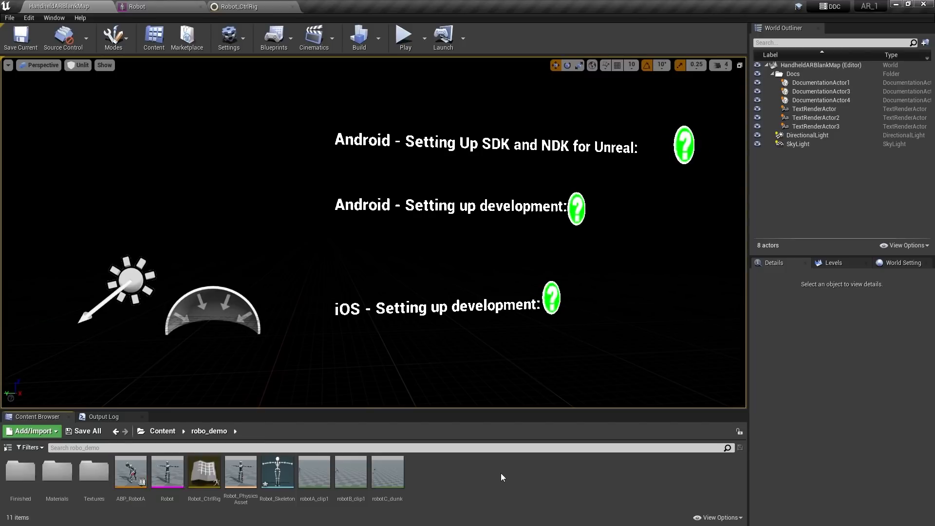
Create an Actor Blueprint named BP_Robot_A_Shadow in robo_demo and open it
{"action": "right_click", "coordinate": [420, 472]}
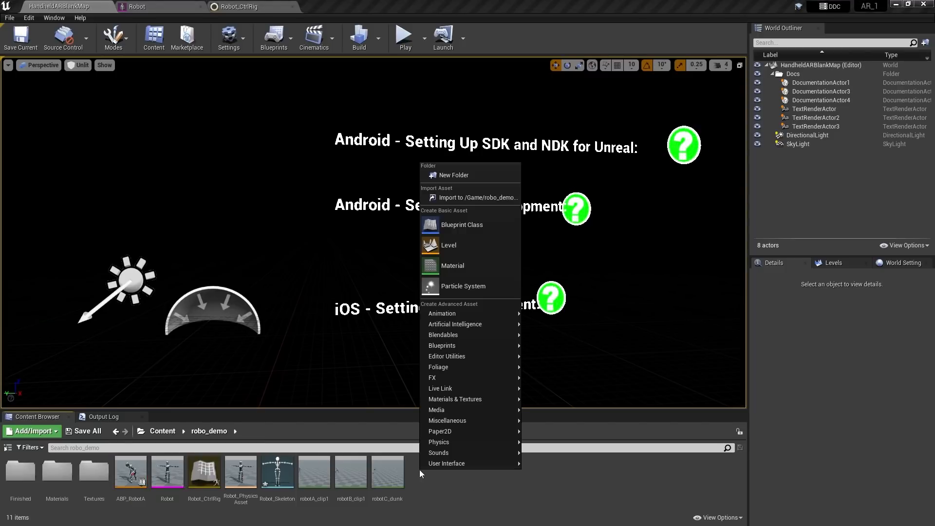
{"action": "left_click", "coordinate": [466, 225]}
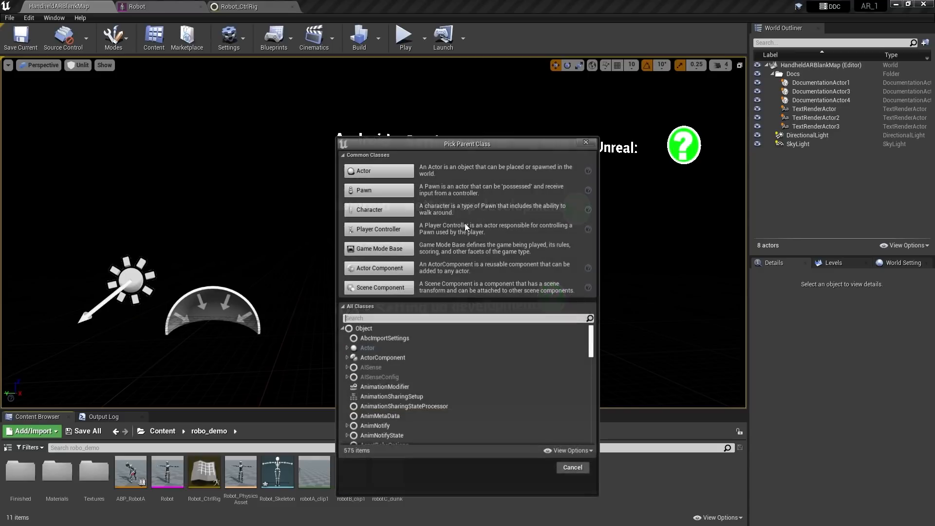
{"action": "left_click", "coordinate": [384, 171]}
{"action": "type", "text": "BP"}
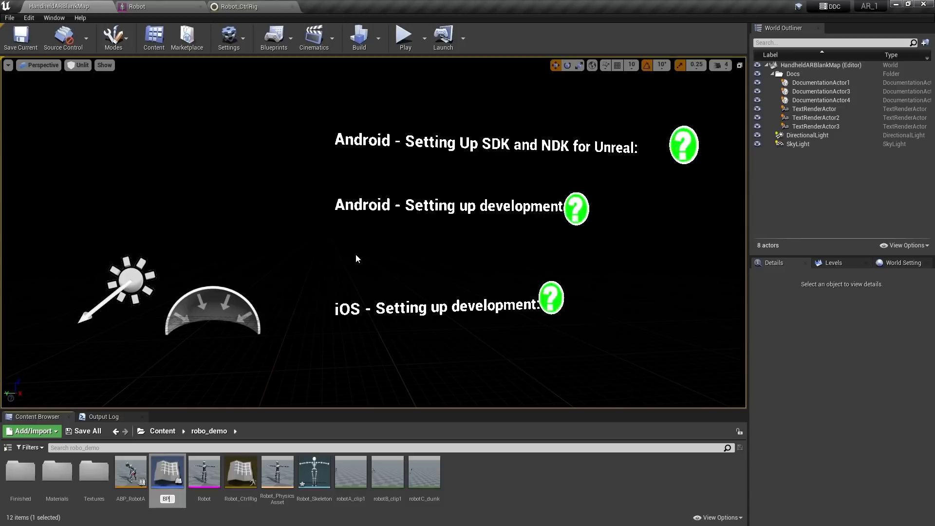
{"action": "type", "text": "_Robot"}
{"action": "type", "text": "_A_S"}
{"action": "type", "text": "hadow"}
{"action": "key", "text": "Return"}
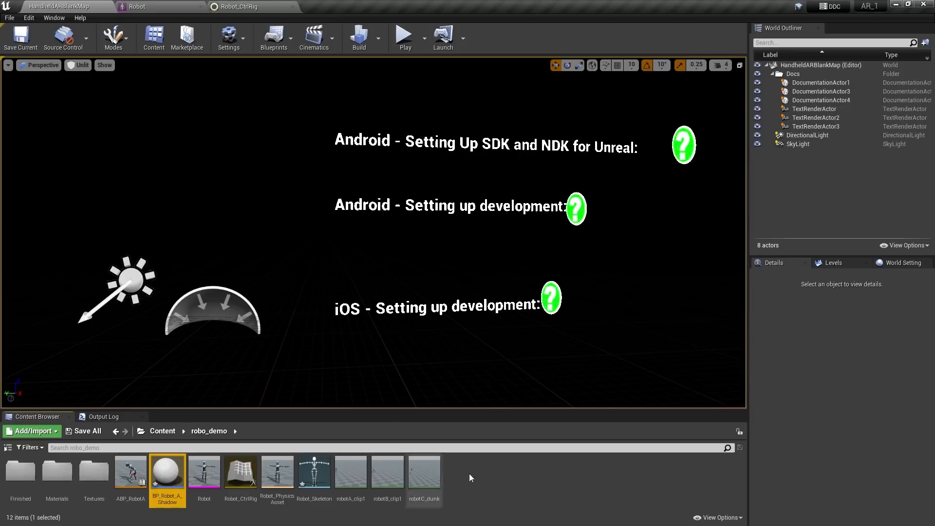
{"action": "left_click", "coordinate": [484, 463]}
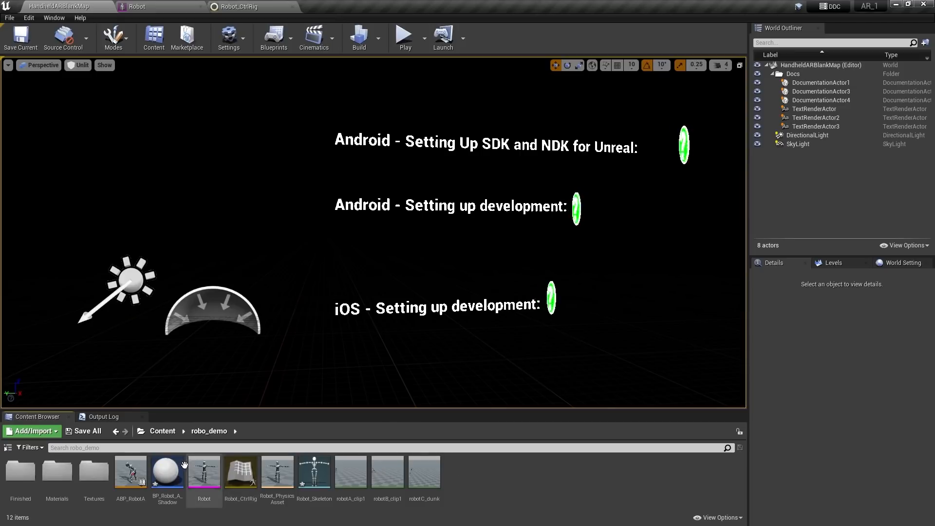
{"action": "left_click", "coordinate": [165, 469]}
{"action": "double_click", "coordinate": [166, 469]}
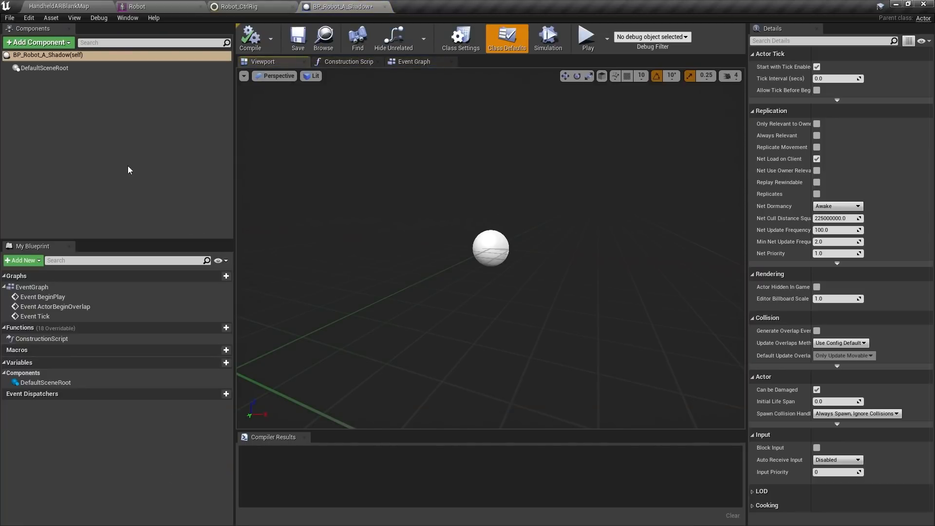
Add a Skeletal Mesh component that uses the Robot mesh
{"action": "left_click", "coordinate": [66, 42]}
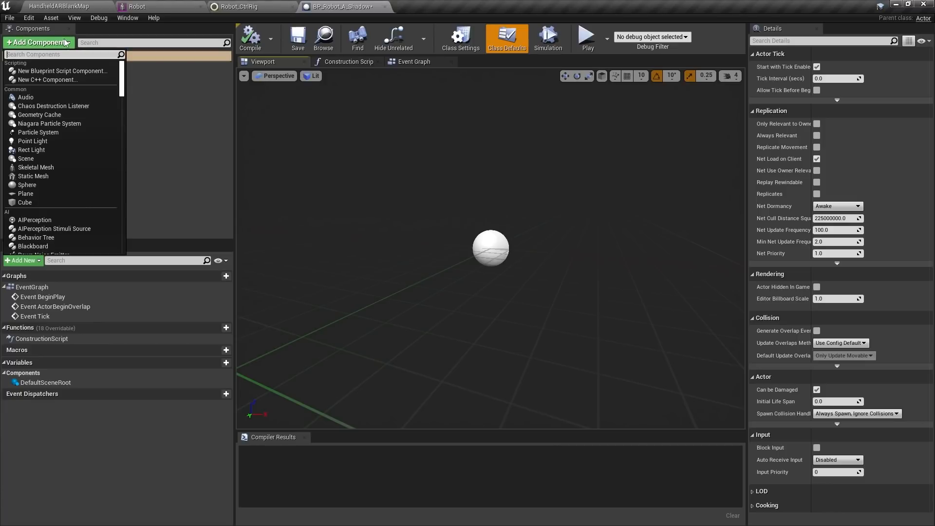
{"action": "type", "text": "sk"}
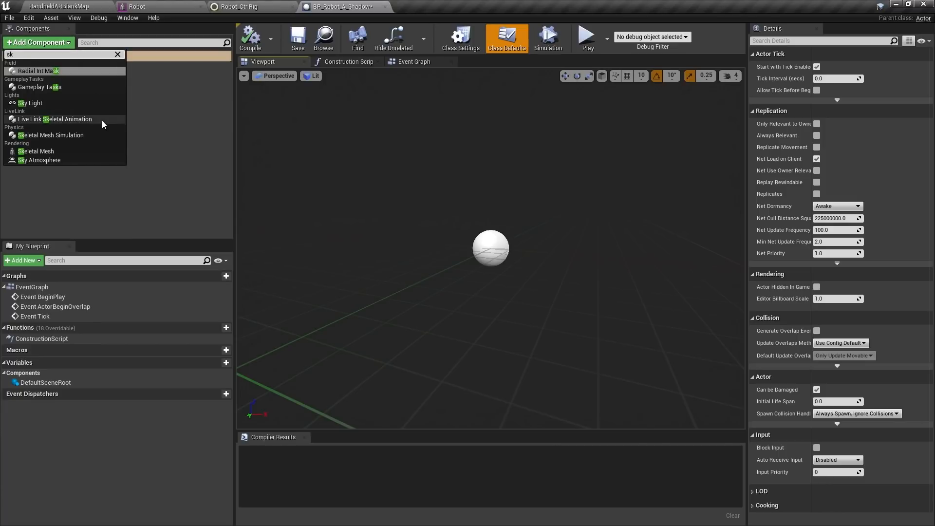
{"action": "left_click", "coordinate": [41, 151]}
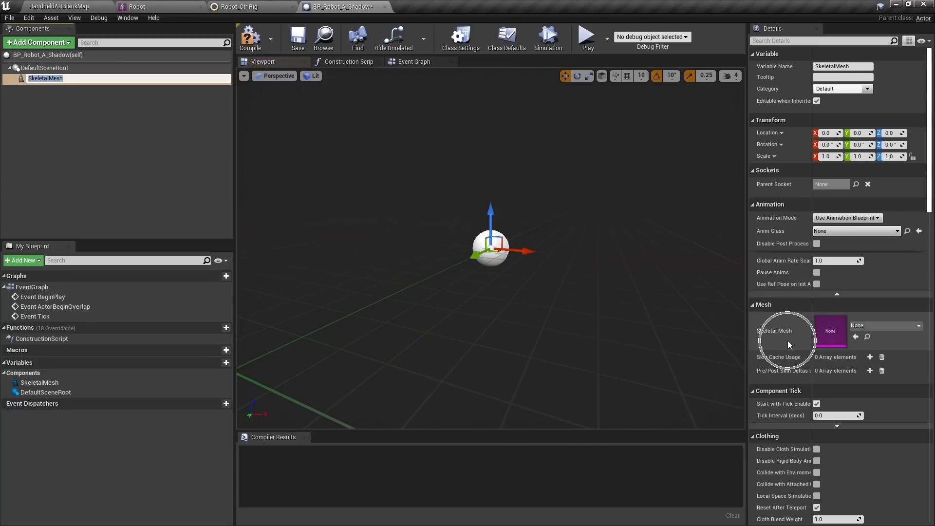
{"action": "left_click", "coordinate": [879, 328]}
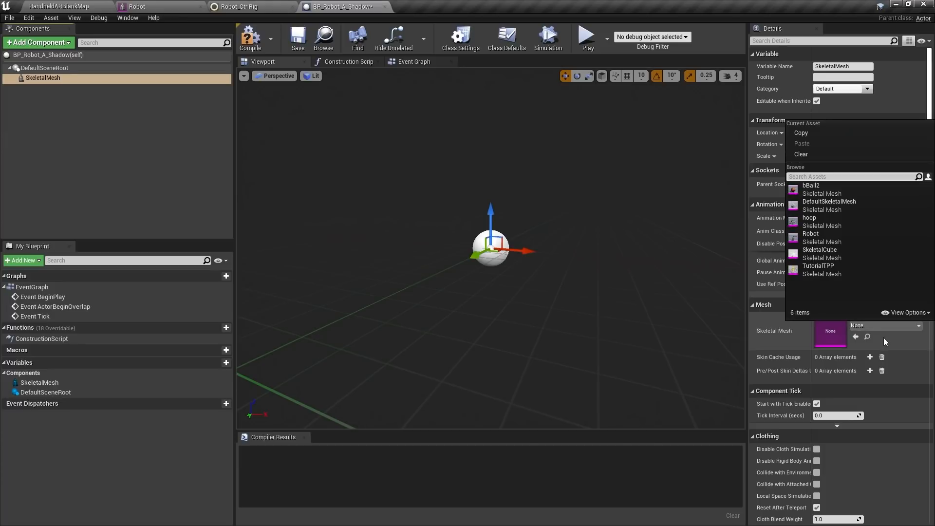
{"action": "left_click", "coordinate": [817, 234]}
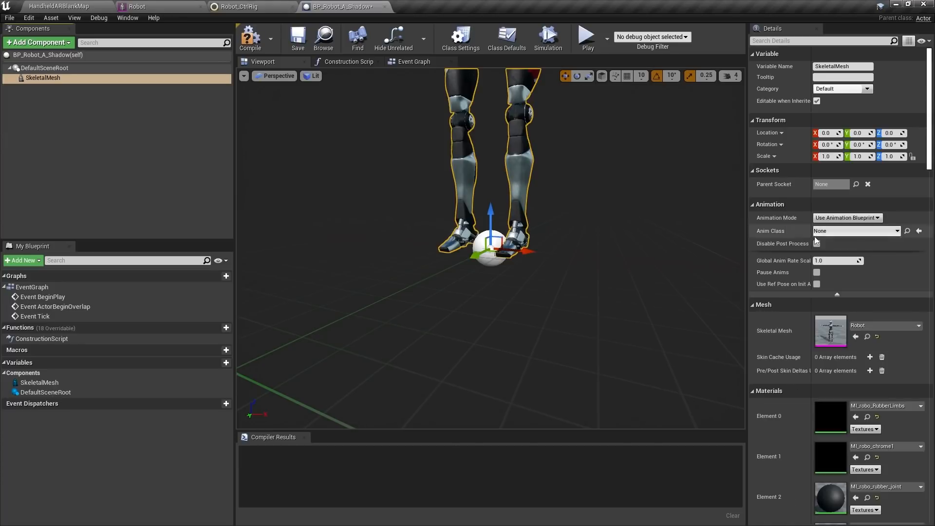
{"action": "mouse_move", "coordinate": [487, 244]}
{"action": "right_mouse_down"}
{"action": "mouse_move", "coordinate": [500, 312]}
{"action": "mouse_move", "coordinate": [494, 240]}
{"action": "right_mouse_up"}
{"action": "left_click_drag", "start_coordinate": [576, 287], "coordinate": [575, 254]}
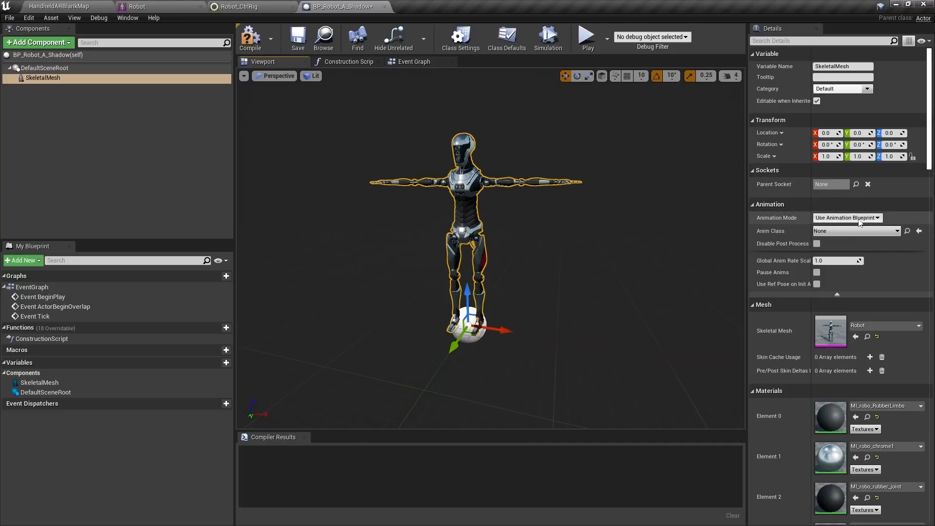
Set the Anim Class to ABP_RobotA, view the walking robot, and reselect DefaultSceneRoot
{"action": "left_click", "coordinate": [847, 232]}
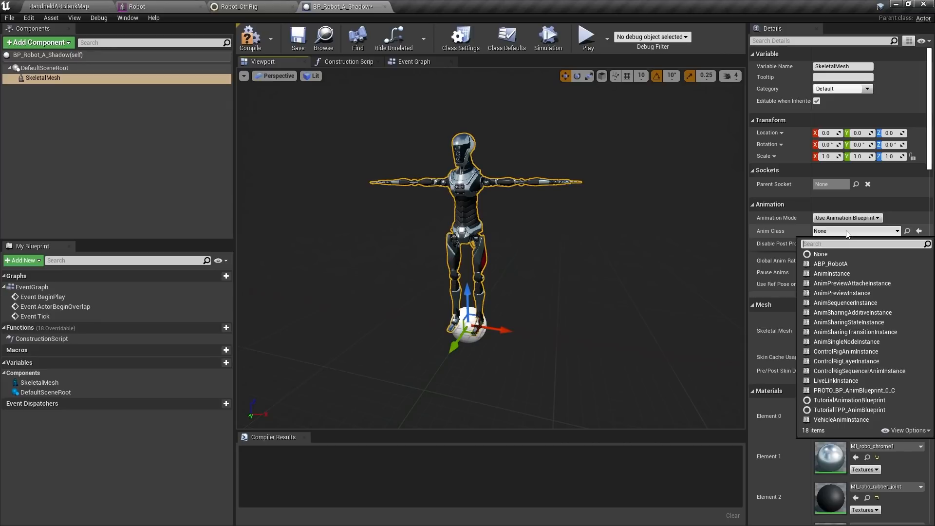
{"action": "left_click", "coordinate": [828, 266]}
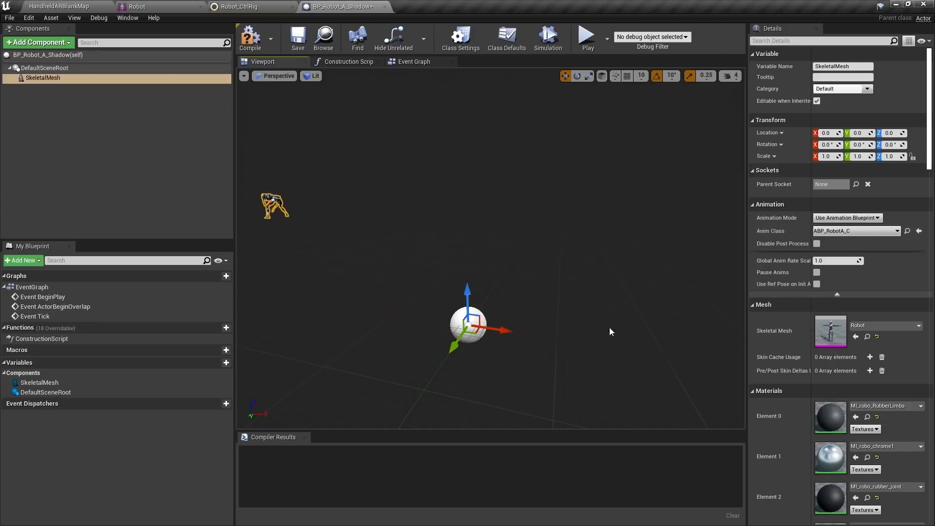
{"action": "right_click_drag", "start_coordinate": [487, 253], "coordinate": [560, 265]}
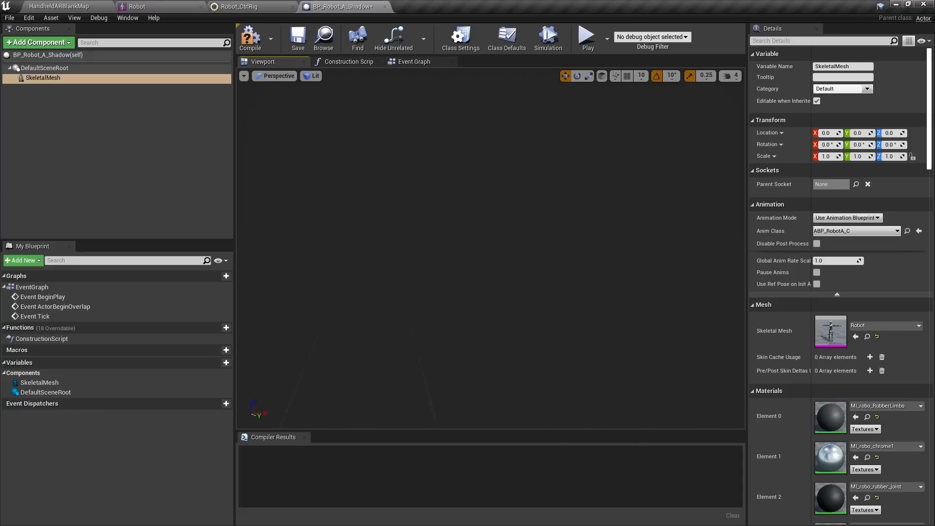
{"action": "mouse_move", "coordinate": [487, 254]}
{"action": "right_mouse_down"}
{"action": "mouse_move", "coordinate": [535, 251]}
{"action": "mouse_move", "coordinate": [511, 244]}
{"action": "mouse_move", "coordinate": [494, 252]}
{"action": "mouse_move", "coordinate": [502, 254]}
{"action": "right_mouse_up"}
{"action": "right_click_drag", "start_coordinate": [470, 228], "coordinate": [497, 232]}
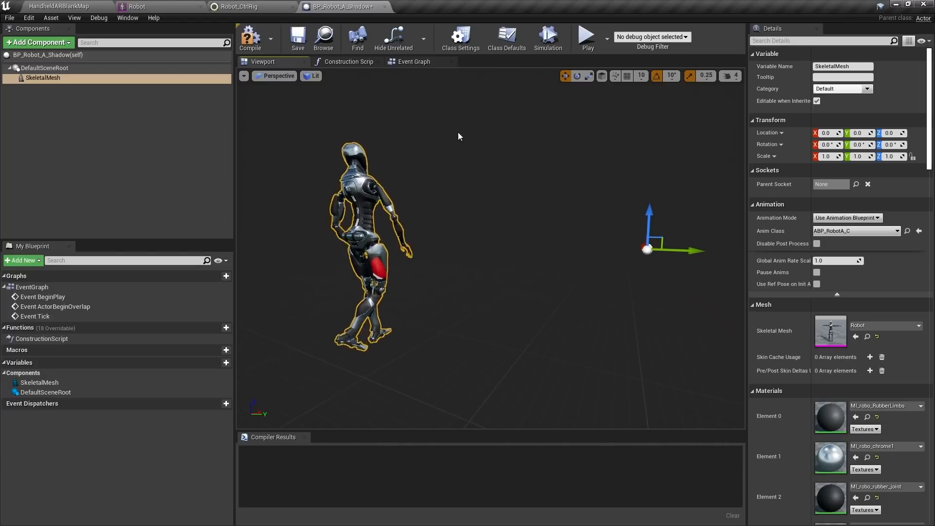
{"action": "mouse_move", "coordinate": [459, 136]}
{"action": "right_mouse_down"}
{"action": "mouse_move", "coordinate": [463, 155]}
{"action": "mouse_move", "coordinate": [464, 135]}
{"action": "right_mouse_up"}
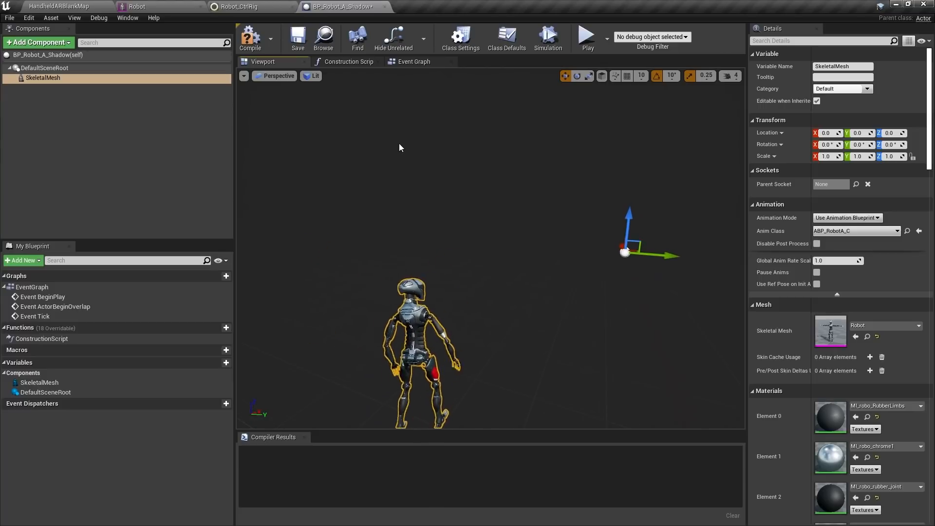
{"action": "left_click", "coordinate": [46, 67]}
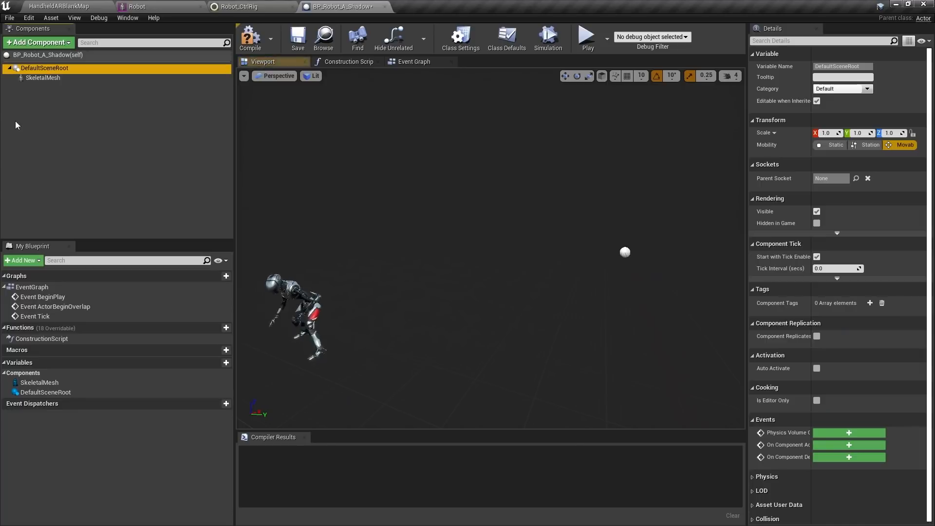
Add a Plane static mesh component and bring up the Construction Script graph
{"action": "left_click", "coordinate": [49, 44]}
{"action": "type", "text": "plan"}
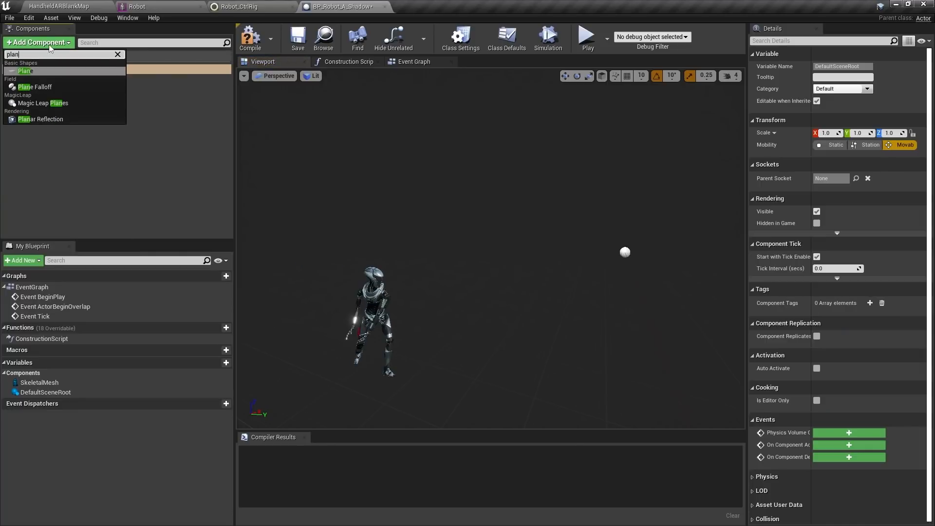
{"action": "key", "text": "Return"}
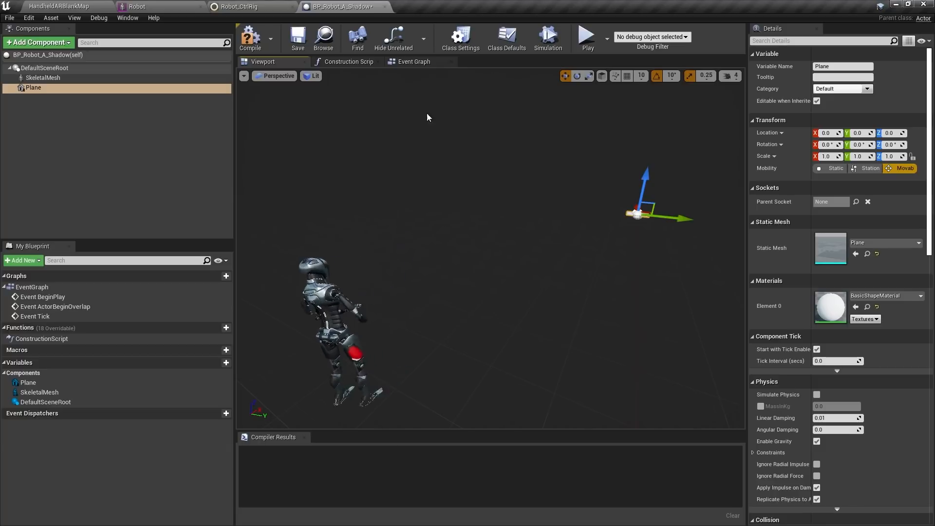
{"action": "left_click", "coordinate": [342, 62]}
{"action": "right_click_drag", "start_coordinate": [498, 196], "coordinate": [325, 147]}
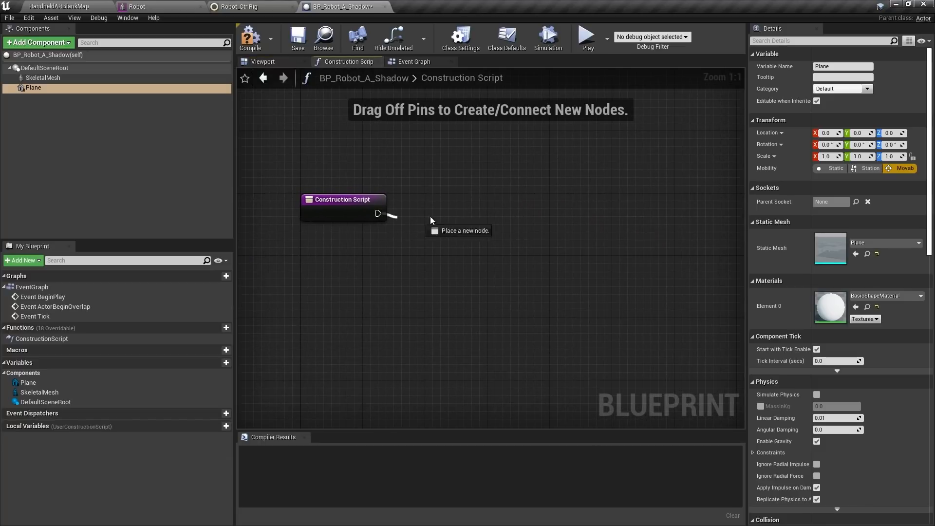
Add an AttachComponentToComponent node for the Plane after the Construction Script start
{"action": "left_click_drag", "start_coordinate": [430, 217], "coordinate": [591, 208]}
{"action": "type", "text": "at"}
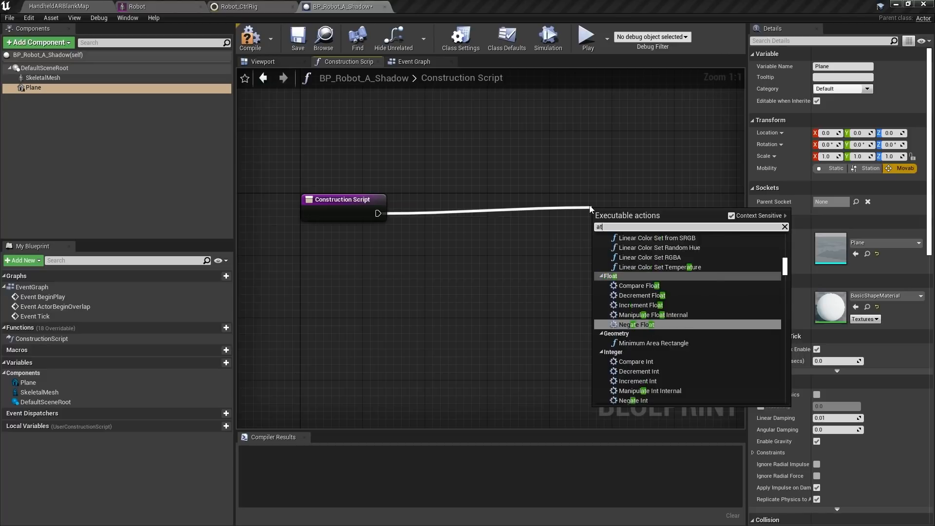
{"action": "type", "text": "t"}
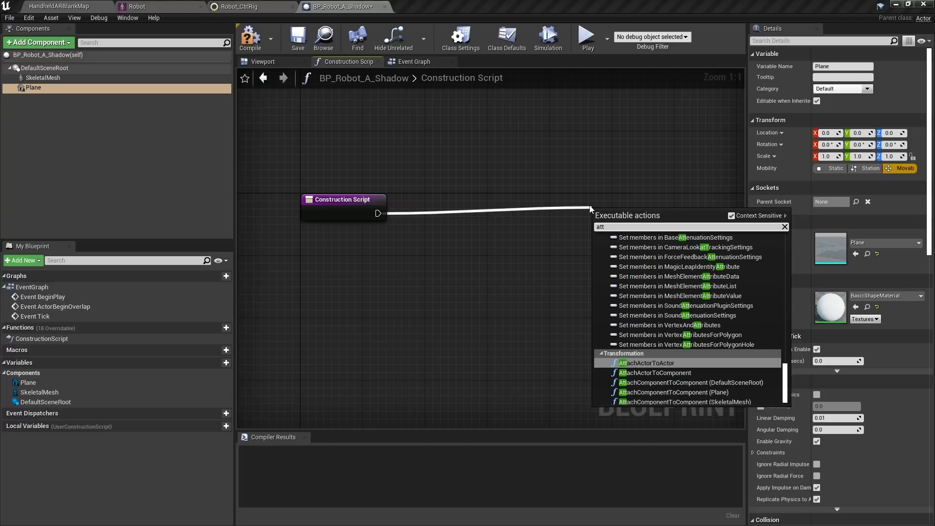
{"action": "left_click", "coordinate": [642, 395]}
{"action": "right_click_drag", "start_coordinate": [500, 228], "coordinate": [393, 196]}
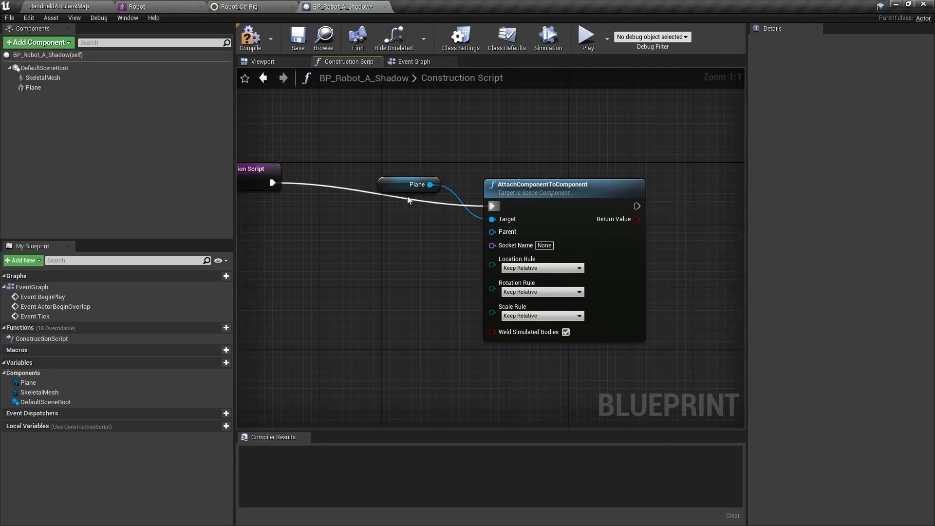
{"action": "left_click_drag", "start_coordinate": [406, 186], "coordinate": [340, 243]}
{"action": "left_click_drag", "start_coordinate": [567, 184], "coordinate": [559, 169]}
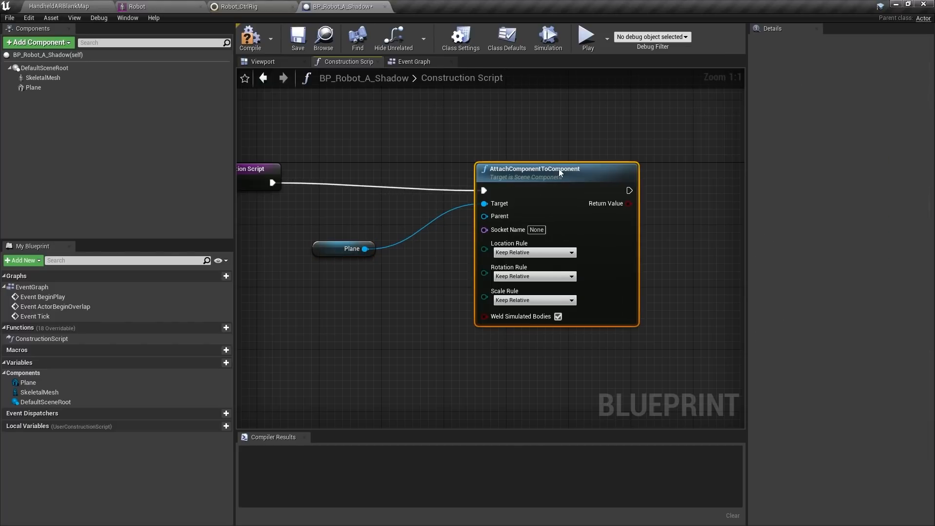
{"action": "left_click_drag", "start_coordinate": [329, 243], "coordinate": [335, 214]}
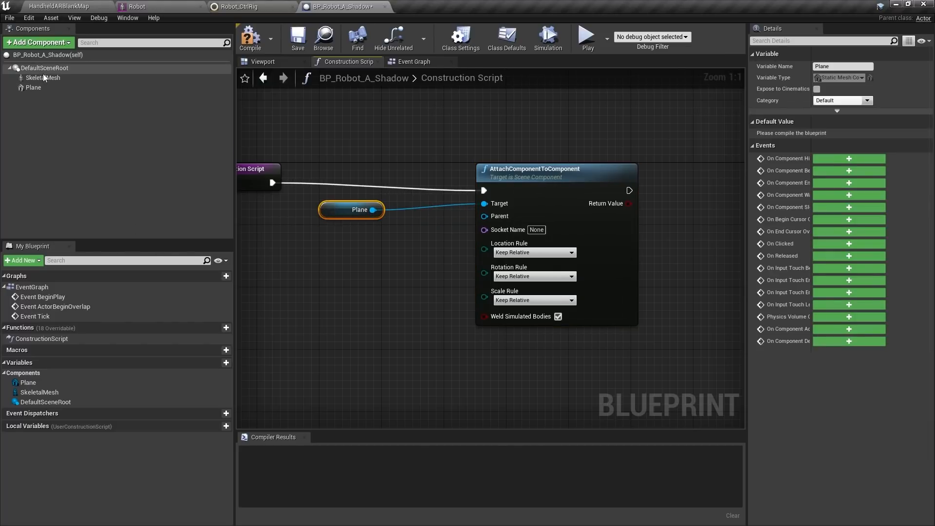
Make Skeletal Mesh the attach parent with socket VB root_root, then compile and preview
{"action": "left_click_drag", "start_coordinate": [42, 75], "coordinate": [309, 275]}
{"action": "left_click_drag", "start_coordinate": [365, 280], "coordinate": [488, 218]}
{"action": "left_click", "coordinate": [315, 259]}
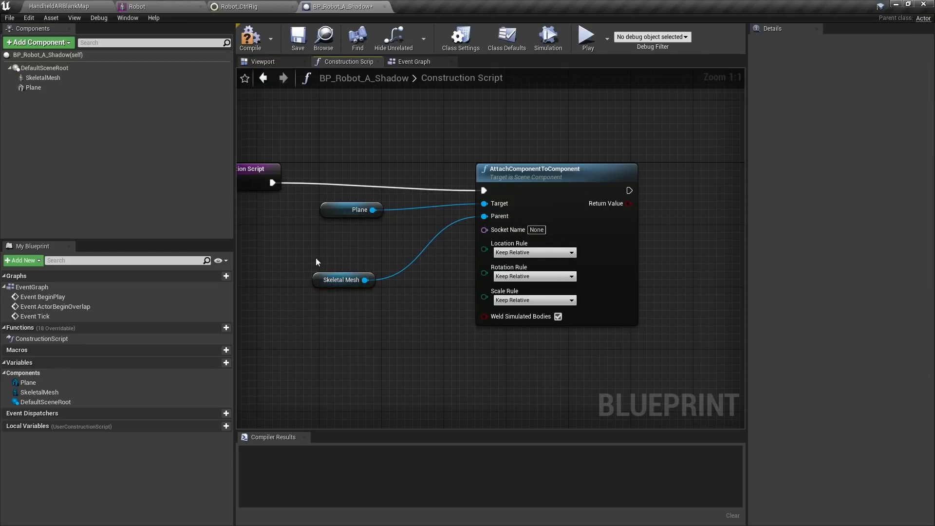
{"action": "left_click_drag", "start_coordinate": [332, 273], "coordinate": [349, 246]}
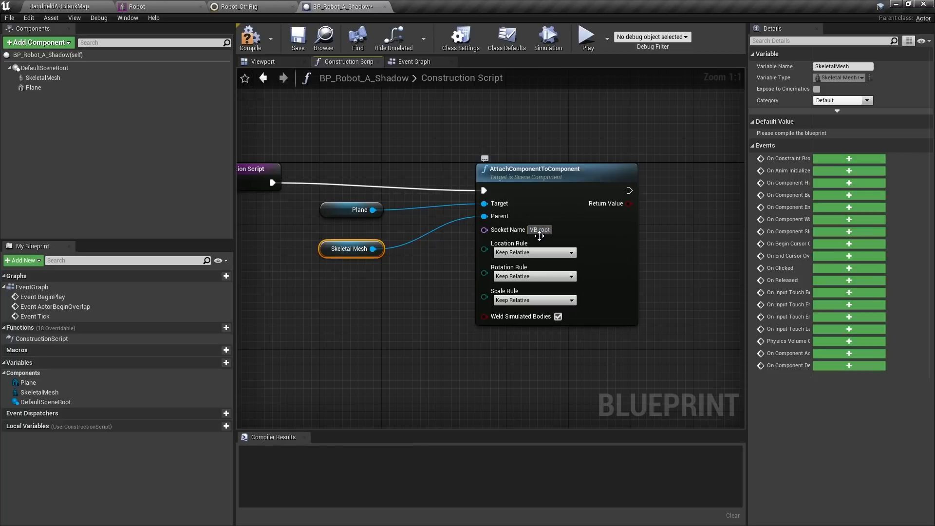
{"action": "type", "text": "oot"}
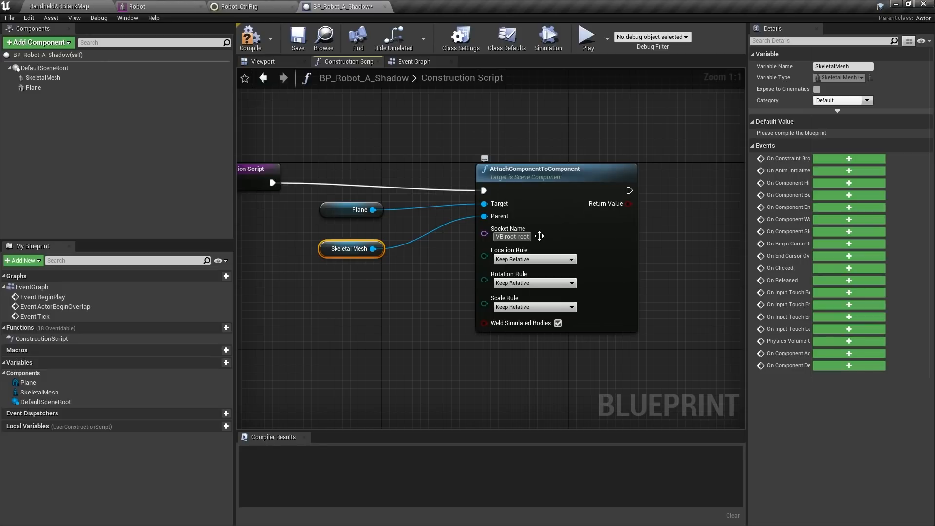
{"action": "left_click", "coordinate": [258, 43]}
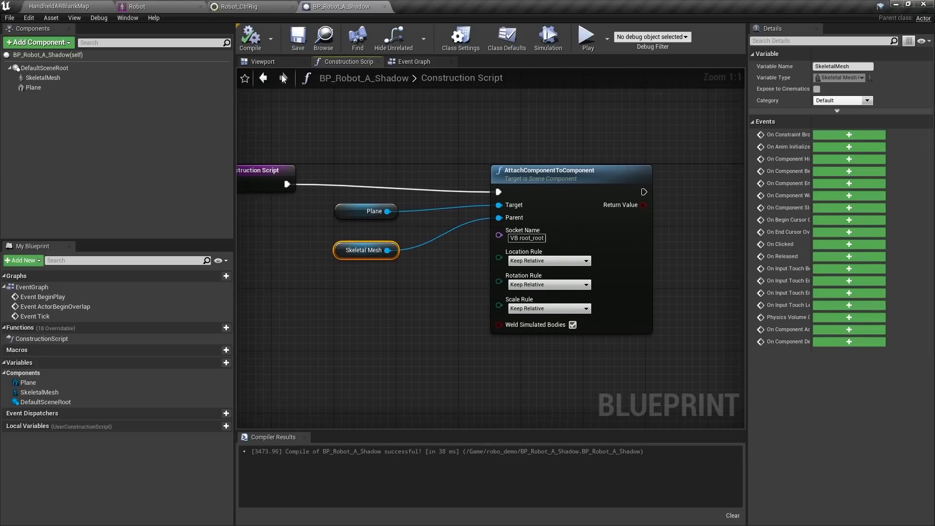
{"action": "left_click", "coordinate": [273, 60]}
{"action": "scroll", "coordinate": [459, 231], "scroll_direction": "down", "scroll_amount": 3}
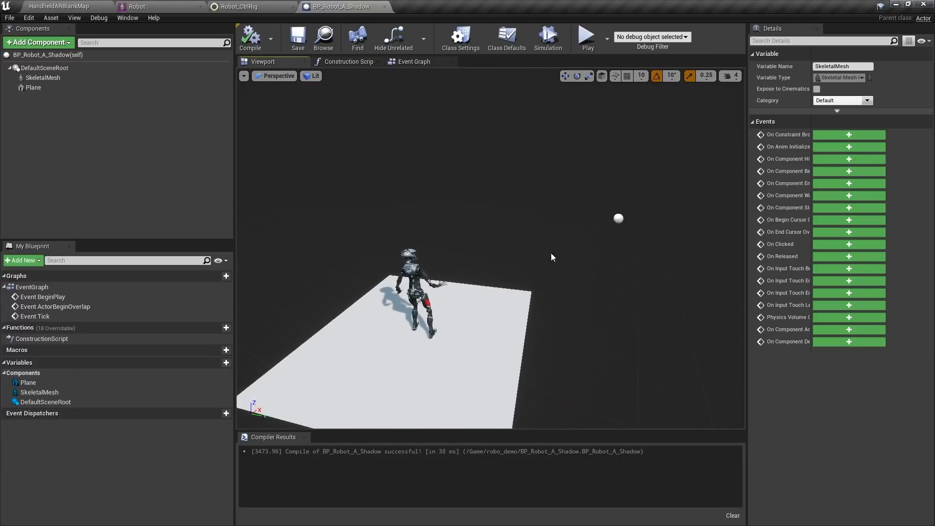
Scale the Plane to X 0.5 and Y 0.5175
{"action": "left_click", "coordinate": [37, 90]}
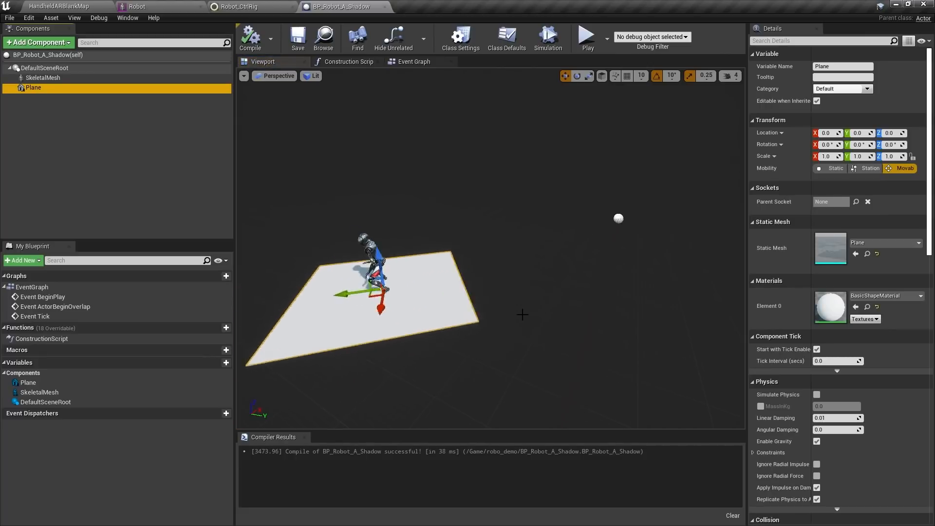
{"action": "left_click_drag", "start_coordinate": [829, 157], "coordinate": [850, 159]}
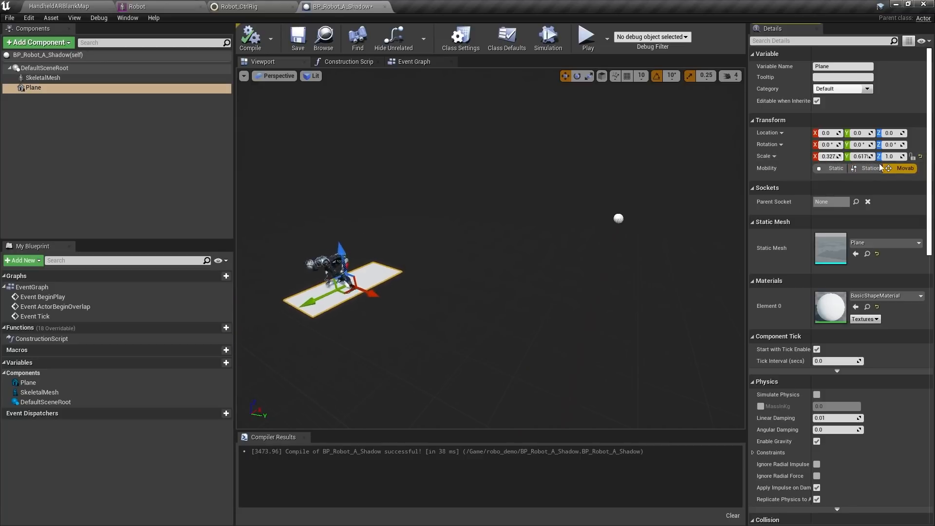
{"action": "left_click_drag", "start_coordinate": [860, 157], "coordinate": [867, 156]}
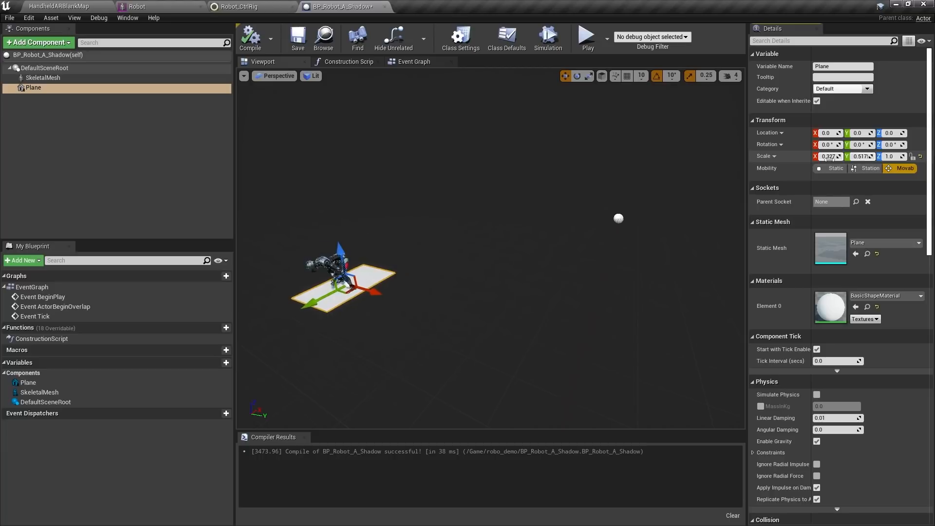
{"action": "left_click", "coordinate": [831, 158]}
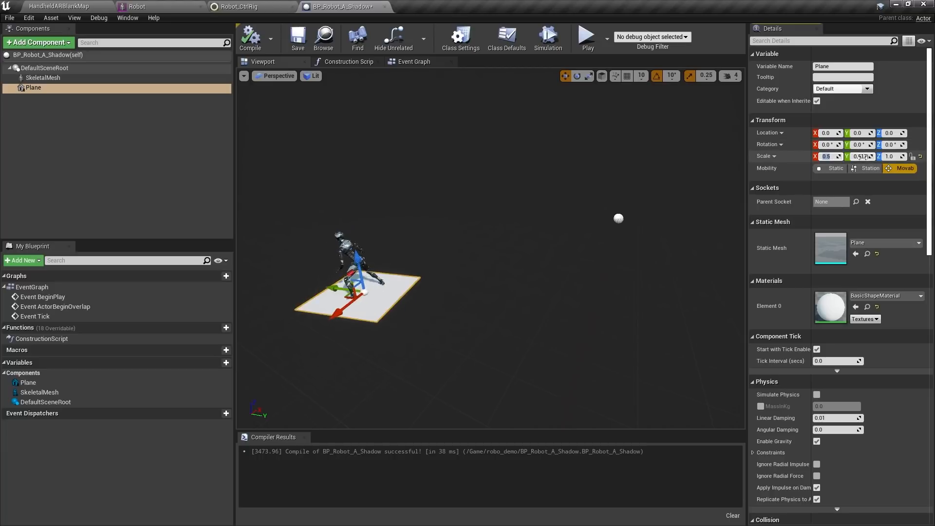
Give the Plane the MI_Shadow_body material and duplicate the Plane component
{"action": "left_click", "coordinate": [879, 297]}
{"action": "type", "text": "shado"}
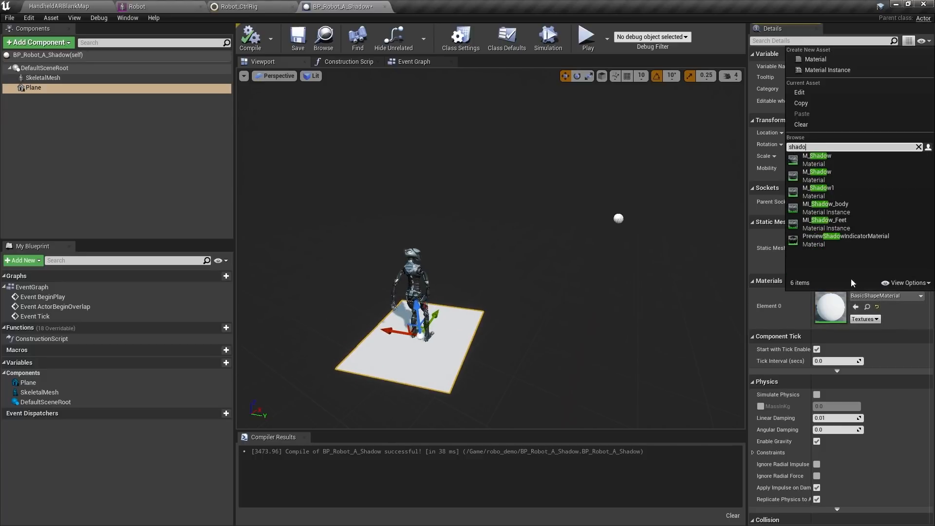
{"action": "left_click", "coordinate": [823, 208]}
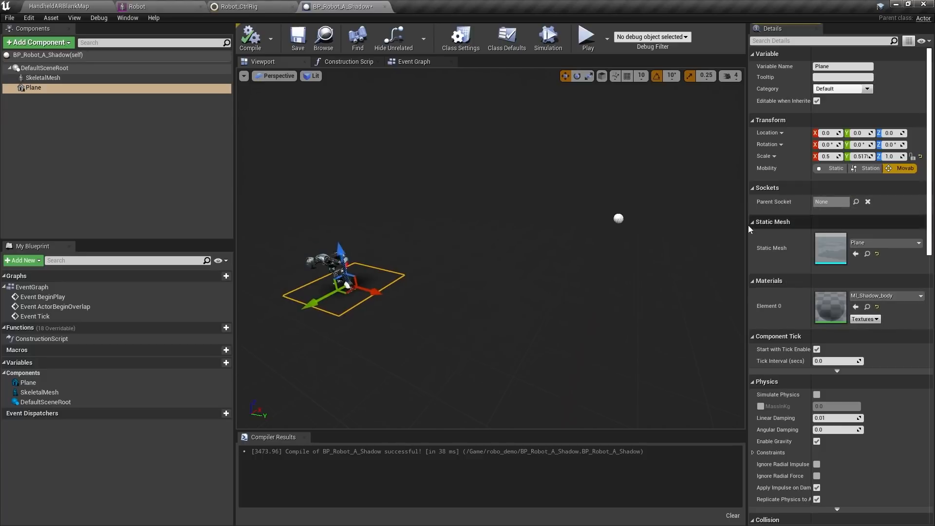
{"action": "left_click", "coordinate": [53, 68]}
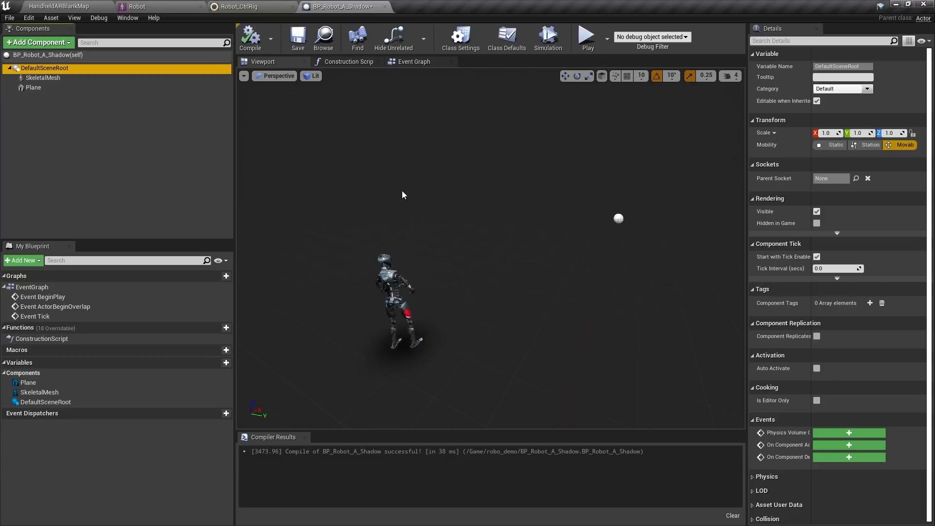
{"action": "left_click", "coordinate": [33, 88]}
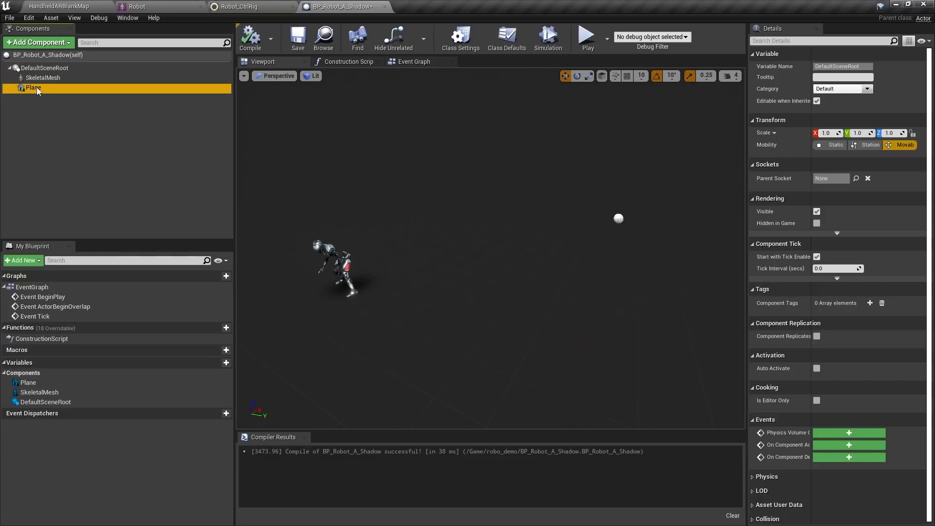
{"action": "key", "text": "ctrl+w"}
{"action": "key", "text": "ctrl+w"}
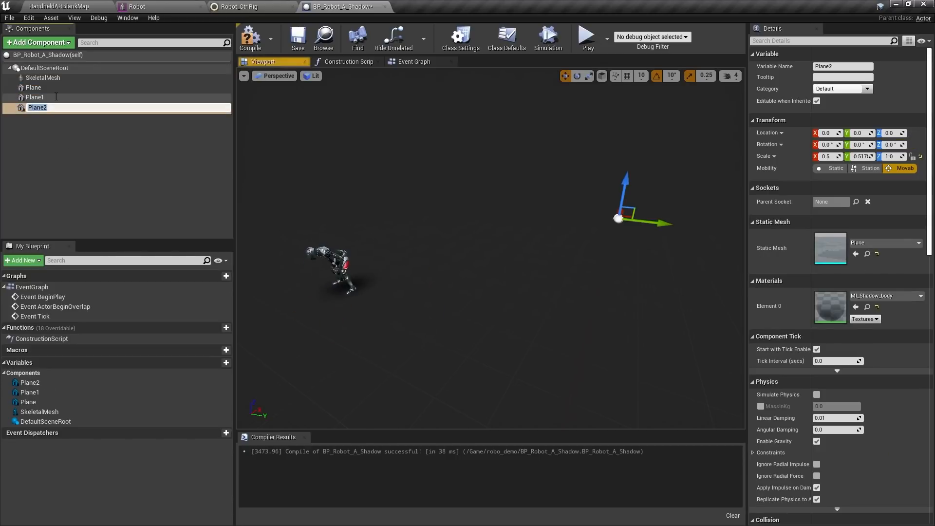
Copy and paste the attach node and Skeletal Mesh getter in the Construction Script
{"action": "left_click", "coordinate": [79, 141]}
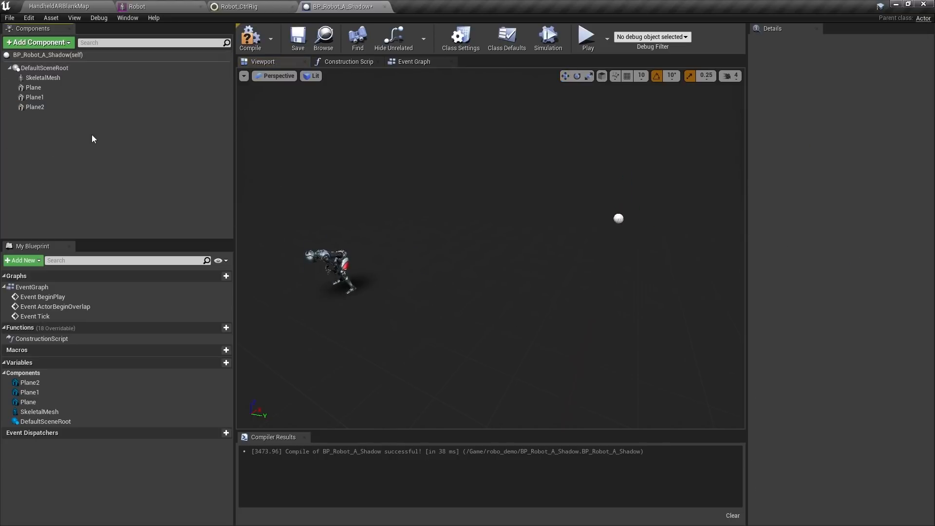
{"action": "left_click", "coordinate": [346, 62]}
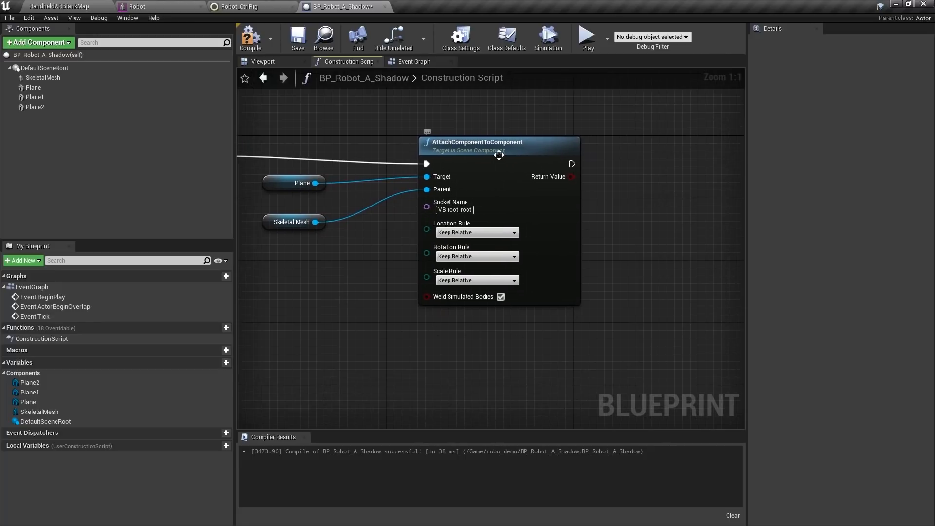
{"action": "left_click", "coordinate": [498, 155]}
{"action": "left_click", "coordinate": [306, 222], "text": "ctrl"}
{"action": "right_click_drag", "start_coordinate": [534, 325], "coordinate": [485, 272]}
{"action": "scroll", "coordinate": [485, 272], "scroll_direction": "down", "scroll_amount": 1}
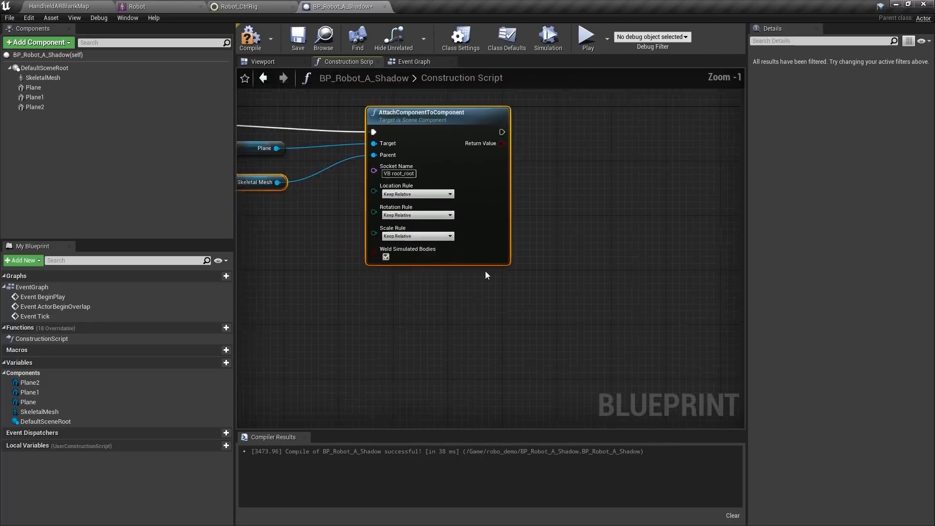
{"action": "scroll", "coordinate": [486, 273], "scroll_direction": "down", "scroll_amount": 2}
{"action": "key", "text": "ctrl+c"}
{"action": "key", "text": "ctrl+v"}
{"action": "left_click_drag", "start_coordinate": [458, 301], "coordinate": [681, 158]}
Target the pasted attach at Plane 1 and chain it after the first attach
{"action": "left_click", "coordinate": [475, 124]}
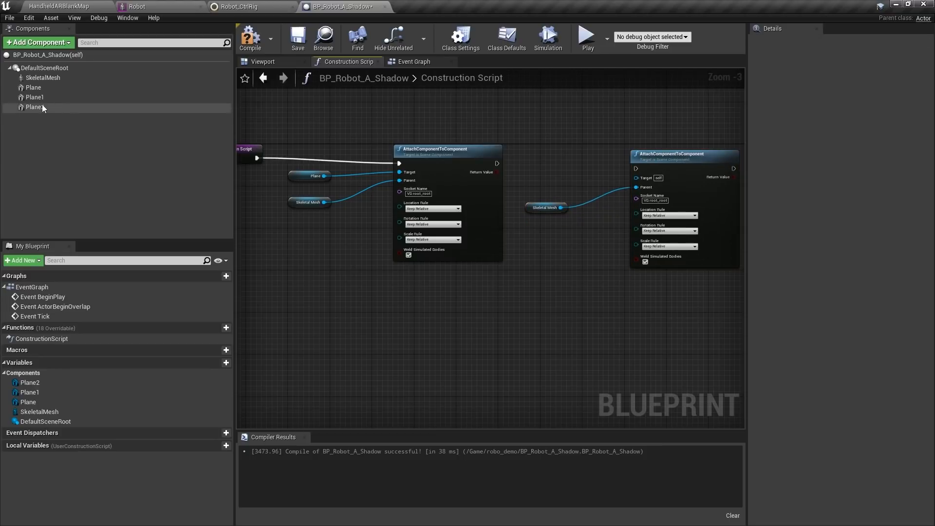
{"action": "left_click_drag", "start_coordinate": [34, 97], "coordinate": [660, 171]}
{"action": "scroll", "coordinate": [586, 189], "scroll_direction": "up", "scroll_amount": 3}
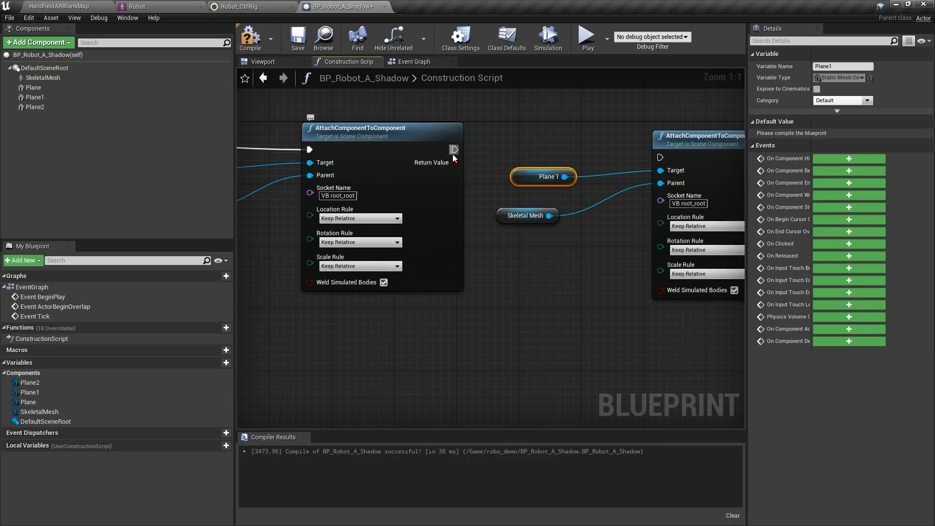
{"action": "left_click_drag", "start_coordinate": [454, 151], "coordinate": [688, 130]}
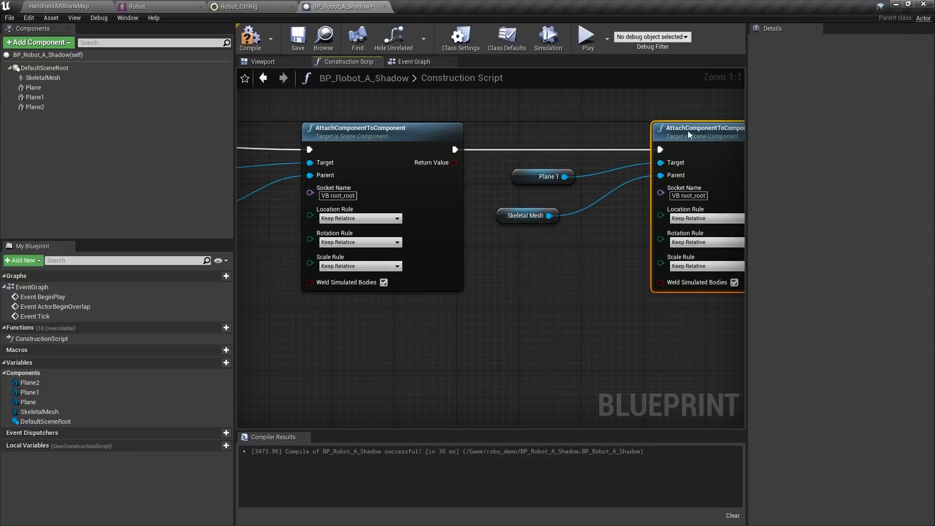
{"action": "right_click_drag", "start_coordinate": [688, 134], "coordinate": [583, 196]}
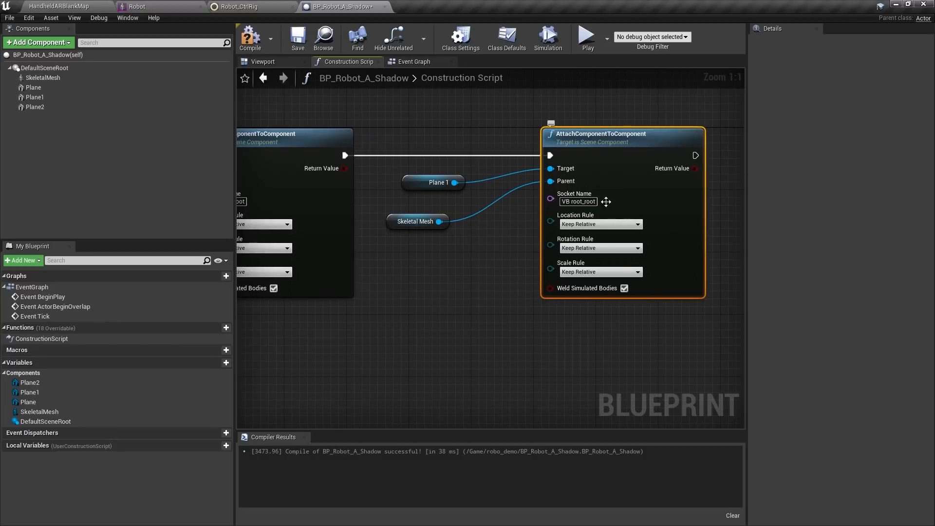
{"action": "left_click_drag", "start_coordinate": [416, 222], "coordinate": [423, 220]}
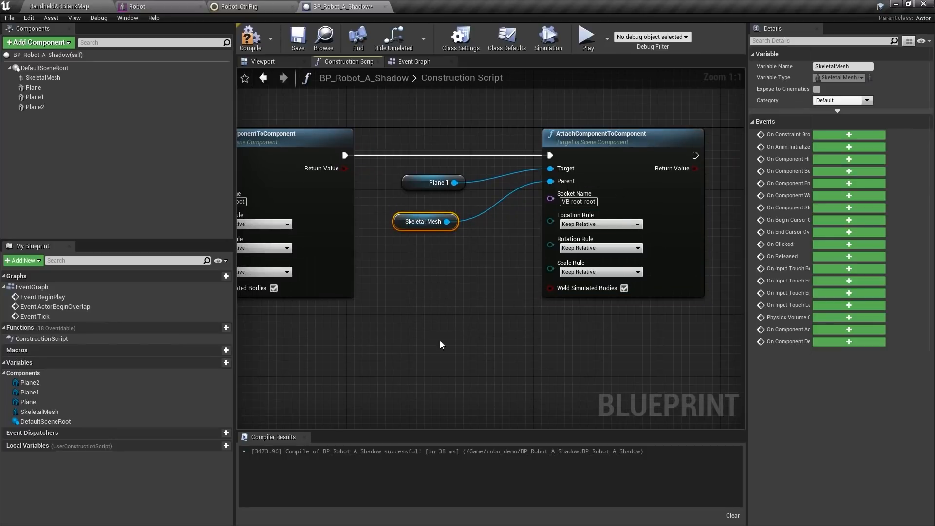
{"action": "left_click", "coordinate": [162, 8]}
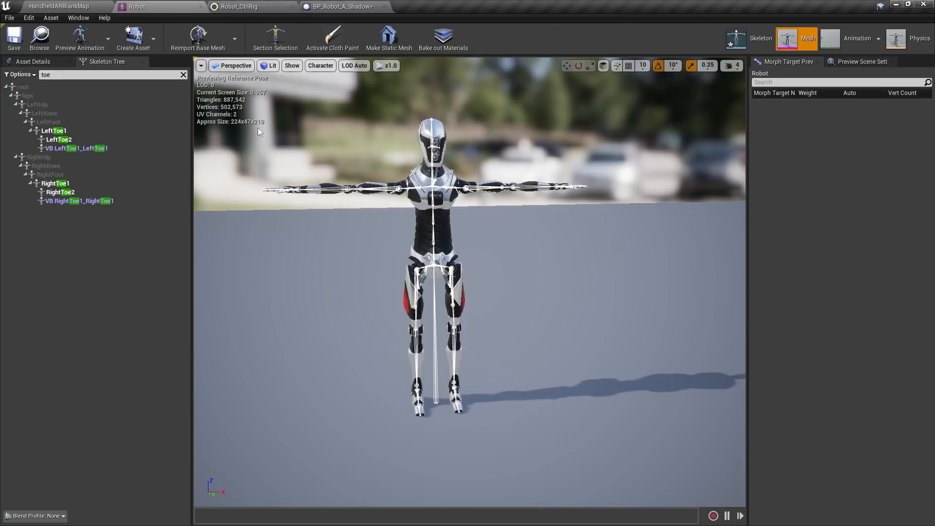
Copy the VB LeftToe1_LeftToe1 bone name for Plane 1's attach socket
{"action": "left_click", "coordinate": [92, 148]}
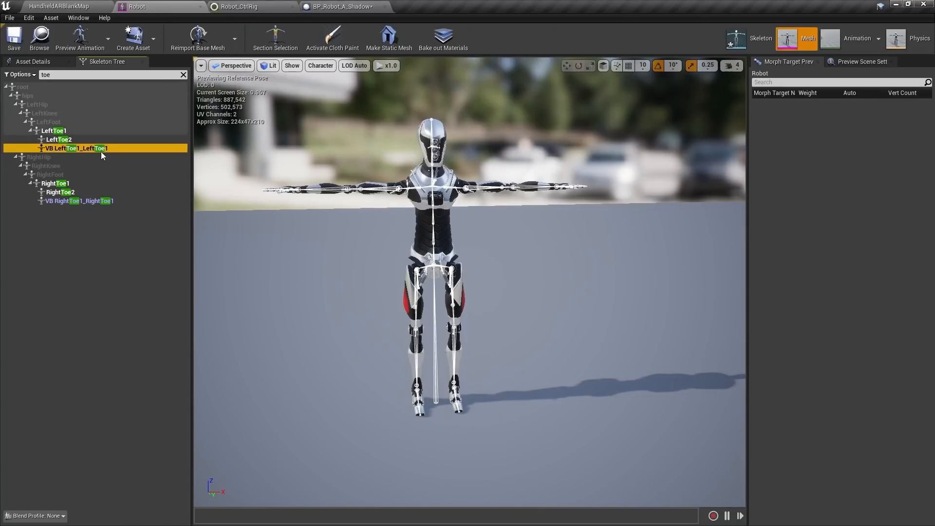
{"action": "double_click", "coordinate": [101, 150]}
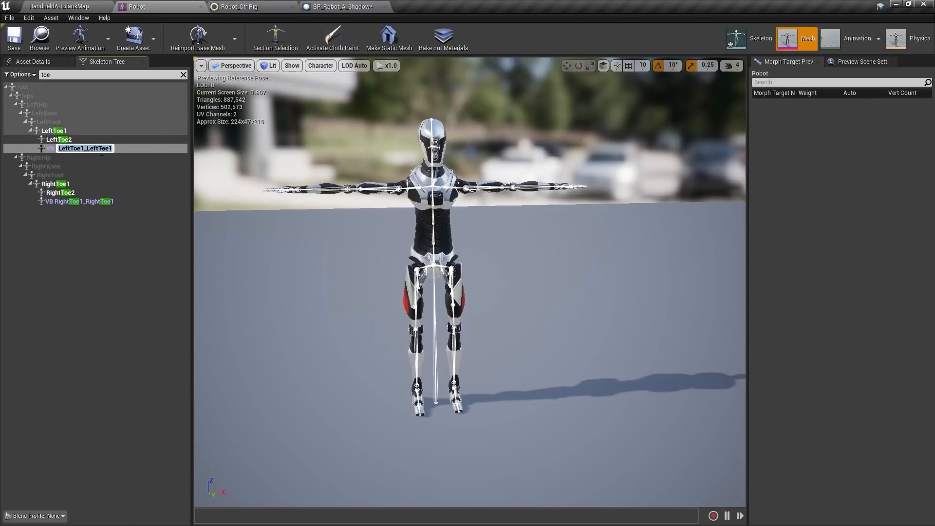
{"action": "left_click", "coordinate": [331, 7]}
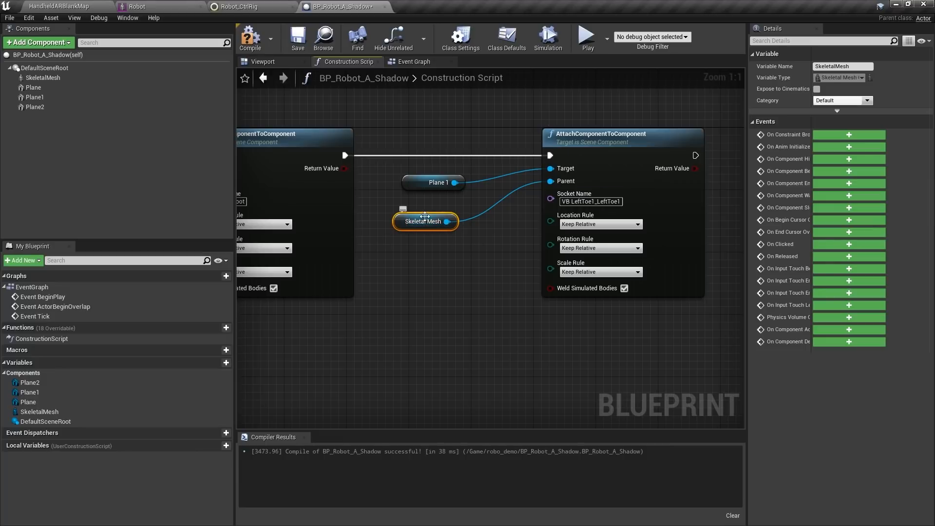
Paste a third attach node with its Skeletal Mesh parent to the right
{"action": "left_click", "coordinate": [583, 133], "text": "ctrl"}
{"action": "key", "text": "ctrl+c"}
{"action": "scroll", "coordinate": [507, 313], "scroll_direction": "down", "scroll_amount": 3}
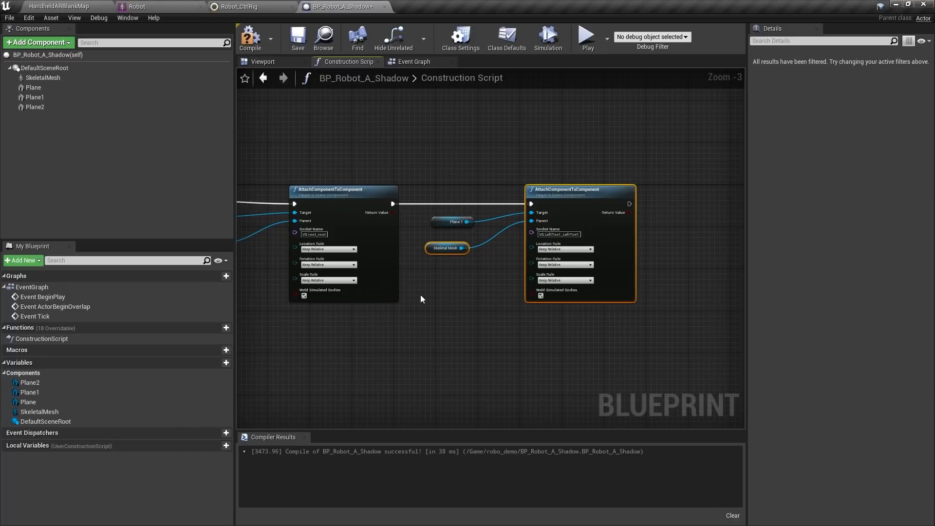
{"action": "key", "text": "ctrl+v"}
{"action": "left_click_drag", "start_coordinate": [499, 274], "coordinate": [563, 210]}
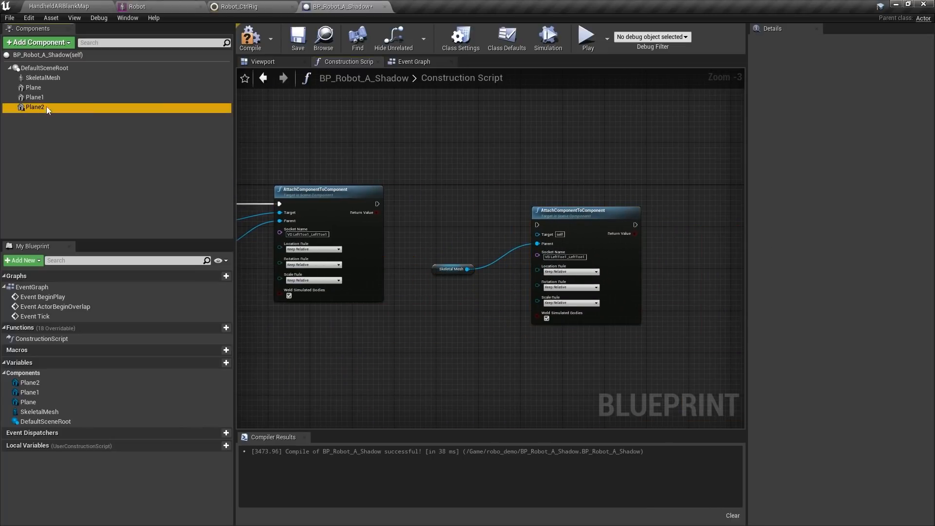
Make Plane 2 the target of a third attach node, chained after the left-toe attach
{"action": "left_click_drag", "start_coordinate": [46, 106], "coordinate": [556, 238]}
{"action": "scroll", "coordinate": [470, 227], "scroll_direction": "up", "scroll_amount": 2}
{"action": "left_click_drag", "start_coordinate": [595, 211], "coordinate": [593, 197]}
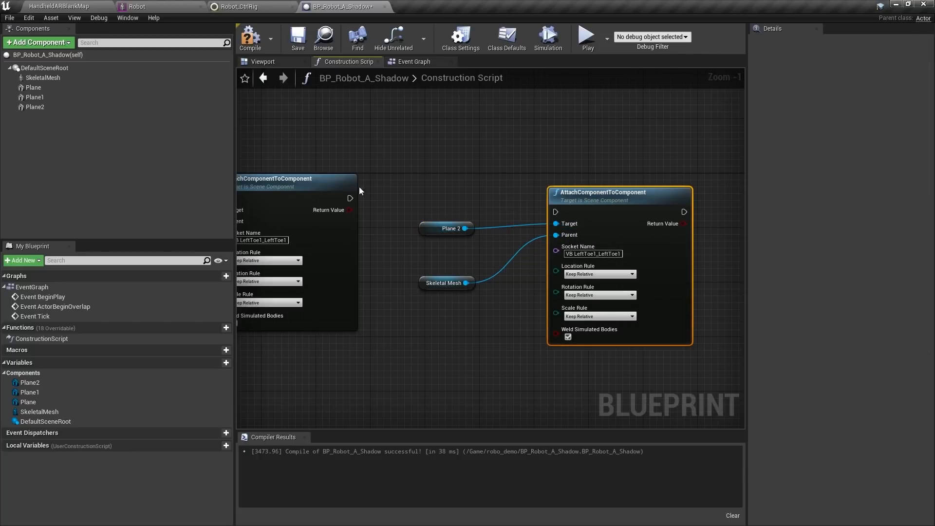
{"action": "left_click_drag", "start_coordinate": [350, 199], "coordinate": [558, 212]}
{"action": "left_click_drag", "start_coordinate": [616, 194], "coordinate": [616, 187]}
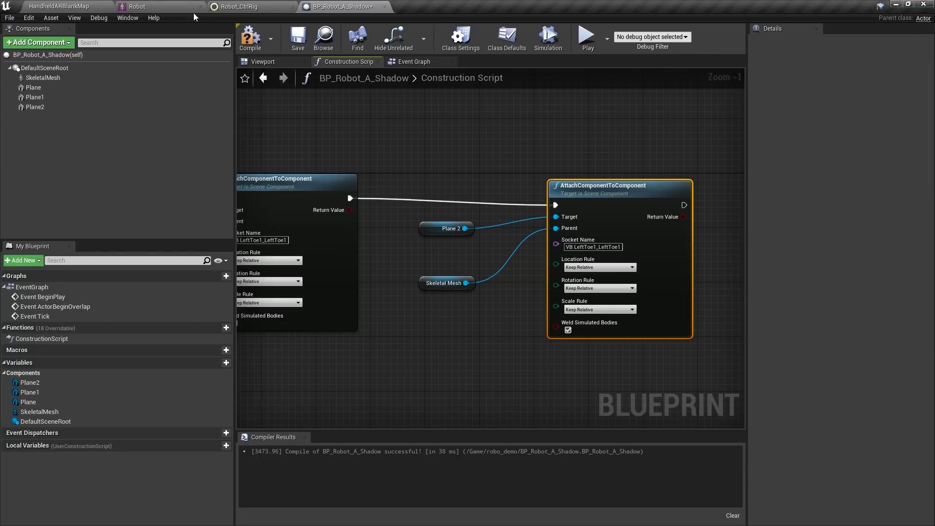
Copy the VB RightToe1_RightToe1 bone name from the Robot skeleton and paste it as the socket name
{"action": "left_click", "coordinate": [163, 10]}
{"action": "left_click", "coordinate": [85, 201]}
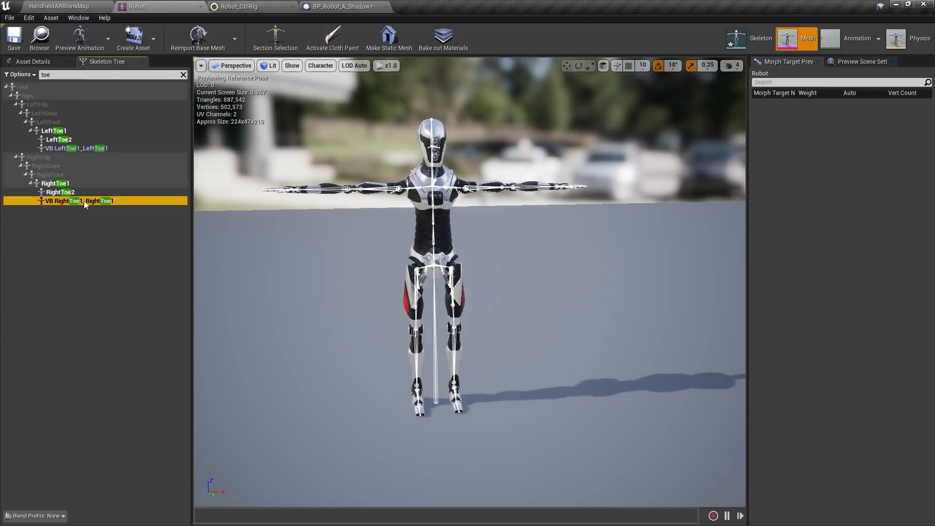
{"action": "left_click", "coordinate": [89, 201]}
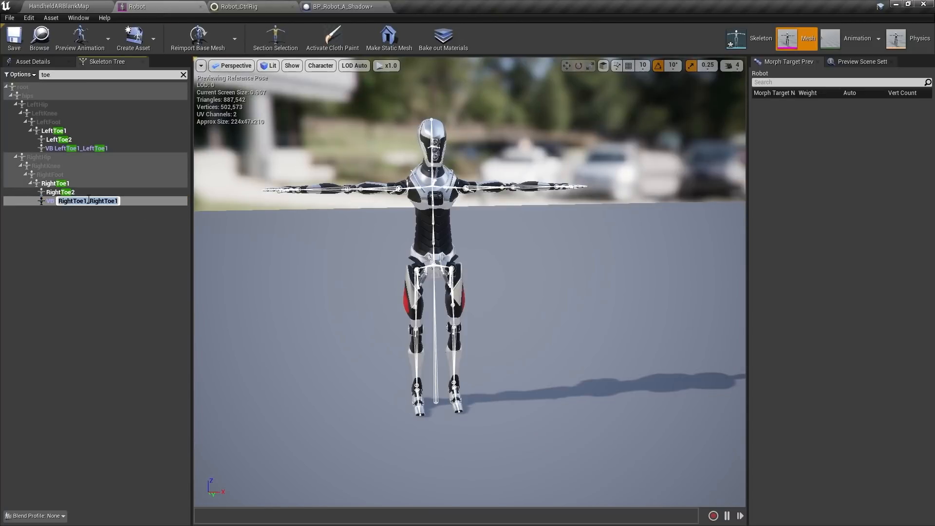
{"action": "left_click", "coordinate": [341, 6]}
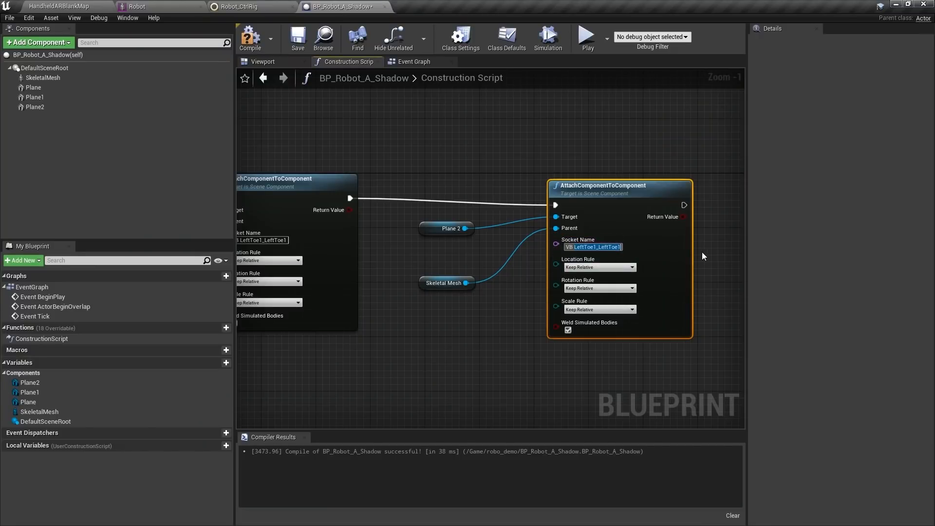
{"action": "key", "text": "ctrl+v"}
{"action": "key", "text": "Return"}
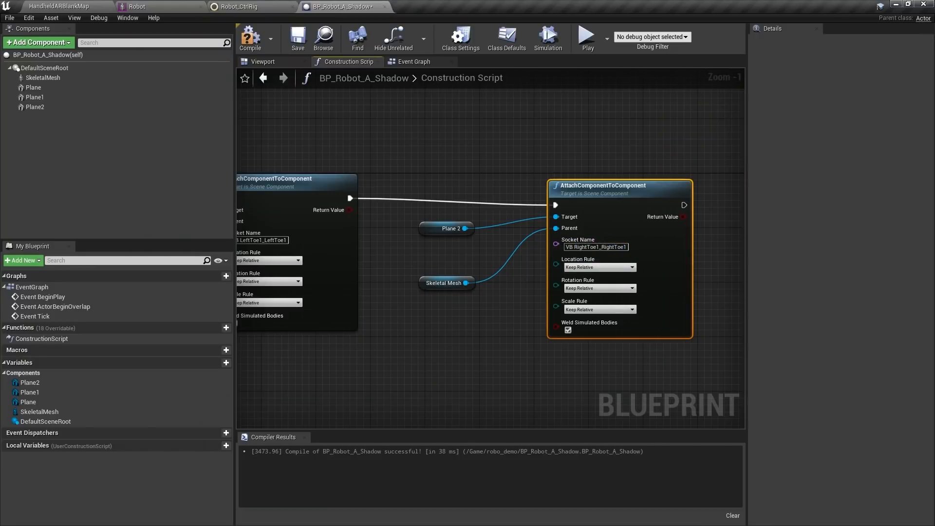
{"action": "right_click_drag", "start_coordinate": [702, 253], "coordinate": [810, 243]}
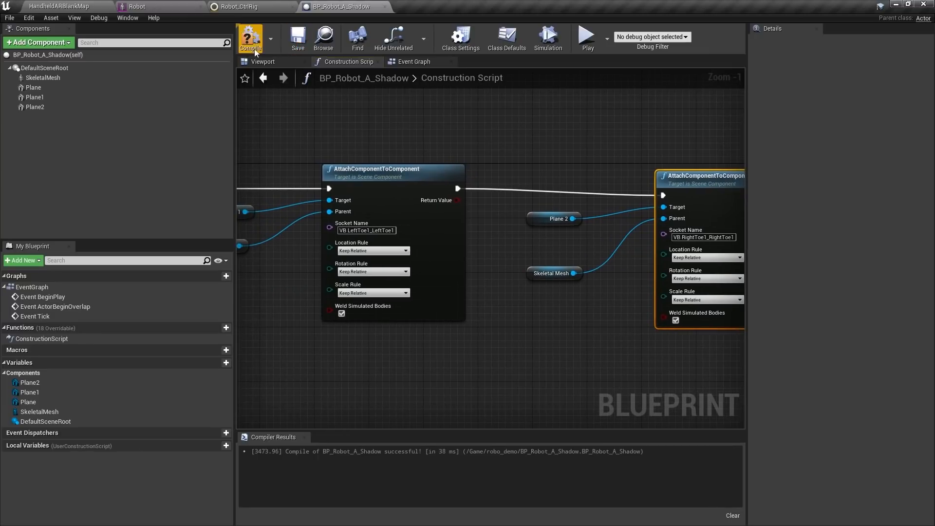
Compile the shadow blueprint and give Plane1 and Plane2 an X scale of 0.2
{"action": "left_click", "coordinate": [255, 50]}
{"action": "left_click", "coordinate": [267, 61]}
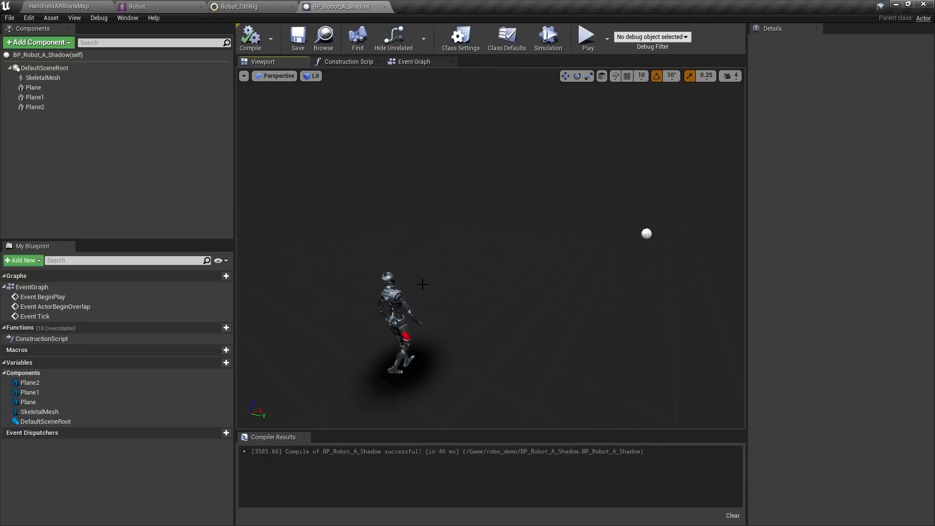
{"action": "left_click", "coordinate": [35, 98]}
{"action": "left_click", "coordinate": [35, 107], "text": "ctrl"}
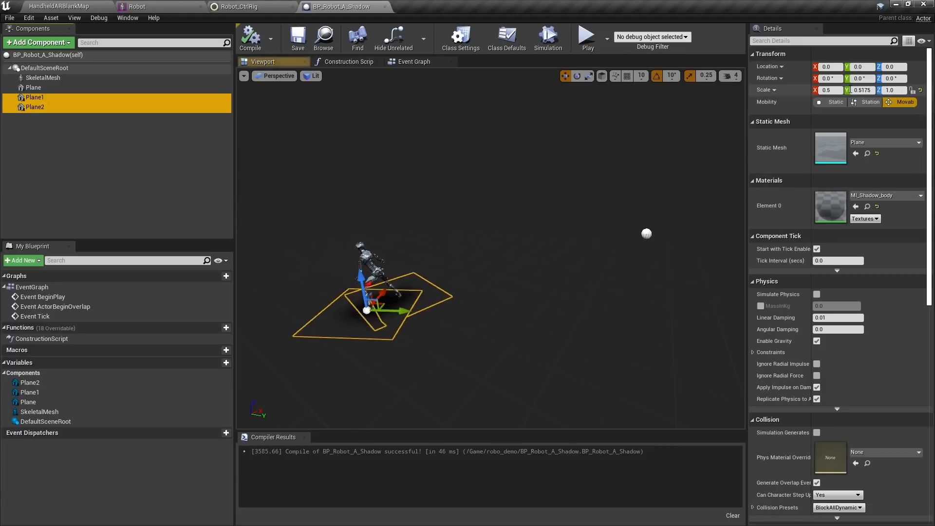
{"action": "left_click", "coordinate": [830, 91]}
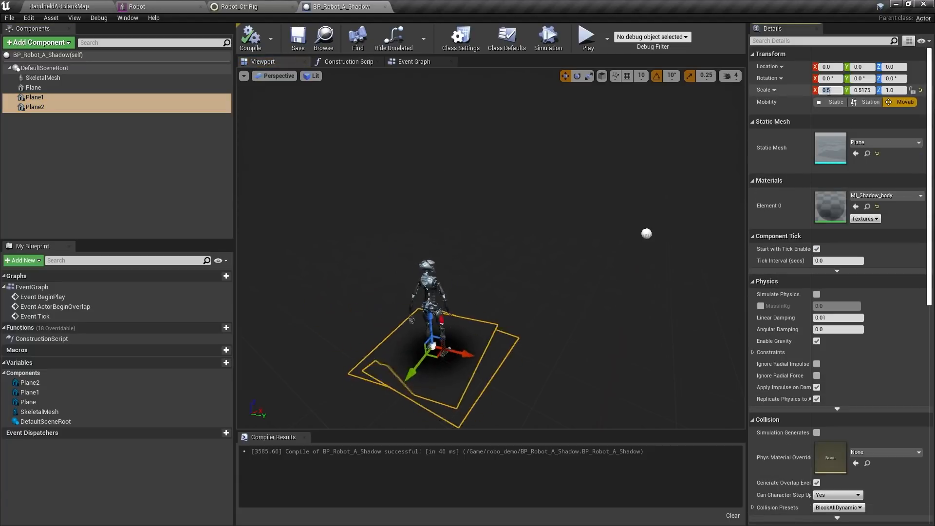
{"action": "key", "text": "BackSpace"}
{"action": "type", "text": "2"}
{"action": "key", "text": "Return"}
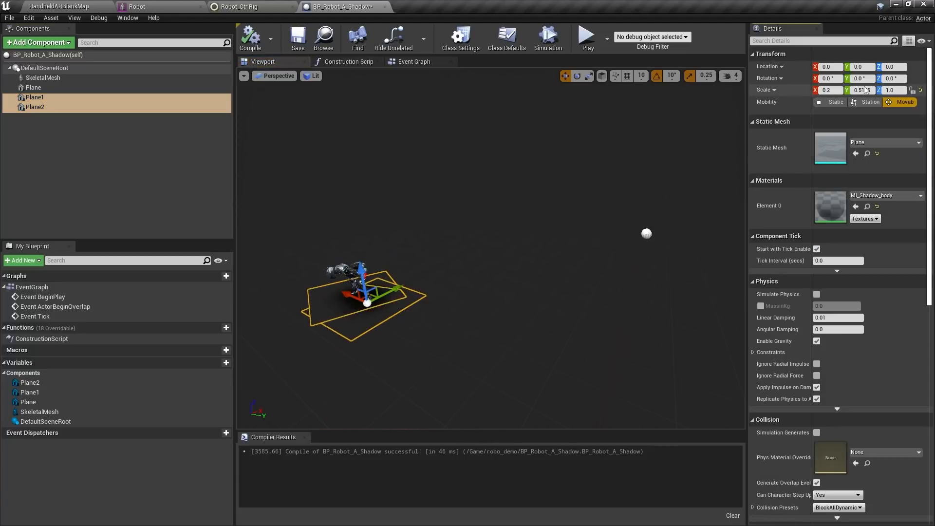
Set both planes' Y scale to 0.3 and recompile BP_Robot_A_Shadow
{"action": "left_click", "coordinate": [864, 90]}
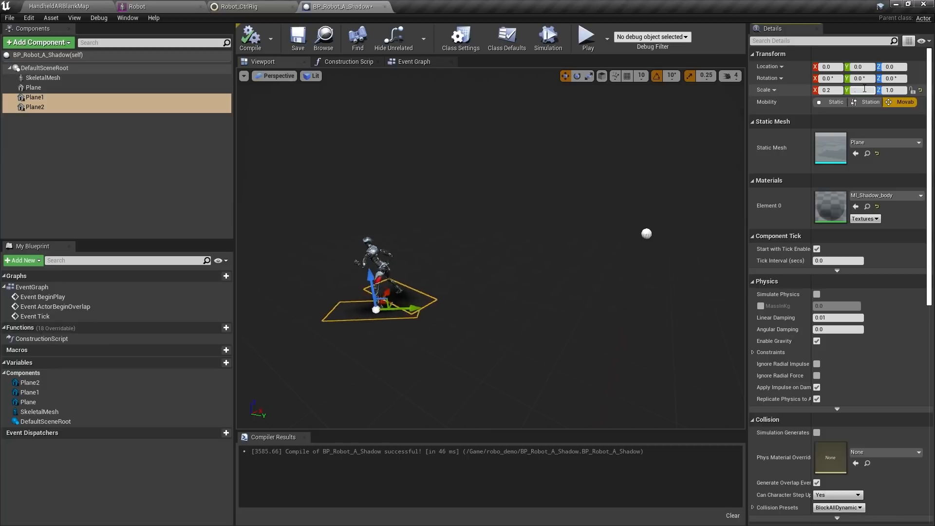
{"action": "type", "text": "3"}
{"action": "key", "text": "Return"}
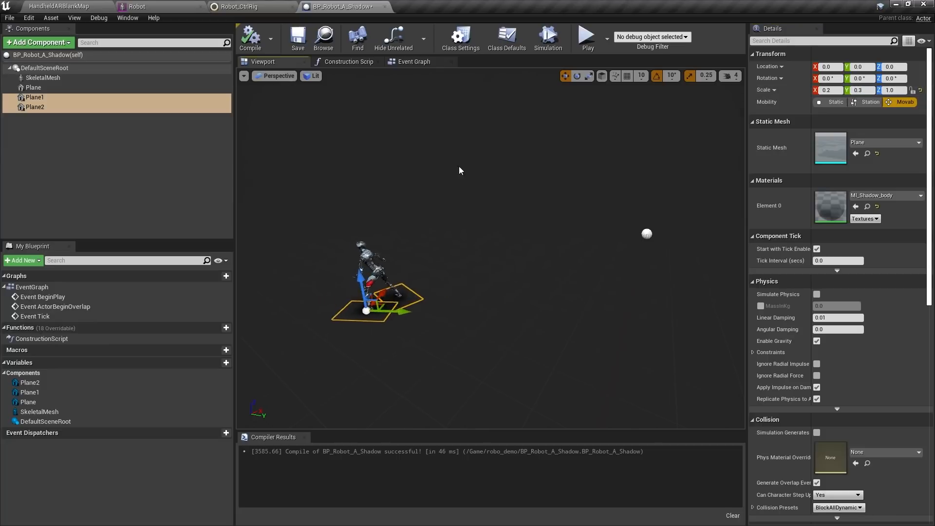
{"action": "left_click", "coordinate": [45, 69]}
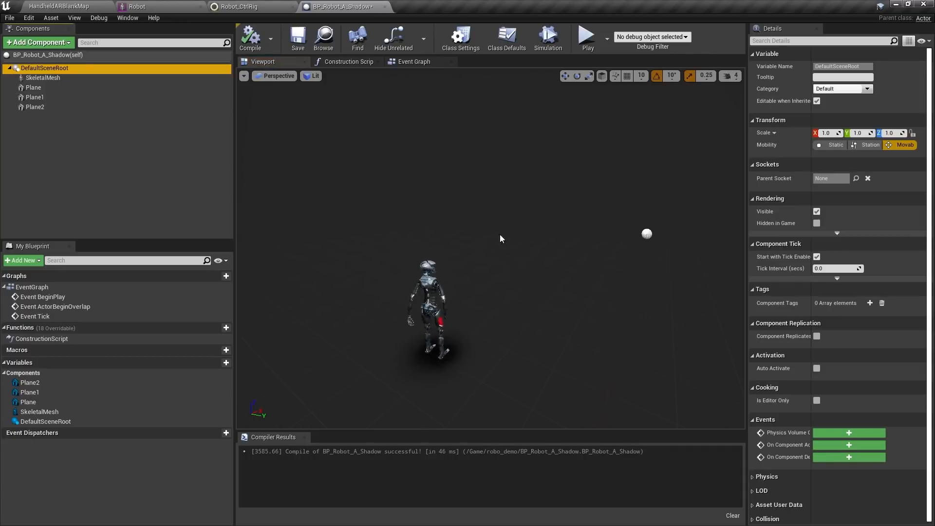
{"action": "right_click_drag", "start_coordinate": [501, 237], "coordinate": [604, 244]}
{"action": "left_click", "coordinate": [250, 38]}
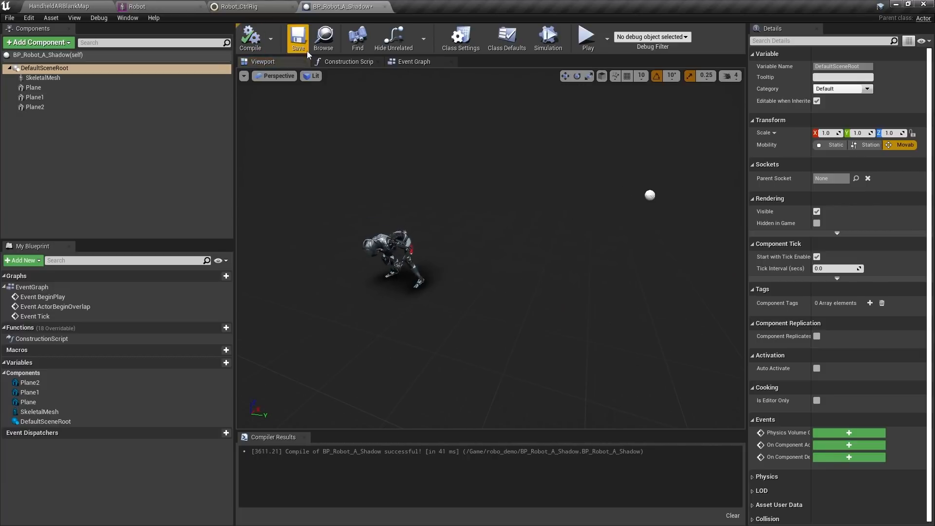
Save BP_Robot_A_Shadow and open BP_Placeable from Content/HandheldAR/Blueprints/Placeable in its Viewport
{"action": "left_click", "coordinate": [305, 49]}
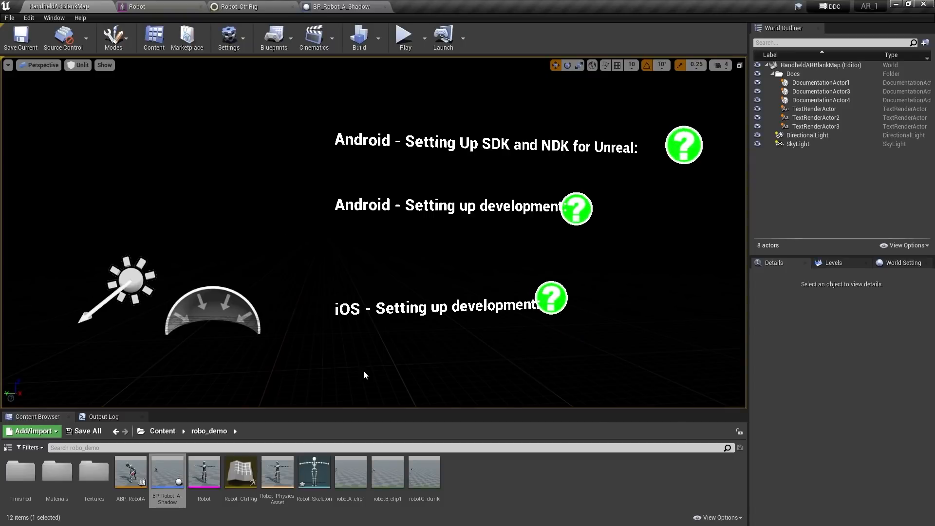
{"action": "left_click", "coordinate": [164, 432]}
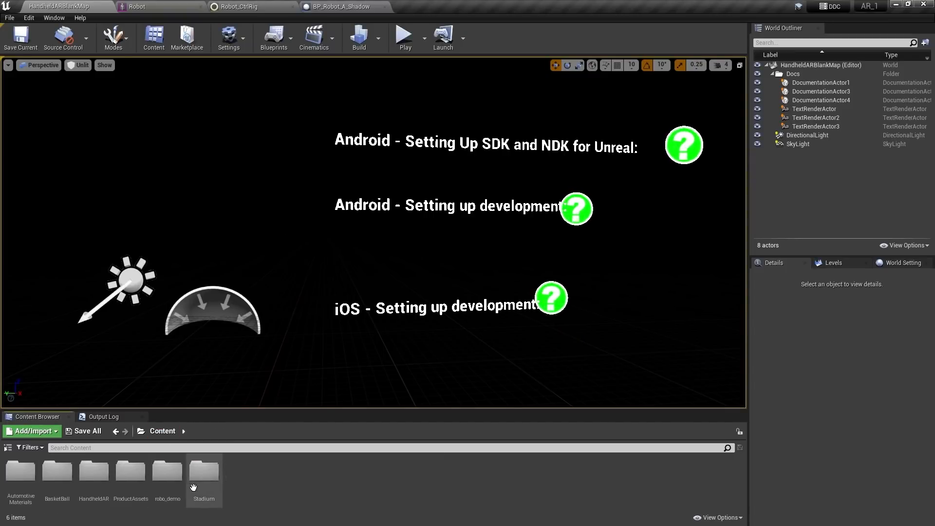
{"action": "double_click", "coordinate": [94, 471]}
{"action": "left_click", "coordinate": [20, 471]}
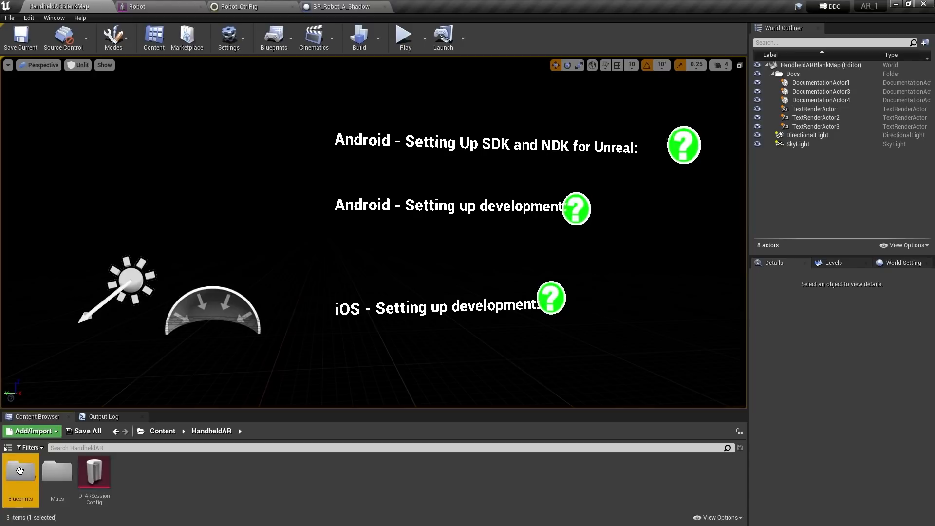
{"action": "double_click", "coordinate": [20, 470]}
{"action": "double_click", "coordinate": [57, 470]}
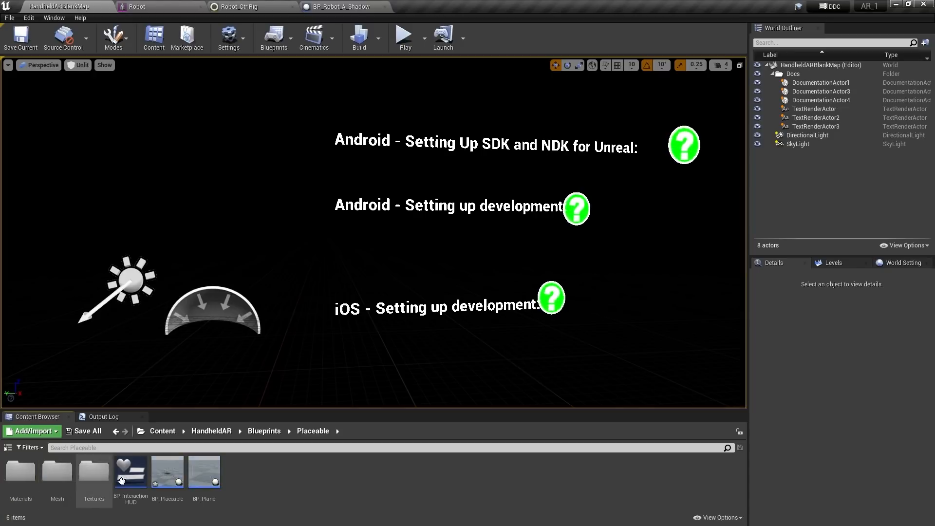
{"action": "double_click", "coordinate": [166, 476]}
{"action": "left_click", "coordinate": [273, 62]}
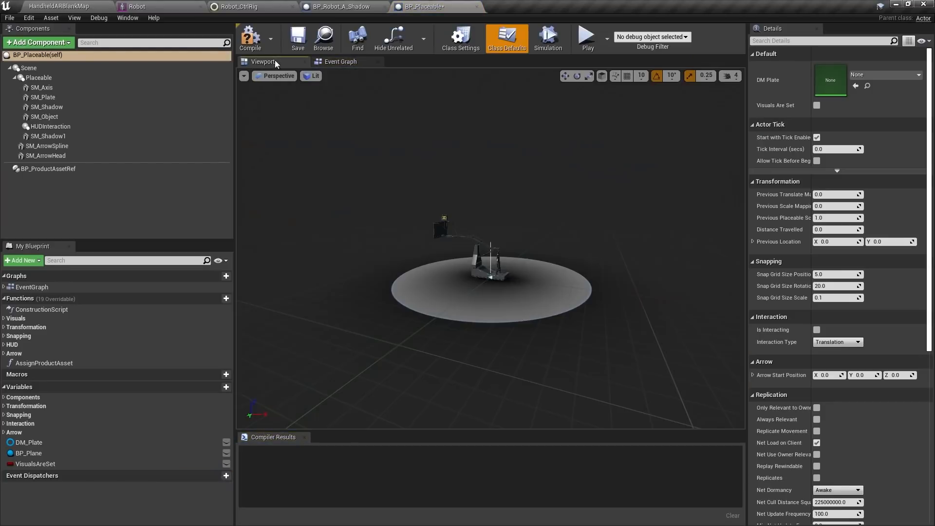
Select BP_Placeable's Placeable component and open its Add Component list
{"action": "right_click_drag", "start_coordinate": [487, 243], "coordinate": [682, 260]}
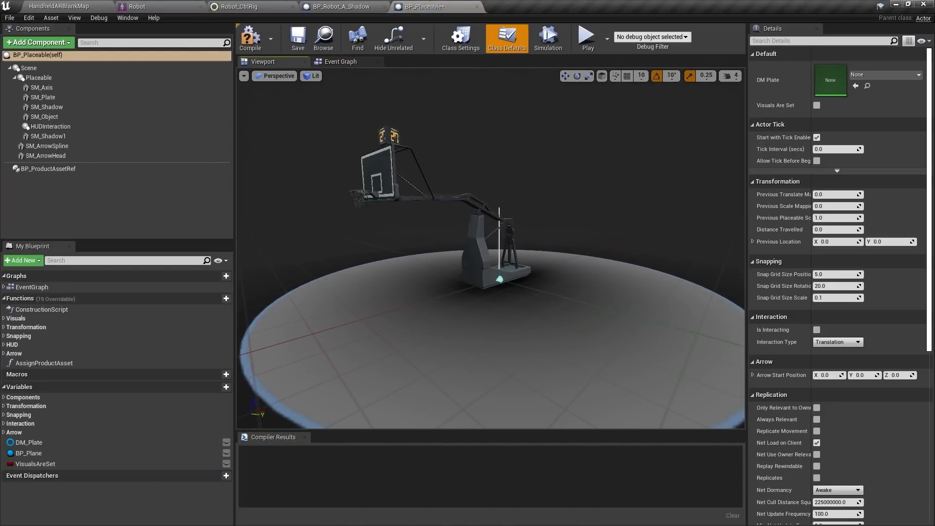
{"action": "mouse_move", "coordinate": [428, 265]}
{"action": "right_mouse_down"}
{"action": "mouse_move", "coordinate": [438, 267]}
{"action": "mouse_move", "coordinate": [427, 265]}
{"action": "right_mouse_up"}
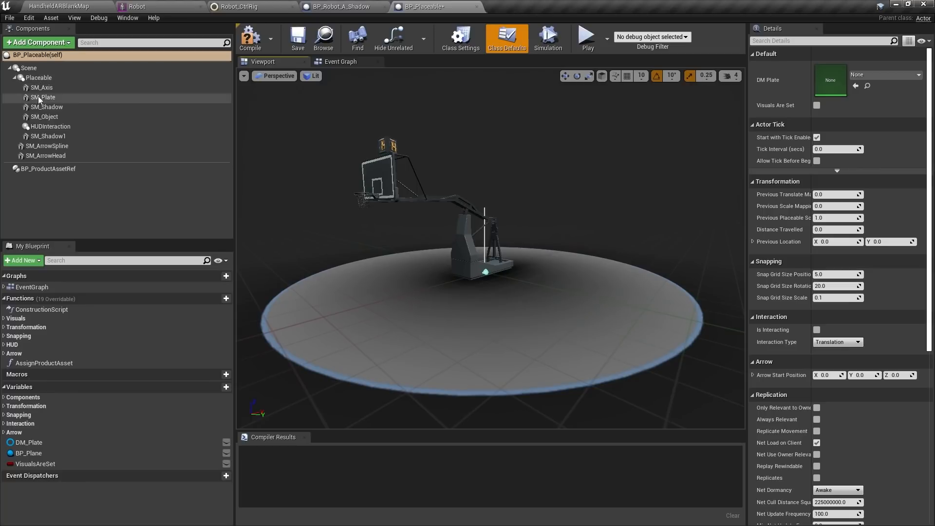
{"action": "left_click", "coordinate": [41, 80]}
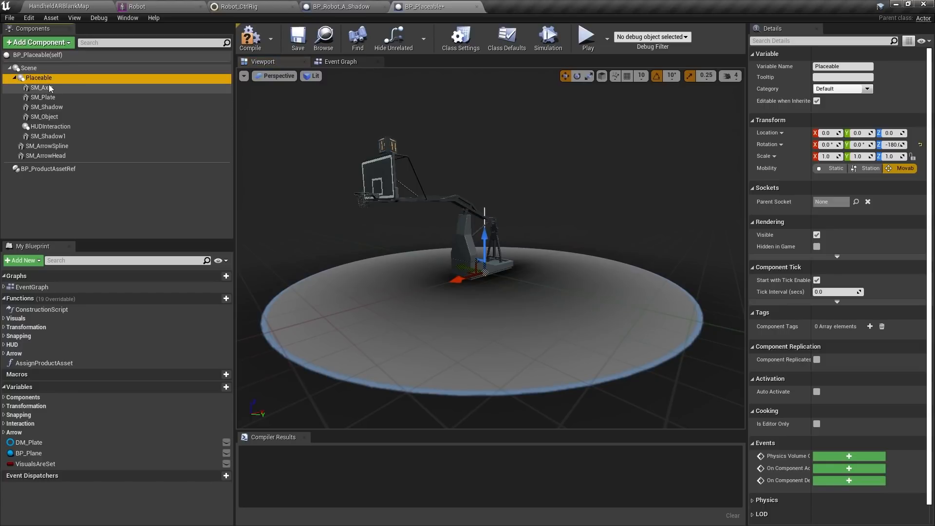
{"action": "left_click", "coordinate": [69, 43]}
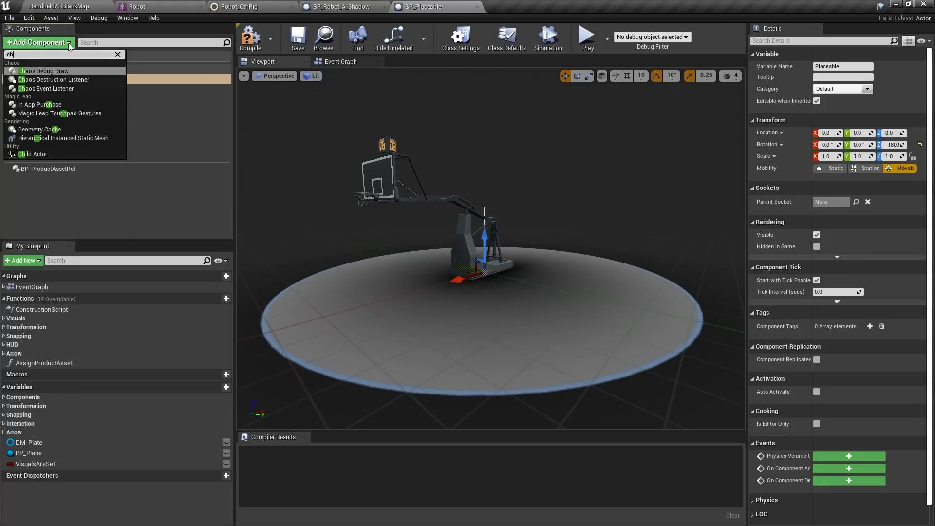
Add a Child Actor component under Placeable with class BP_Robot_A_Shadow
{"action": "left_click", "coordinate": [22, 153]}
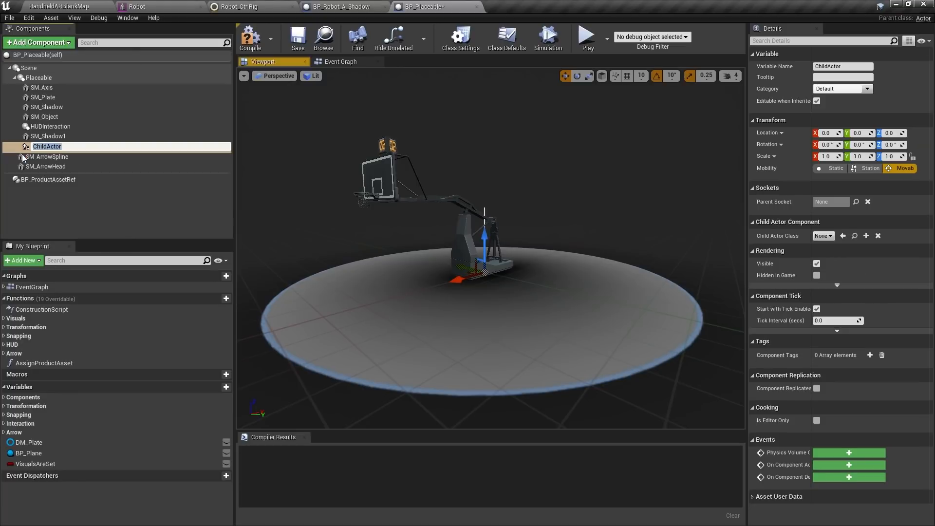
{"action": "left_click", "coordinate": [131, 213]}
{"action": "left_click", "coordinate": [39, 146]}
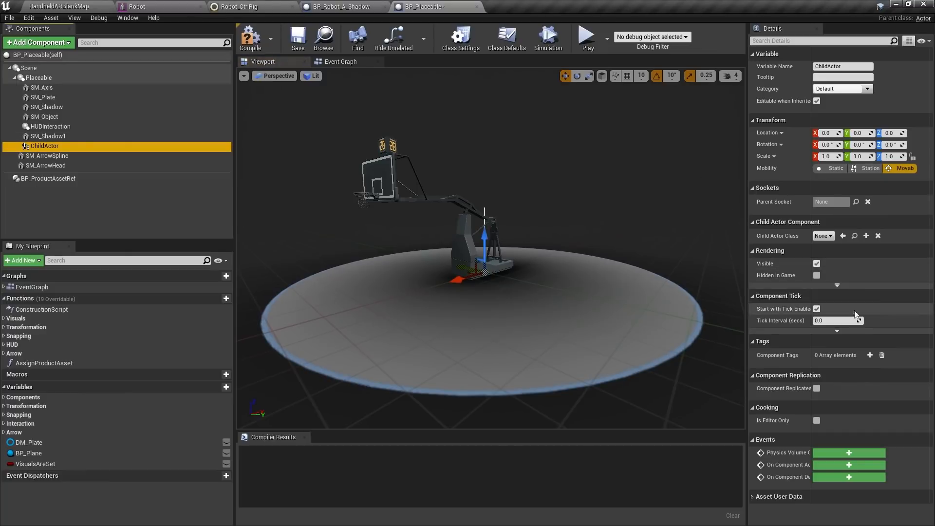
{"action": "left_click", "coordinate": [828, 236]}
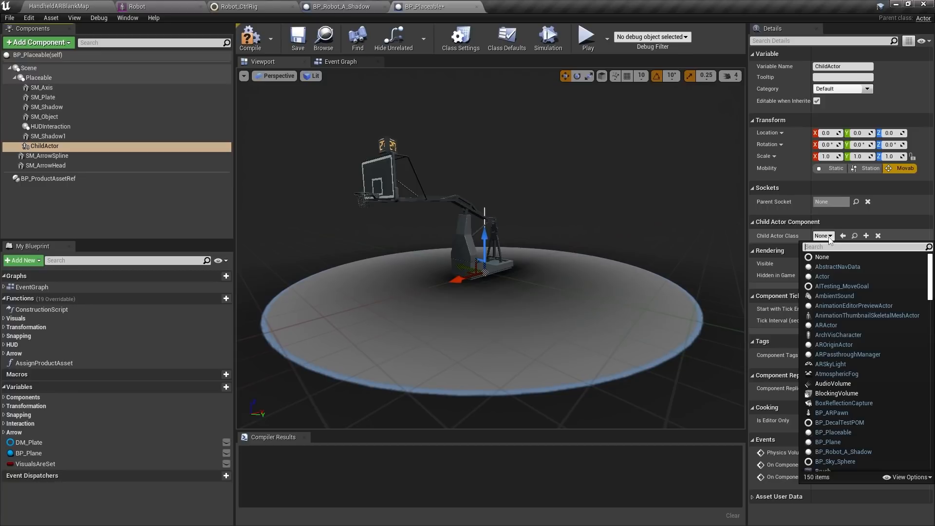
{"action": "type", "text": "BP"}
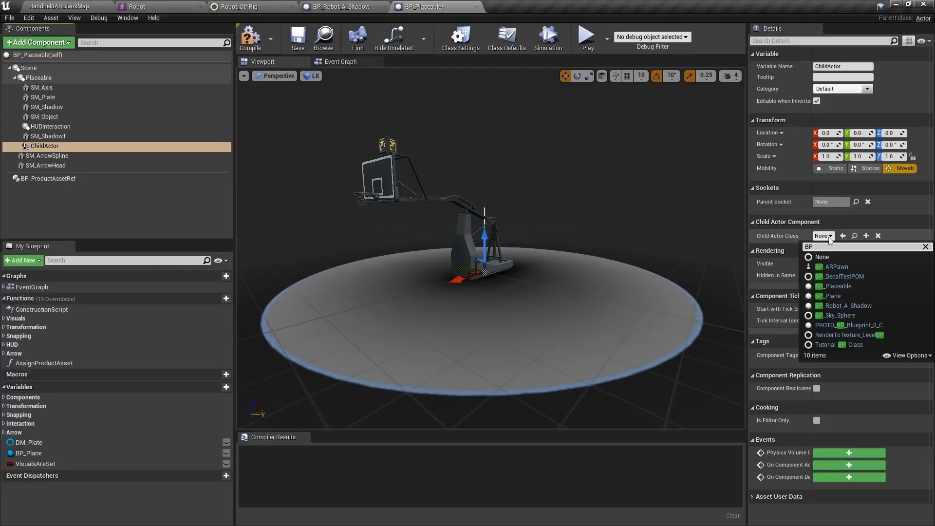
{"action": "left_click", "coordinate": [861, 305]}
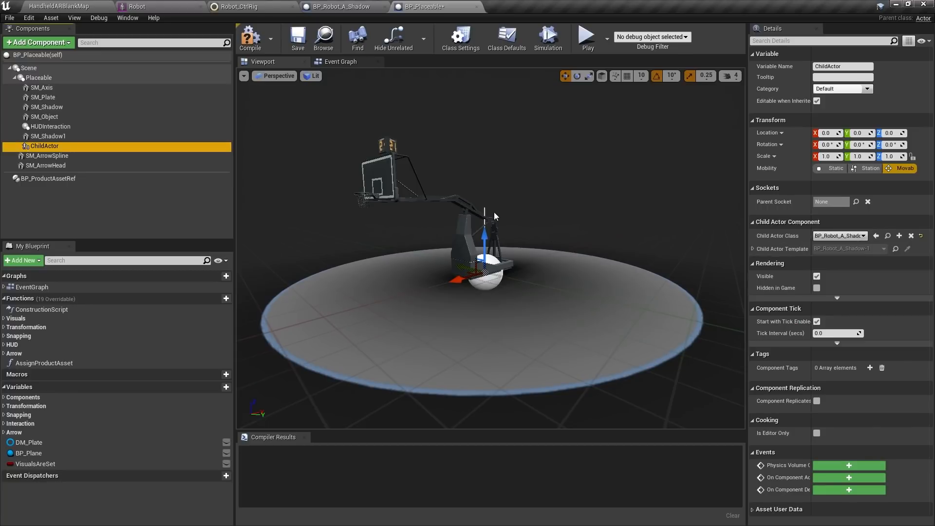
Move the robot child actor beside the stand to X 172.7 and Y 27.59
{"action": "right_click_drag", "start_coordinate": [584, 227], "coordinate": [455, 226]}
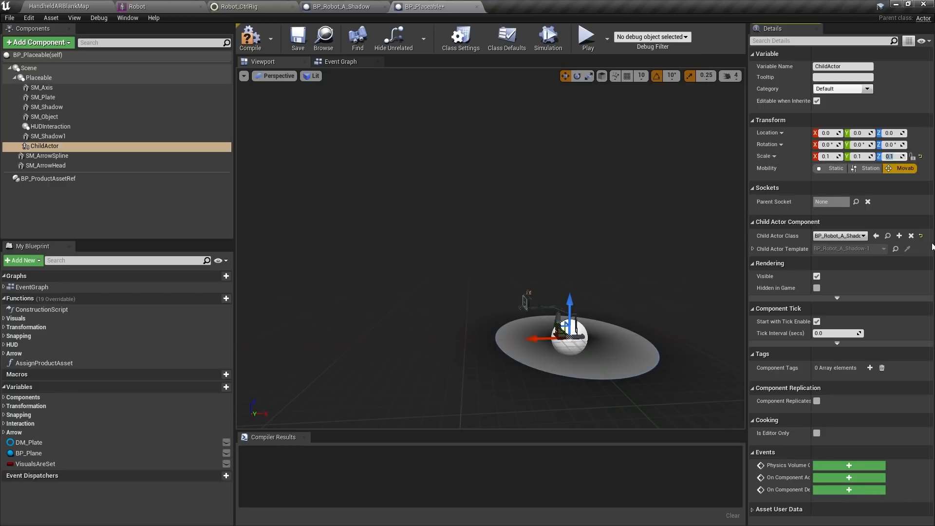
{"action": "right_click_drag", "start_coordinate": [733, 137], "coordinate": [730, 137]}
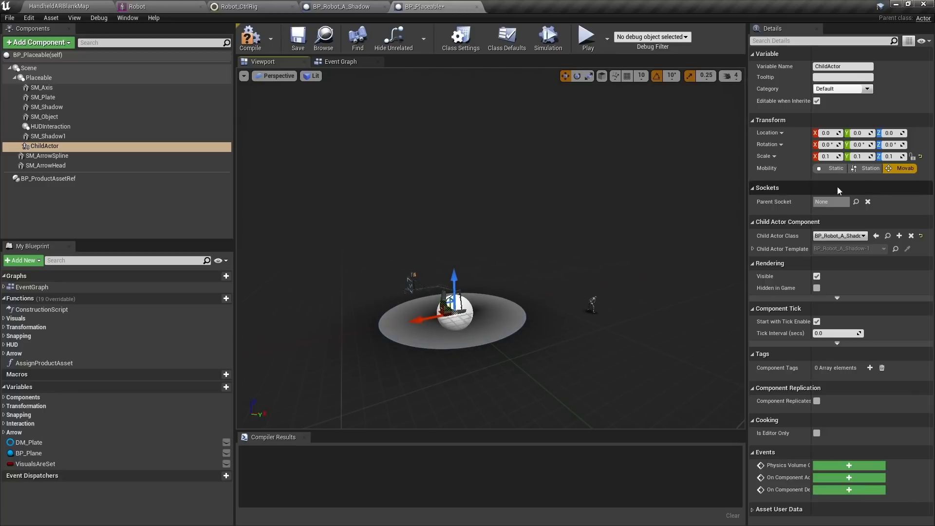
{"action": "left_click_drag", "start_coordinate": [425, 317], "coordinate": [209, 341]}
{"action": "scroll", "coordinate": [513, 358], "scroll_direction": "down", "scroll_amount": 3}
{"action": "scroll", "coordinate": [507, 352], "scroll_direction": "up", "scroll_amount": 2}
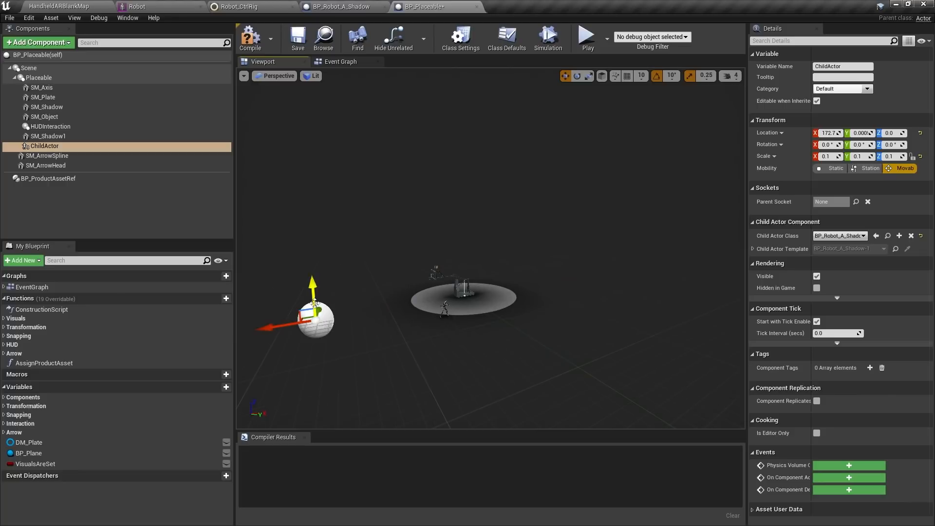
{"action": "mouse_move", "coordinate": [315, 303]}
{"action": "left_mouse_down"}
{"action": "mouse_move", "coordinate": [318, 287]}
{"action": "mouse_move", "coordinate": [319, 298]}
{"action": "left_mouse_up"}
Fly the view around the plate to inspect the hoop and shrunken robot
{"action": "mouse_move", "coordinate": [561, 305]}
{"action": "right_mouse_down"}
{"action": "mouse_move", "coordinate": [551, 298]}
{"action": "mouse_move", "coordinate": [553, 311]}
{"action": "mouse_move", "coordinate": [545, 309]}
{"action": "right_mouse_up"}
{"action": "key", "text": "w"}
{"action": "key", "text": "q"}
{"action": "key", "text": "e"}
{"action": "key", "text": "w"}
{"action": "key", "text": "q"}
{"action": "key", "text": "s"}
{"action": "key", "text": "e"}
{"action": "key", "text": "e"}
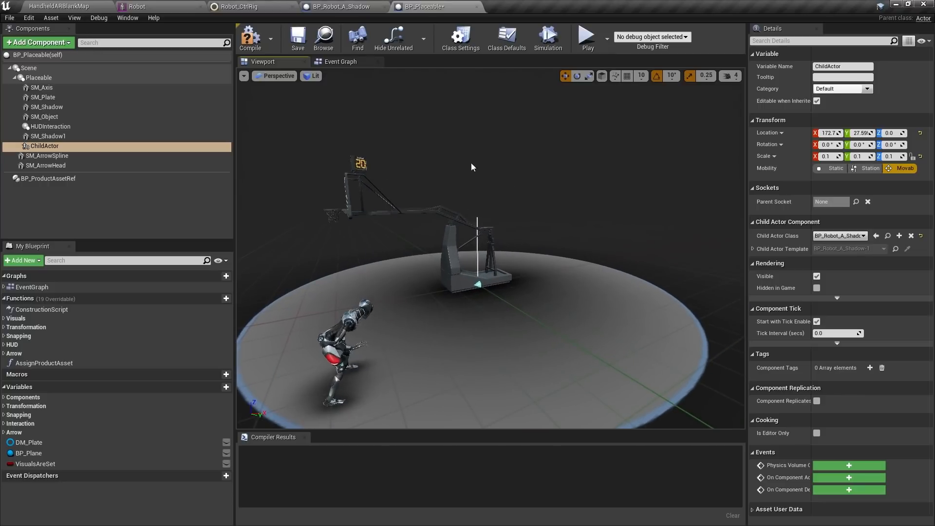
Return to the HandheldARBlankMap level, browse the robo_demo folder, and select the SkyLight actor
{"action": "left_click", "coordinate": [153, 8]}
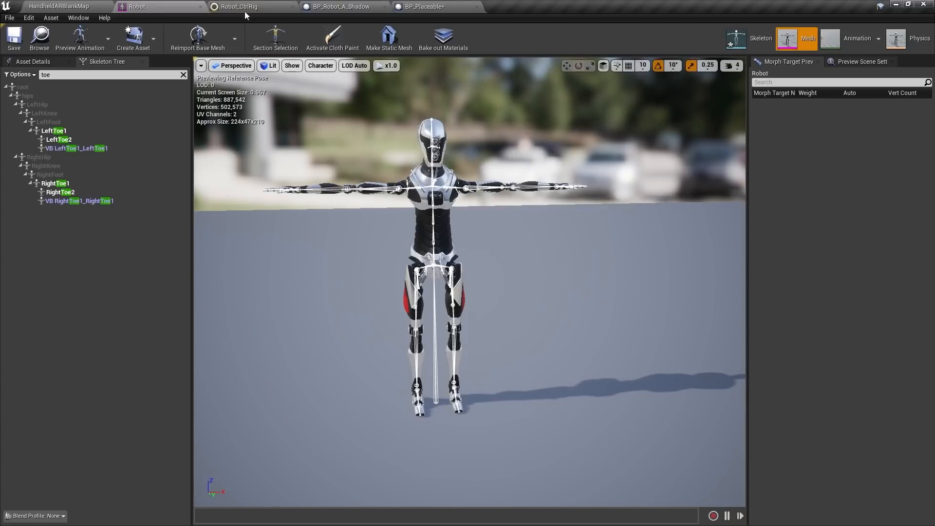
{"action": "left_click", "coordinate": [77, 8]}
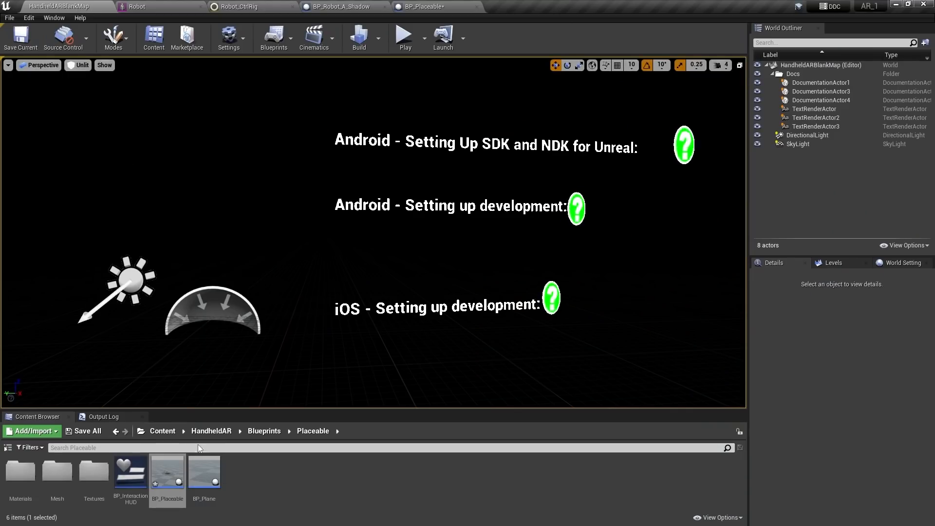
{"action": "left_click", "coordinate": [160, 435]}
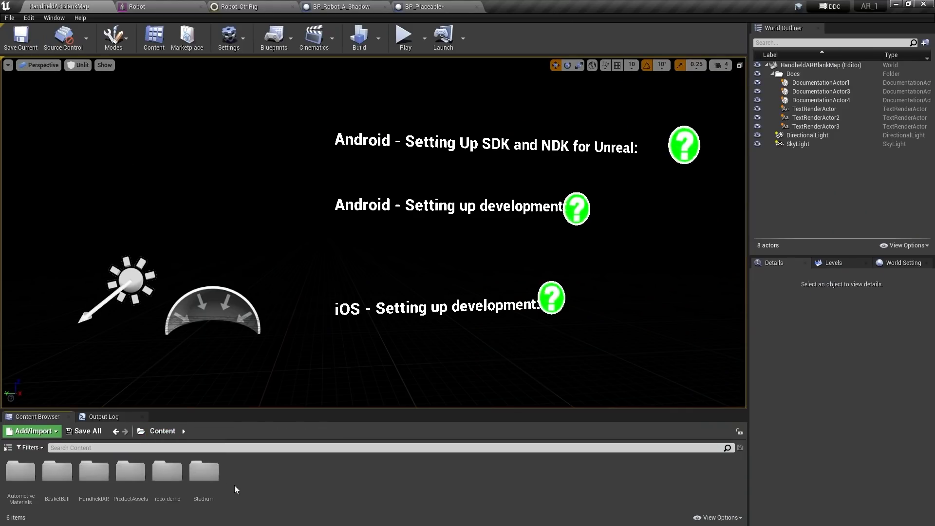
{"action": "left_click", "coordinate": [166, 469]}
{"action": "double_click", "coordinate": [165, 469]}
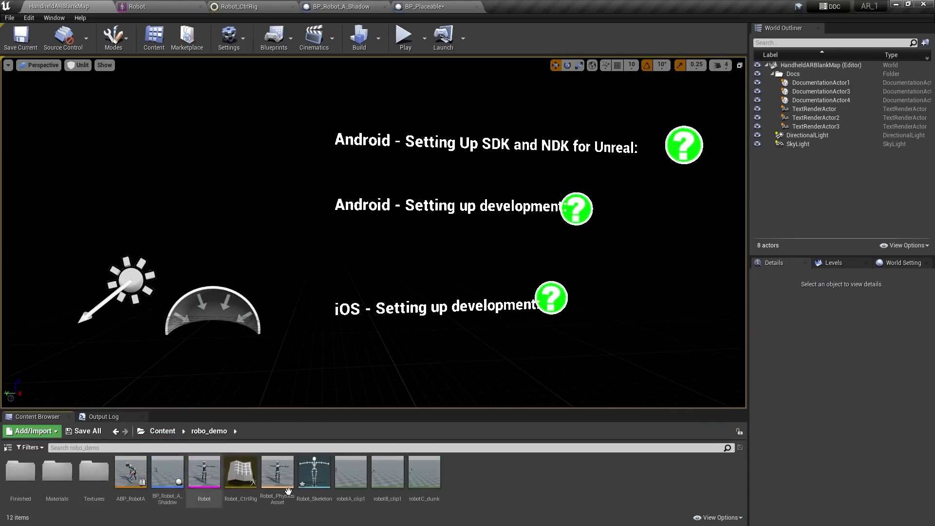
{"action": "left_click", "coordinate": [162, 479]}
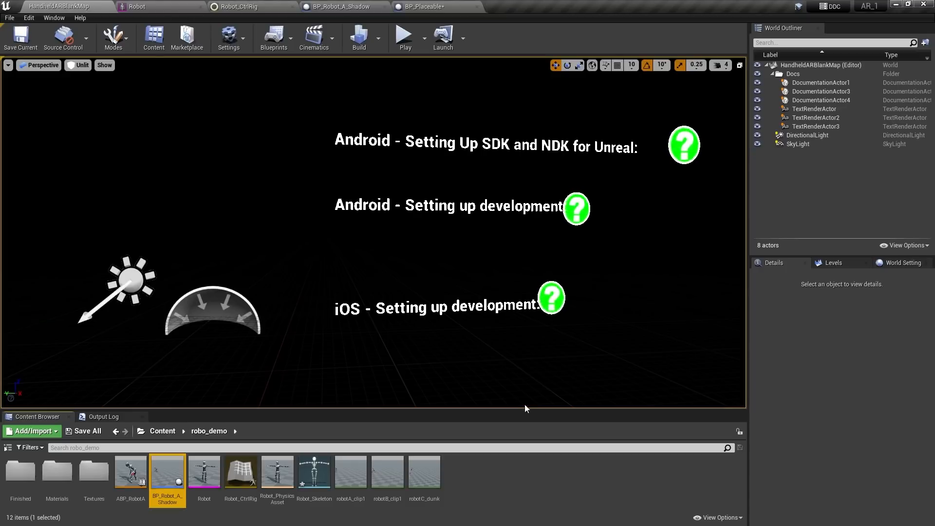
{"action": "left_click", "coordinate": [487, 466]}
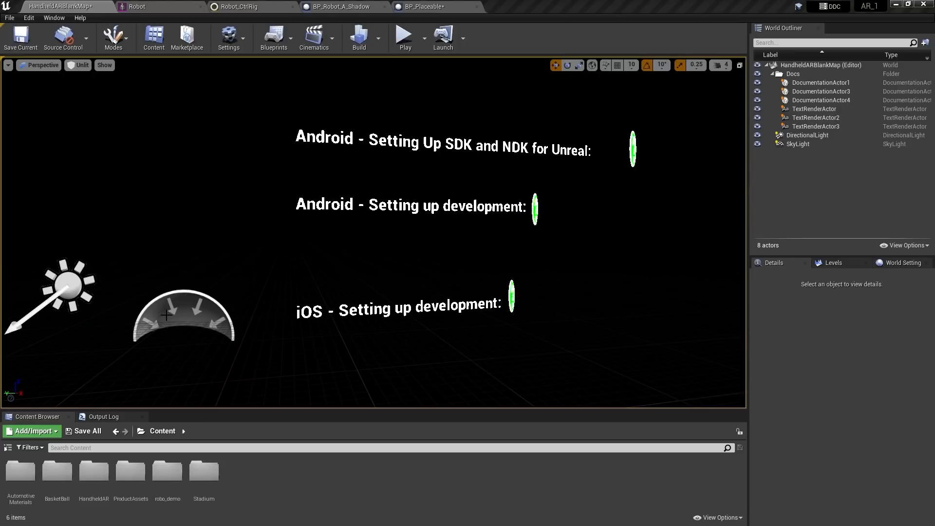
{"action": "left_click", "coordinate": [230, 331]}
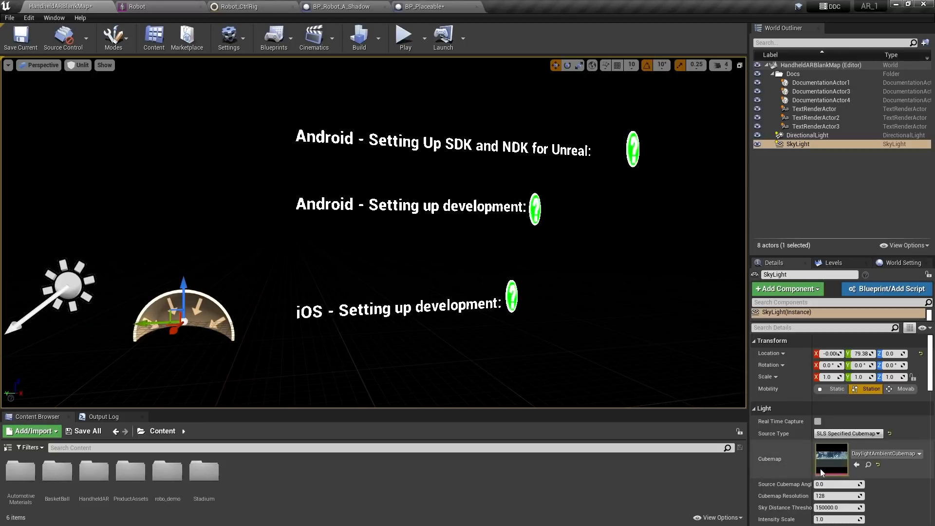
Delete the SkyLight actor from the level
{"action": "left_click", "coordinate": [800, 135]}
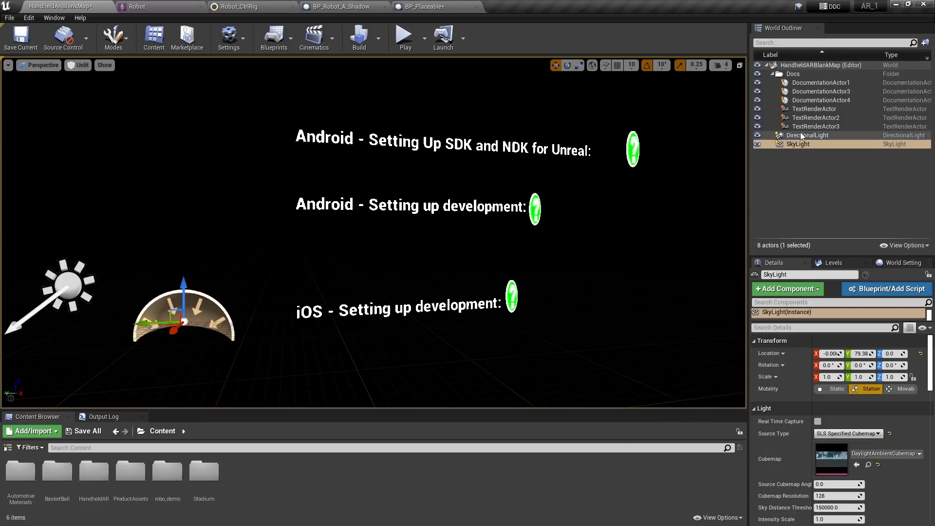
{"action": "left_click", "coordinate": [788, 145]}
{"action": "key", "text": "Delete"}
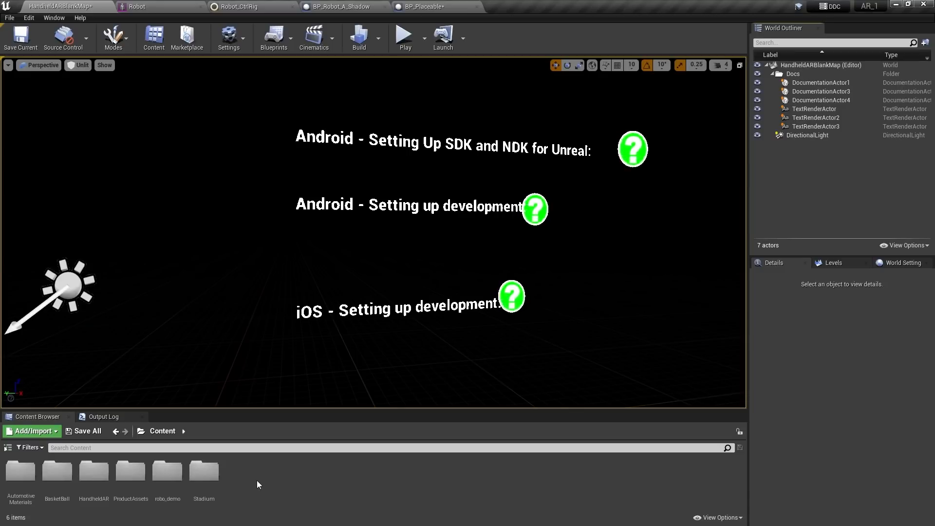
Create an ARSkyLight-based Blueprint class named BP_AR in the Content folder
{"action": "right_click", "coordinate": [244, 468]}
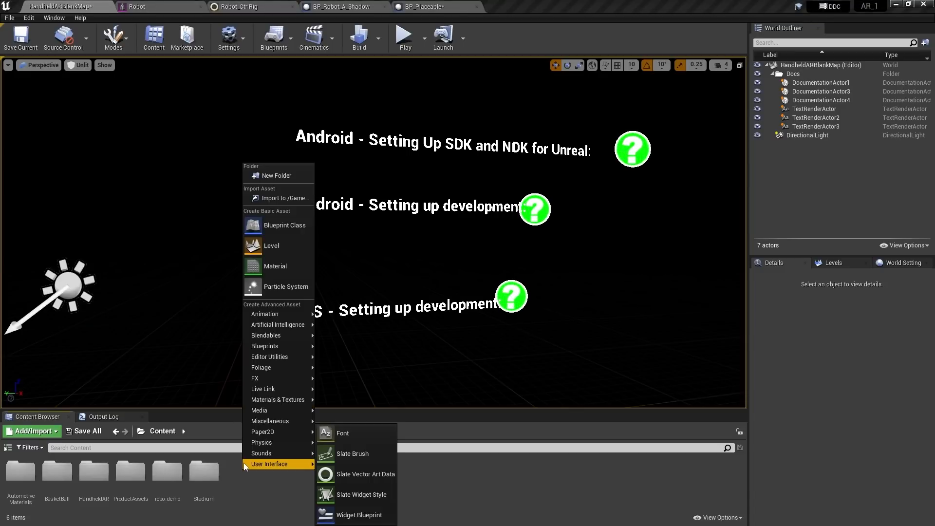
{"action": "left_click", "coordinate": [285, 225]}
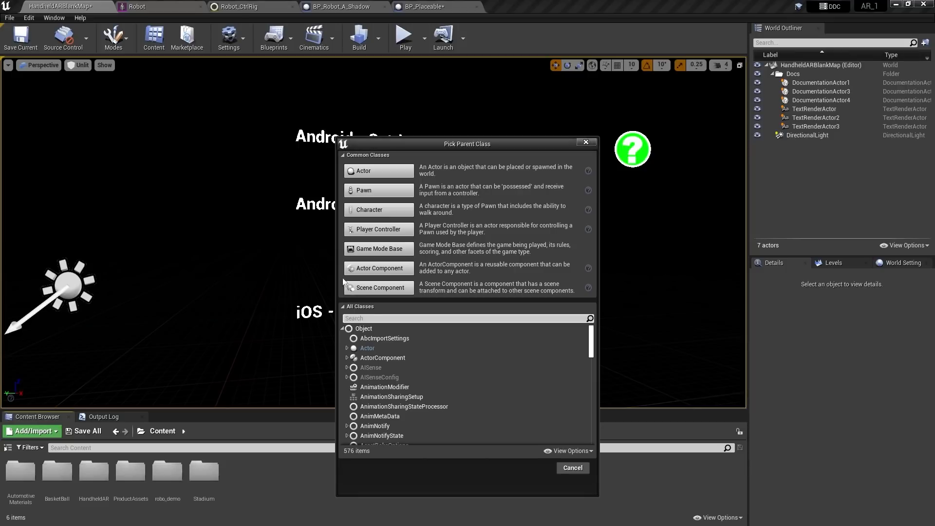
{"action": "type", "text": "ar sk"}
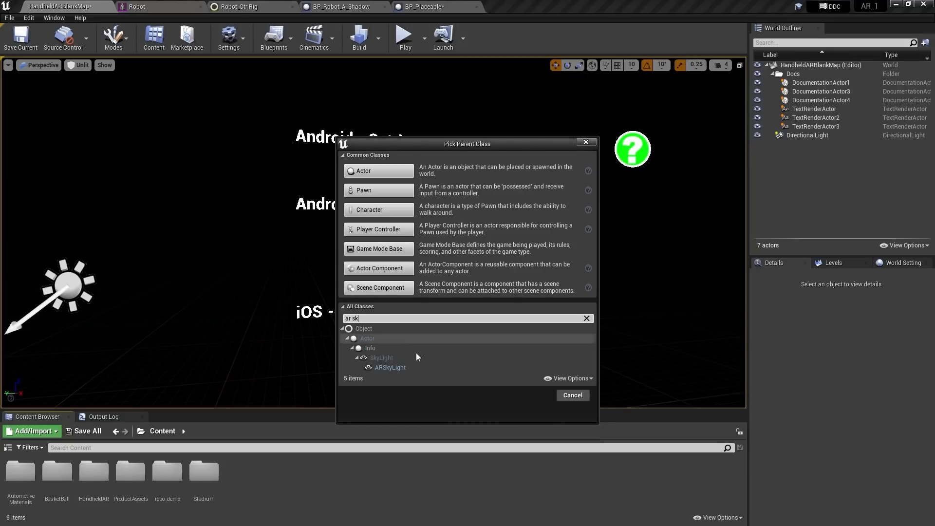
{"action": "left_click", "coordinate": [383, 367]}
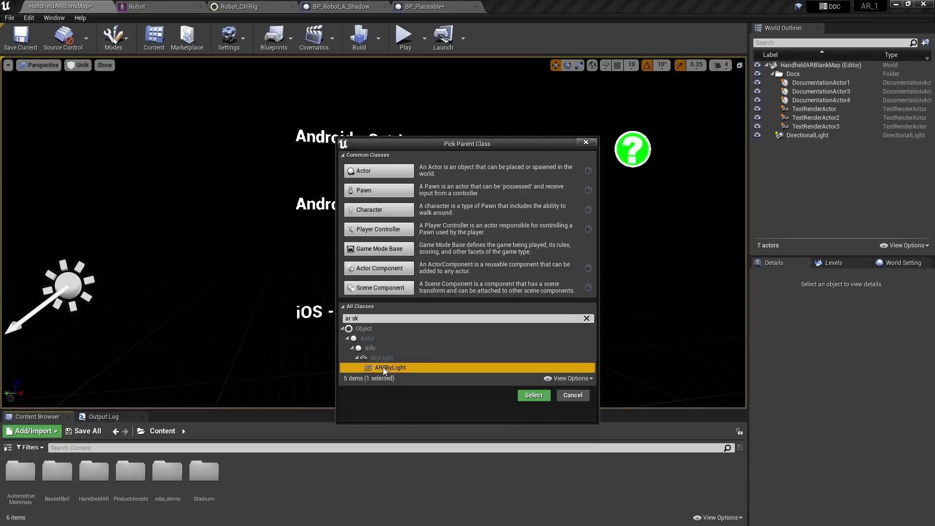
{"action": "left_click", "coordinate": [534, 395]}
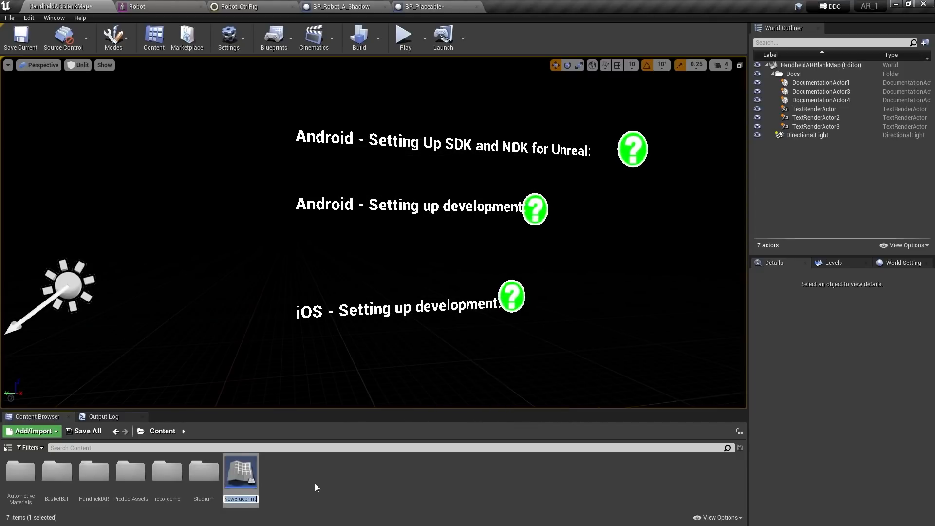
{"action": "type", "text": "BP_AR_Sky"}
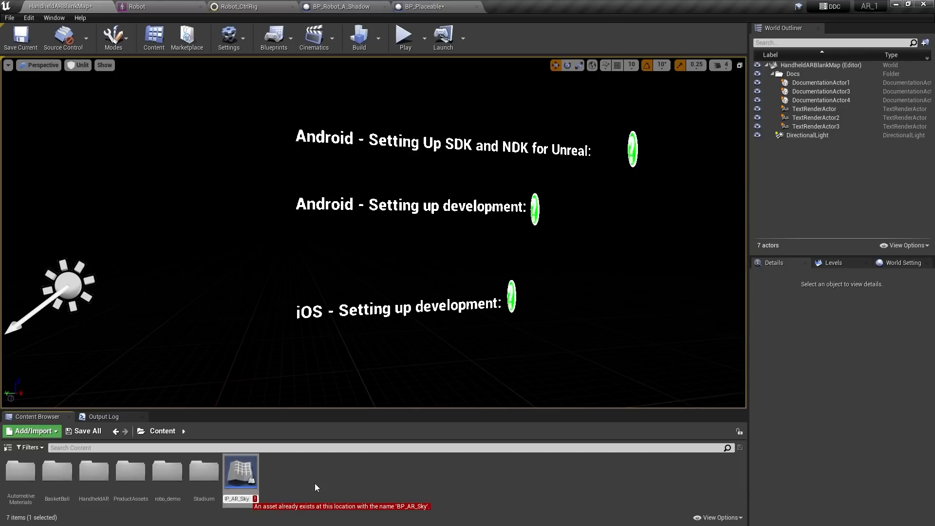
{"action": "key", "text": "BackSpace"}
{"action": "key", "text": "BackSpace"}
{"action": "key", "text": "BackSpace"}
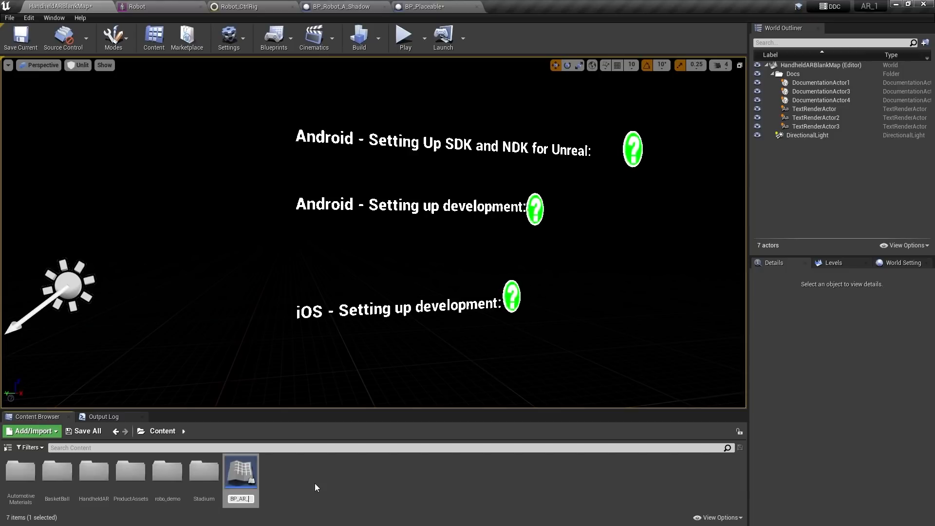
{"action": "key", "text": "BackSpace"}
{"action": "key", "text": "Return"}
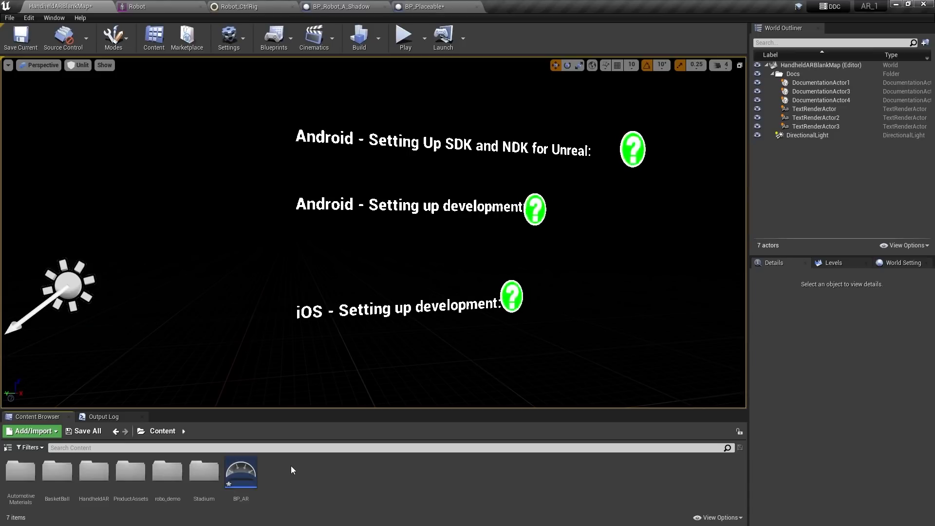
Place a BP_AR actor in the level and reset its location to 0, 0, 0
{"action": "left_click_drag", "start_coordinate": [241, 471], "coordinate": [209, 336]}
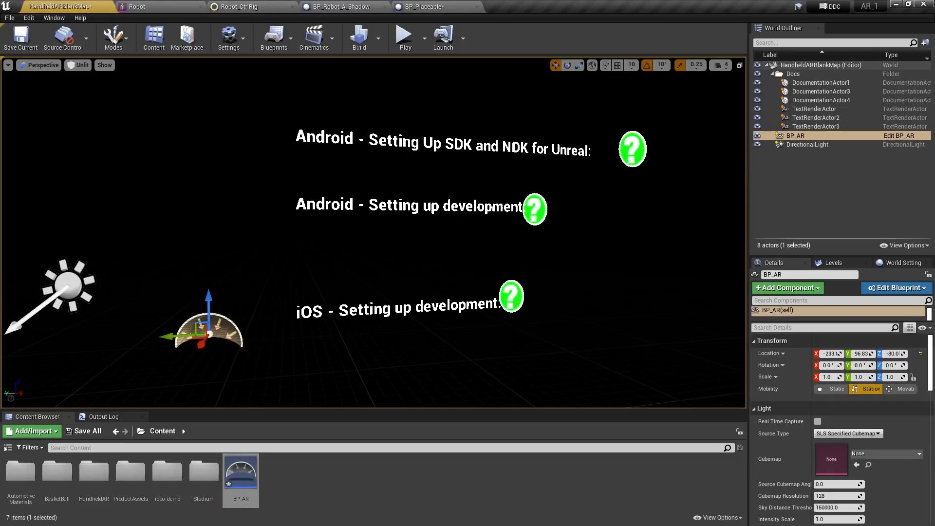
{"action": "left_click", "coordinate": [921, 354]}
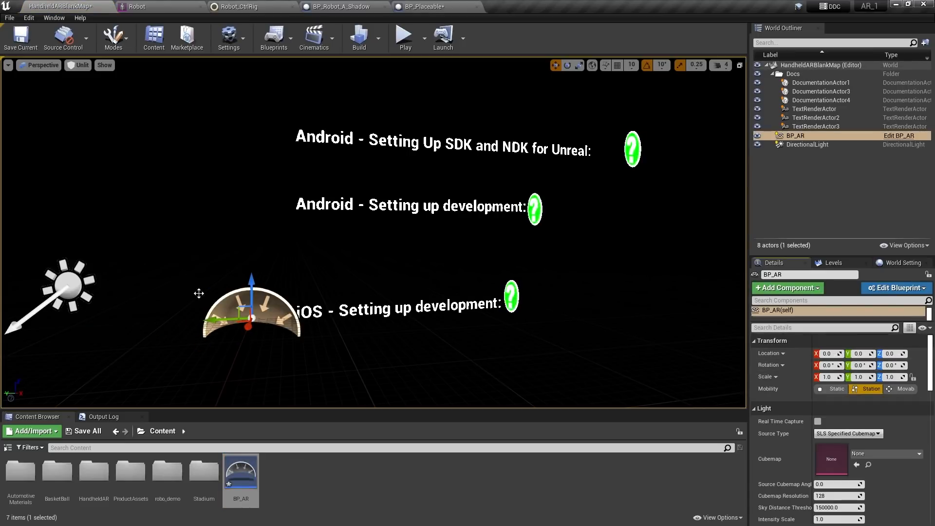
{"action": "left_click", "coordinate": [256, 229]}
{"action": "left_click", "coordinate": [258, 304]}
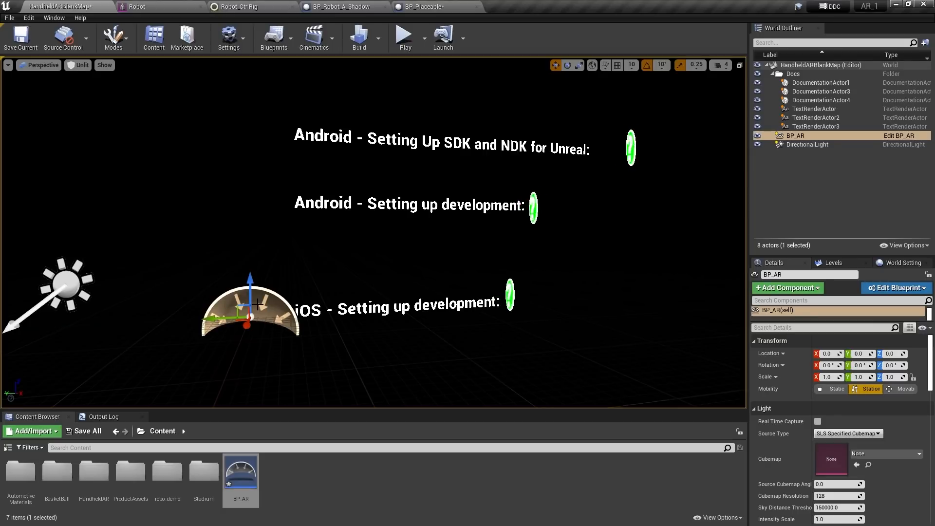
{"action": "left_click", "coordinate": [311, 495]}
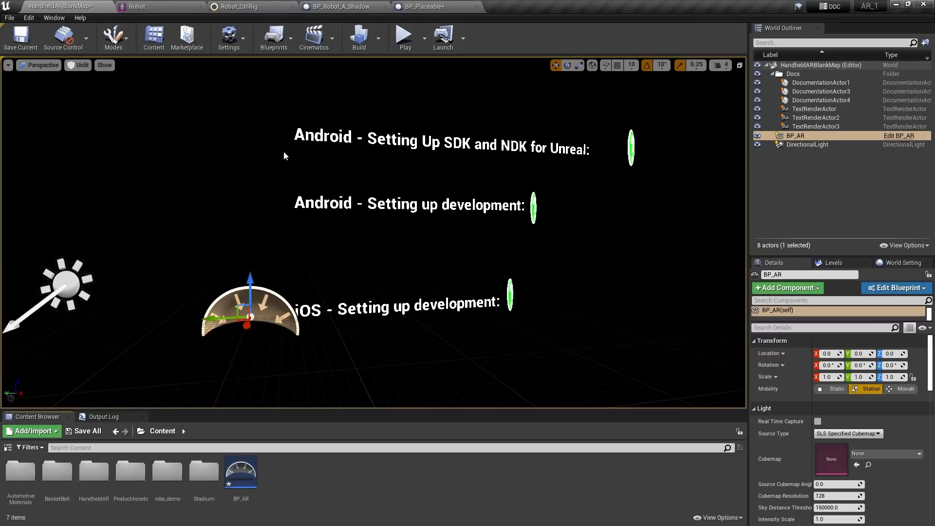
Open the Level Blueprint and add a function named timerD
{"action": "left_click", "coordinate": [290, 38]}
{"action": "mouse_move", "coordinate": [300, 155]}
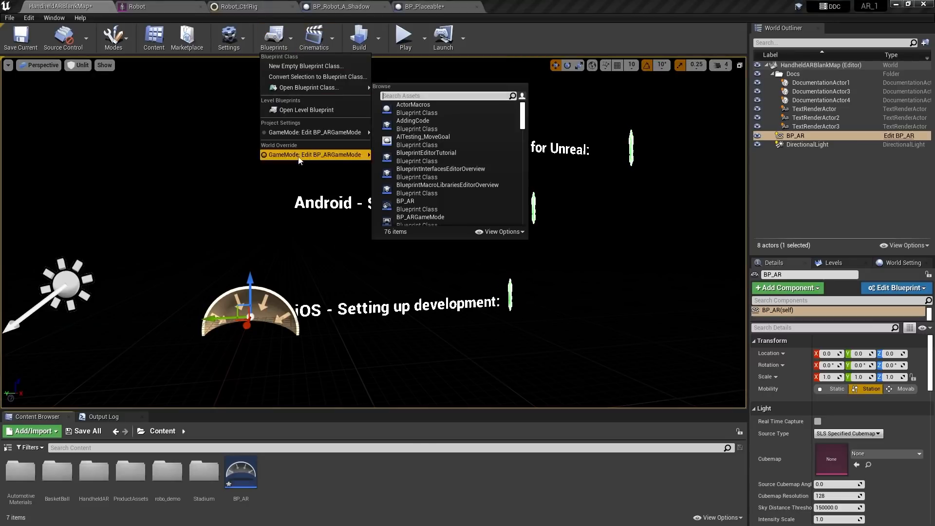
{"action": "left_click", "coordinate": [297, 110]}
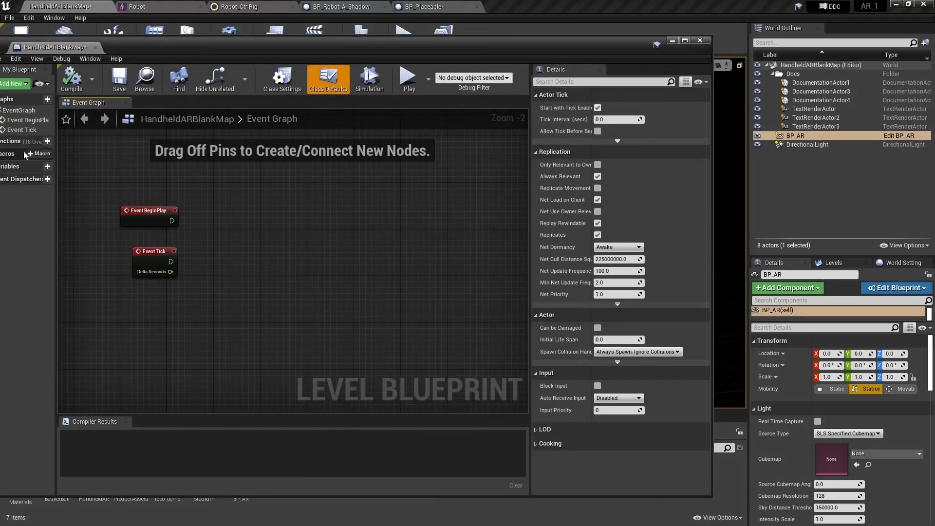
{"action": "left_click", "coordinate": [48, 142]}
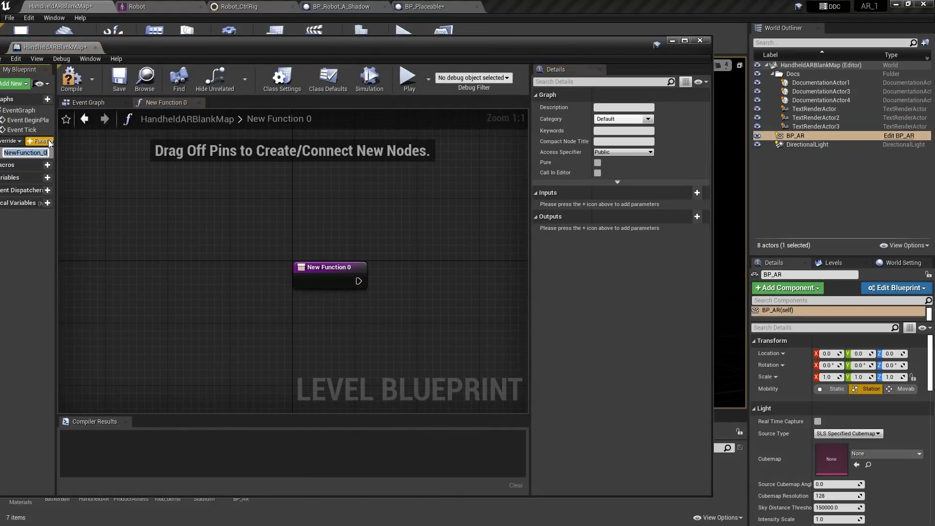
{"action": "type", "text": "timerD"}
{"action": "key", "text": "Return"}
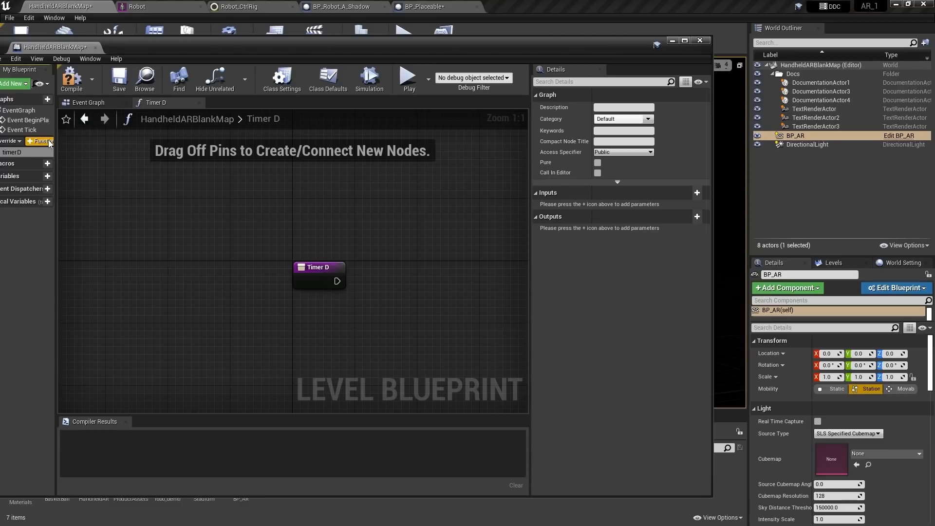
Add a Get All AR Geometries By Class node set to AppleARKitEnvironmentCaptureProbe after Timer D
{"action": "mouse_move", "coordinate": [148, 190]}
{"action": "right_mouse_down"}
{"action": "mouse_move", "coordinate": [231, 207]}
{"action": "mouse_move", "coordinate": [156, 189]}
{"action": "right_mouse_up"}
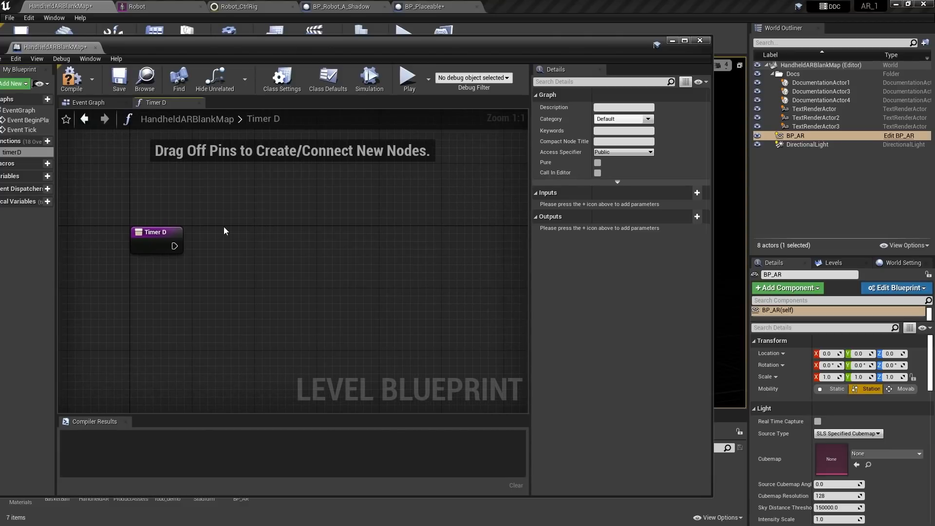
{"action": "left_click_drag", "start_coordinate": [173, 246], "coordinate": [243, 258]}
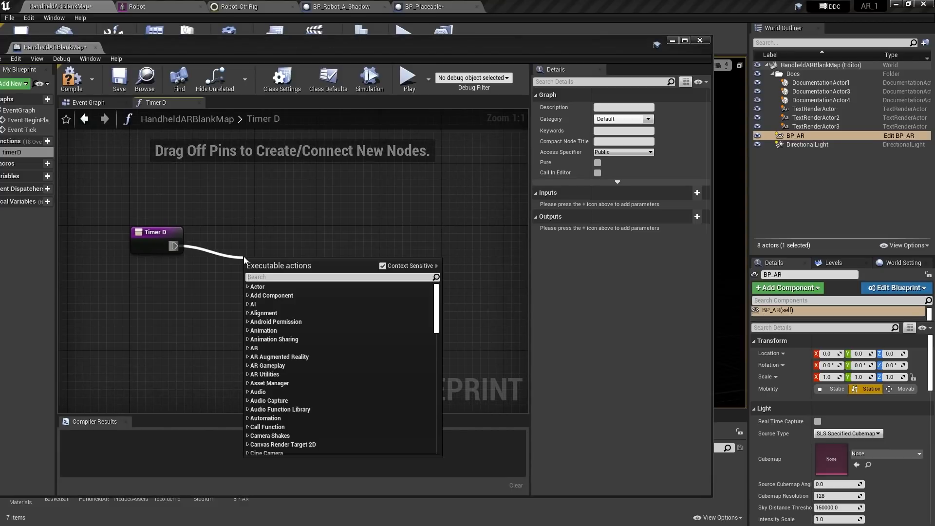
{"action": "type", "text": "g"}
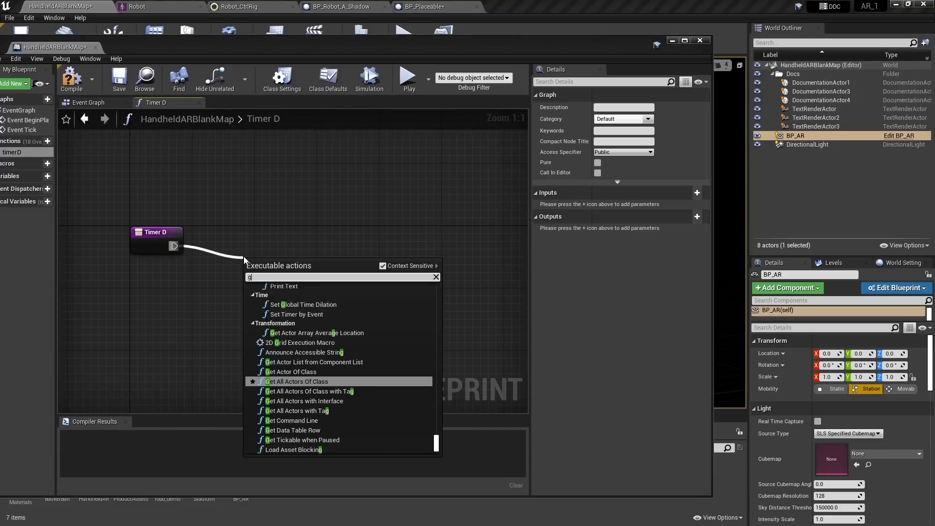
{"action": "type", "text": "et allAr"}
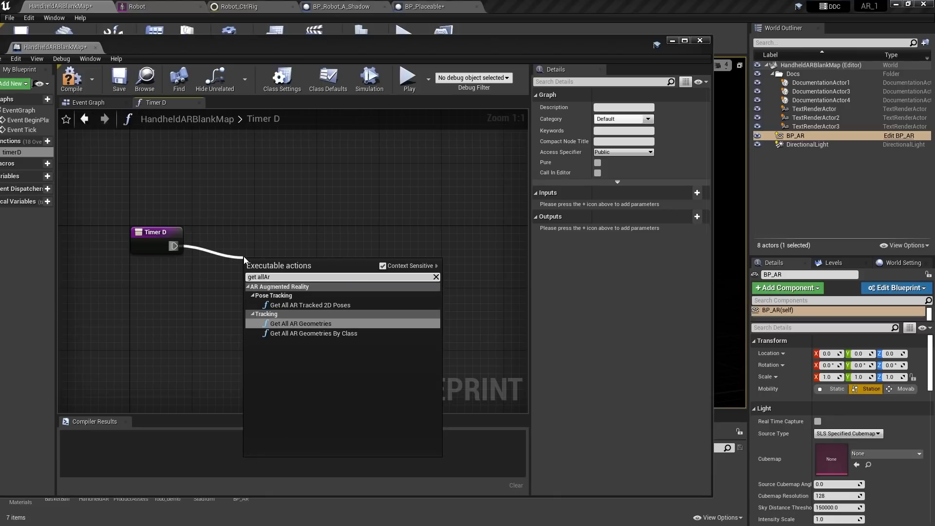
{"action": "left_click", "coordinate": [312, 333]}
{"action": "right_click_drag", "start_coordinate": [320, 342], "coordinate": [281, 318]}
{"action": "left_click_drag", "start_coordinate": [276, 242], "coordinate": [282, 203]}
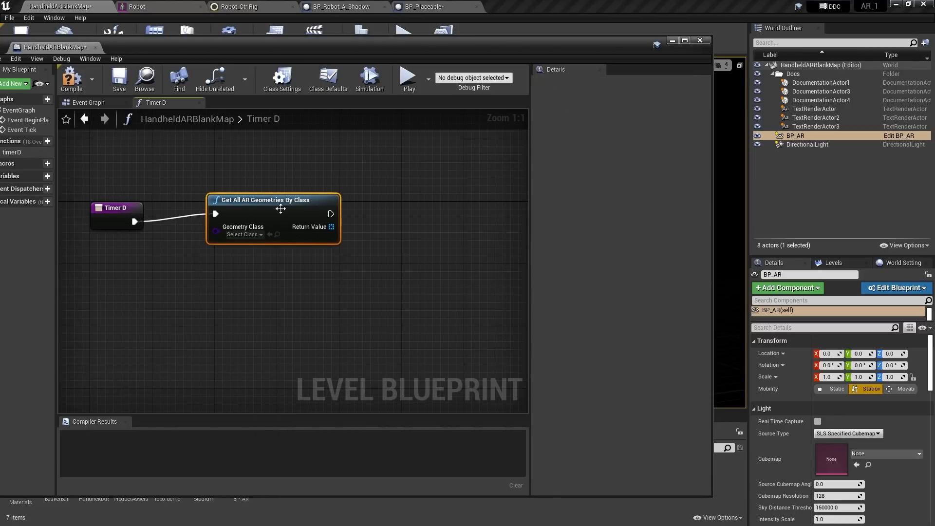
{"action": "left_click", "coordinate": [248, 236]}
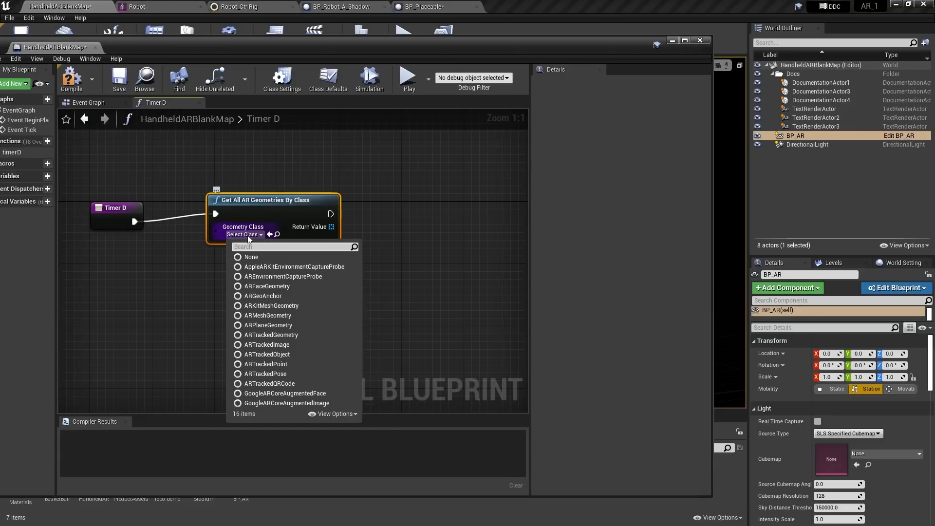
{"action": "type", "text": "app"}
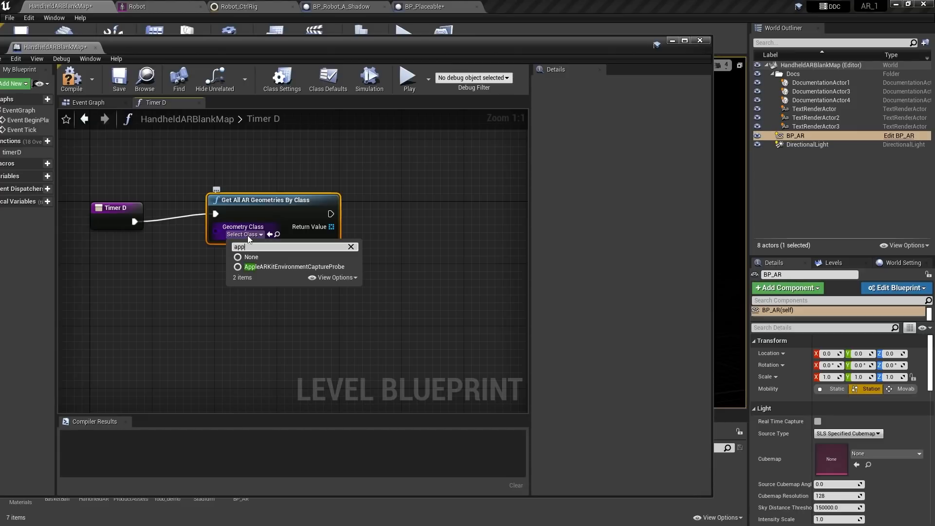
{"action": "left_click", "coordinate": [267, 268]}
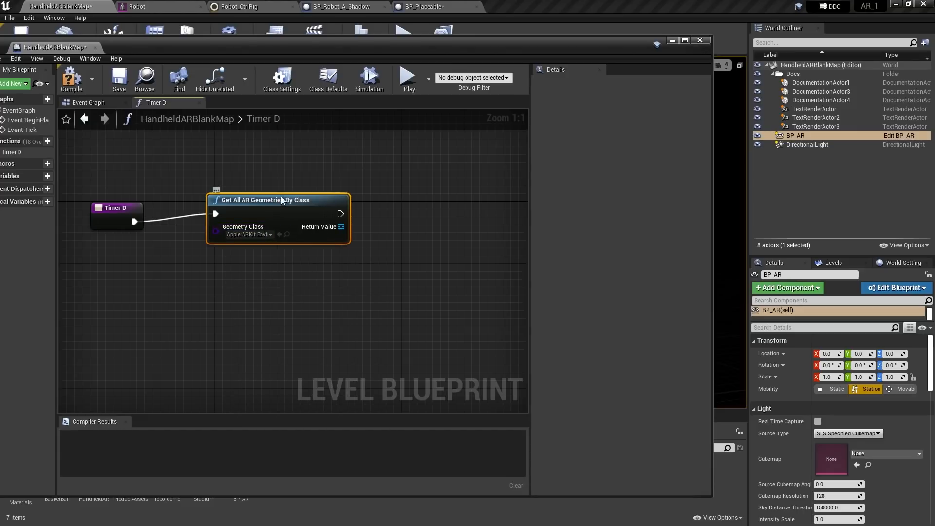
{"action": "left_click_drag", "start_coordinate": [284, 200], "coordinate": [277, 207]}
Add a Get (a copy) node on the returned geometry array
{"action": "right_click_drag", "start_coordinate": [352, 313], "coordinate": [308, 307]}
{"action": "left_click_drag", "start_coordinate": [306, 246], "coordinate": [331, 295]}
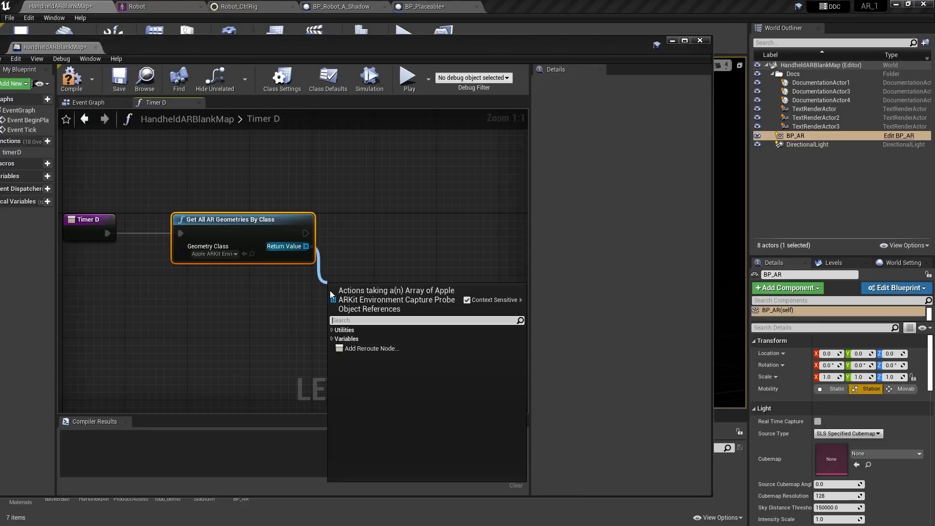
{"action": "type", "text": "copy"}
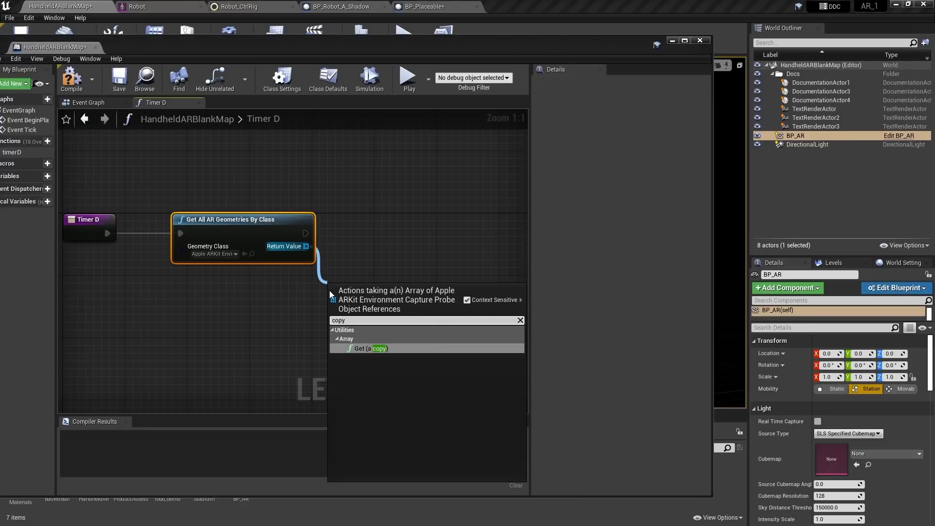
{"action": "key", "text": "Return"}
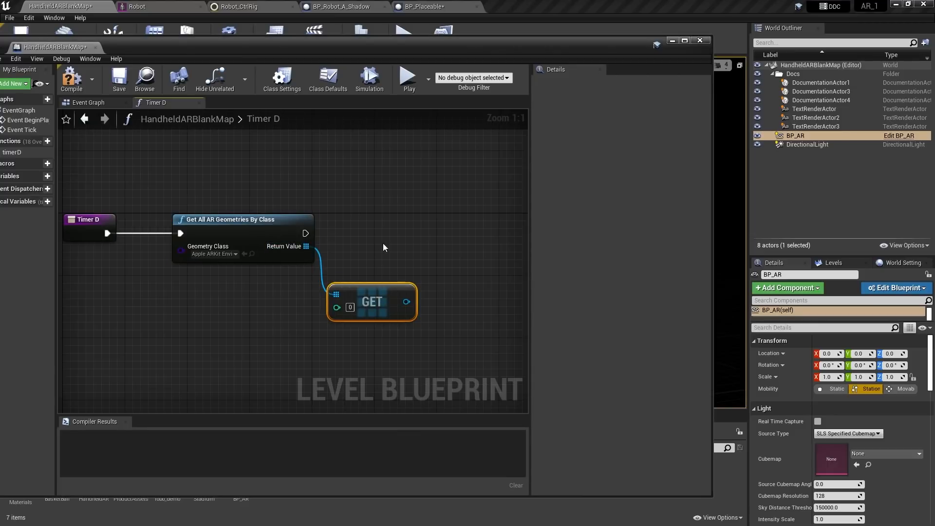
{"action": "right_click_drag", "start_coordinate": [383, 247], "coordinate": [319, 275]}
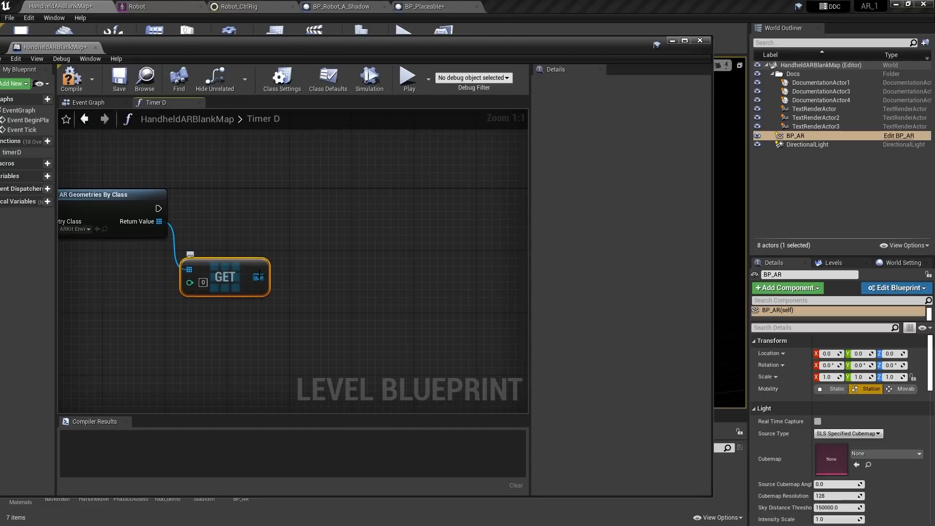
Add a Set Environment Capture Probe node from the GET output, with Context Sensitive disabled
{"action": "left_click_drag", "start_coordinate": [259, 276], "coordinate": [319, 224]}
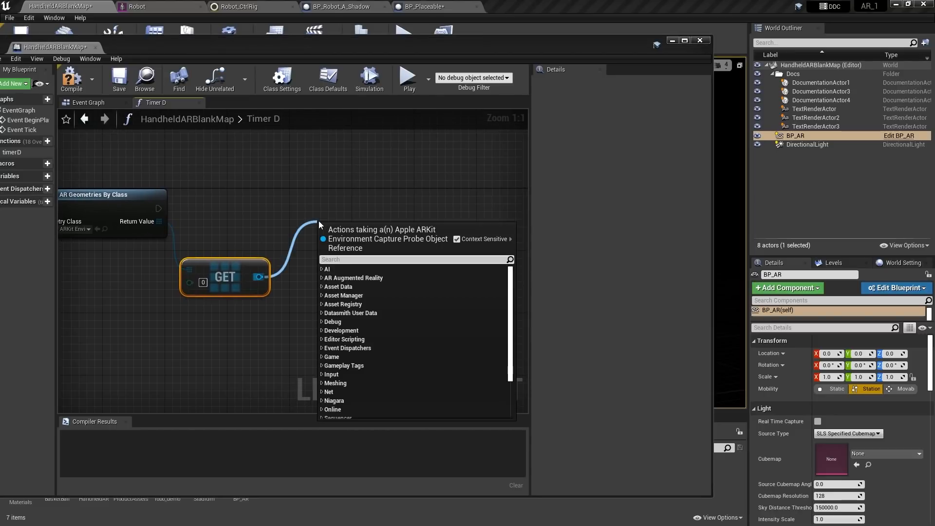
{"action": "type", "text": "set e"}
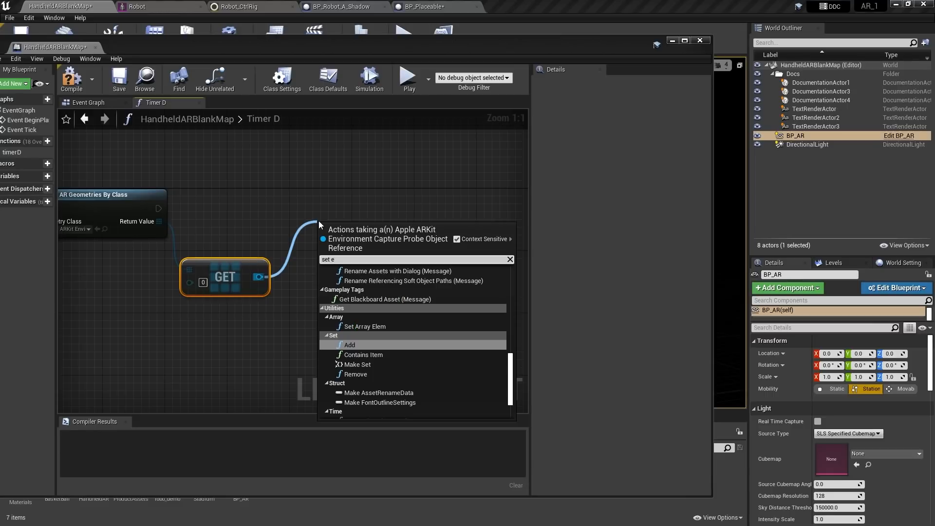
{"action": "type", "text": "nv"}
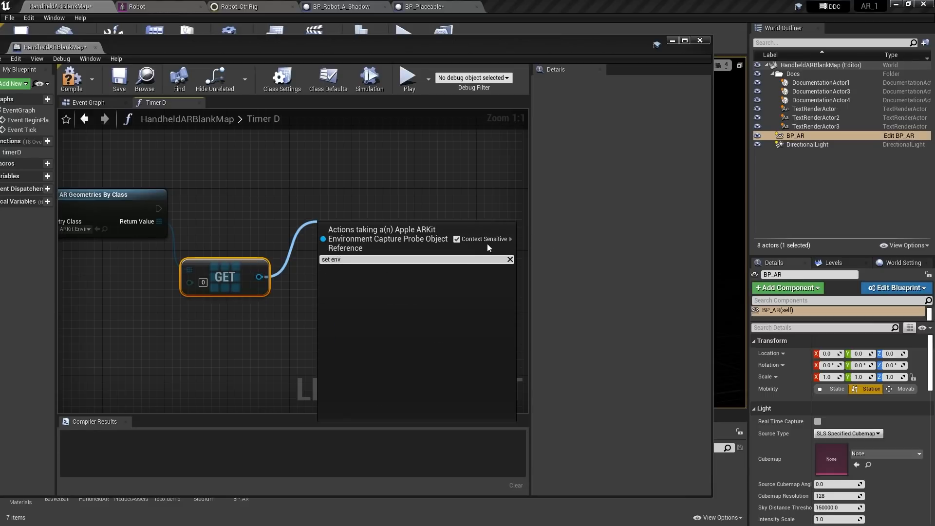
{"action": "left_click", "coordinate": [459, 238]}
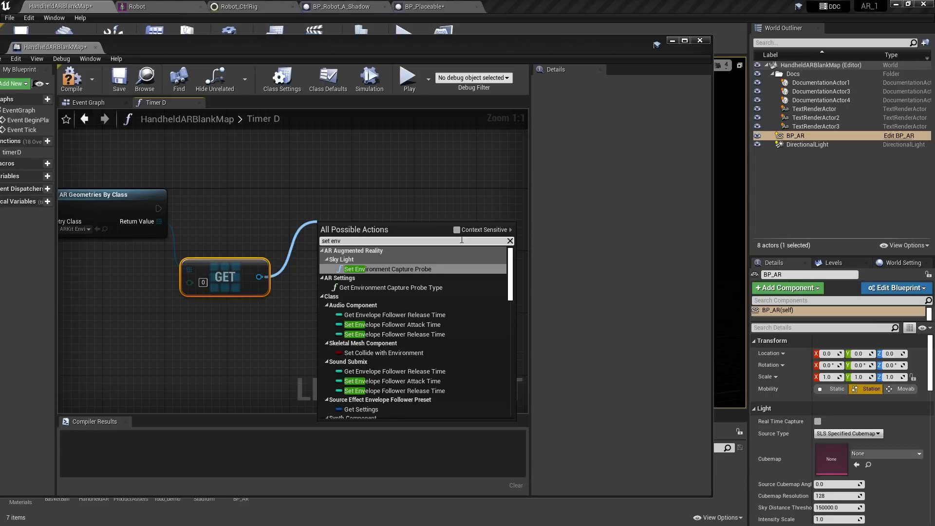
{"action": "left_click", "coordinate": [384, 271]}
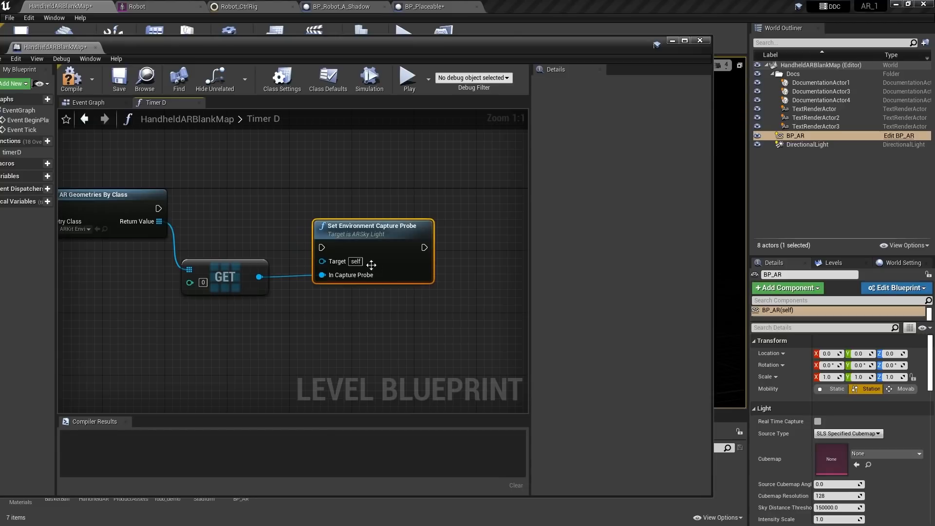
{"action": "left_click_drag", "start_coordinate": [352, 224], "coordinate": [353, 202]}
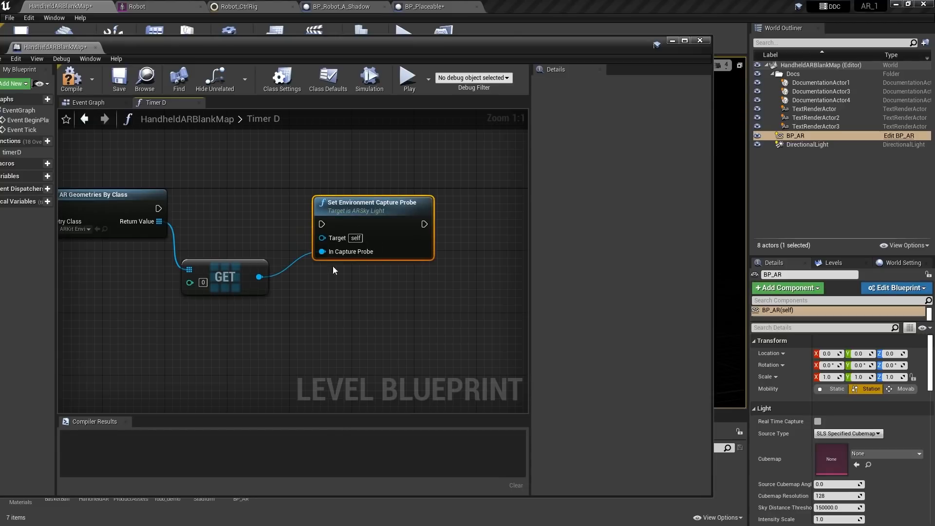
{"action": "left_click", "coordinate": [301, 235]}
{"action": "right_click_drag", "start_coordinate": [390, 317], "coordinate": [411, 335]}
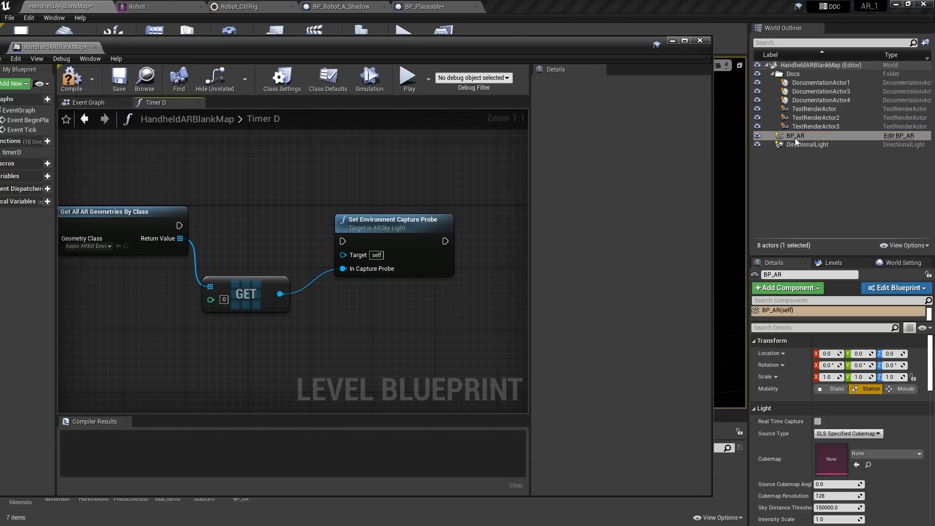
Bring the BP_AR actor into the graph and connect it as the probe node's Target
{"action": "left_click_drag", "start_coordinate": [797, 134], "coordinate": [235, 238]}
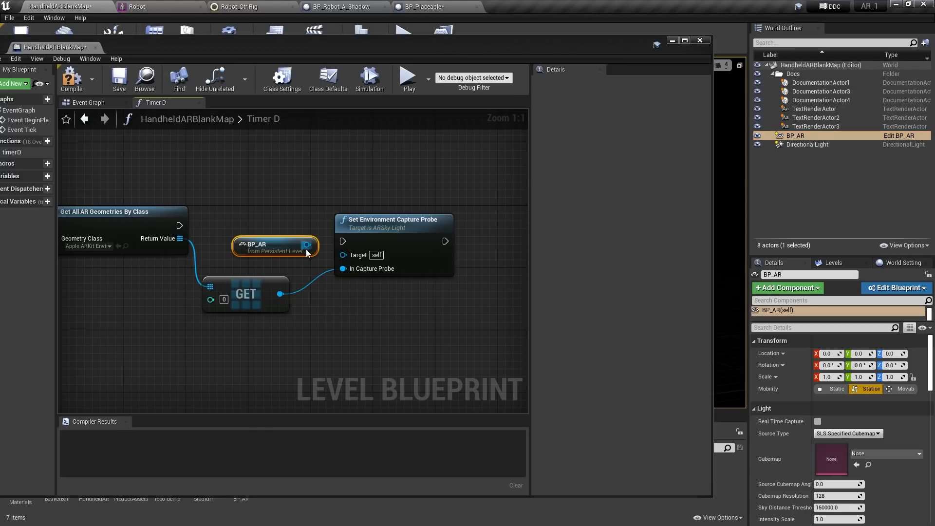
{"action": "left_click_drag", "start_coordinate": [307, 244], "coordinate": [343, 255]}
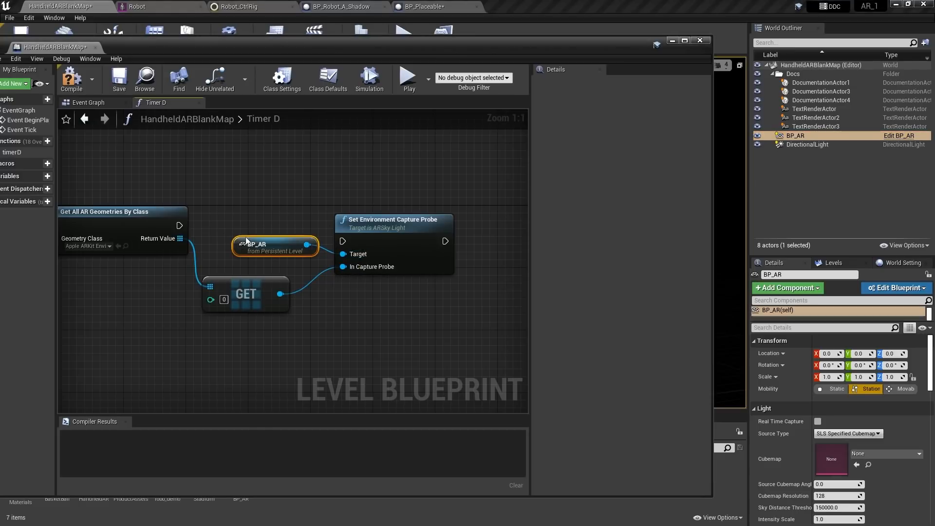
{"action": "left_click_drag", "start_coordinate": [288, 239], "coordinate": [271, 247]}
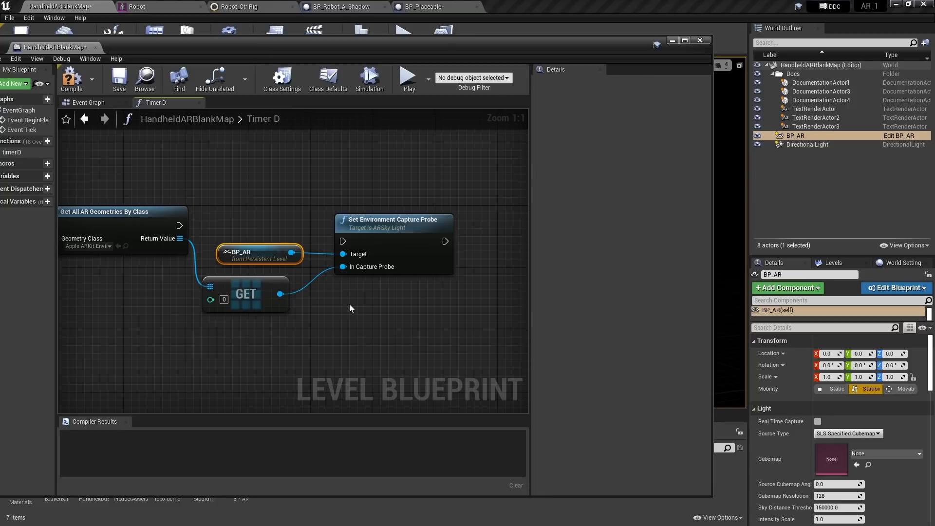
{"action": "right_click_drag", "start_coordinate": [350, 304], "coordinate": [358, 282]}
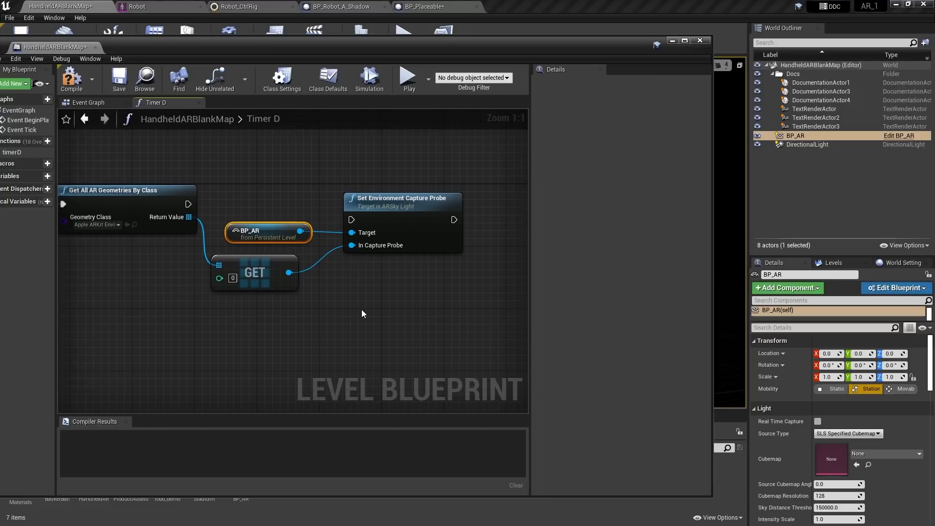
{"action": "right_click_drag", "start_coordinate": [303, 294], "coordinate": [326, 337]}
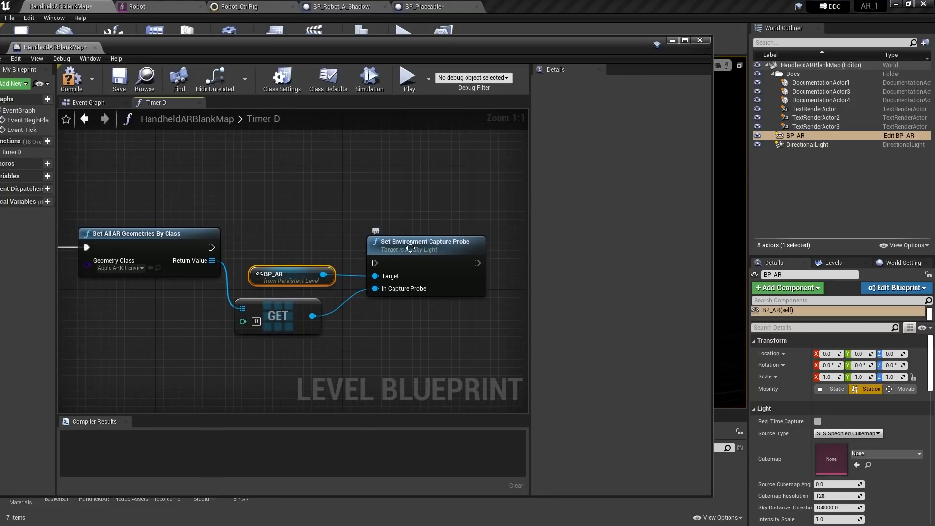
{"action": "left_click_drag", "start_coordinate": [413, 247], "coordinate": [429, 240]}
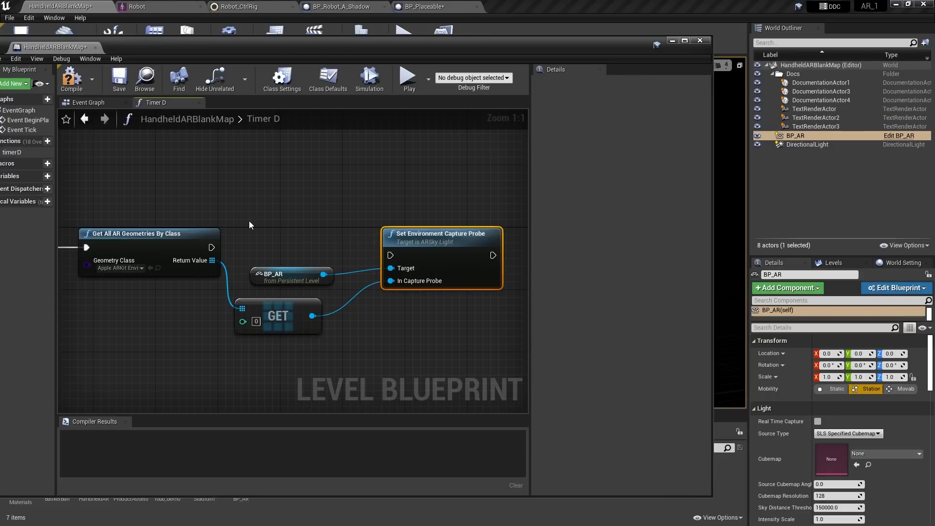
Add a Branch after the geometry query and run the capture probe from its True path
{"action": "left_click_drag", "start_coordinate": [211, 247], "coordinate": [242, 181]}
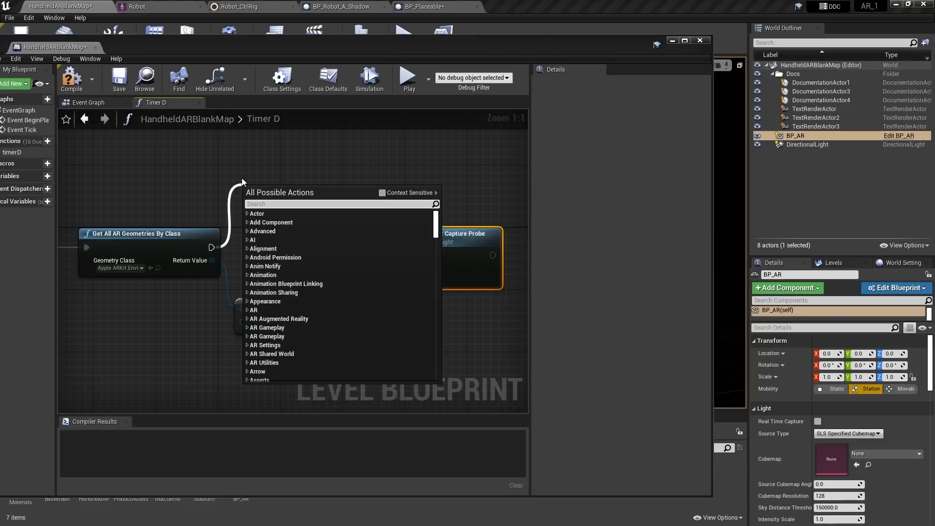
{"action": "type", "text": "bran"}
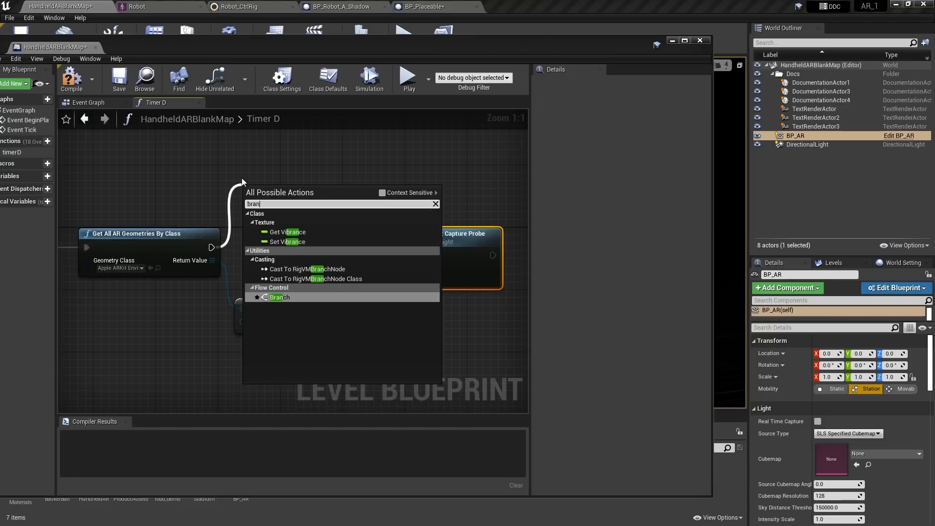
{"action": "left_click", "coordinate": [281, 298]}
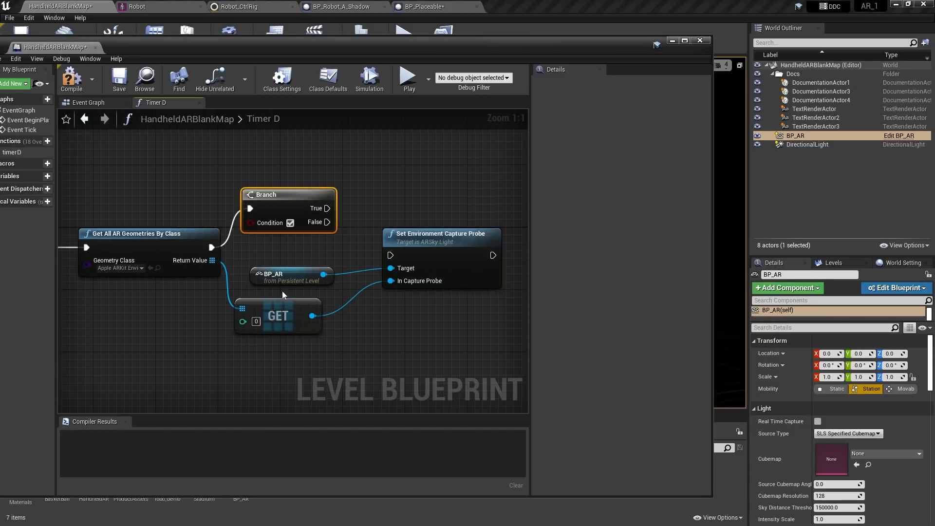
{"action": "left_click_drag", "start_coordinate": [327, 191], "coordinate": [399, 238]}
{"action": "left_click_drag", "start_coordinate": [447, 221], "coordinate": [467, 216]}
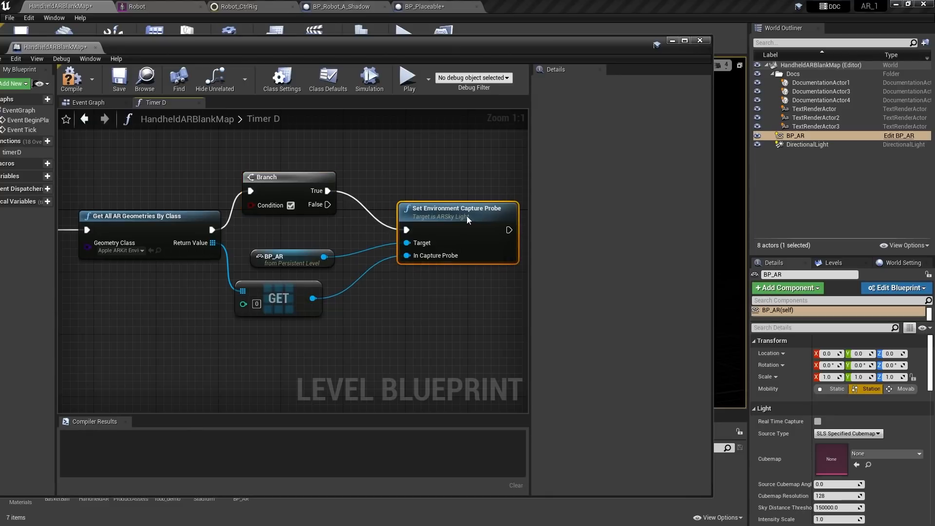
{"action": "right_click_drag", "start_coordinate": [369, 304], "coordinate": [389, 301]}
Shift the GET and BP_AR nodes right and draw a wire from the geometry array output
{"action": "left_click_drag", "start_coordinate": [300, 266], "coordinate": [316, 271]}
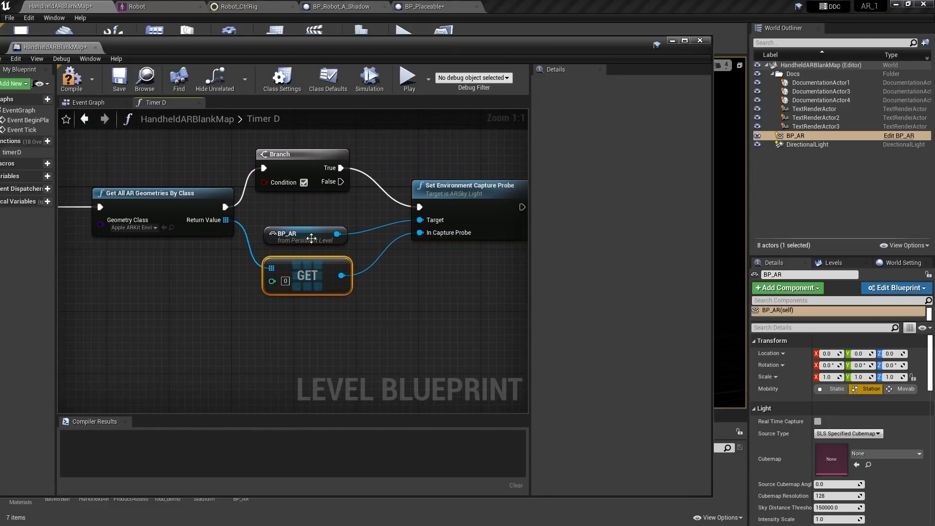
{"action": "left_click_drag", "start_coordinate": [309, 235], "coordinate": [317, 233]}
{"action": "right_click_drag", "start_coordinate": [407, 306], "coordinate": [376, 291]}
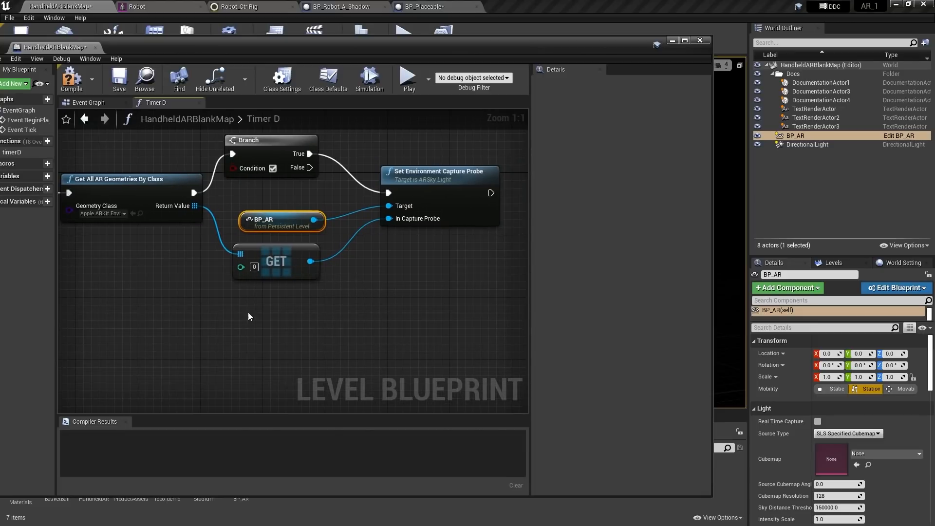
{"action": "right_click_drag", "start_coordinate": [249, 316], "coordinate": [239, 320]}
{"action": "left_click_drag", "start_coordinate": [184, 209], "coordinate": [201, 291]}
Add a Length node on the found AR geometry array, feeding an integer greater-than comparison
{"action": "type", "text": "leng"}
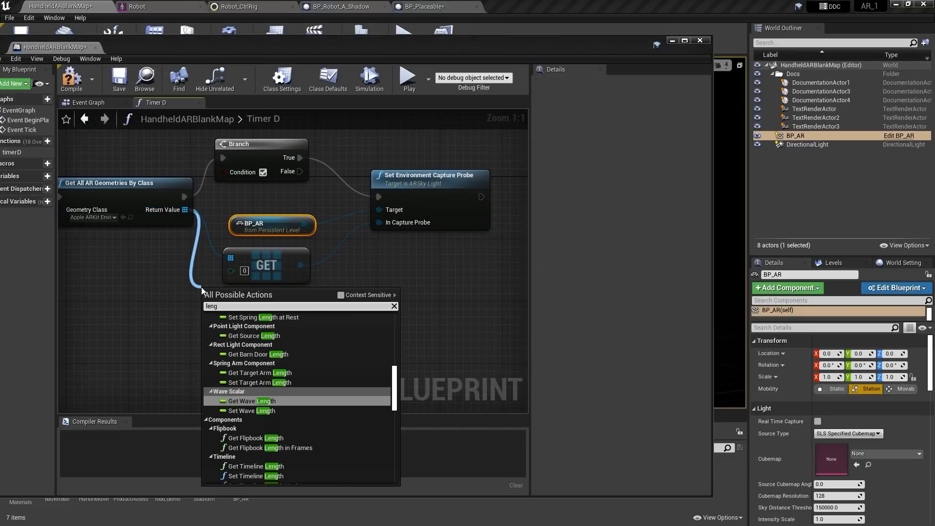
{"action": "left_click", "coordinate": [343, 296]}
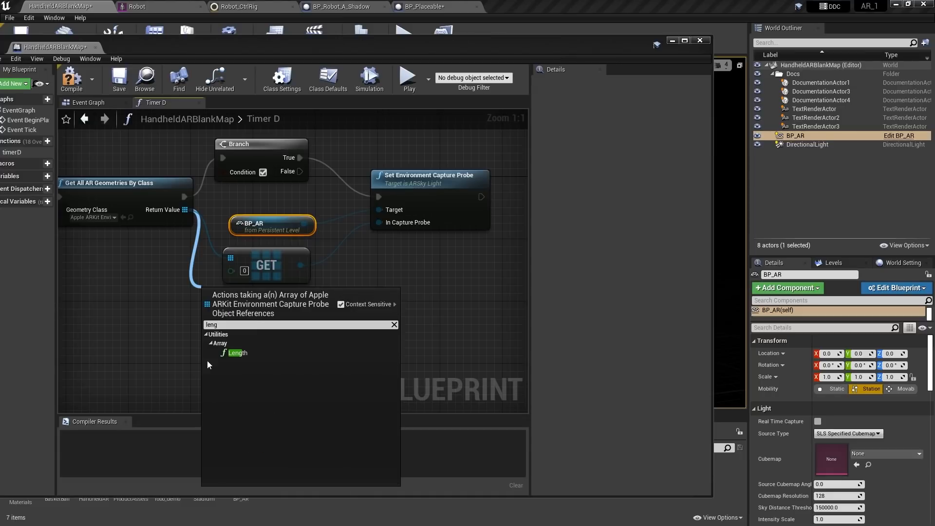
{"action": "left_click", "coordinate": [240, 354]}
{"action": "left_click_drag", "start_coordinate": [280, 319], "coordinate": [293, 350]}
{"action": "right_click_drag", "start_coordinate": [294, 351], "coordinate": [199, 335]}
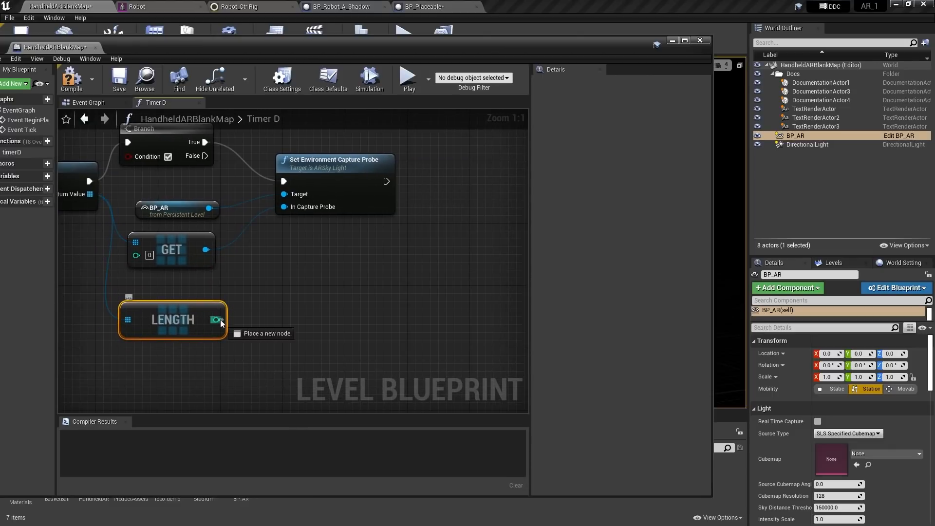
{"action": "left_click_drag", "start_coordinate": [216, 319], "coordinate": [310, 319]}
{"action": "type", "text": "grea"}
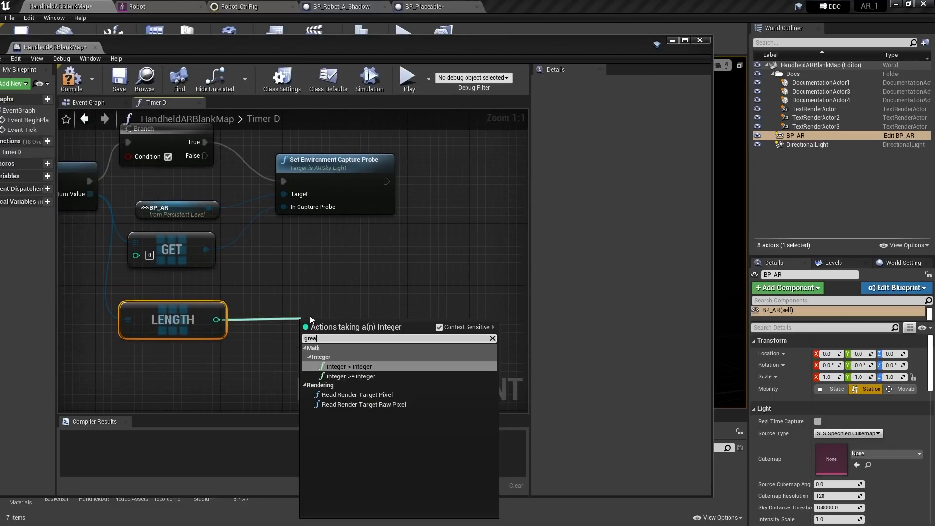
{"action": "key", "text": "Return"}
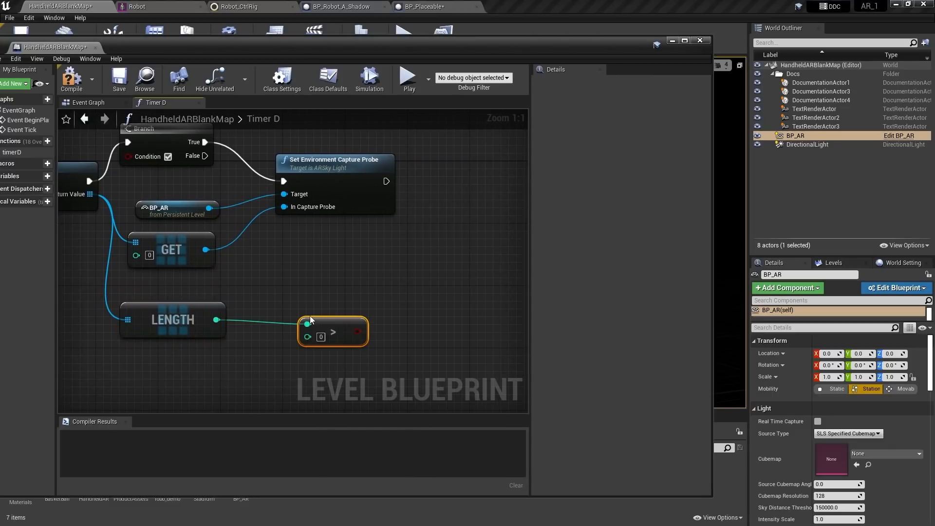
Wire the Length > 0 result into the Branch Condition in Timer D
{"action": "left_click_drag", "start_coordinate": [326, 314], "coordinate": [274, 309]}
{"action": "left_click_drag", "start_coordinate": [333, 322], "coordinate": [129, 156]}
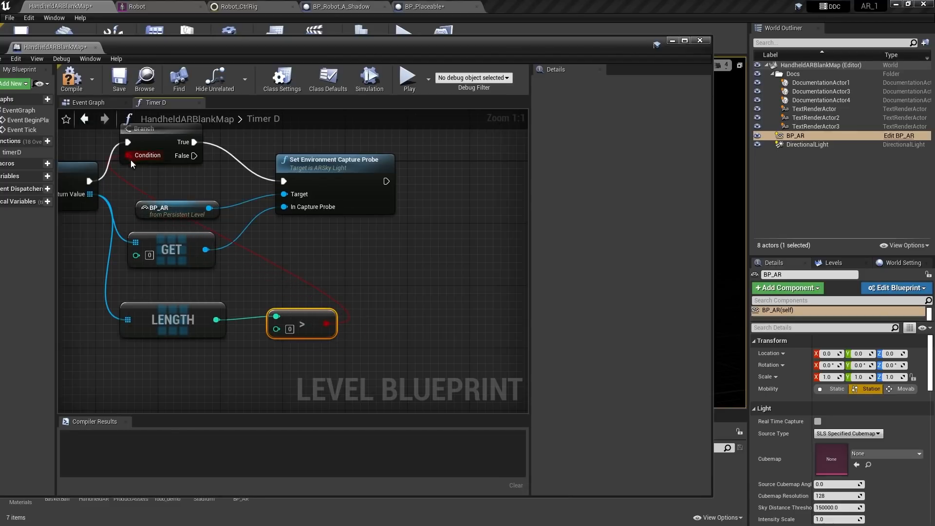
{"action": "right_click_drag", "start_coordinate": [373, 229], "coordinate": [427, 244]}
{"action": "right_click_drag", "start_coordinate": [379, 263], "coordinate": [403, 288]}
{"action": "scroll", "coordinate": [378, 288], "scroll_direction": "down", "scroll_amount": 1}
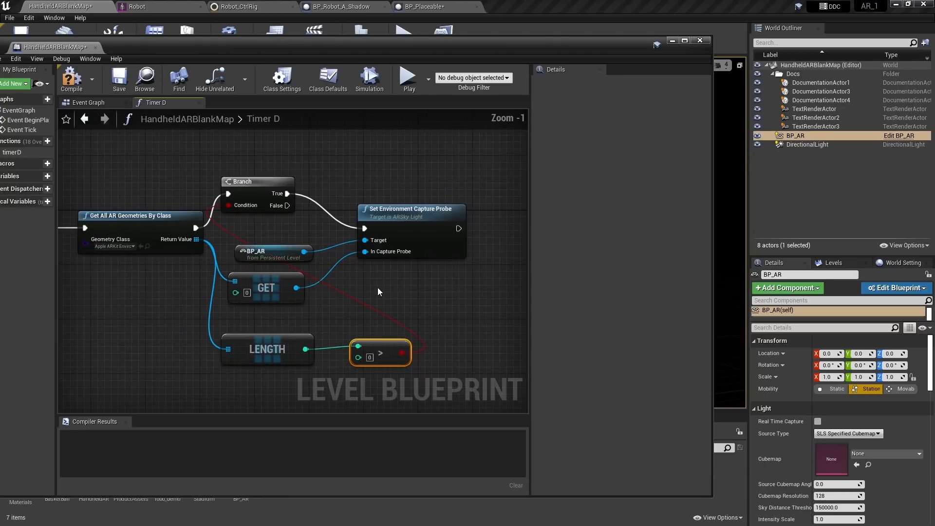
{"action": "scroll", "coordinate": [378, 288], "scroll_direction": "down", "scroll_amount": 3}
{"action": "right_click_drag", "start_coordinate": [194, 316], "coordinate": [122, 286]}
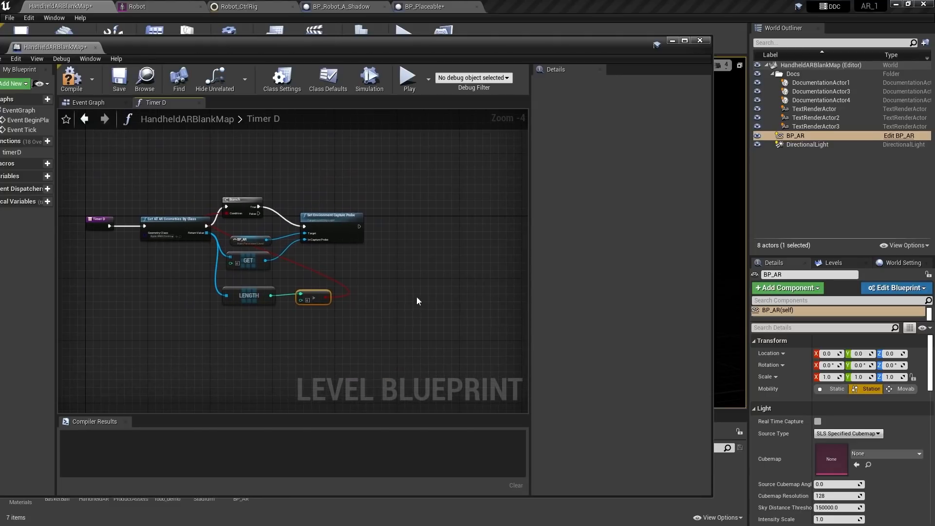
{"action": "scroll", "coordinate": [416, 297], "scroll_direction": "up", "scroll_amount": 2}
{"action": "right_click_drag", "start_coordinate": [326, 262], "coordinate": [353, 295]}
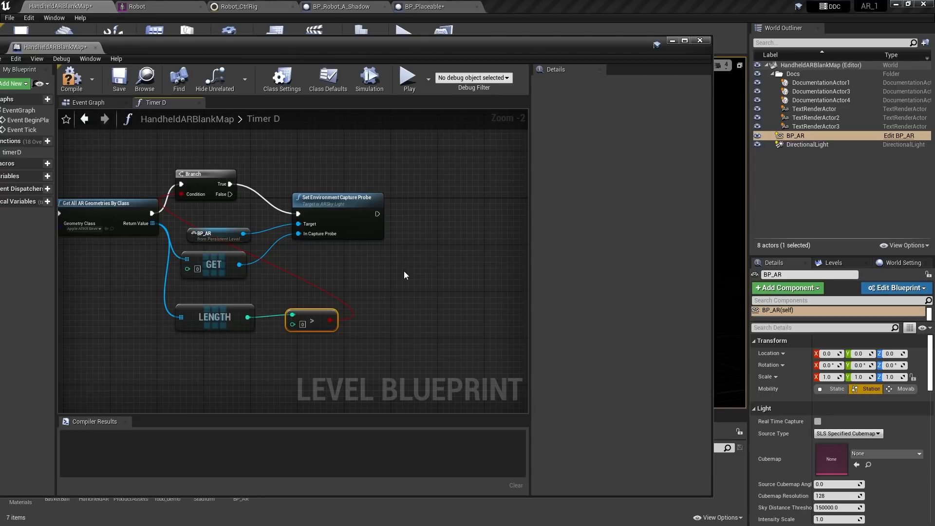
{"action": "right_click_drag", "start_coordinate": [377, 243], "coordinate": [253, 250]}
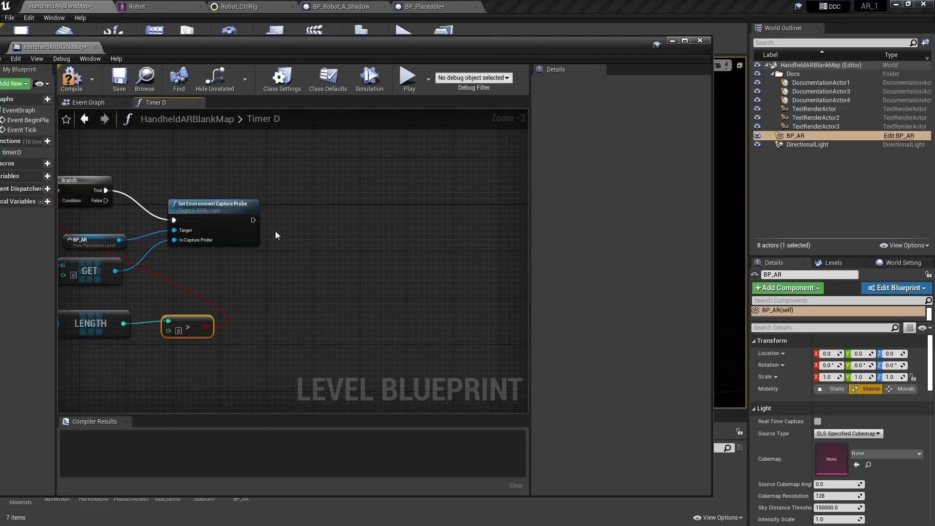
Add a Clear Timer by Function Name node after the capture probe, with Function Name timerD
{"action": "left_click_drag", "start_coordinate": [253, 220], "coordinate": [338, 227]}
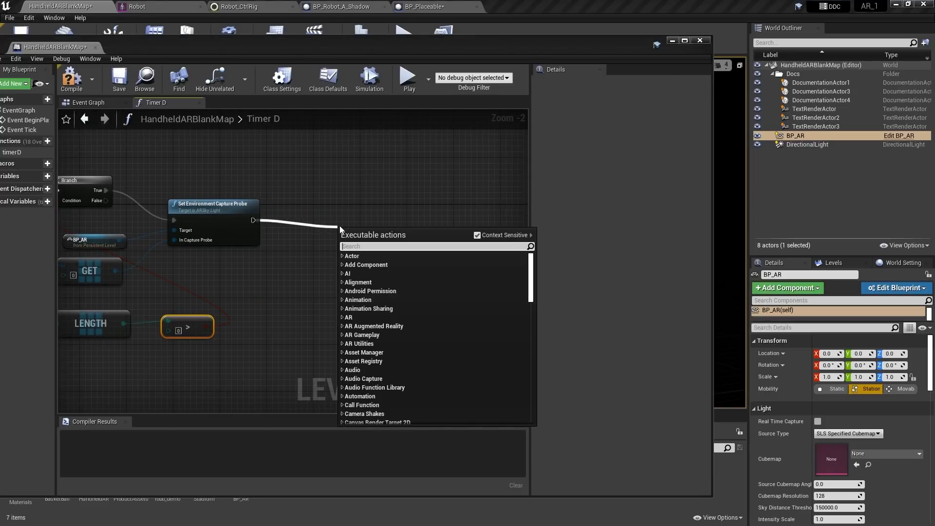
{"action": "type", "text": "cle"}
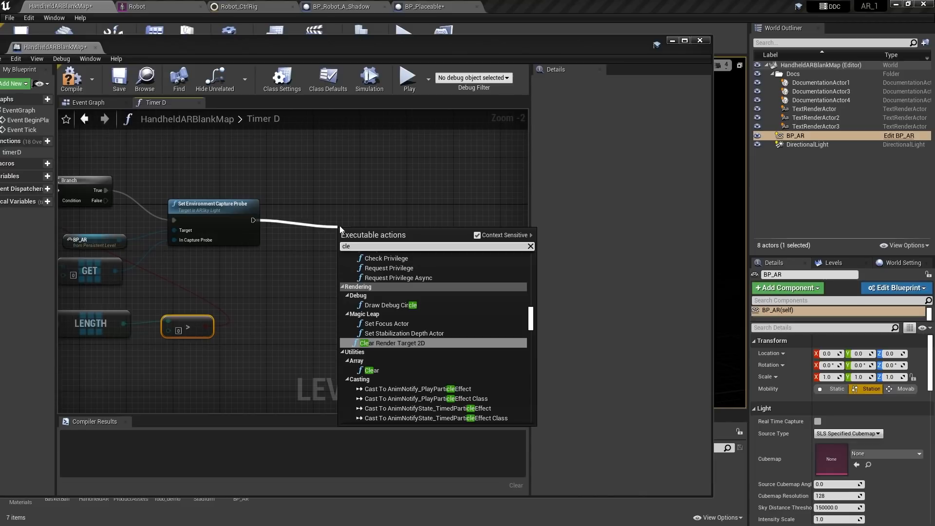
{"action": "type", "text": "ar tim"}
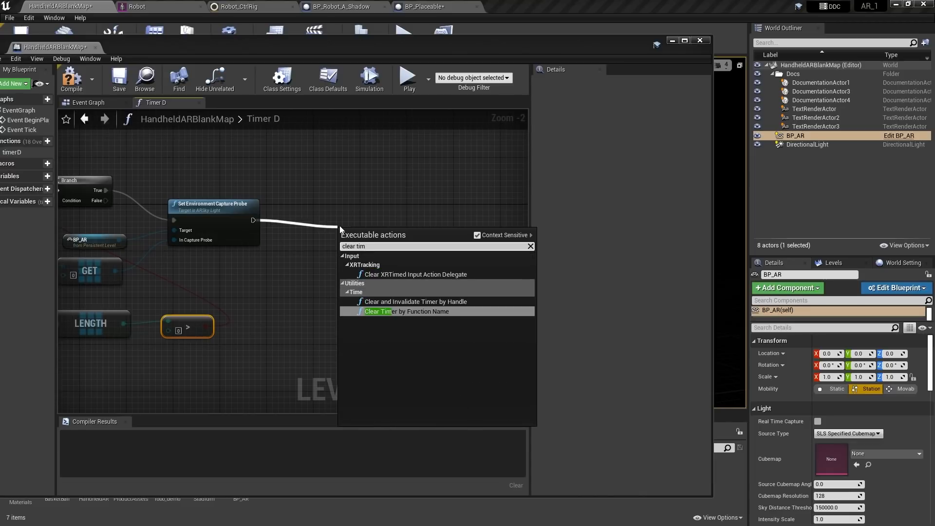
{"action": "left_click", "coordinate": [401, 312]}
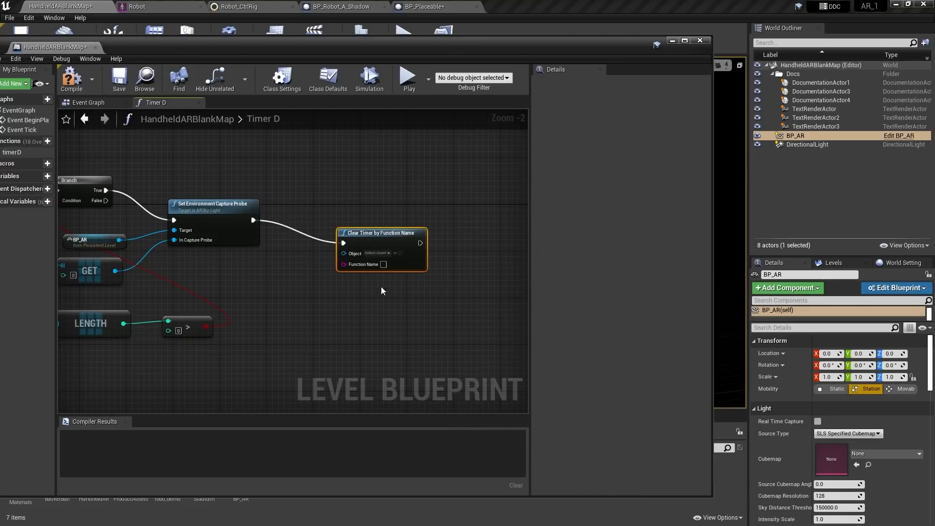
{"action": "left_click_drag", "start_coordinate": [373, 232], "coordinate": [364, 211]}
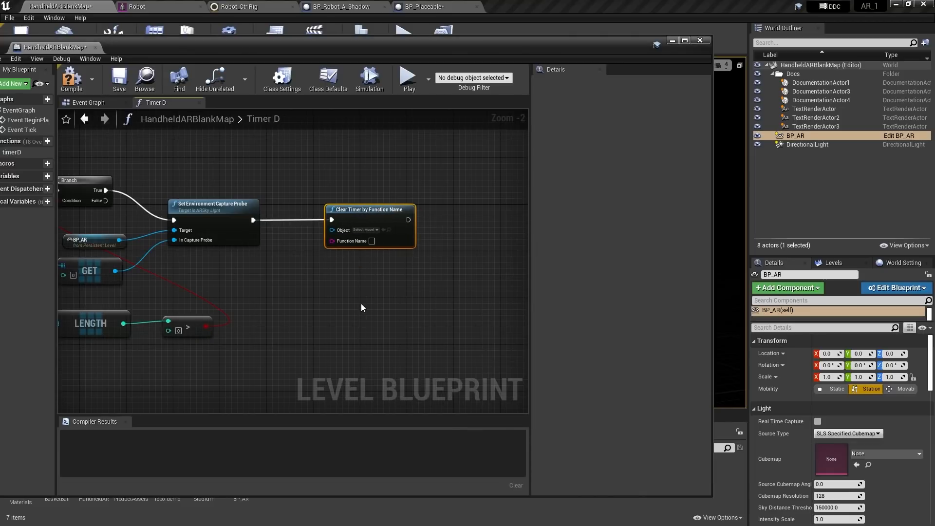
{"action": "scroll", "coordinate": [361, 306], "scroll_direction": "up", "scroll_amount": 2}
{"action": "right_click_drag", "start_coordinate": [362, 307], "coordinate": [332, 370]}
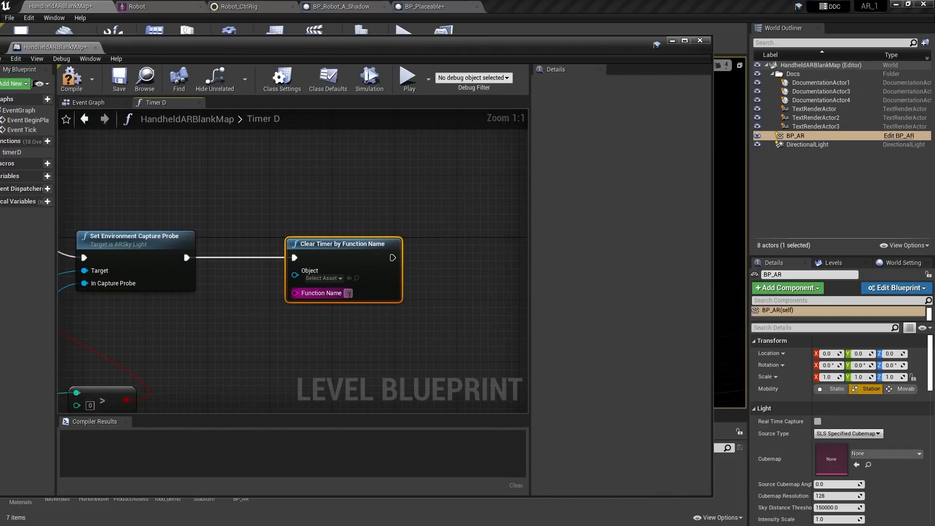
{"action": "left_click", "coordinate": [348, 294]}
{"action": "type", "text": "timerD"}
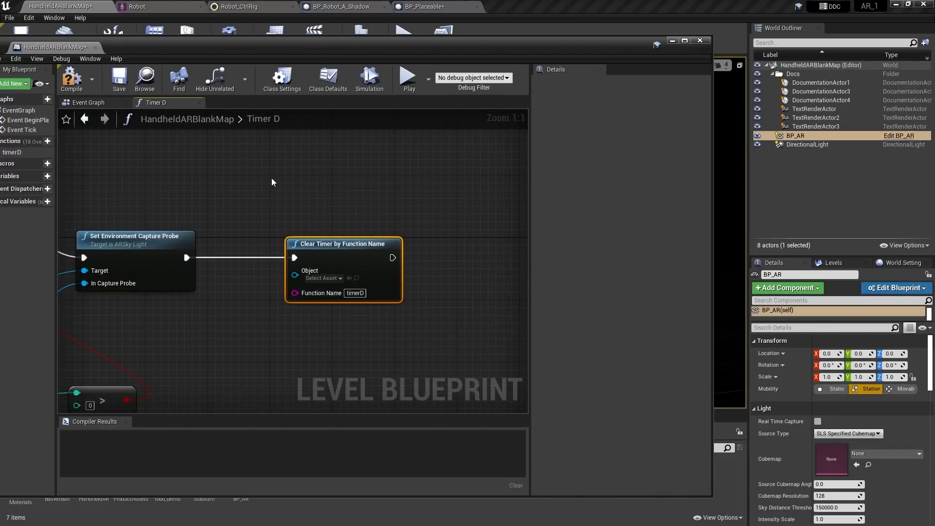
{"action": "right_click_drag", "start_coordinate": [258, 181], "coordinate": [369, 184]}
Compile and save the level blueprint
{"action": "left_click", "coordinate": [75, 86]}
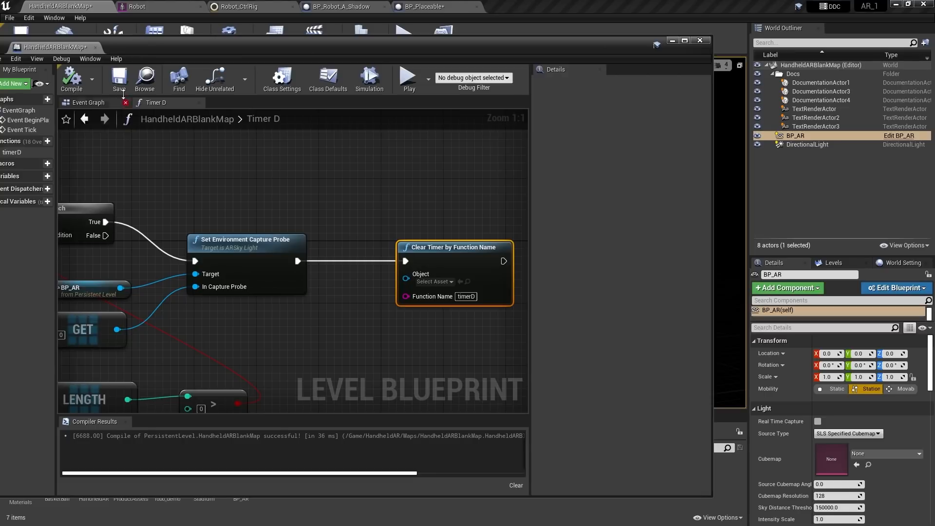
{"action": "left_click", "coordinate": [119, 79]}
{"action": "scroll", "coordinate": [314, 200], "scroll_direction": "down", "scroll_amount": 3}
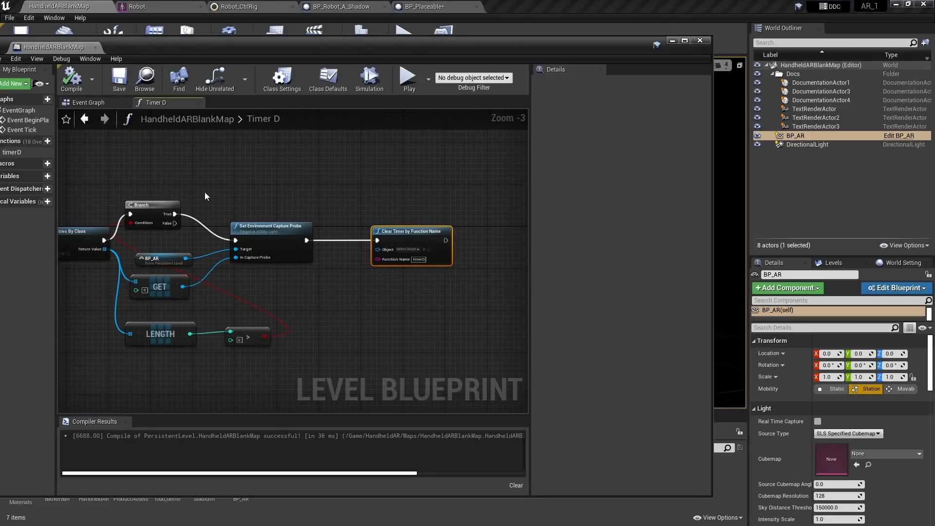
{"action": "right_click_drag", "start_coordinate": [205, 192], "coordinate": [273, 188]}
{"action": "scroll", "coordinate": [291, 183], "scroll_direction": "down", "scroll_amount": 1}
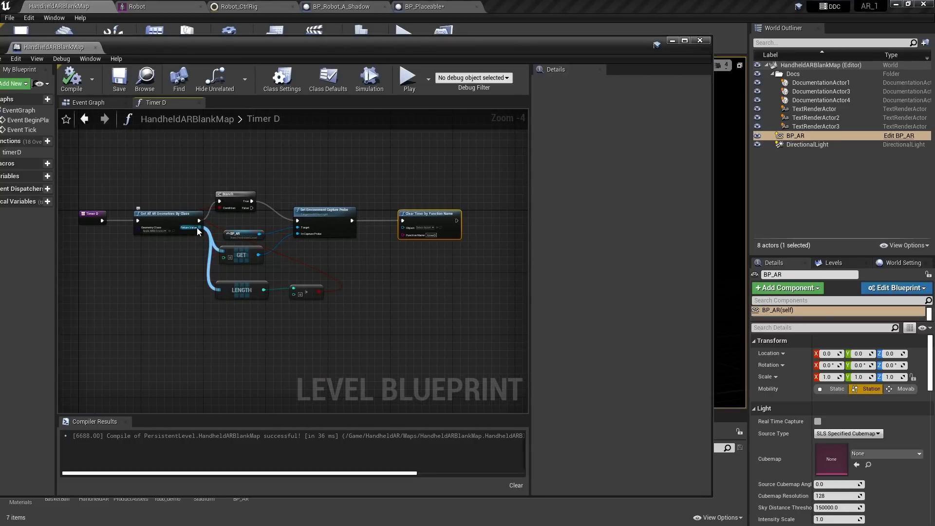
In the Event Graph, add a Set Timer by Function Name node after Event BeginPlay
{"action": "left_click", "coordinate": [89, 102]}
{"action": "right_click_drag", "start_coordinate": [215, 263], "coordinate": [236, 278]}
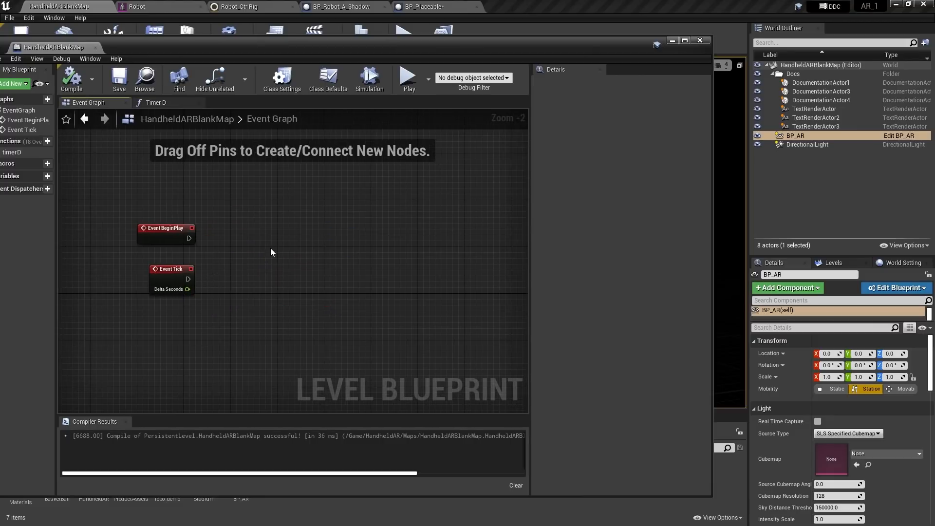
{"action": "right_click_drag", "start_coordinate": [272, 252], "coordinate": [260, 254]}
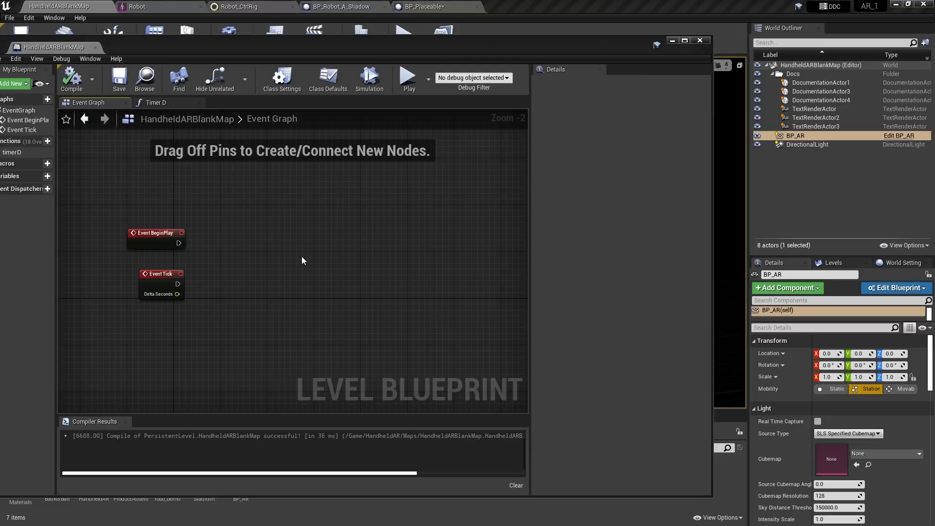
{"action": "right_click_drag", "start_coordinate": [302, 257], "coordinate": [247, 263]}
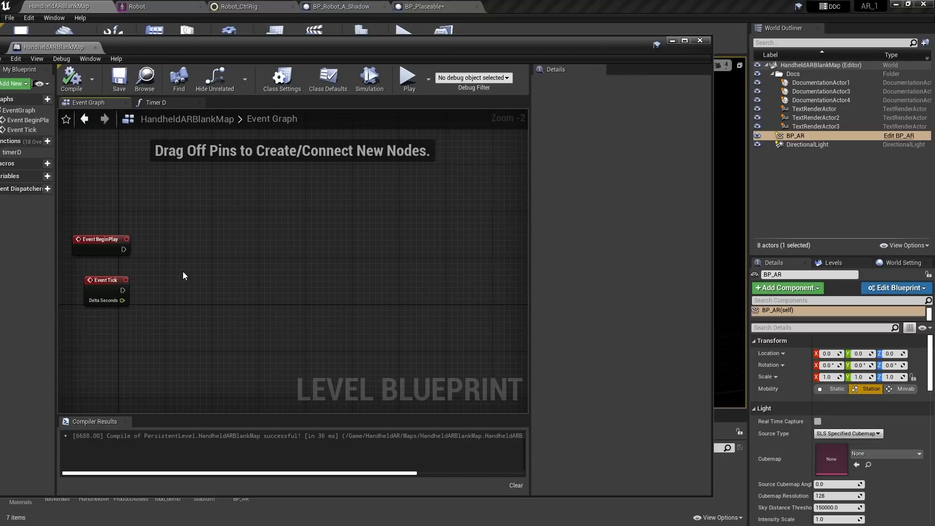
{"action": "left_click_drag", "start_coordinate": [124, 249], "coordinate": [256, 240]}
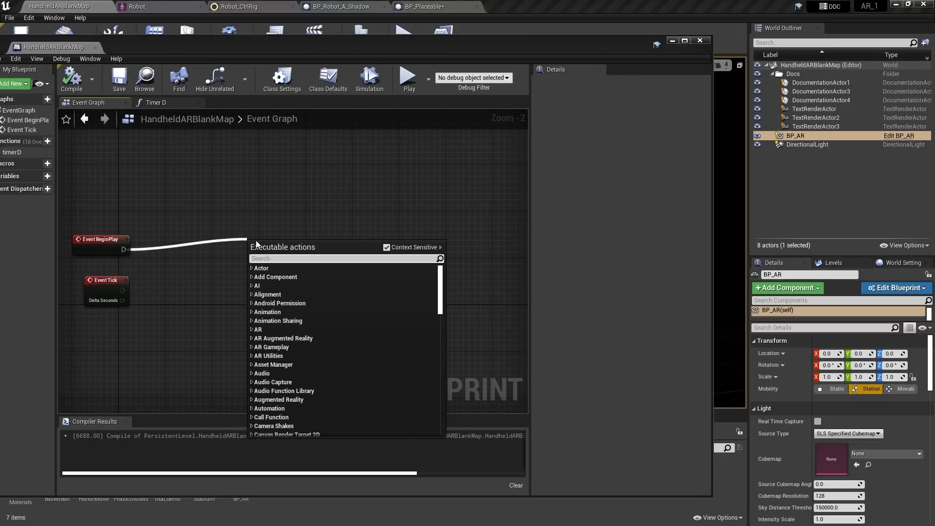
{"action": "type", "text": "set tim"}
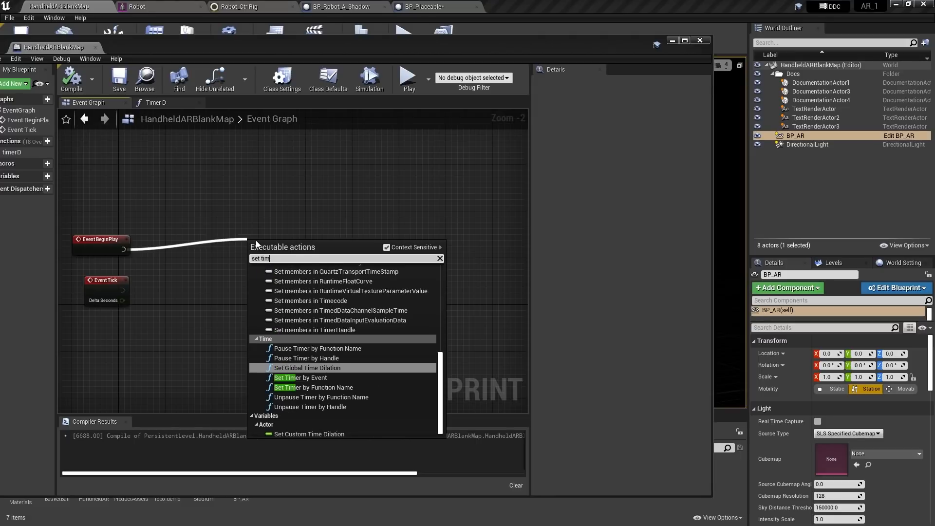
{"action": "left_click", "coordinate": [312, 387]}
Set the timer to call timerD every 1.0 second with Looping on, then compile and save
{"action": "right_click_drag", "start_coordinate": [374, 322], "coordinate": [372, 315]}
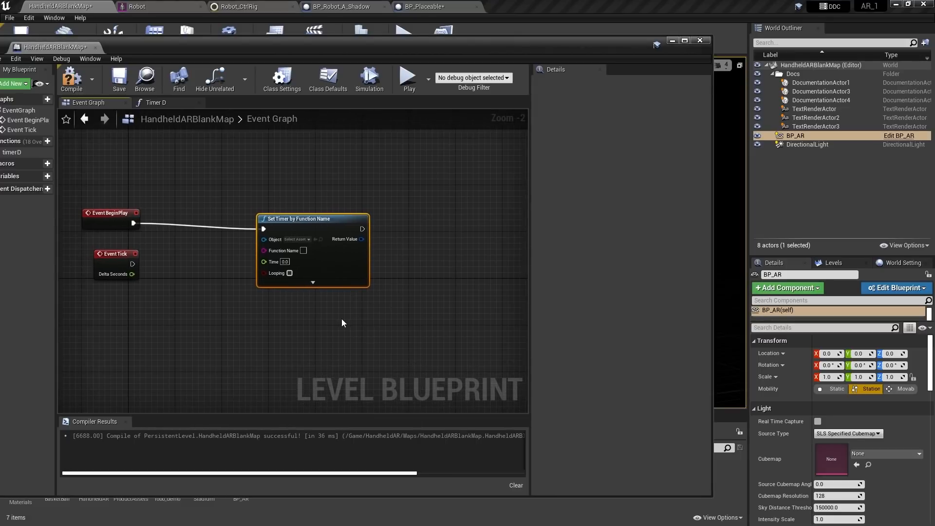
{"action": "scroll", "coordinate": [344, 316], "scroll_direction": "up", "scroll_amount": 2}
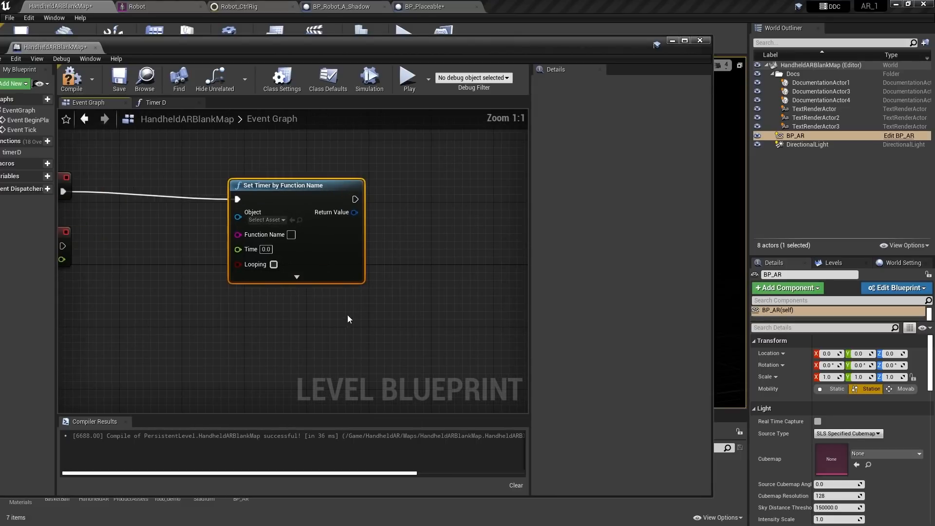
{"action": "left_click", "coordinate": [292, 235]}
{"action": "type", "text": "timerD"}
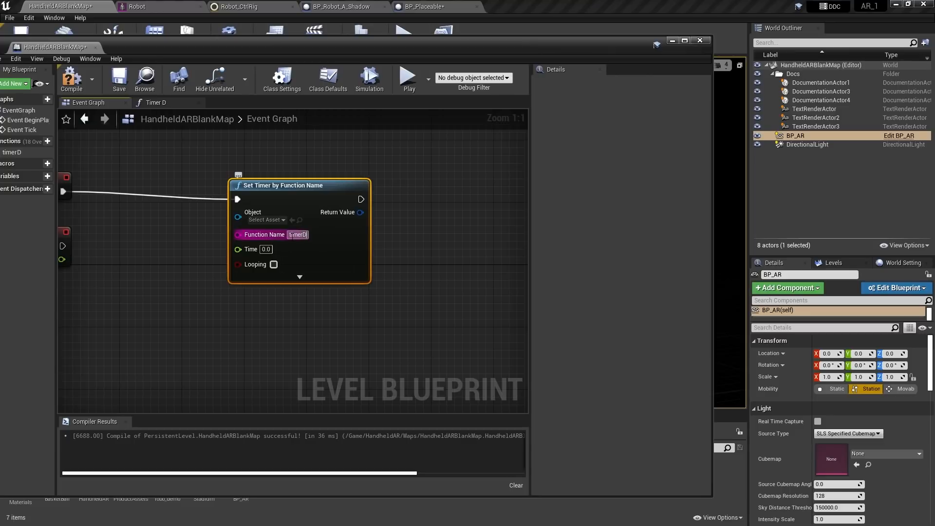
{"action": "left_click", "coordinate": [306, 329]}
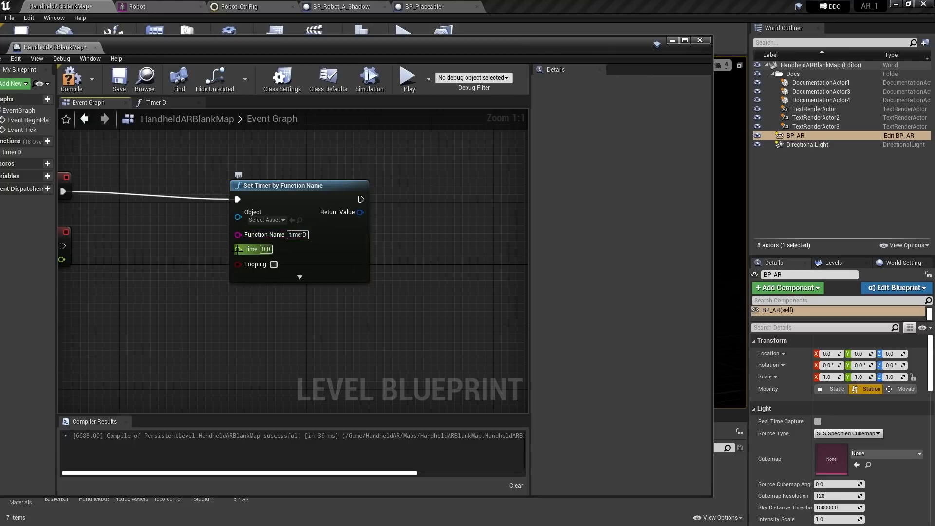
{"action": "left_click", "coordinate": [266, 249]}
{"action": "left_click", "coordinate": [273, 264]}
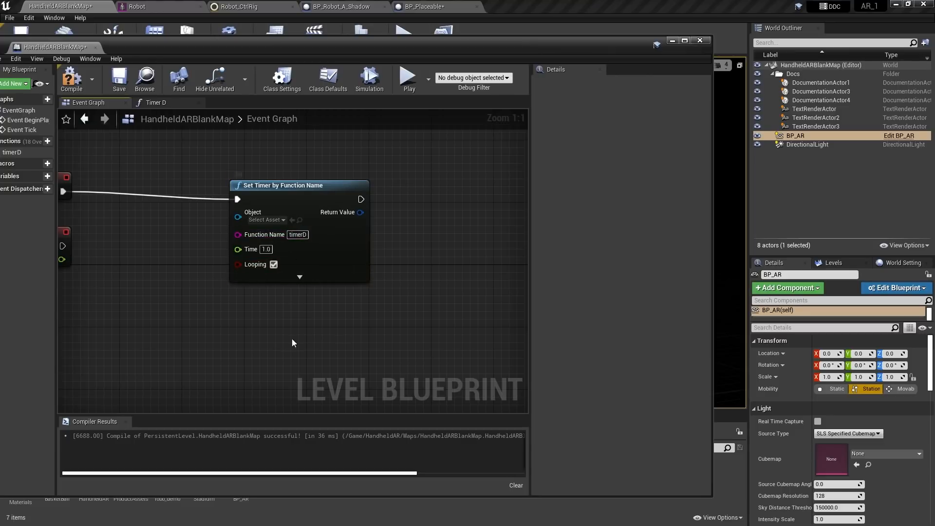
{"action": "left_click_drag", "start_coordinate": [301, 186], "coordinate": [294, 177]}
{"action": "right_click_drag", "start_coordinate": [185, 248], "coordinate": [279, 299]}
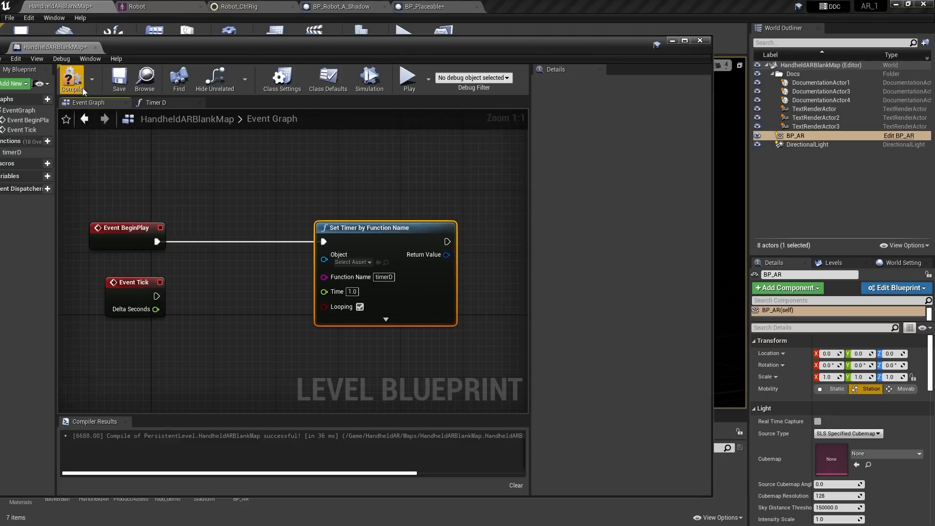
{"action": "left_click", "coordinate": [80, 82]}
{"action": "left_click", "coordinate": [119, 78]}
{"action": "left_click", "coordinate": [255, 176]}
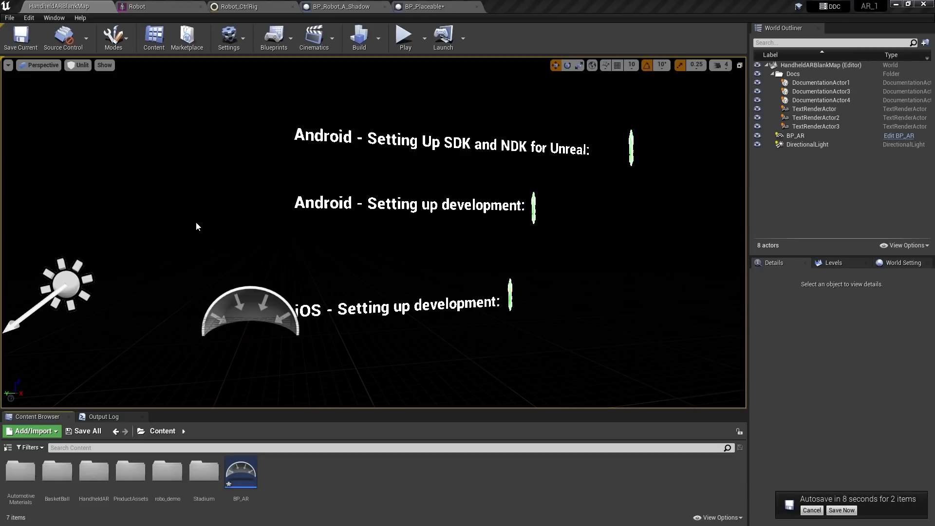
Cancel the pending autosave notification
{"action": "left_click", "coordinate": [811, 510]}
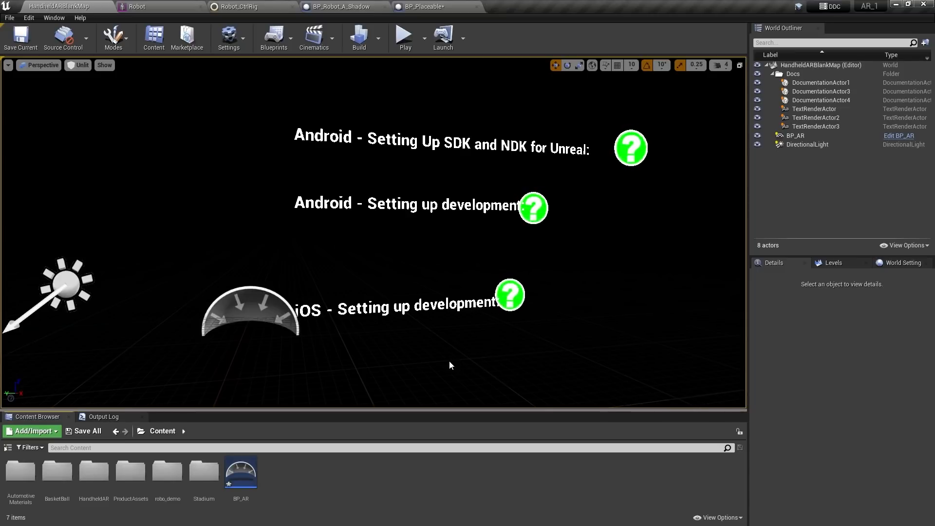
Open the iOS documentation marker's help URL in the browser
{"action": "left_click", "coordinate": [510, 296]}
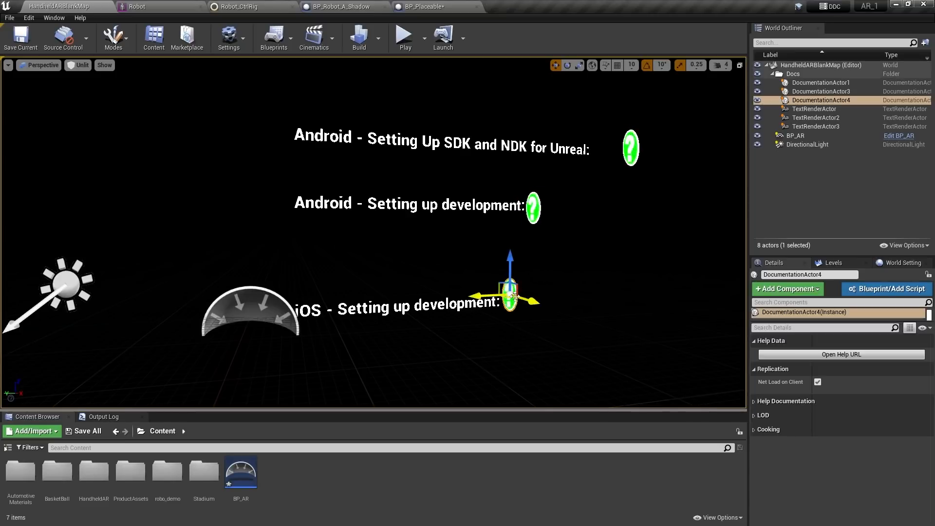
{"action": "left_click", "coordinate": [855, 355]}
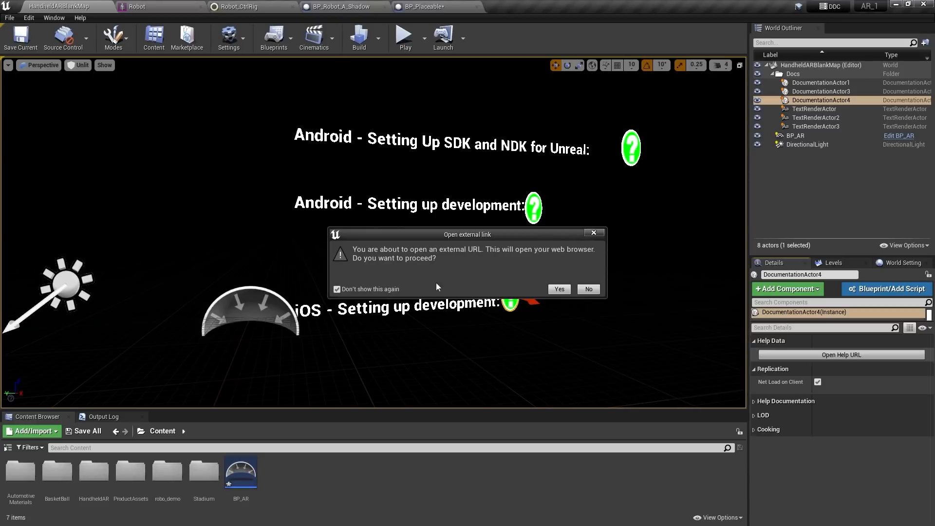
{"action": "left_click", "coordinate": [559, 290]}
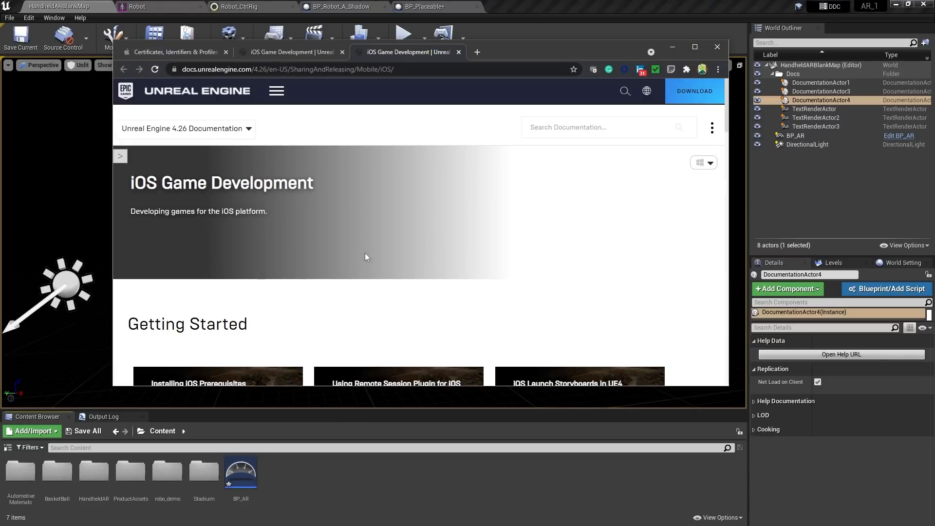
{"action": "scroll", "coordinate": [366, 256], "scroll_direction": "down", "scroll_amount": 5}
{"action": "scroll", "coordinate": [382, 261], "scroll_direction": "up", "scroll_amount": 2}
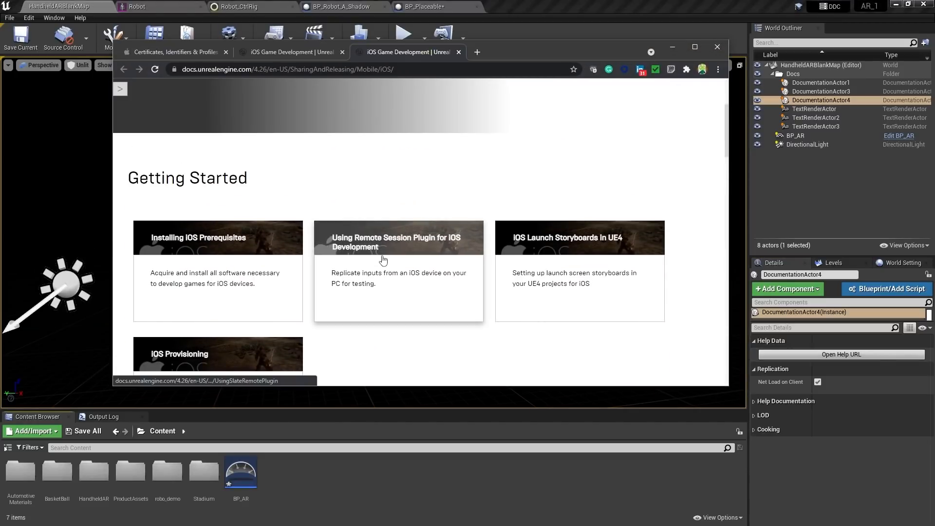
{"action": "scroll", "coordinate": [384, 257], "scroll_direction": "down", "scroll_amount": 3}
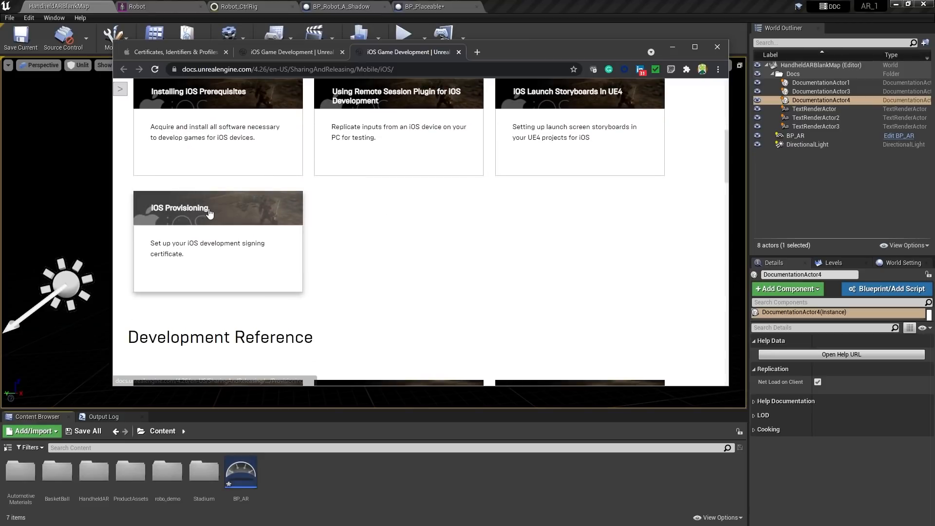
Open the iOS Provisioning guide at step 2, then switch to the Engine\Binaries\DotNET\IOS folder
{"action": "left_click", "coordinate": [238, 207]}
{"action": "scroll", "coordinate": [368, 223], "scroll_direction": "down", "scroll_amount": 12}
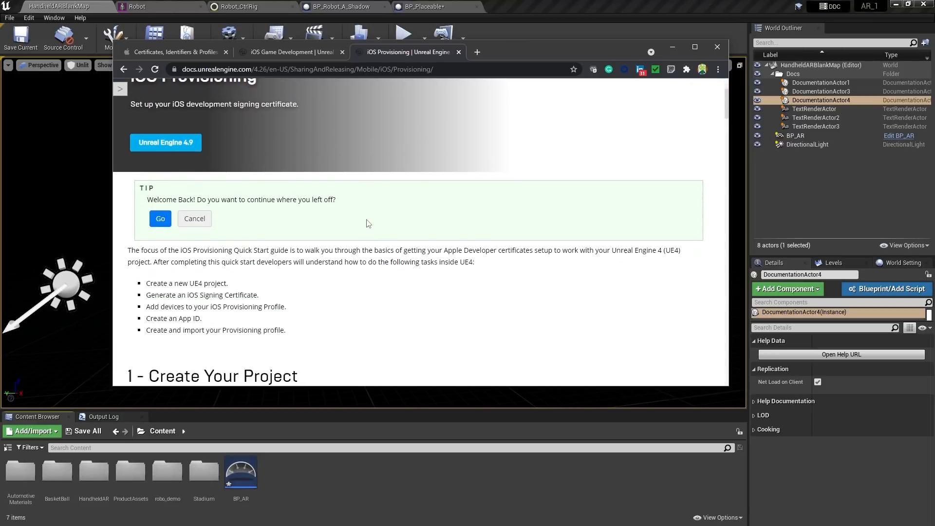
{"action": "scroll", "coordinate": [377, 222], "scroll_direction": "down", "scroll_amount": 10}
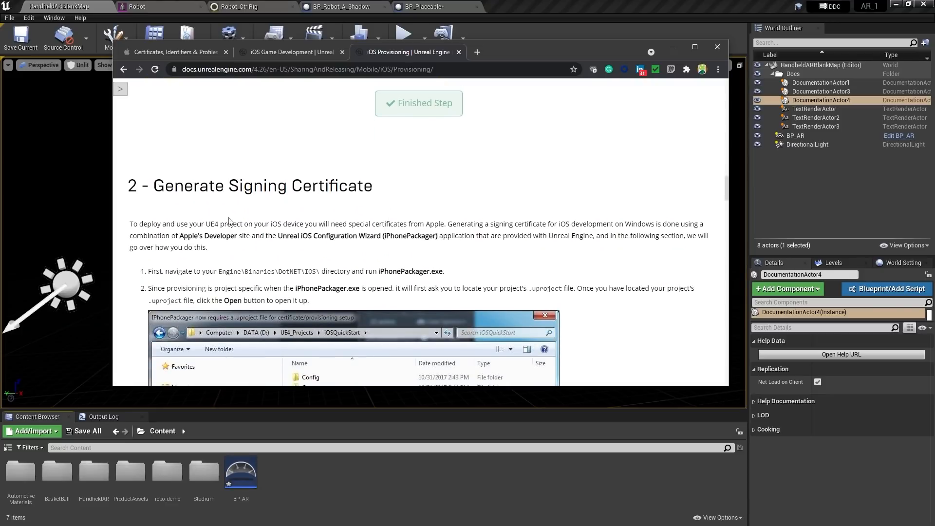
{"action": "scroll", "coordinate": [331, 209], "scroll_direction": "down", "scroll_amount": 3}
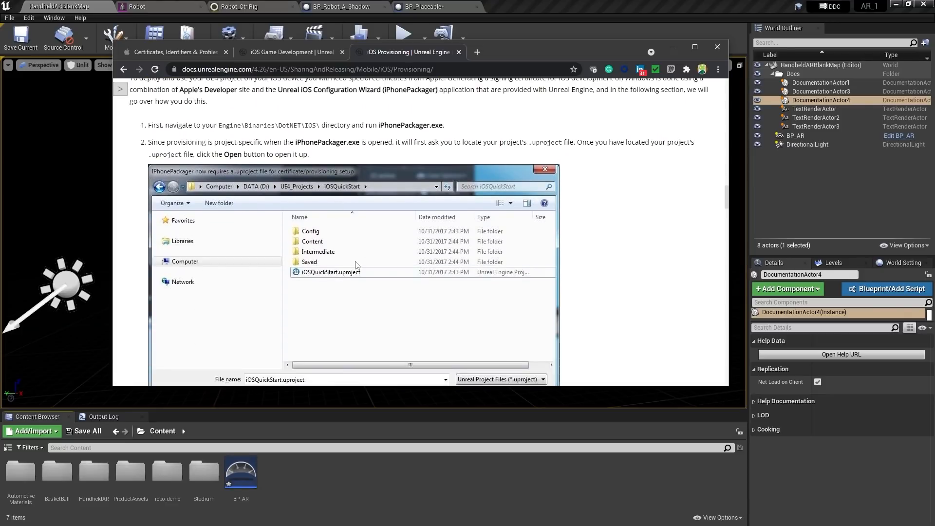
{"action": "scroll", "coordinate": [325, 305], "scroll_direction": "down", "scroll_amount": 1}
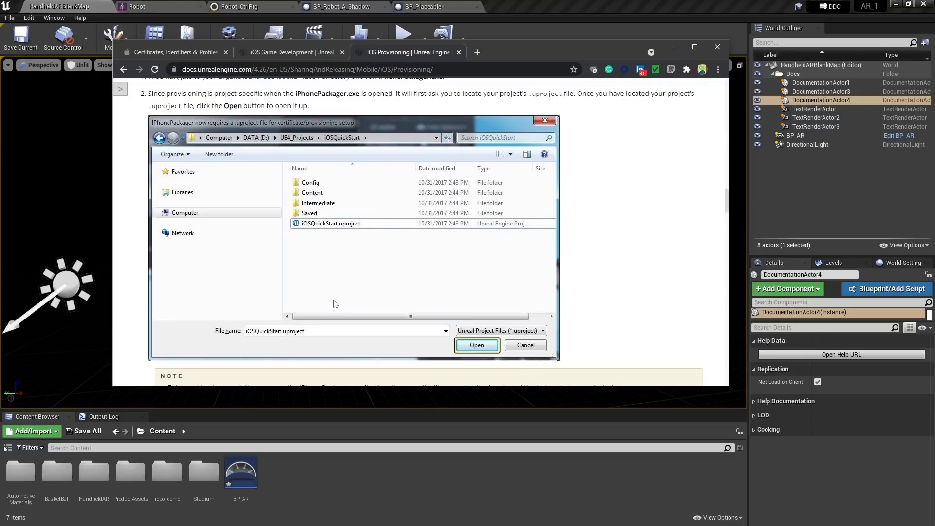
{"action": "key", "text": "alt+Tab"}
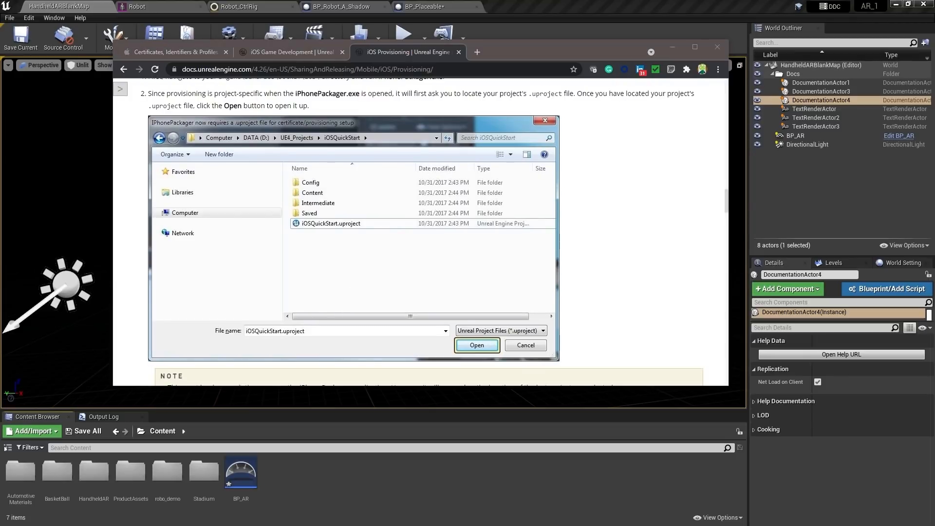
{"action": "key", "text": "alt+Tab"}
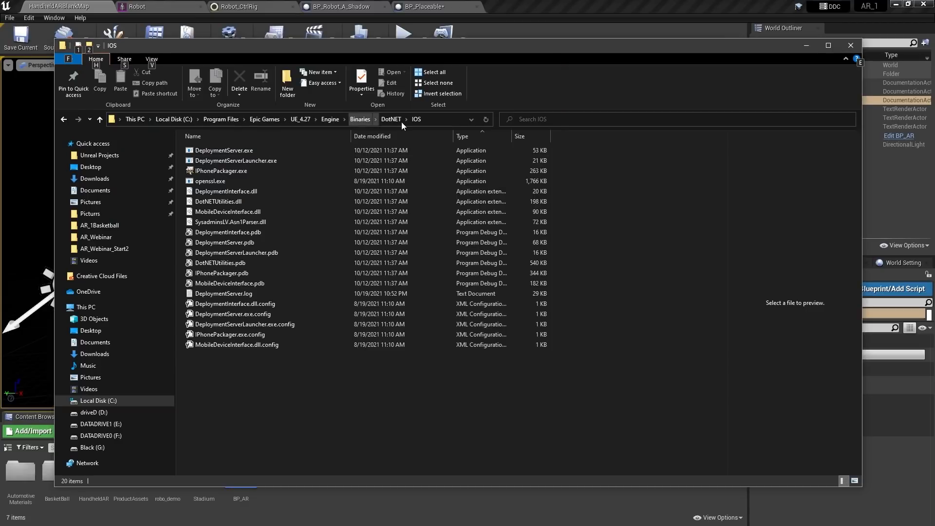
Launch IPhonePackager.exe and load the AR_Webinar project into it
{"action": "left_click", "coordinate": [214, 172]}
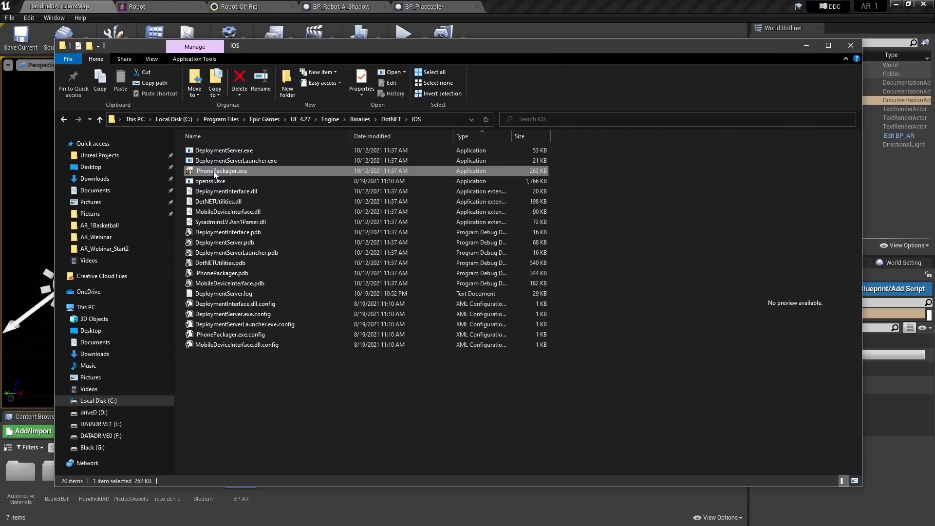
{"action": "double_click", "coordinate": [215, 173]}
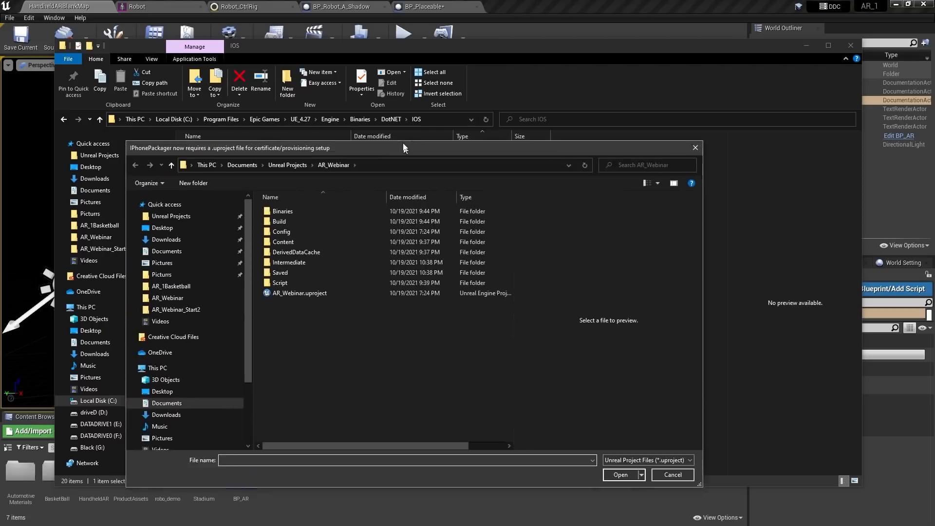
{"action": "left_click", "coordinate": [366, 223]}
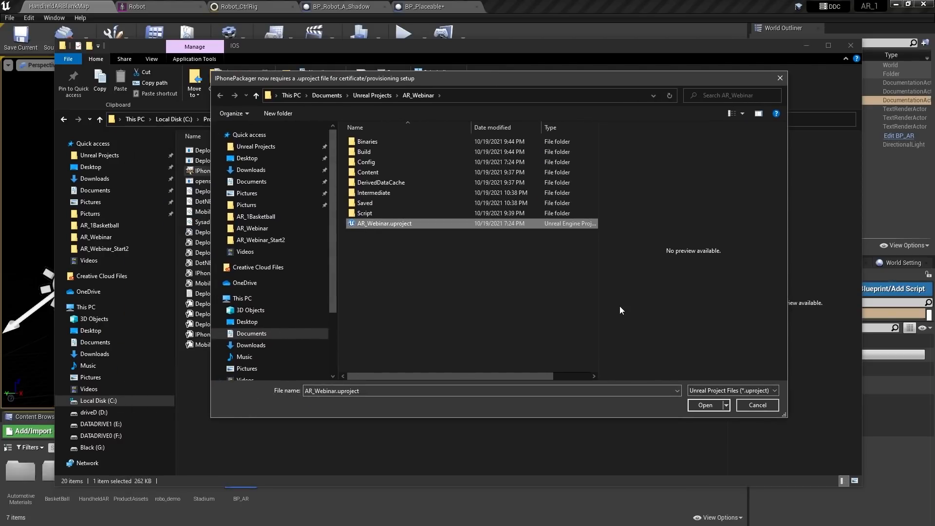
{"action": "left_click", "coordinate": [705, 405]}
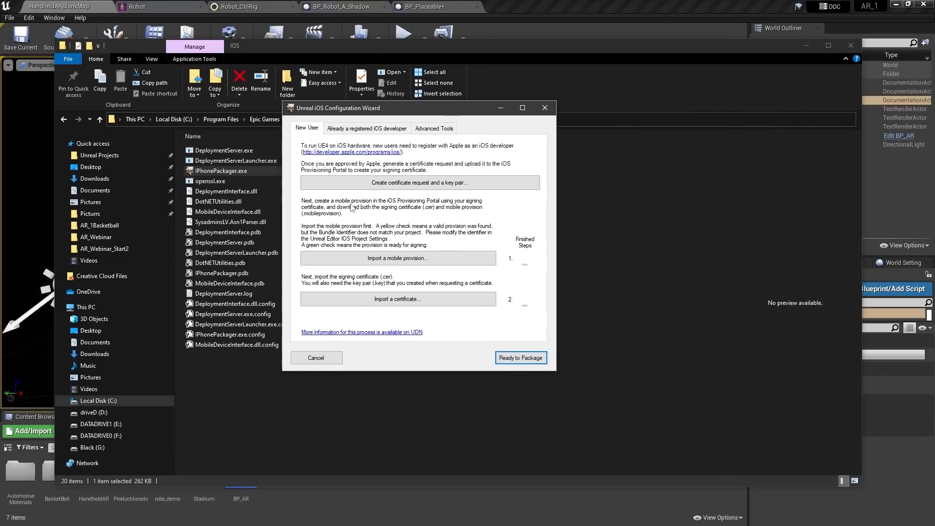
Enter the email and common name, then save DeveloperKeyPair.key and CertificateSigningRequest.csr to the Desktop
{"action": "left_click", "coordinate": [412, 188]}
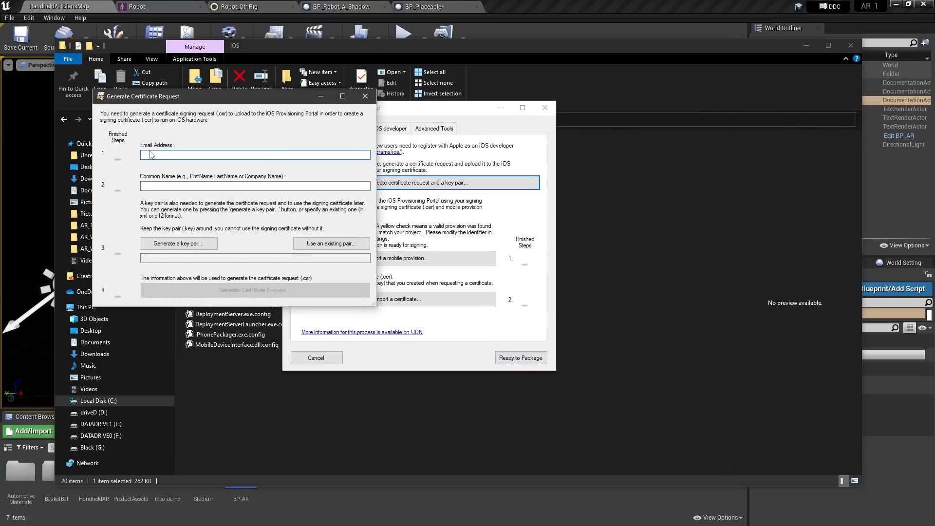
{"action": "left_click", "coordinate": [146, 186]}
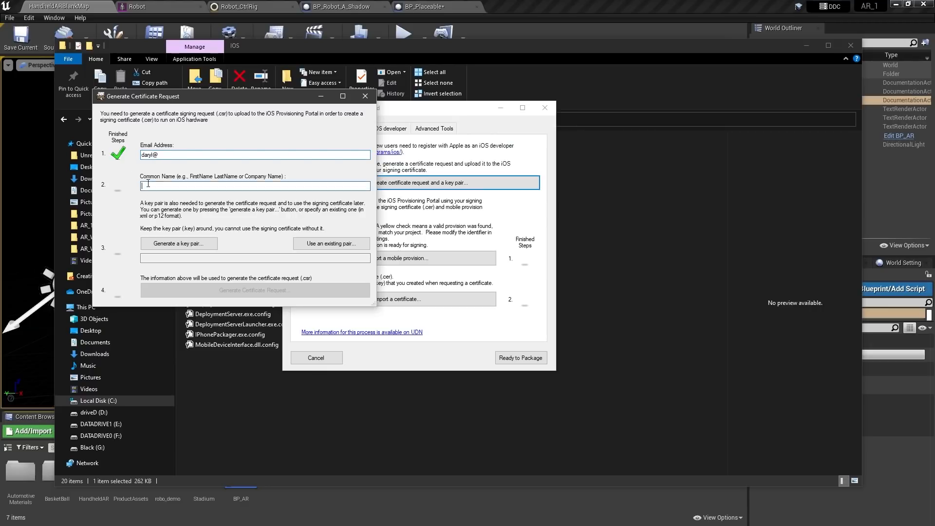
{"action": "type", "text": "ss"}
{"action": "left_click", "coordinate": [192, 242]}
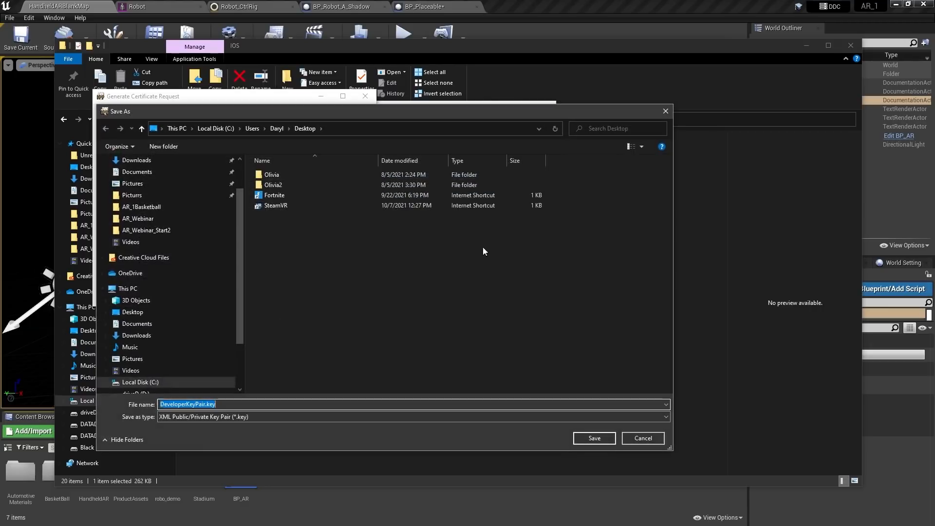
{"action": "left_click", "coordinate": [591, 441]}
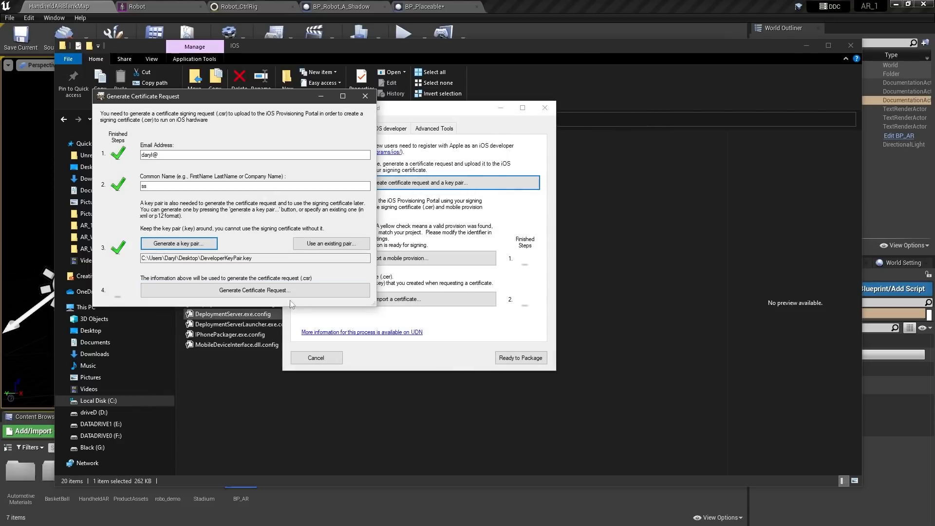
{"action": "left_click", "coordinate": [229, 291]}
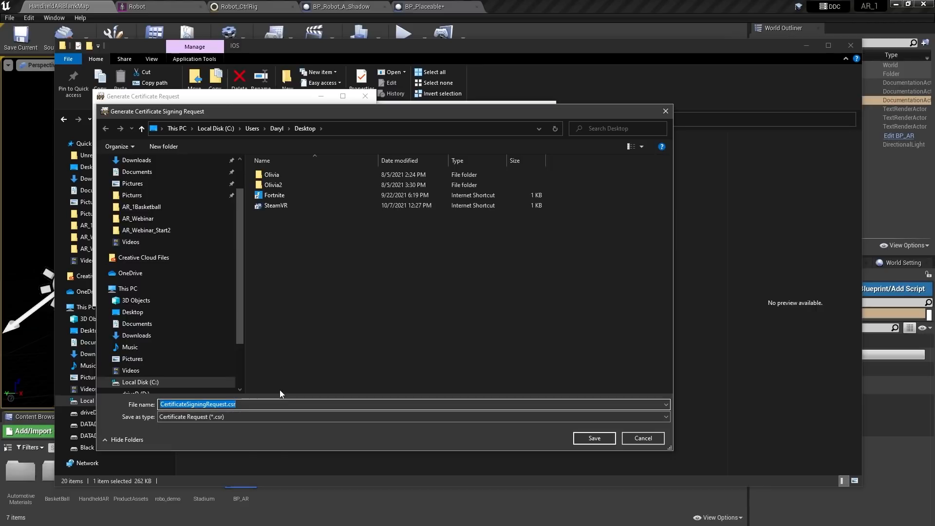
{"action": "left_click", "coordinate": [594, 438]}
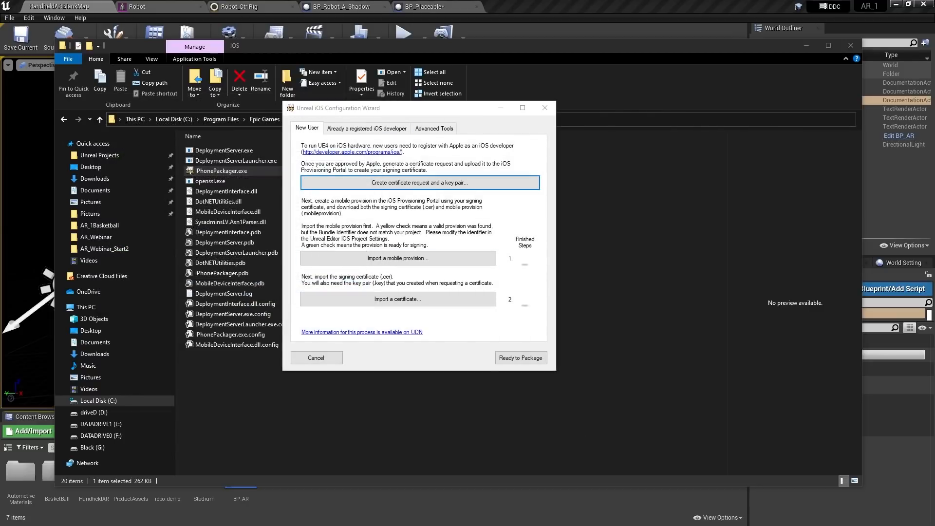
In the Apple Developer account, inspect the iOS Development certificate in the Certificates list
{"action": "key", "text": "alt+Tab"}
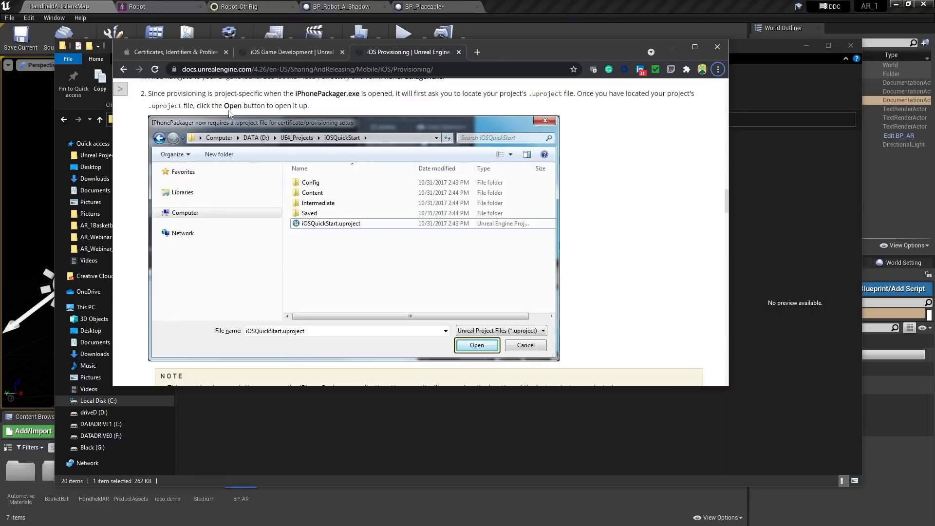
{"action": "left_click", "coordinate": [182, 69]}
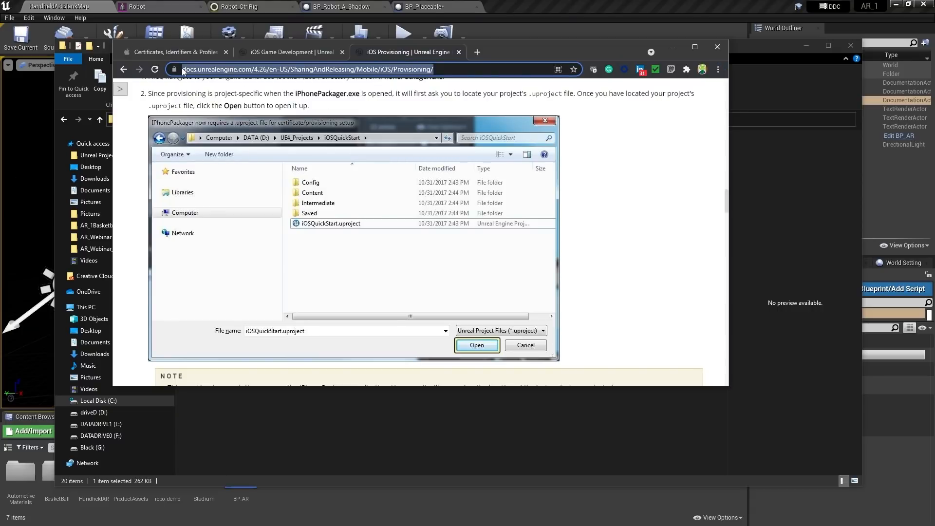
{"action": "left_click", "coordinate": [183, 53]}
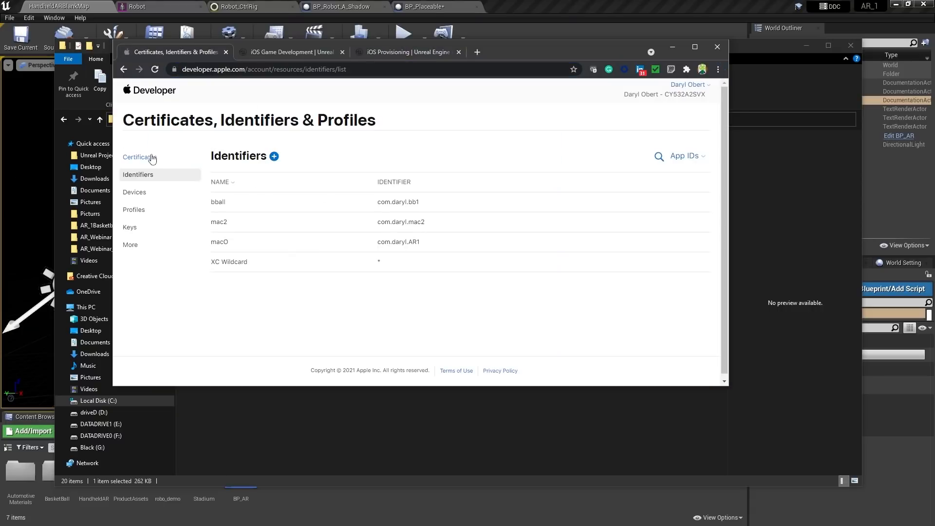
{"action": "left_click", "coordinate": [134, 155]}
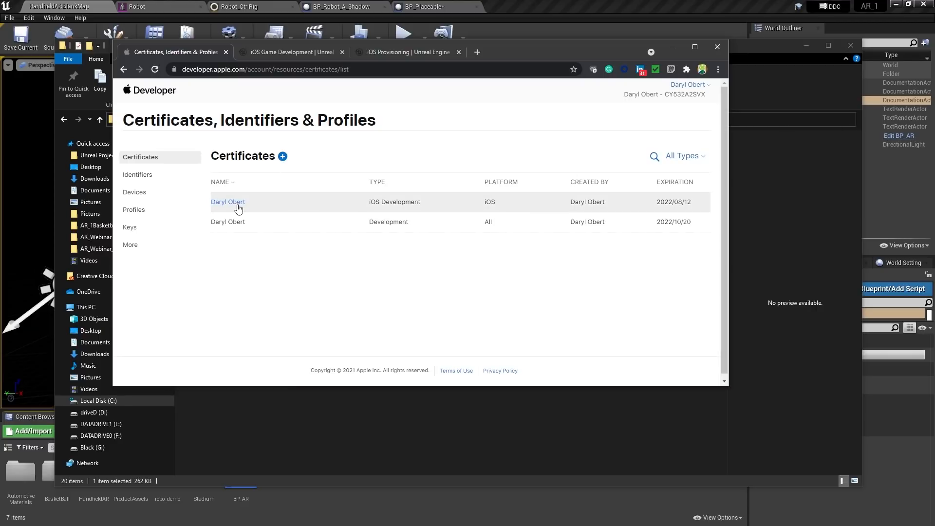
{"action": "left_click", "coordinate": [238, 203]}
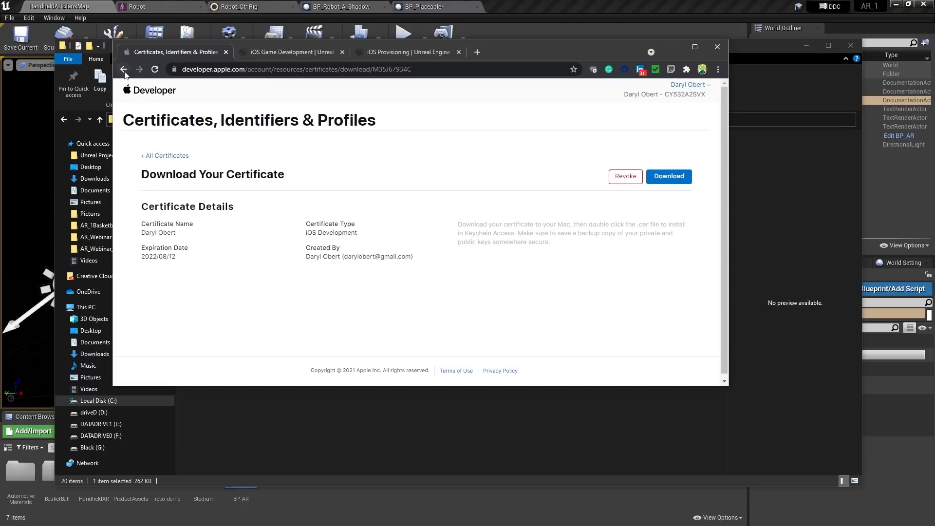
{"action": "left_click", "coordinate": [123, 69]}
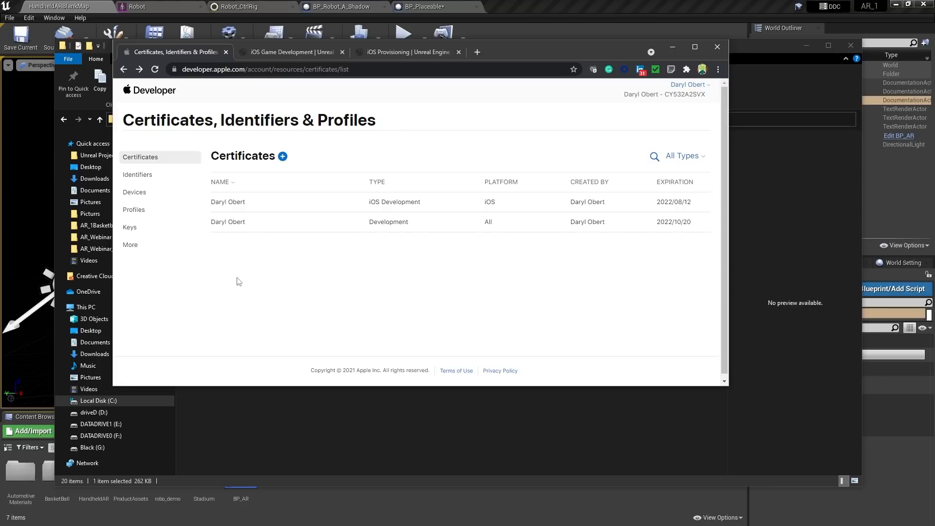
{"action": "left_click", "coordinate": [138, 174]}
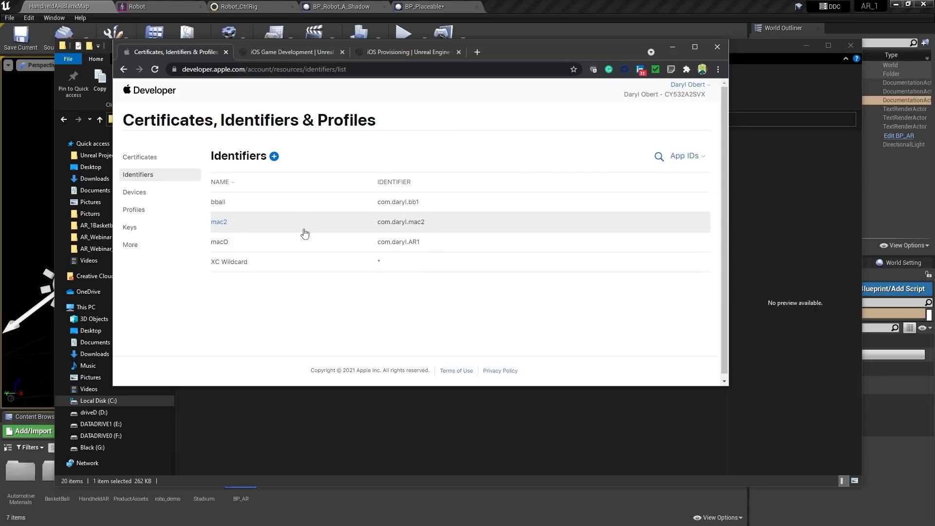
Look through the Devices and Profiles lists, return to Identifiers, and bring Unreal forward
{"action": "left_click", "coordinate": [142, 193]}
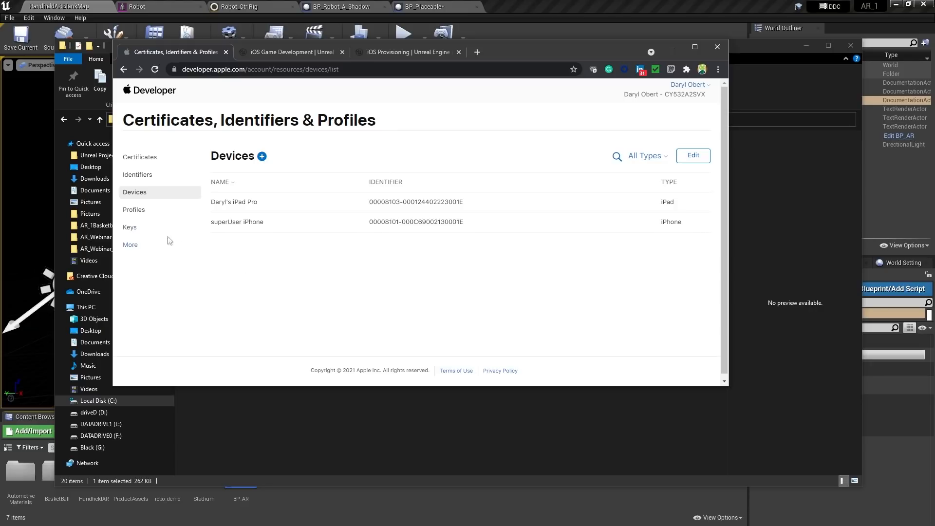
{"action": "left_click", "coordinate": [134, 210]}
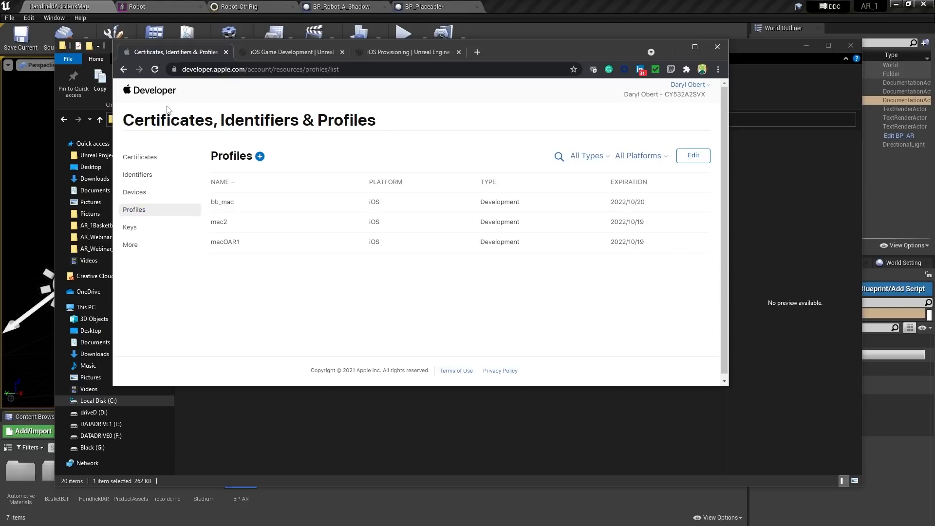
{"action": "left_click", "coordinate": [139, 175]}
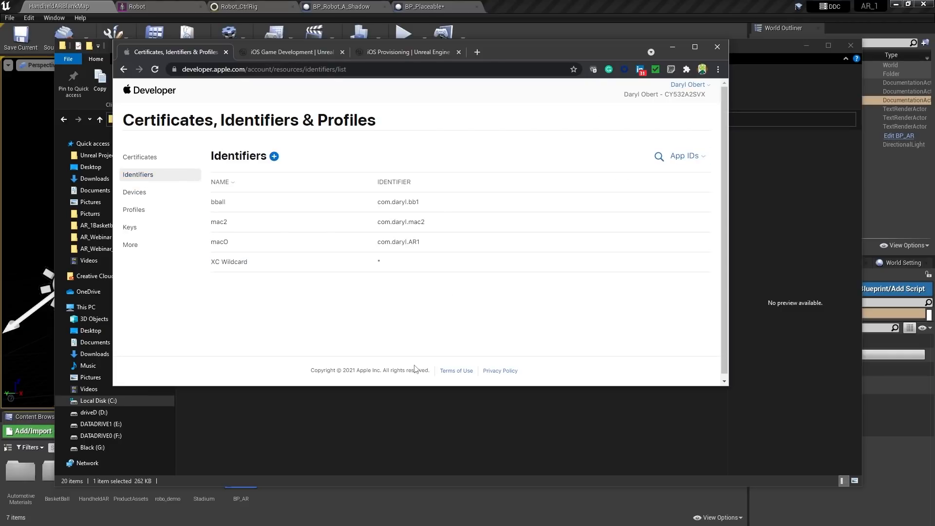
{"action": "left_click_drag", "start_coordinate": [503, 51], "coordinate": [547, 82]}
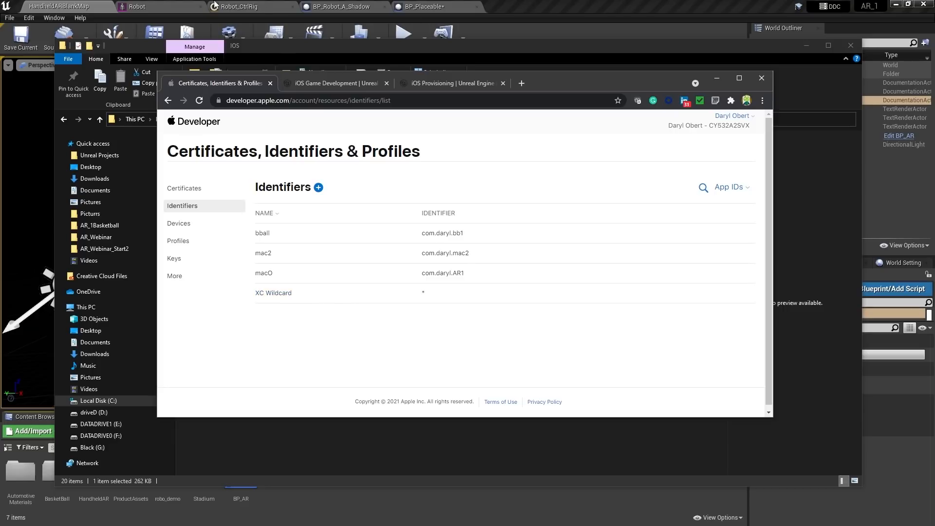
{"action": "left_click", "coordinate": [598, 10]}
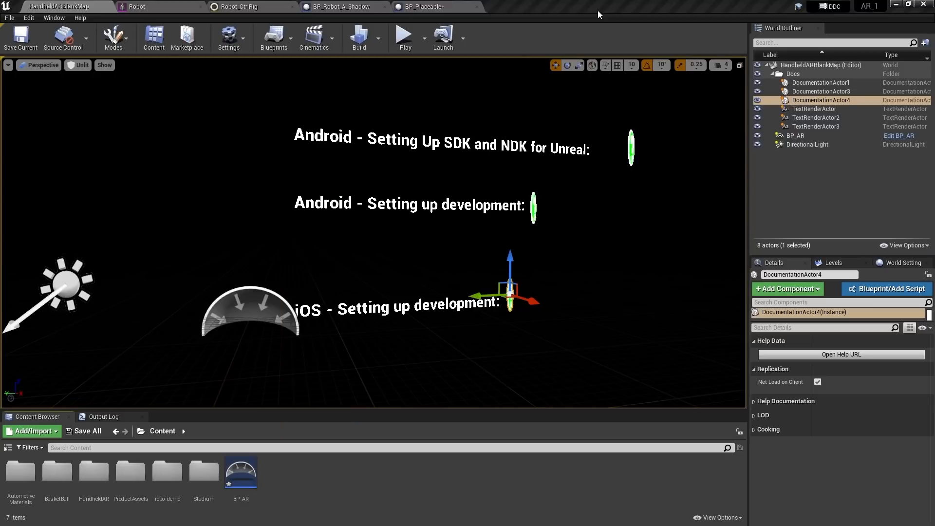
Open Project Settings > Platforms > iOS to check the provision, certificate and bundle identifier
{"action": "left_click", "coordinate": [244, 37]}
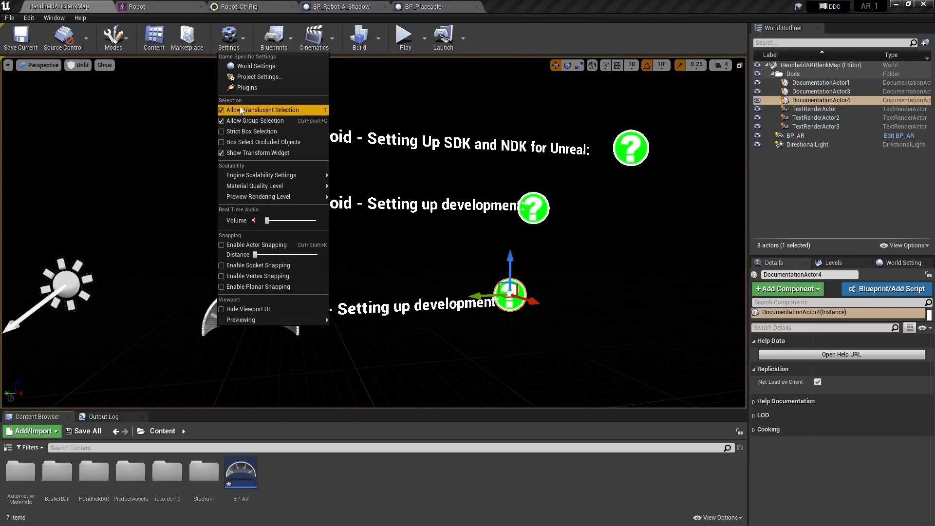
{"action": "left_click", "coordinate": [259, 76]}
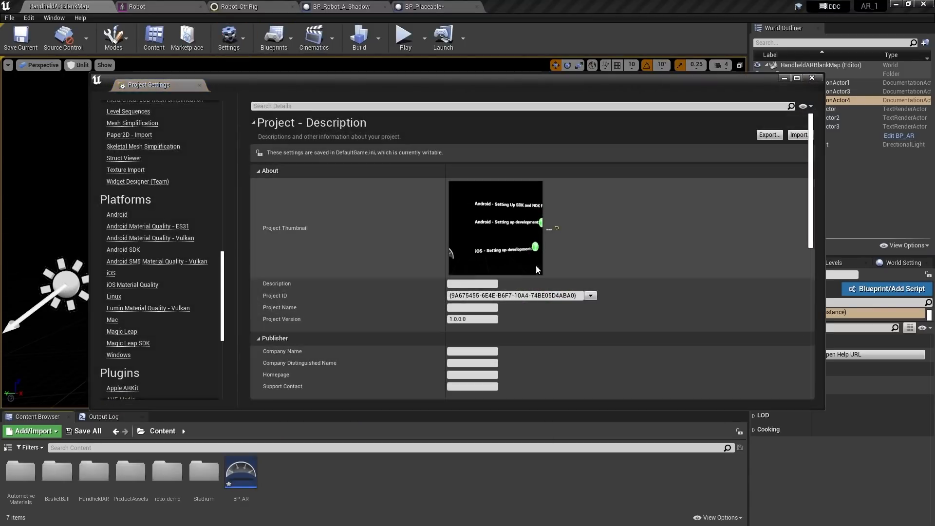
{"action": "scroll", "coordinate": [194, 317], "scroll_direction": "down", "scroll_amount": 3}
{"action": "scroll", "coordinate": [194, 312], "scroll_direction": "down", "scroll_amount": 6}
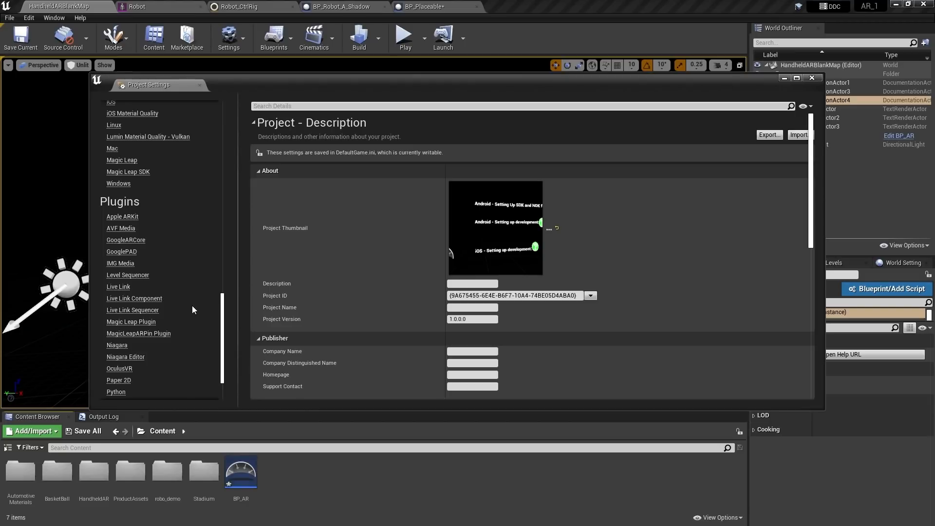
{"action": "scroll", "coordinate": [190, 303], "scroll_direction": "up", "scroll_amount": 3}
{"action": "scroll", "coordinate": [185, 295], "scroll_direction": "up", "scroll_amount": 7}
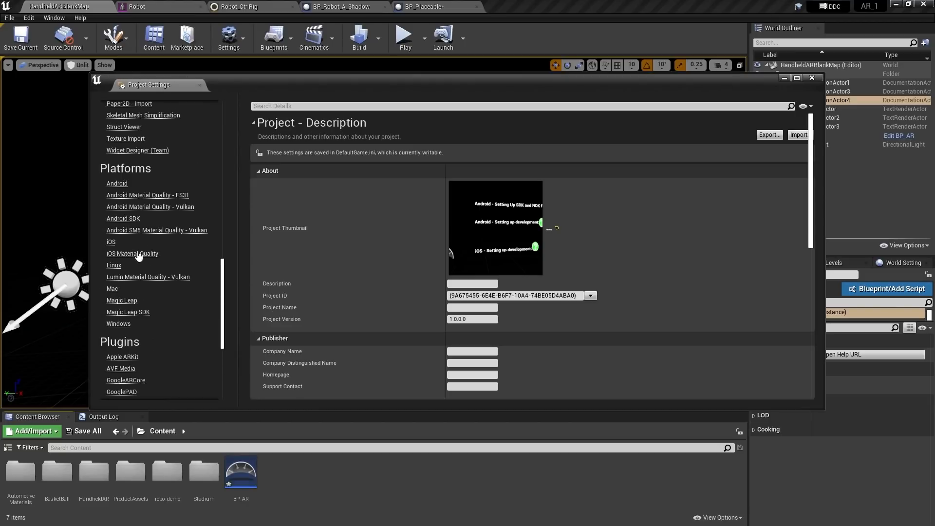
{"action": "left_click", "coordinate": [113, 243]}
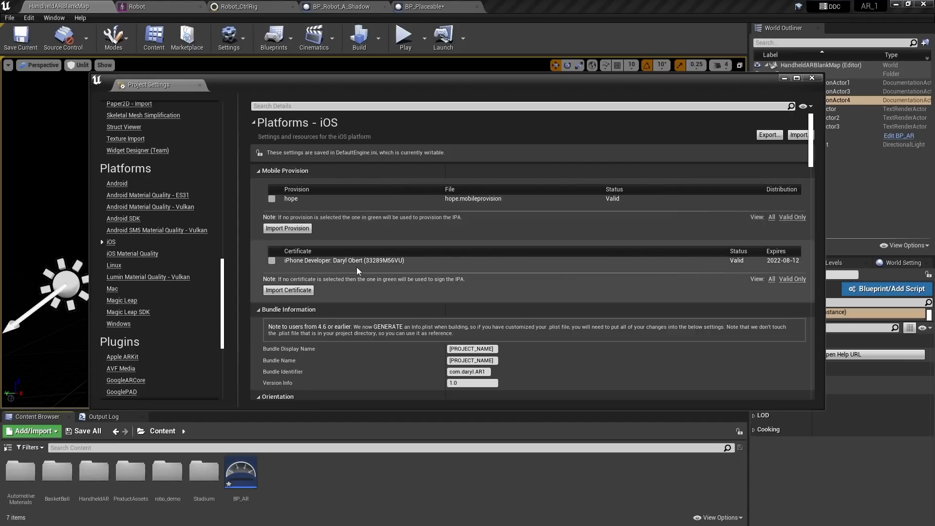
{"action": "scroll", "coordinate": [487, 294], "scroll_direction": "down", "scroll_amount": 1}
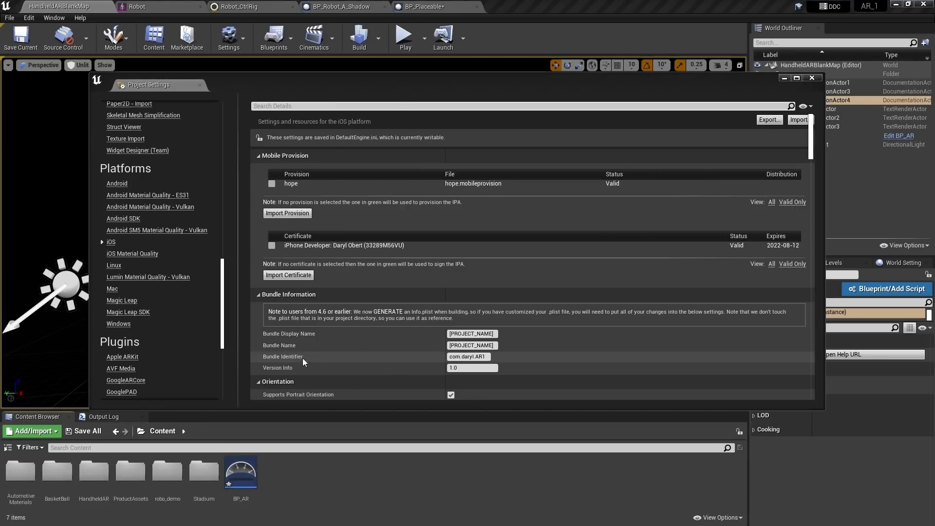
{"action": "key", "text": "alt+Tab"}
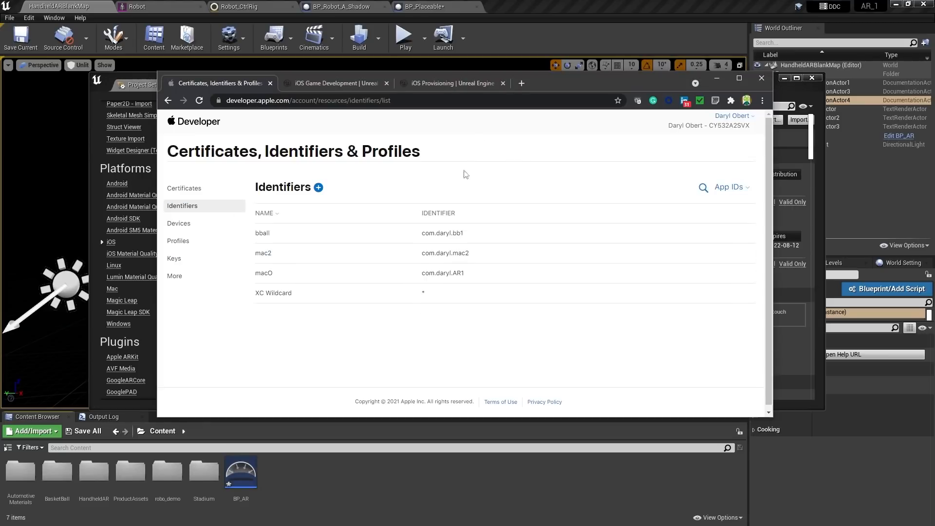
Drag the Chrome window showing the App ID list to the top of the screen
{"action": "left_click_drag", "start_coordinate": [542, 77], "coordinate": [537, 10]}
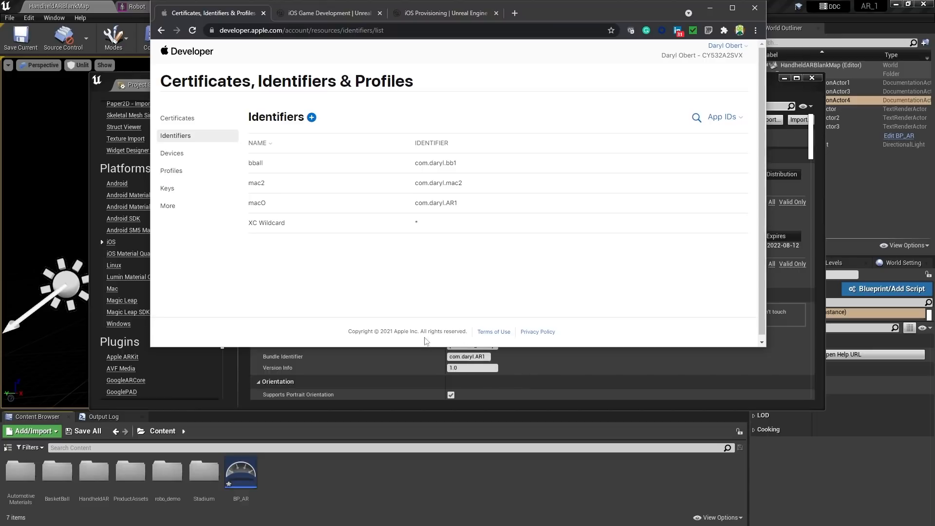